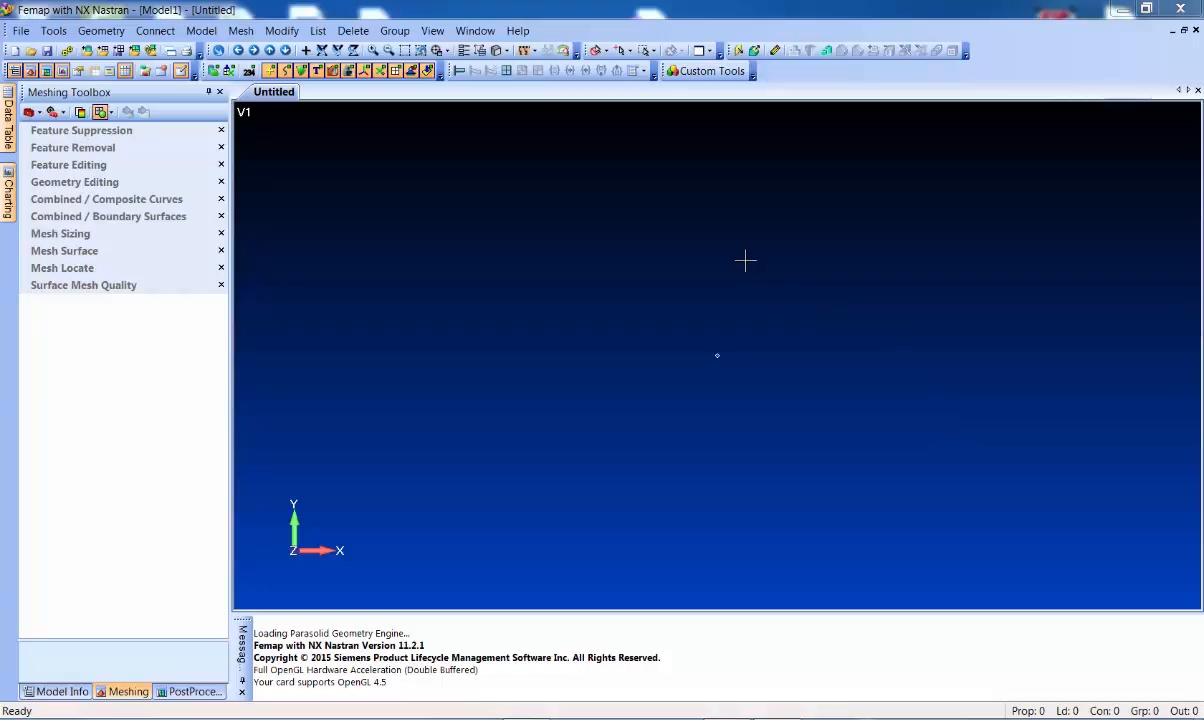
Create an isotropic material by loading 7050-T651 Al Plate .25-.5 from the material library
click(56, 691)
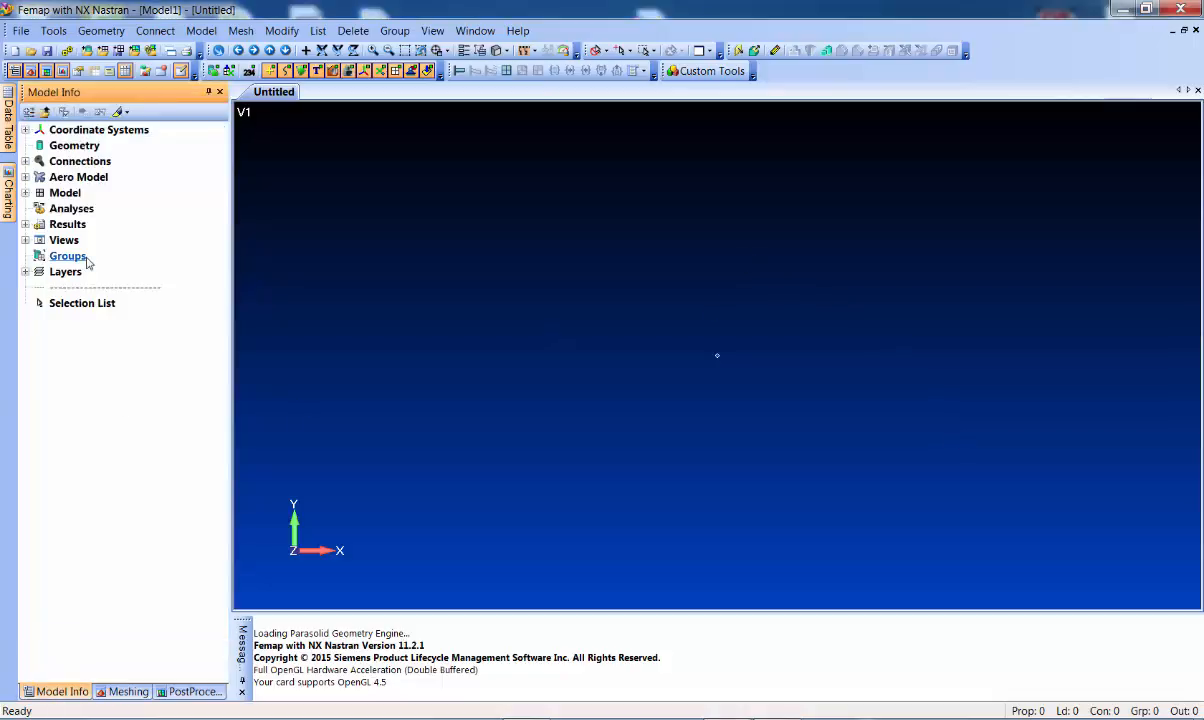
click(22, 196)
click(25, 193)
click(86, 224)
right_click(110, 226)
click(140, 238)
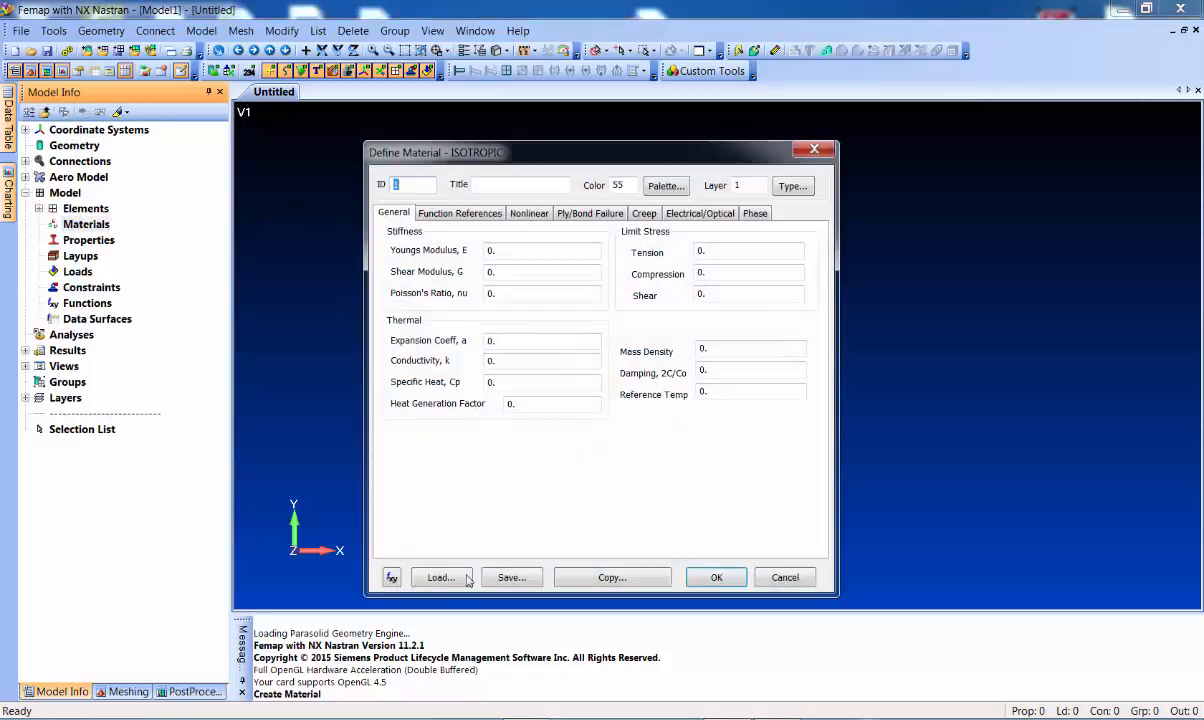
click(438, 576)
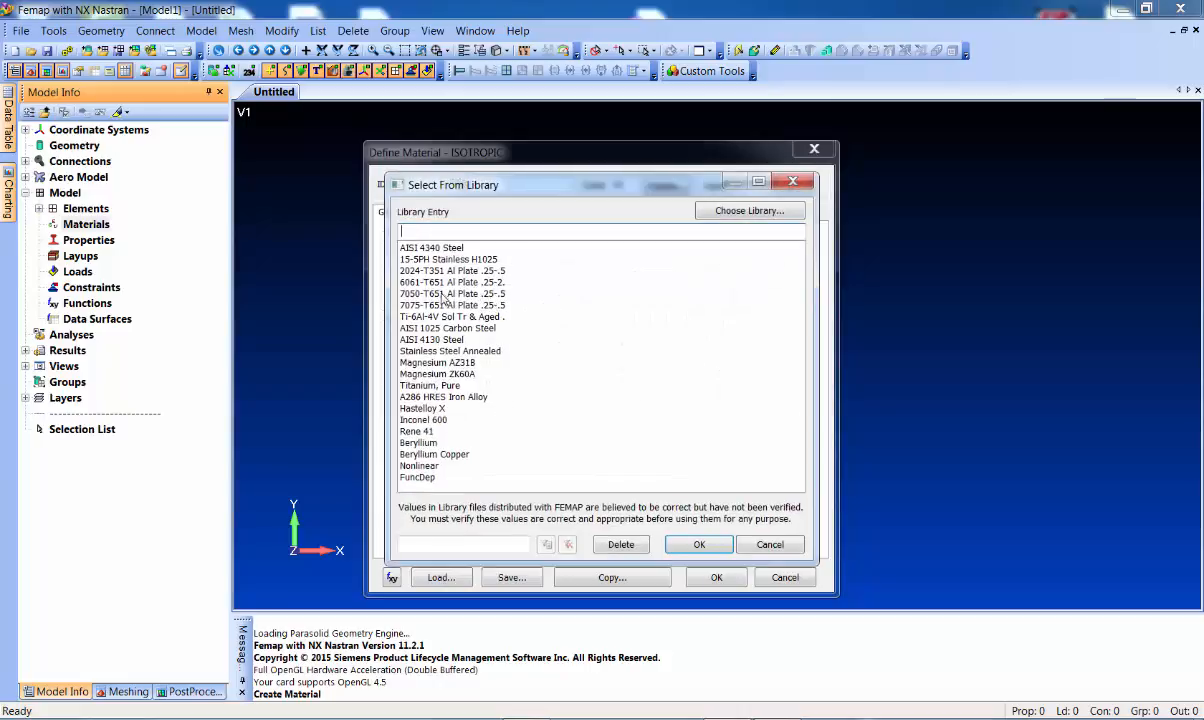
click(443, 294)
click(699, 544)
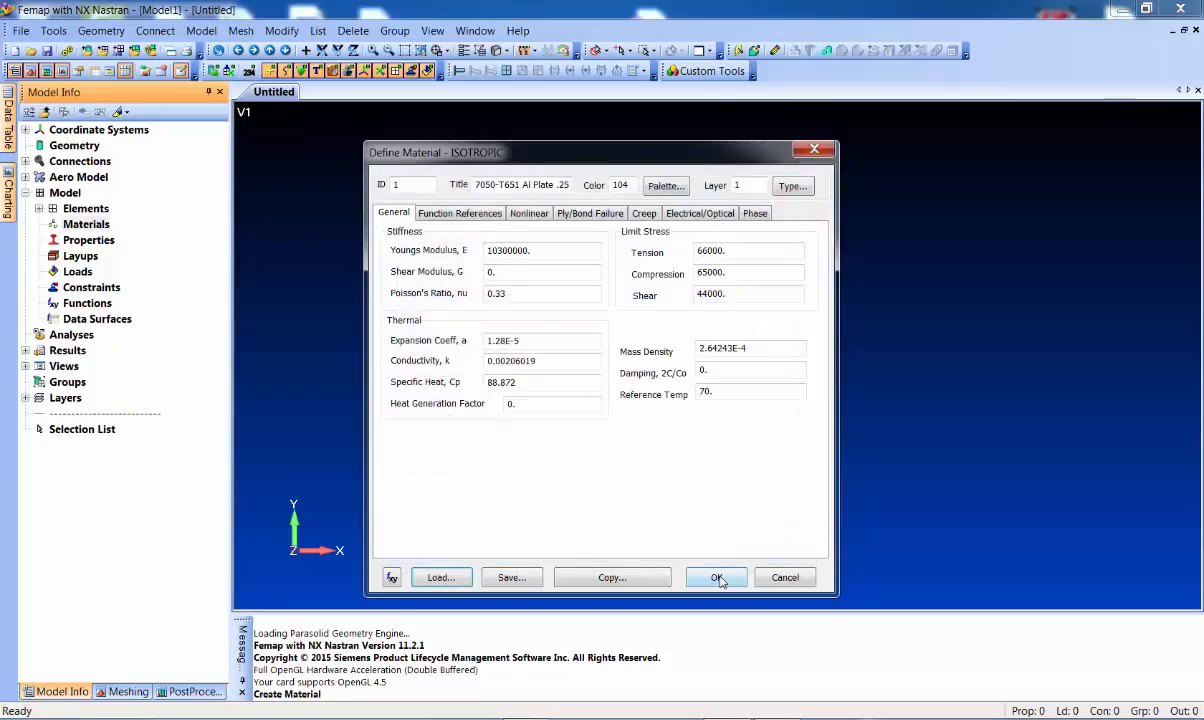
click(716, 578)
key(Escape)
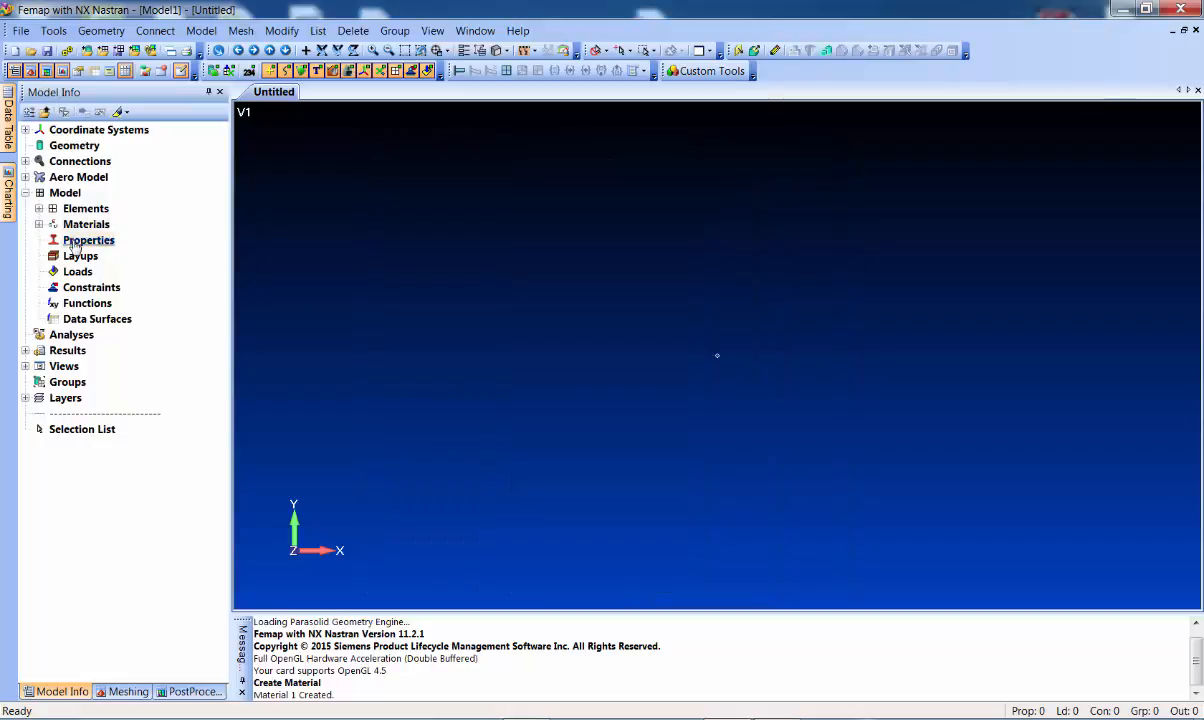
Create a plate property with a thickness of 0.0625 using the 7050-T651 Al Plate material
right_click(75, 246)
click(84, 243)
click(538, 307)
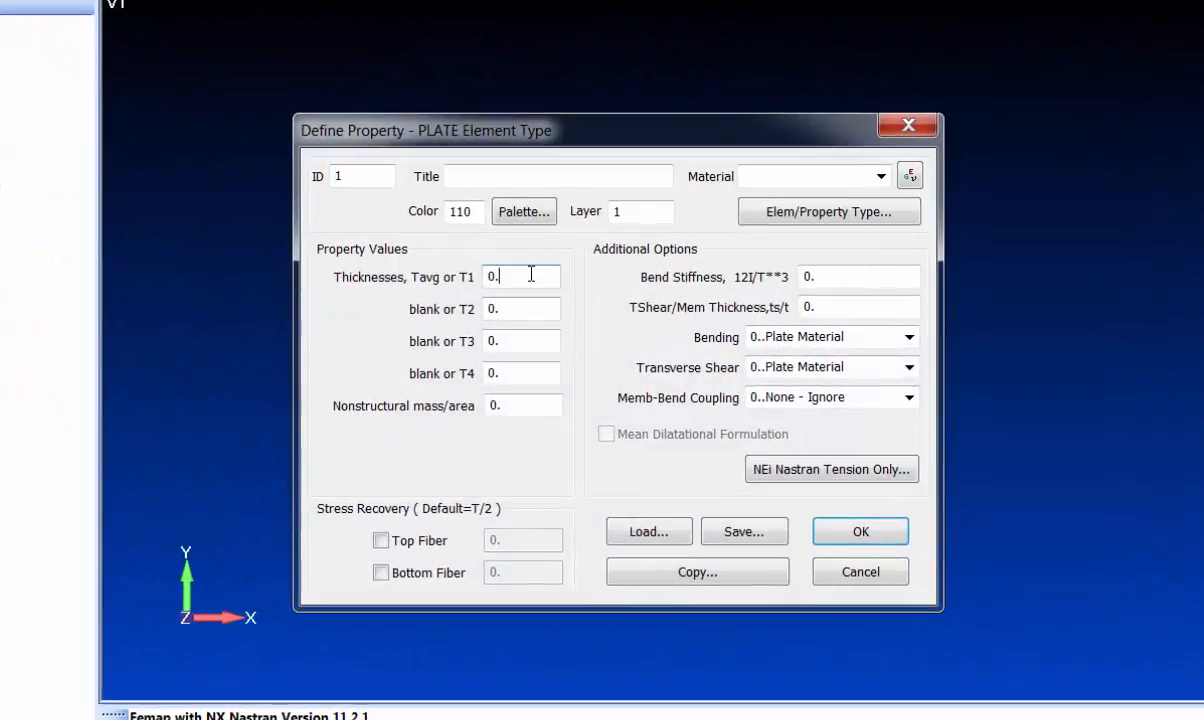
text(0625)
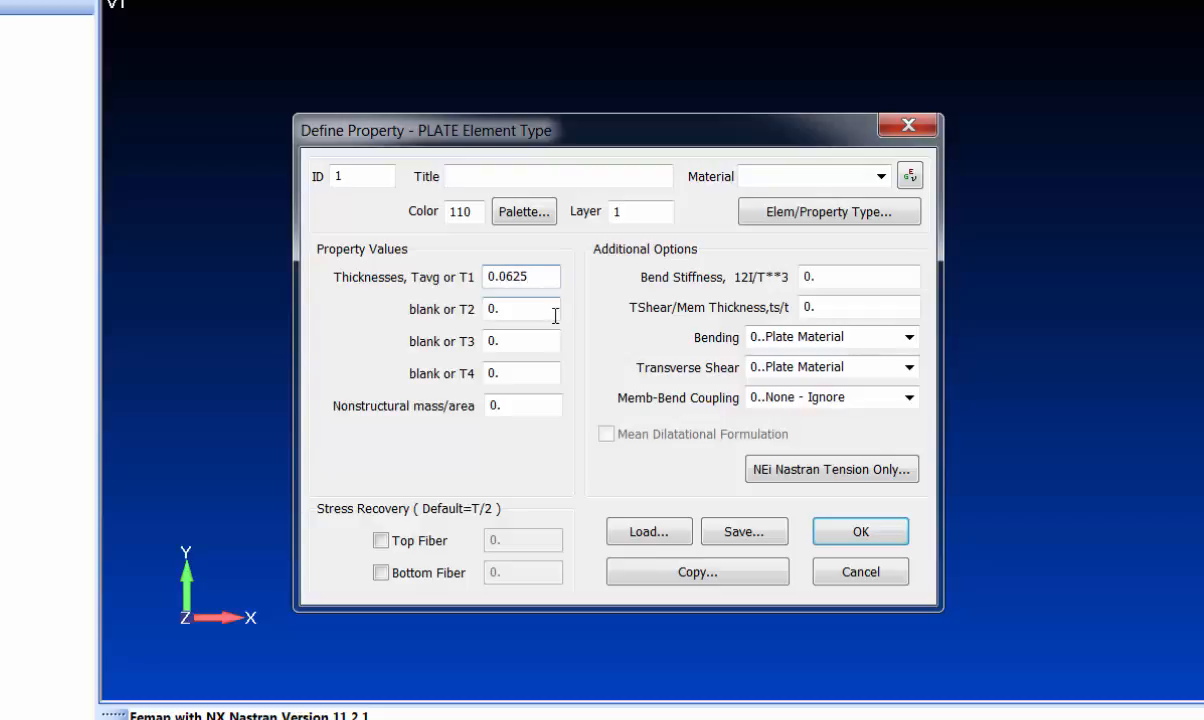
click(880, 177)
click(848, 198)
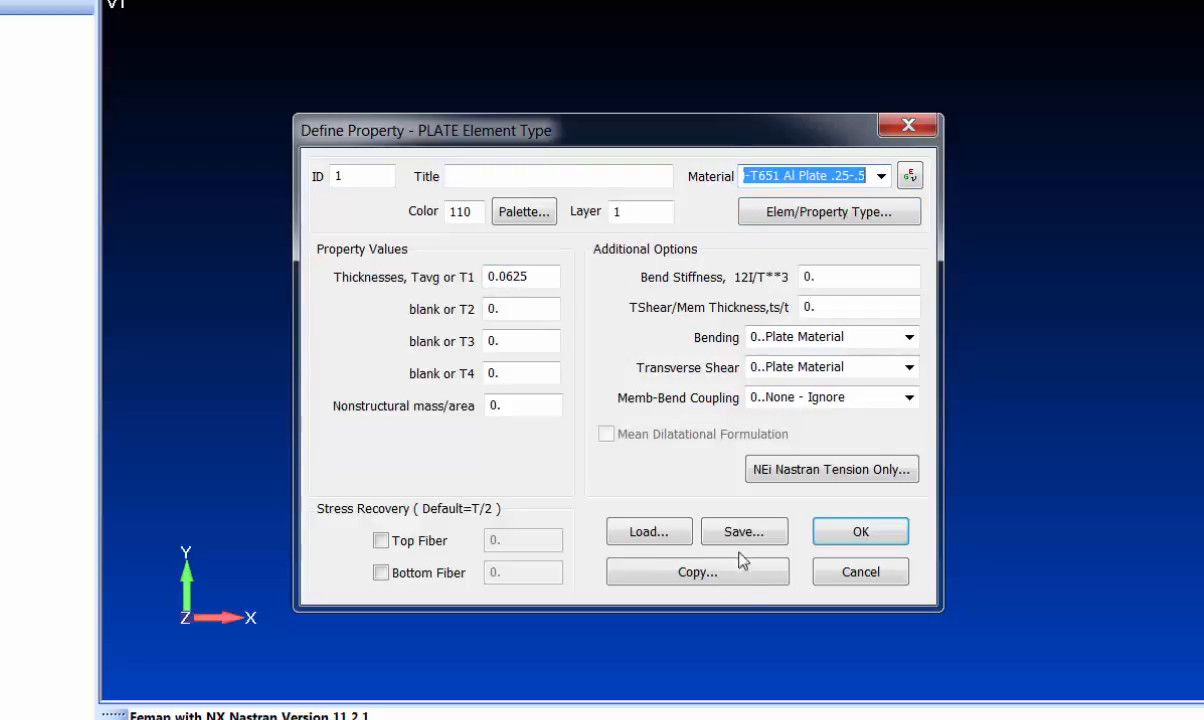
click(857, 532)
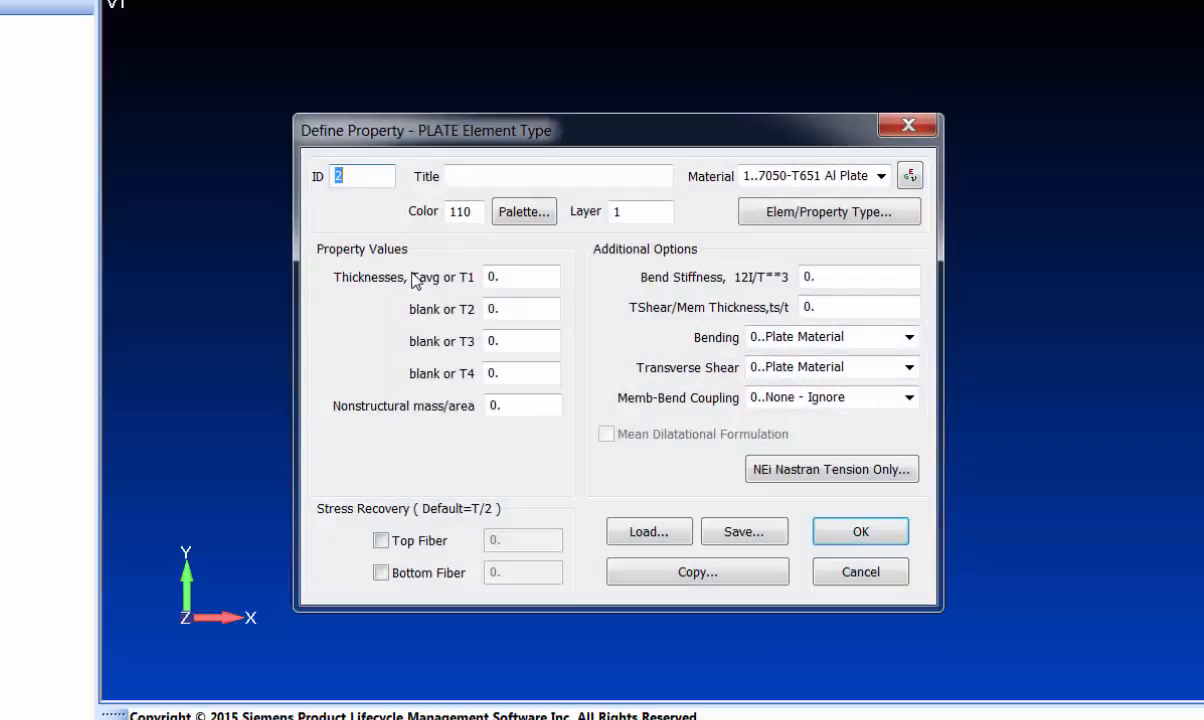
Switch the second property to the Beam element type and choose a Z Section for its cross section
click(863, 214)
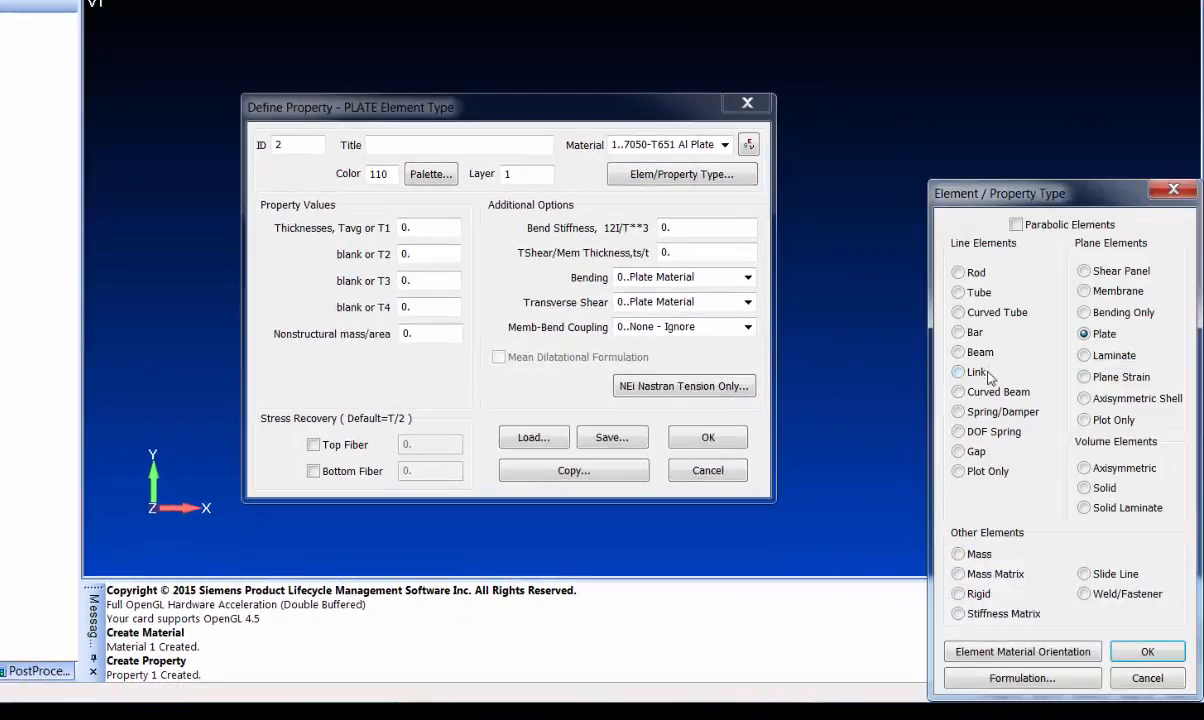
click(958, 352)
click(1147, 651)
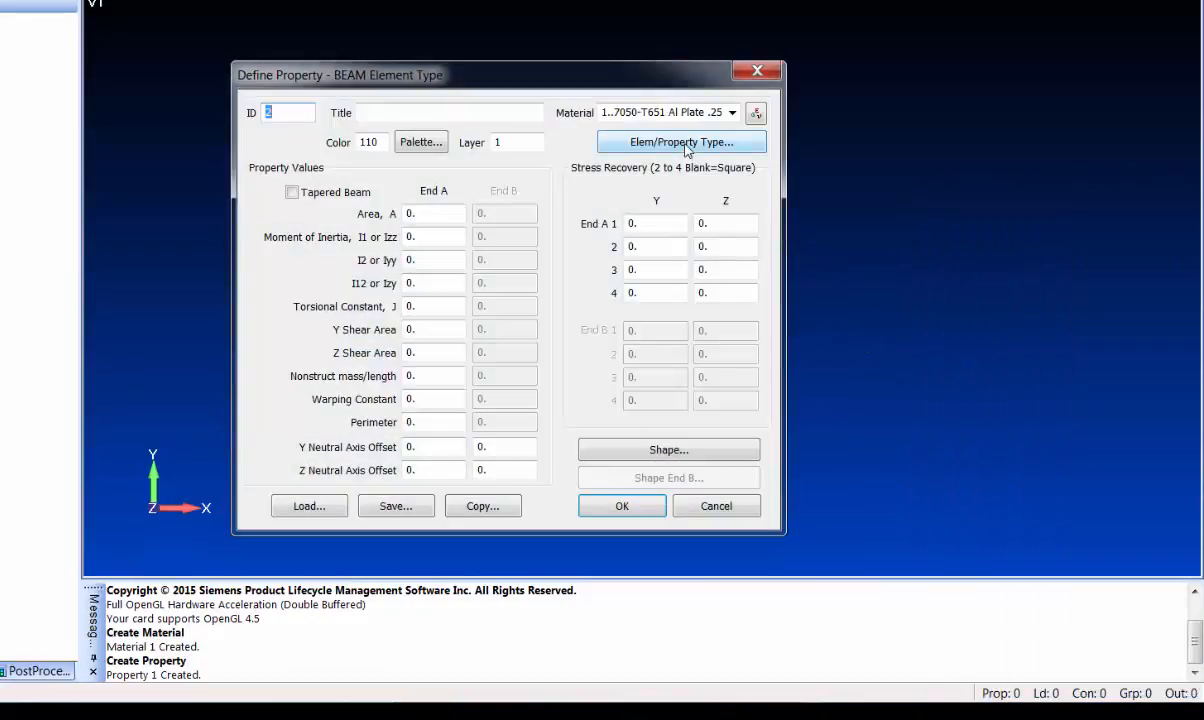
click(682, 450)
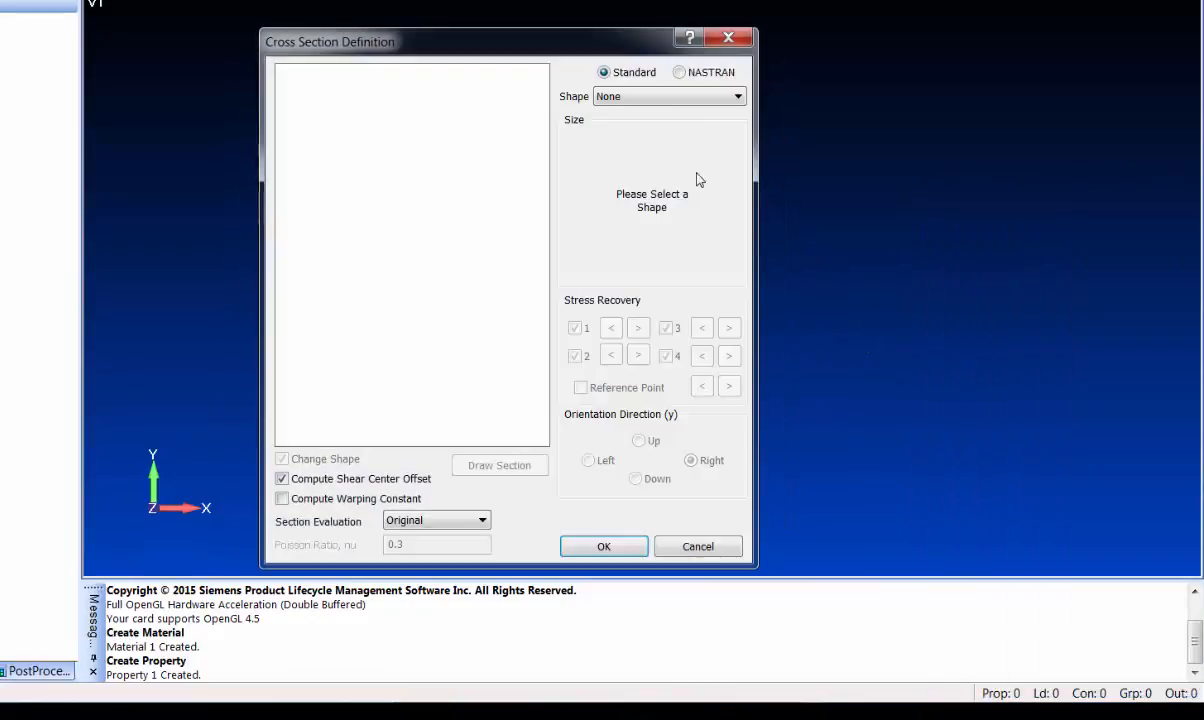
click(661, 97)
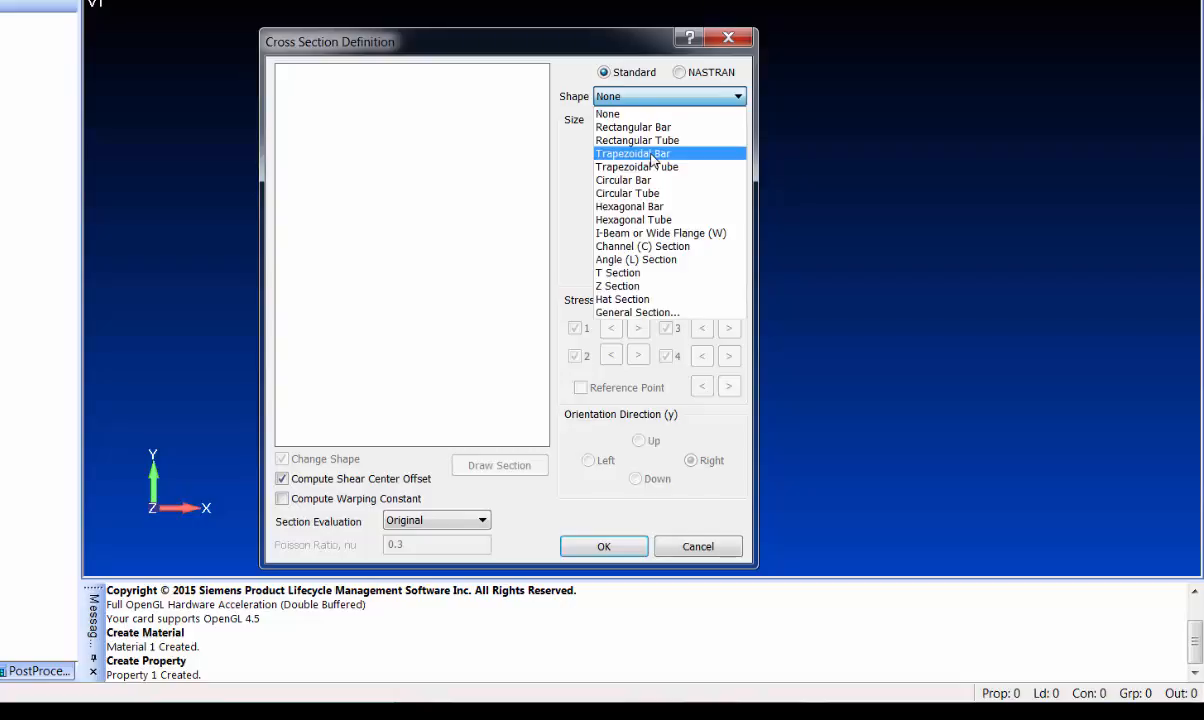
click(630, 286)
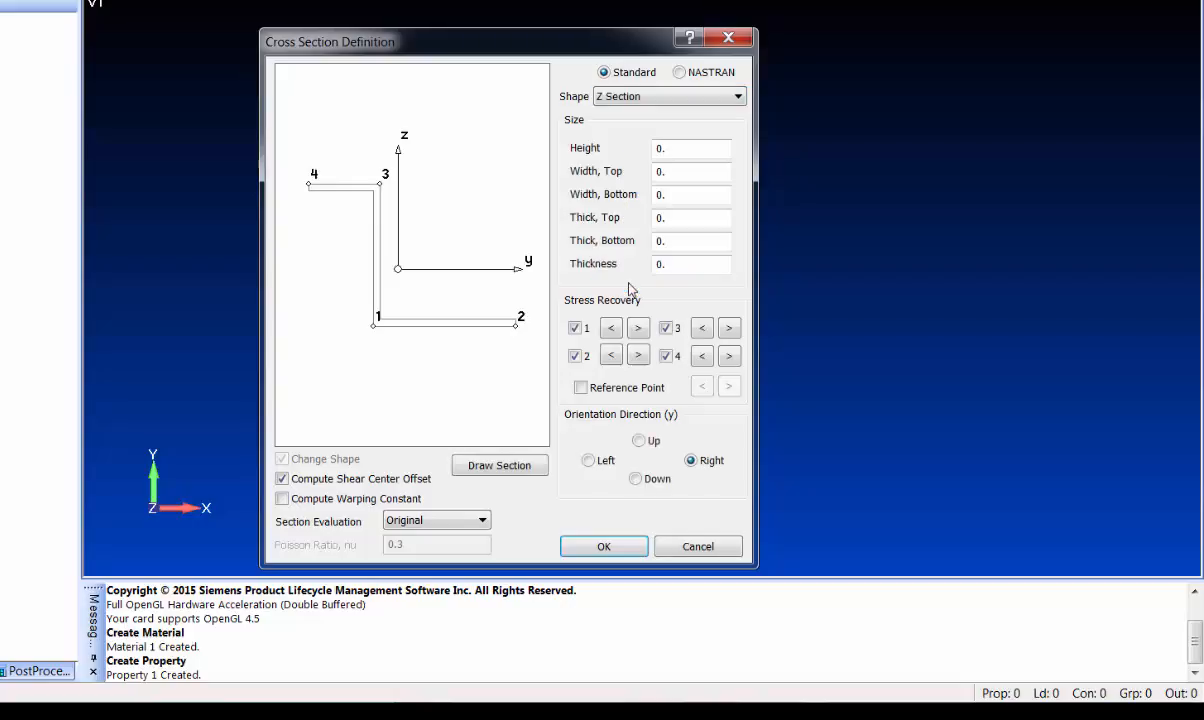
Set the Z section's height to 1.5 and both its top and bottom widths to 1
double_click(671, 148)
key(Tab)
text(1)
key(Tab)
text(1)
key(Tab)
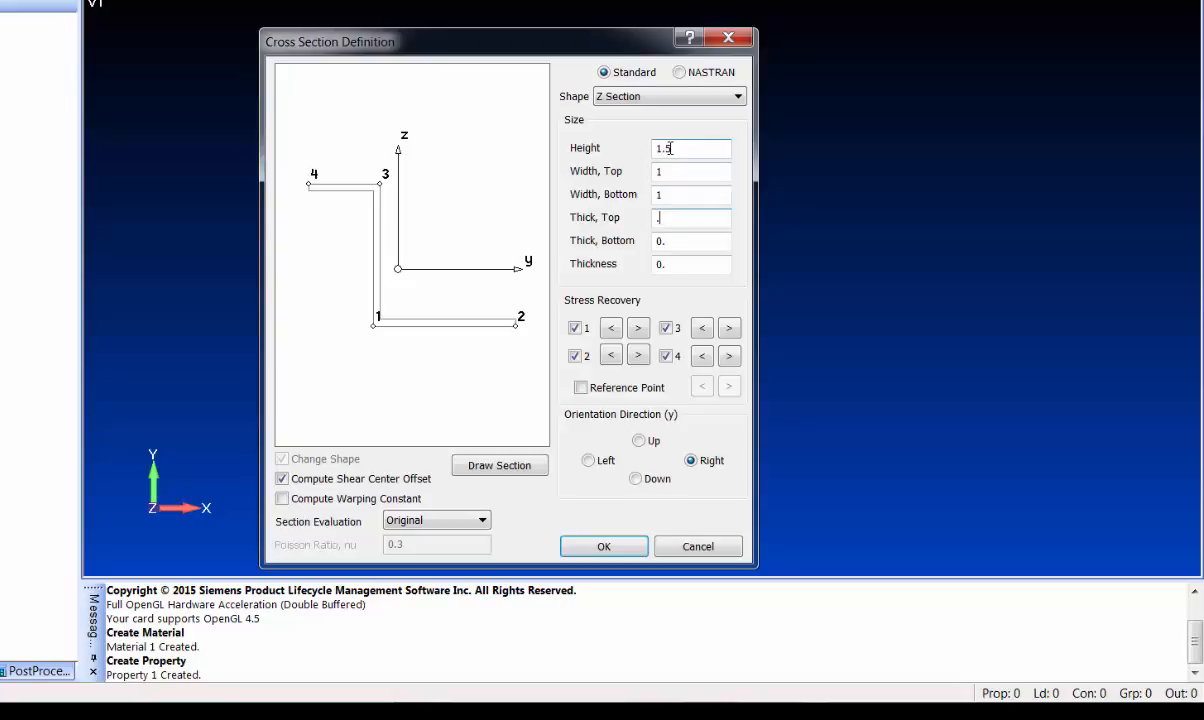
Set the Z section's top, bottom and web thicknesses to .05
text(.05)
key(Tab)
text(.05)
key(Tab)
text(.0)
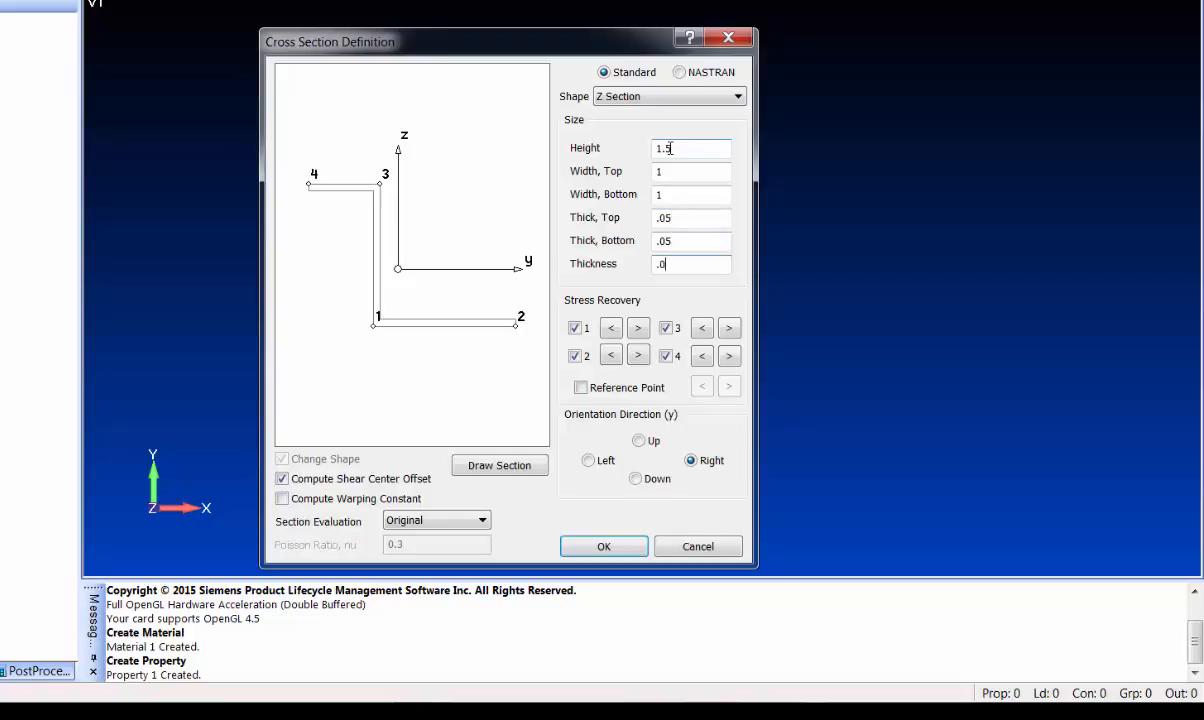
text(5)
key(Tab)
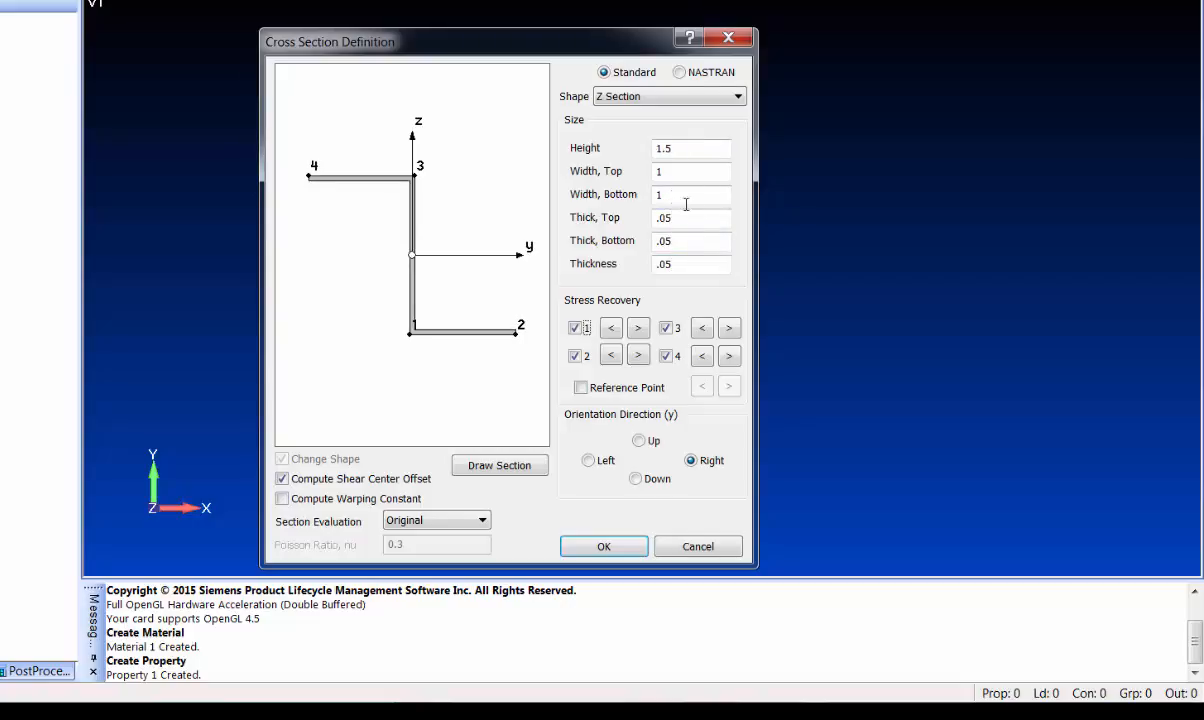
Change the Z section's top, bottom and web thicknesses to .1
drag(675, 218, 607, 221)
text(.)
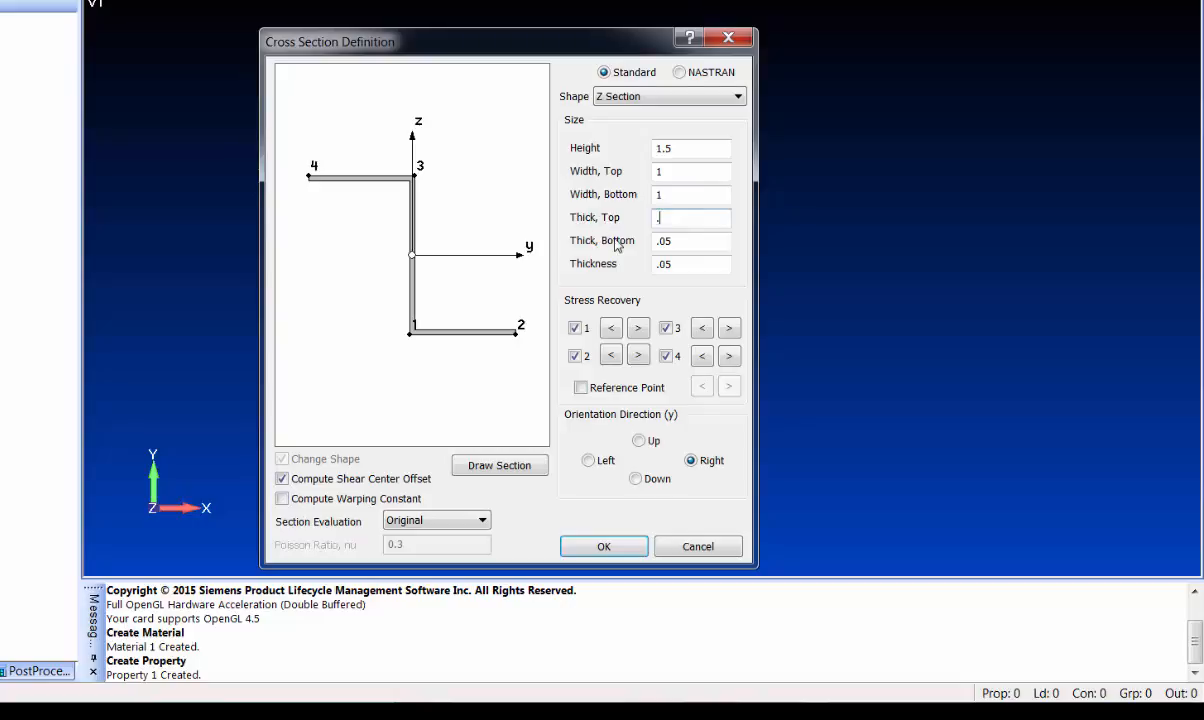
text(1)
key(Tab)
text(.1)
key(Tab)
text(.1)
key(Tab)
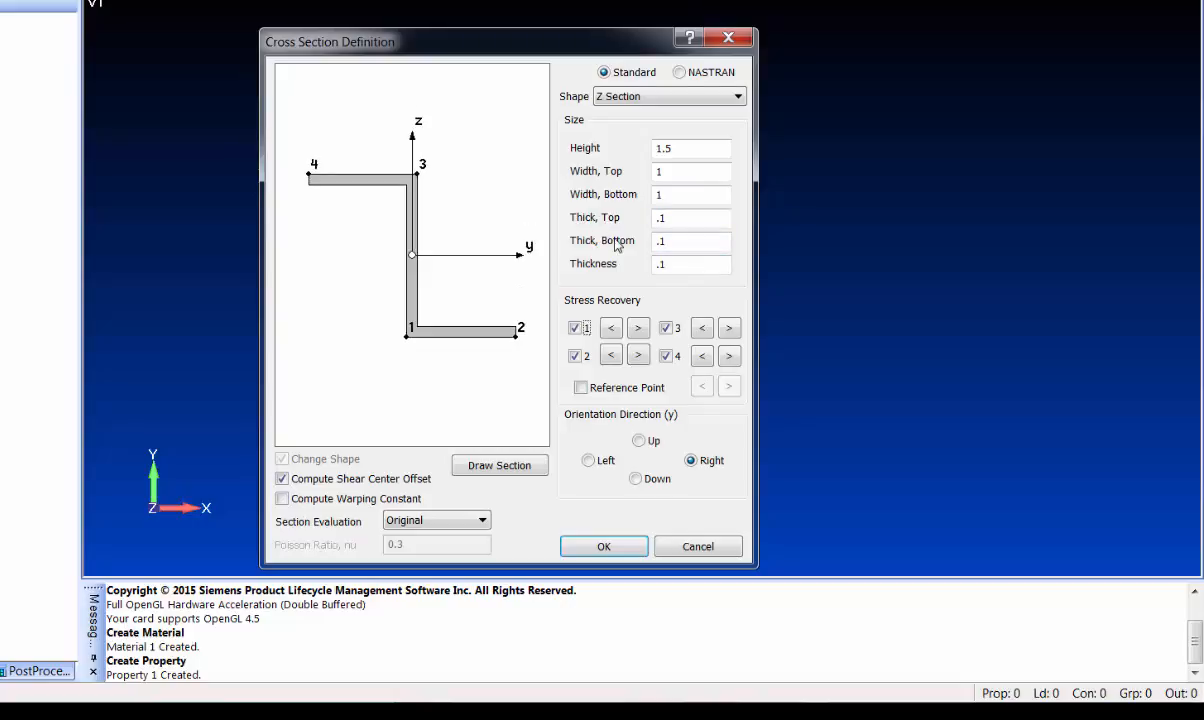
Set the Z section's top width to .75 and its y orientation direction to Up
double_click(684, 173)
key(Tab)
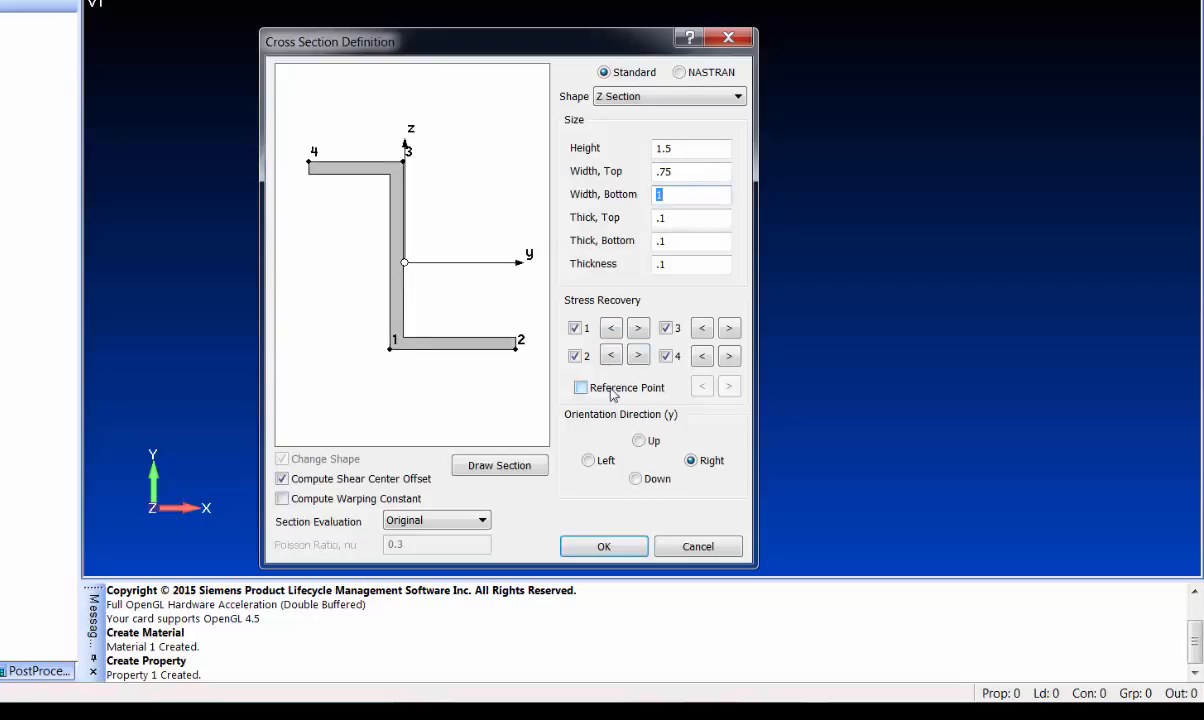
click(640, 441)
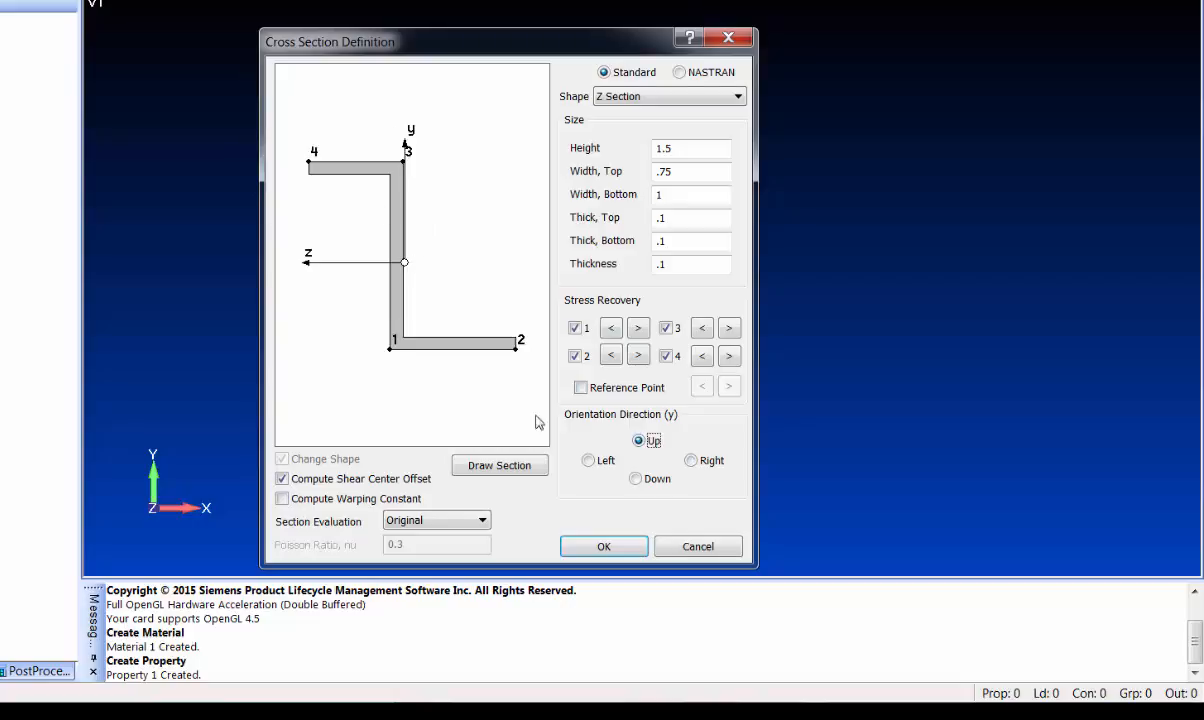
Enable the section's reference point, place it at the middle of the bottom flange's lower edge, and accept the cross section
click(583, 389)
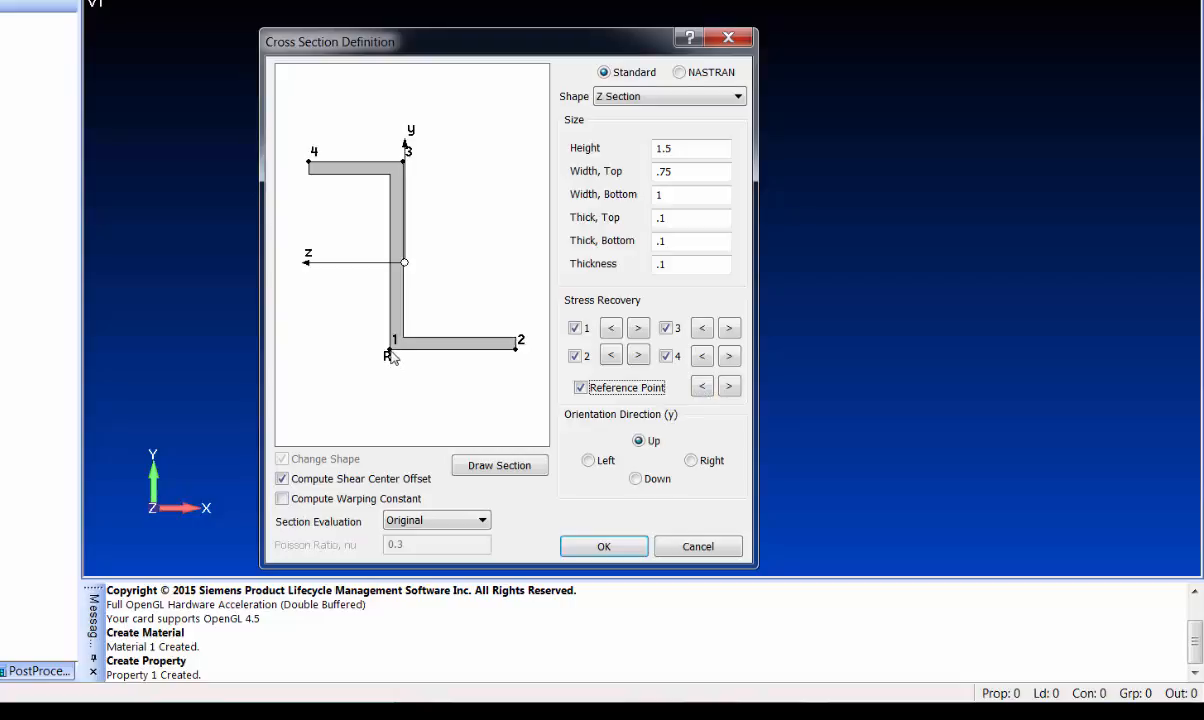
click(733, 391)
click(733, 391)
click(707, 391)
click(705, 389)
click(705, 389)
click(705, 389)
click(705, 389)
click(705, 389)
click(731, 390)
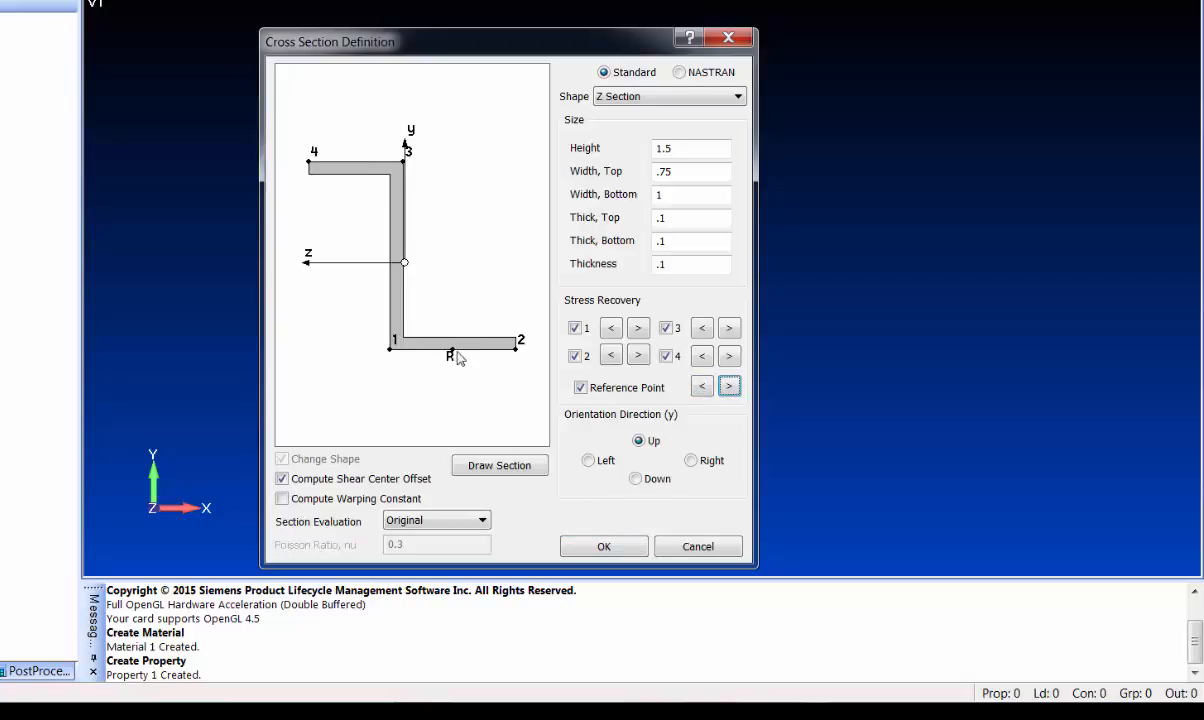
click(604, 546)
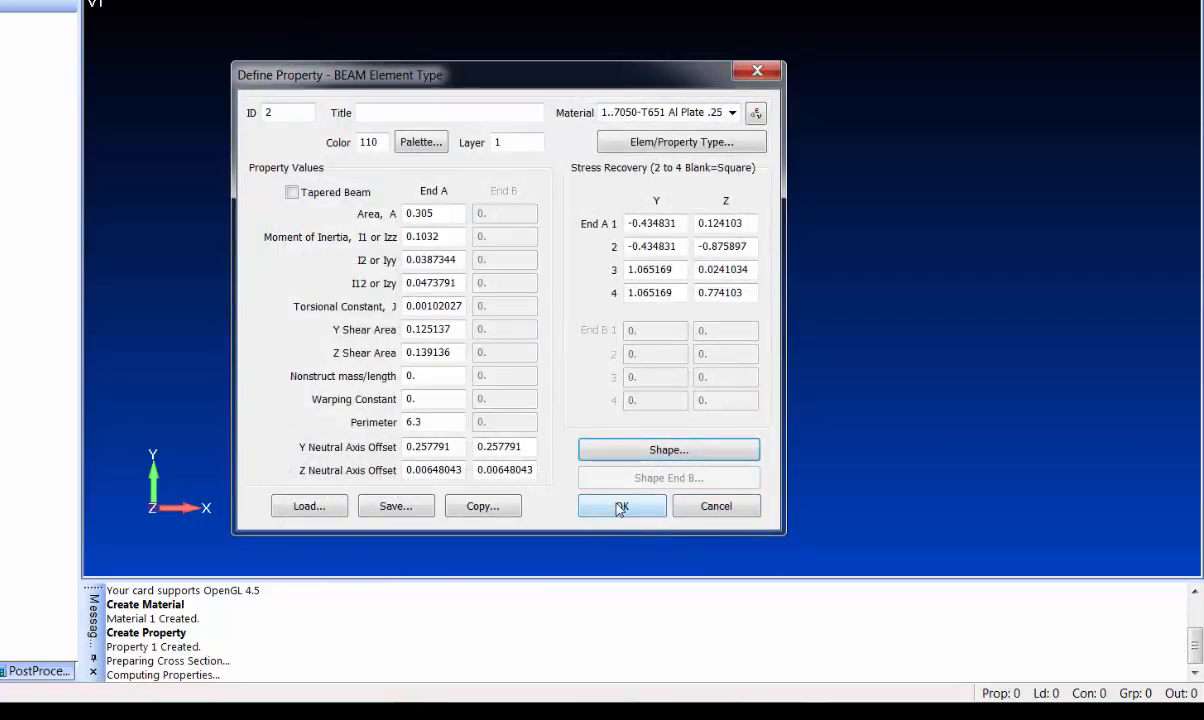
Title the beam property Z-Stiffener, save it, and finish creating properties
click(422, 112)
text(Z)
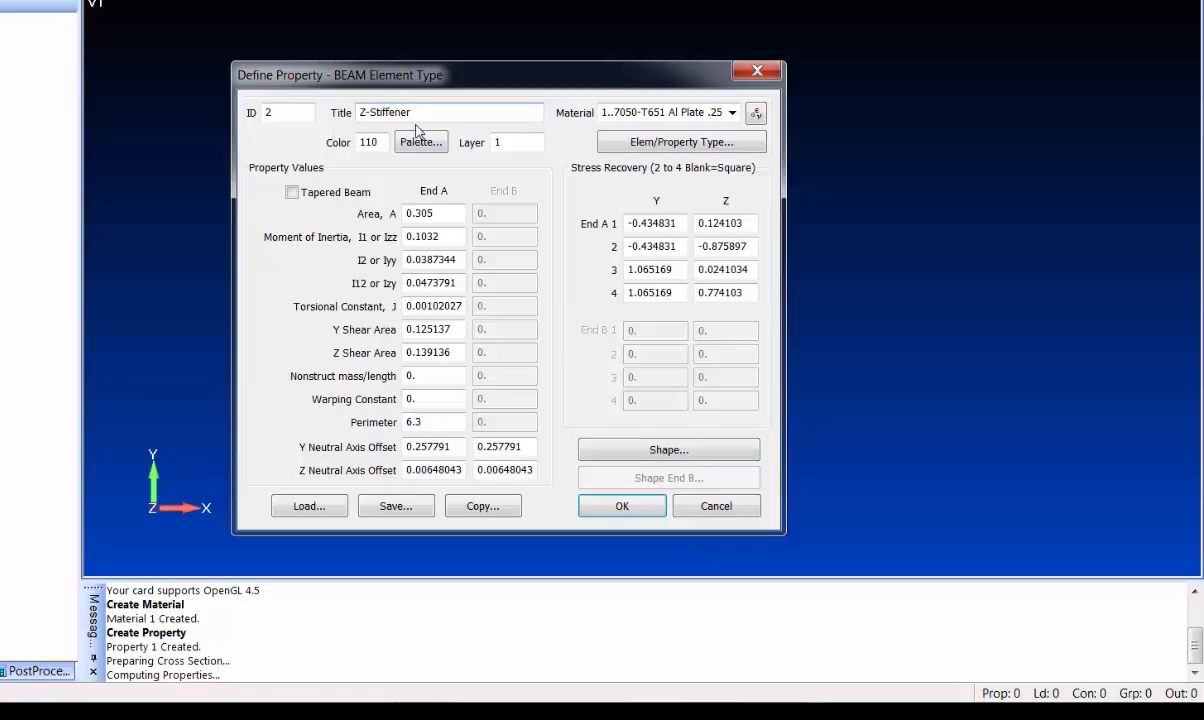
text(-Stiffener)
key(Return)
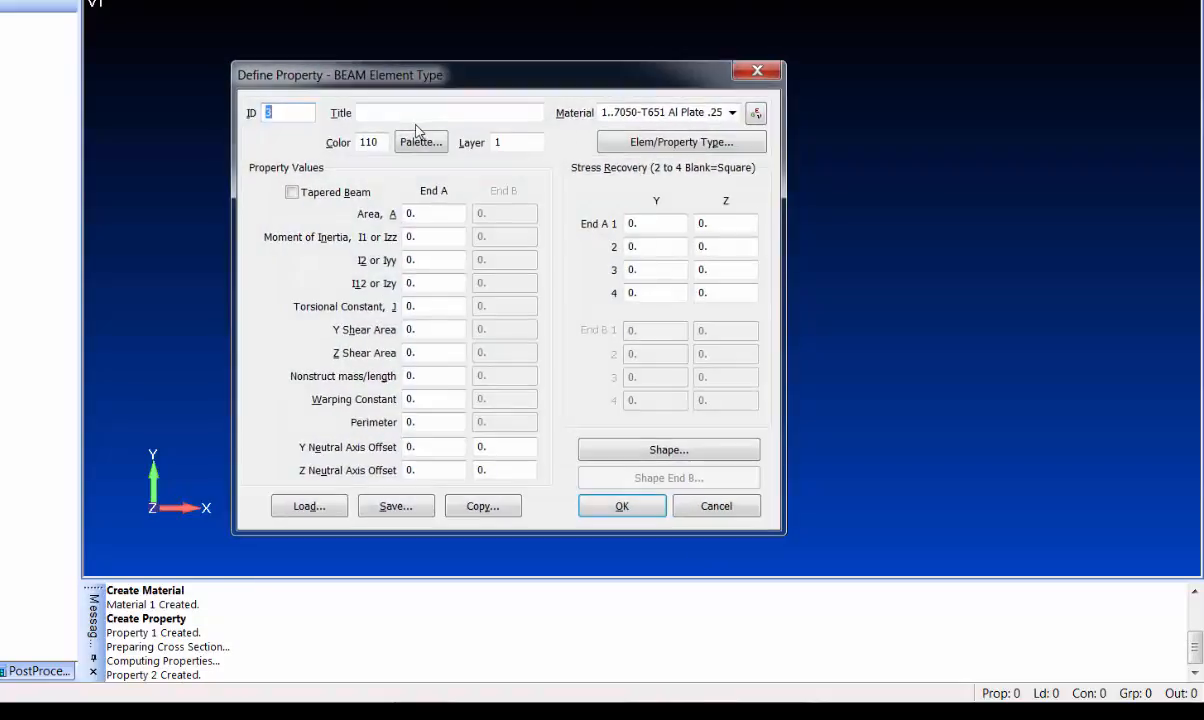
click(711, 507)
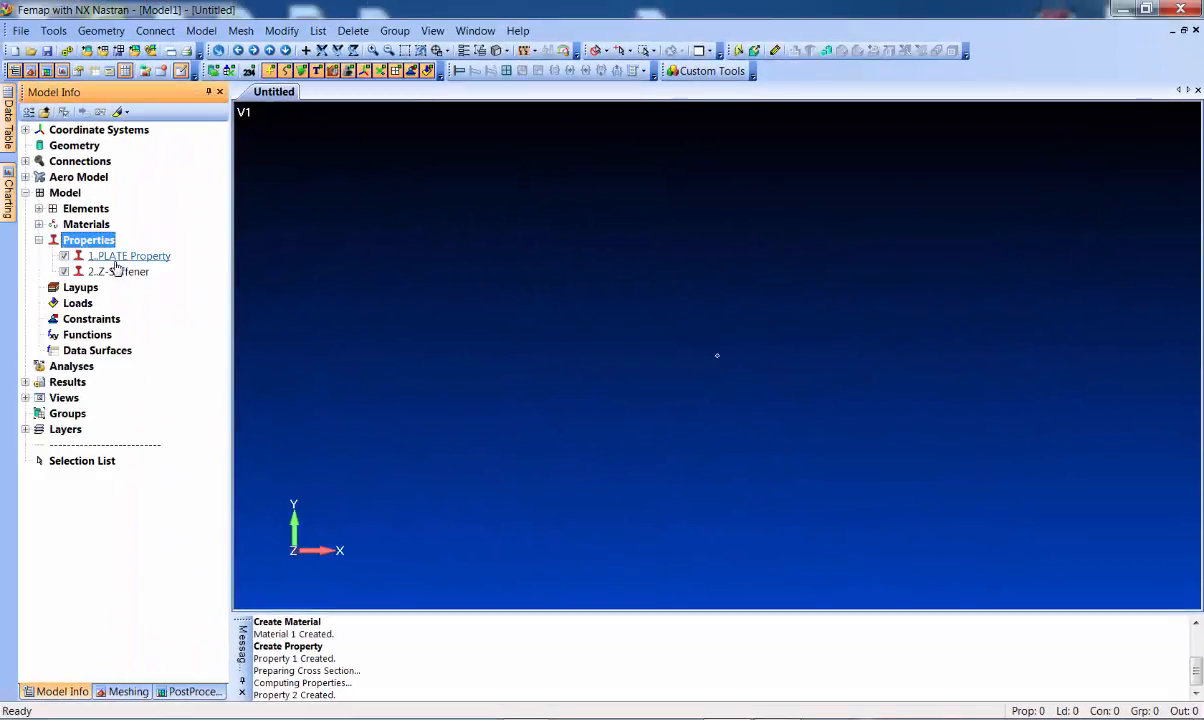
Rename the plate property to Shell in the model tree
click(128, 258)
click(130, 258)
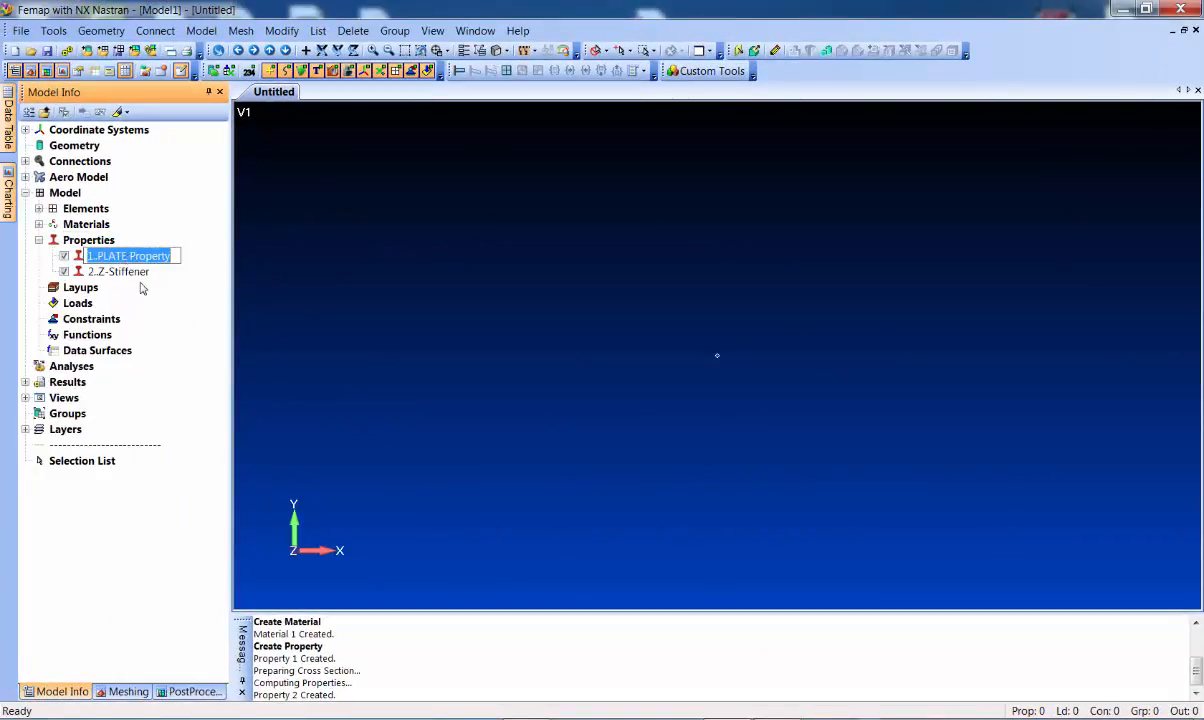
text(Shell)
key(Return)
click(468, 322)
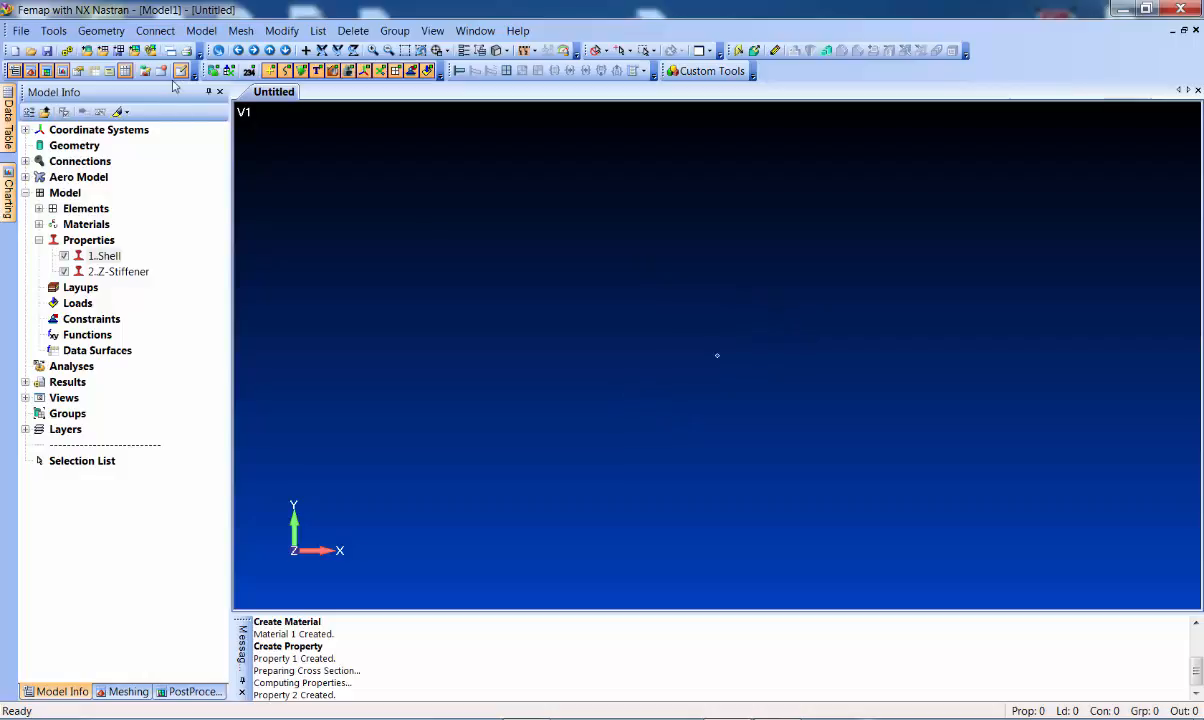
Set up a mesh between four corners with quad elements, the Shell property and the Basic Cylindrical coordinate system
click(240, 31)
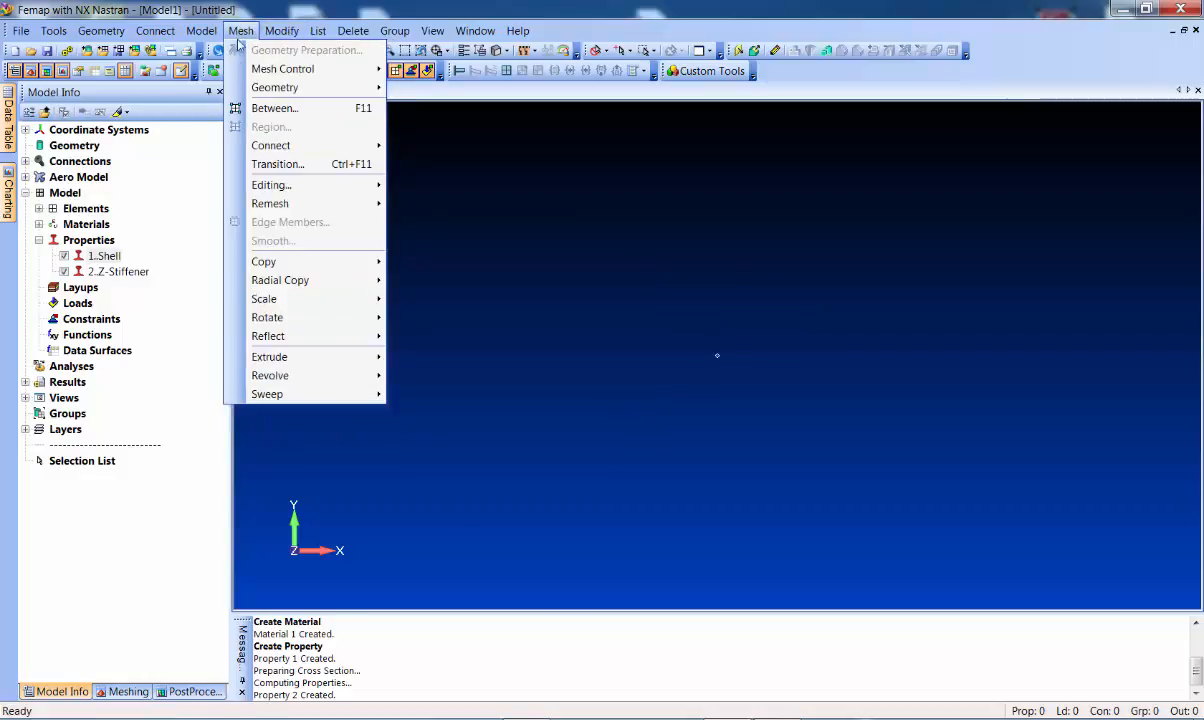
click(276, 108)
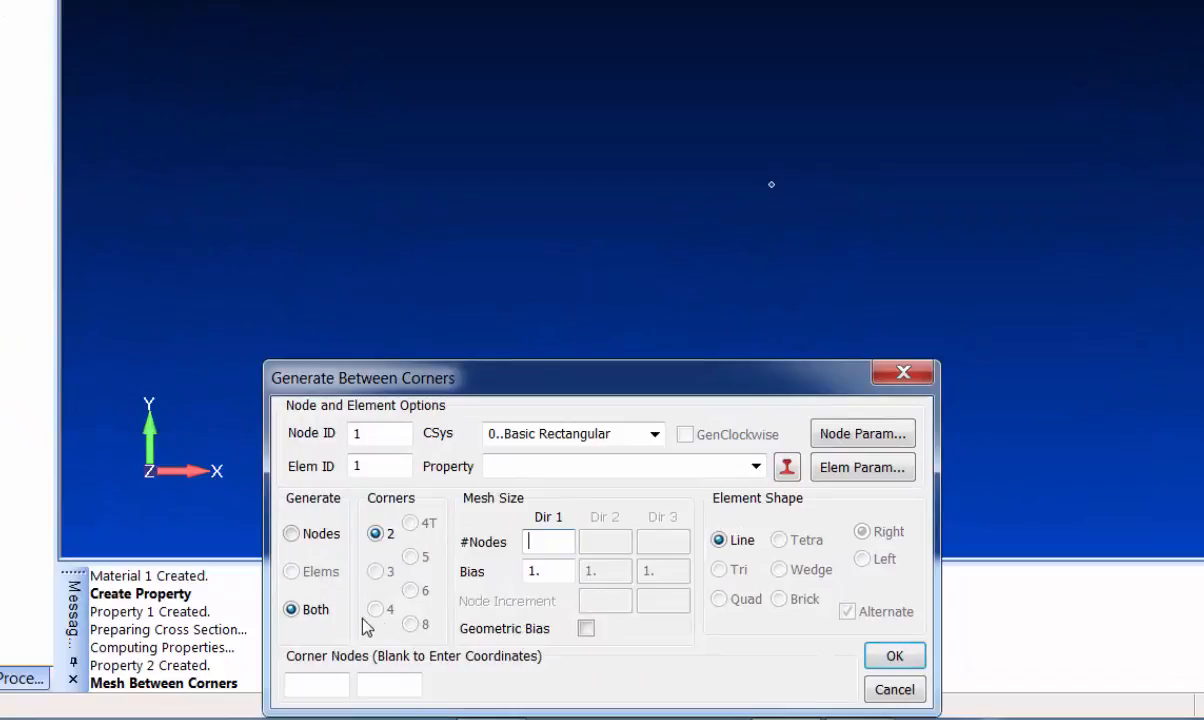
click(755, 466)
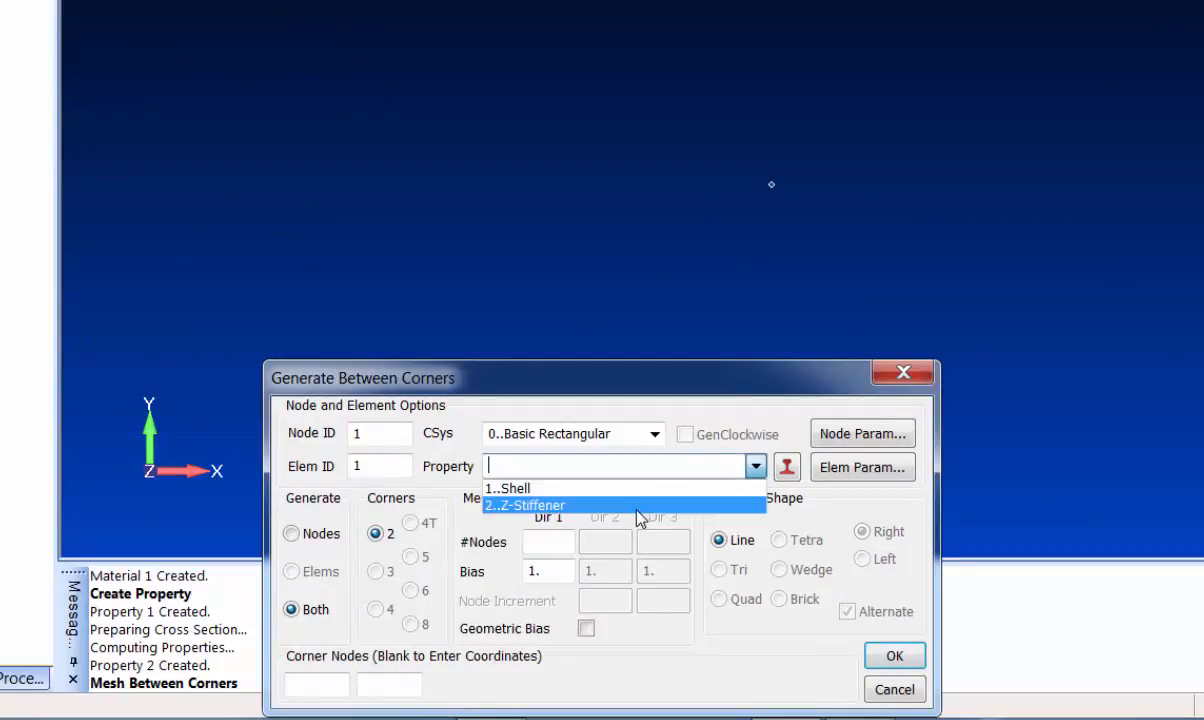
click(645, 491)
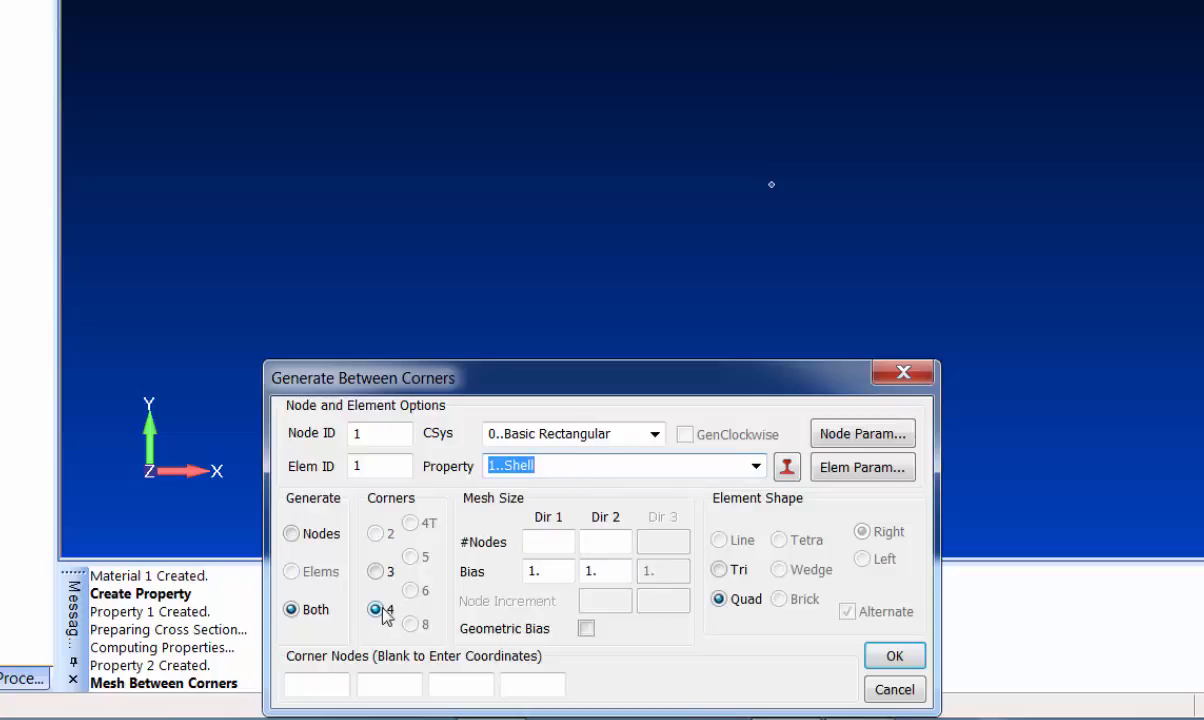
click(655, 433)
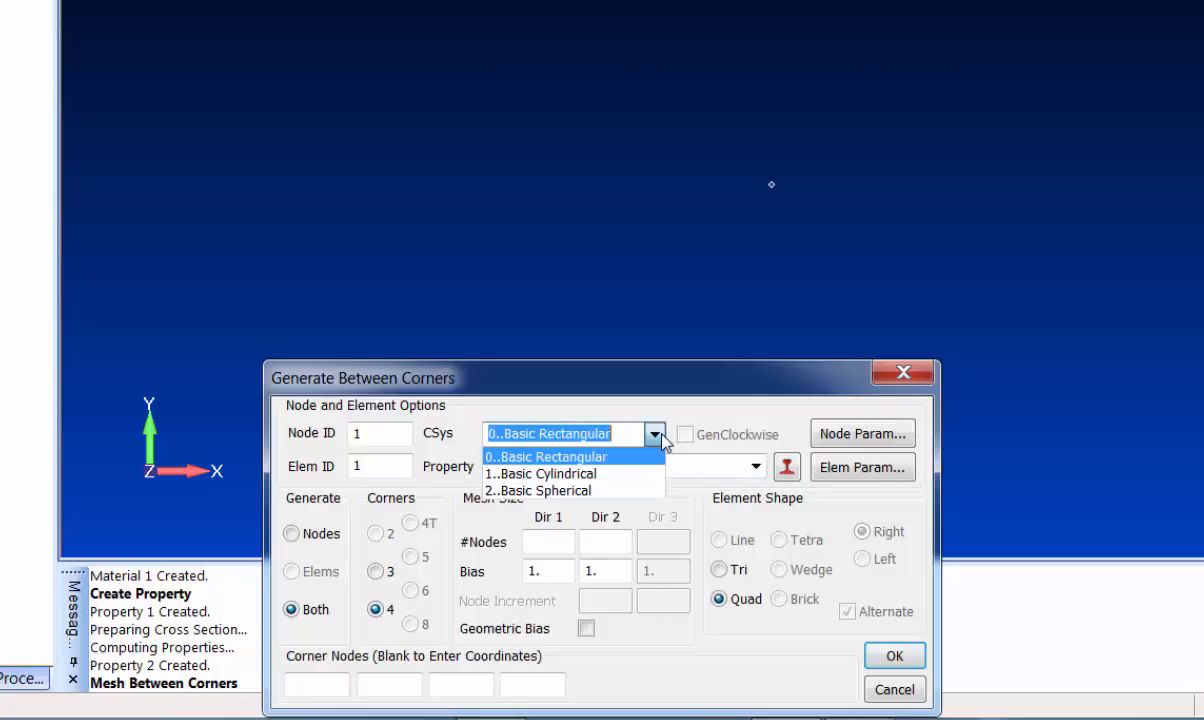
click(620, 474)
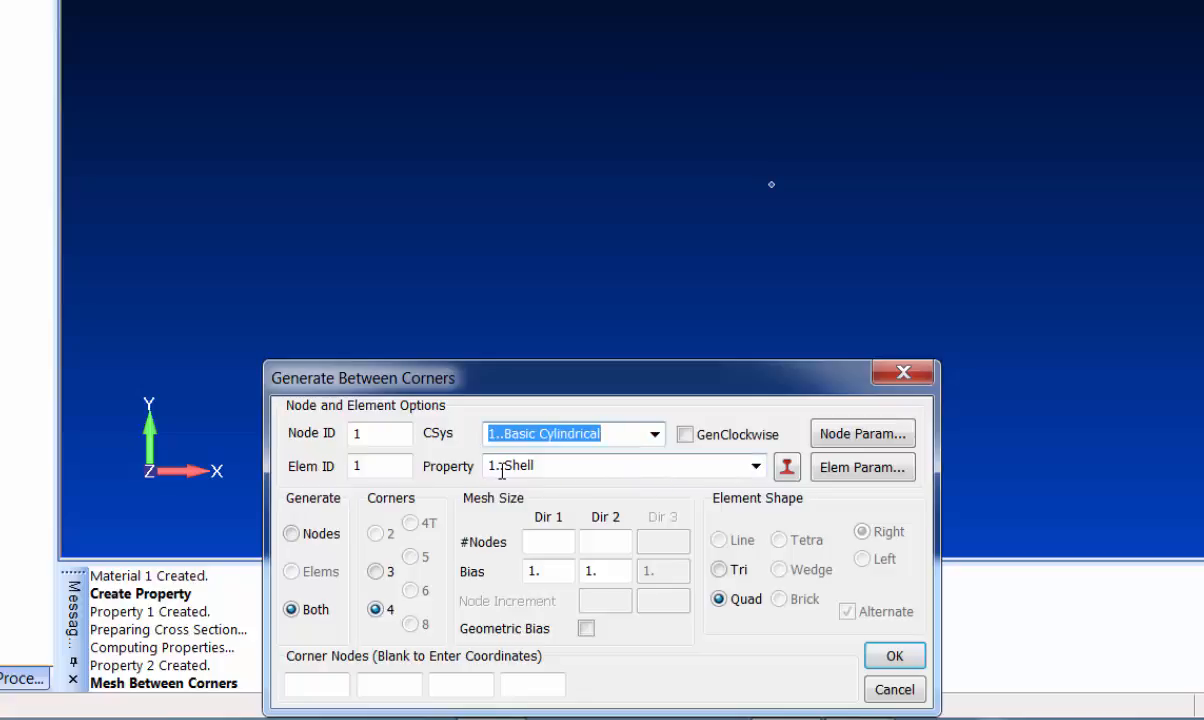
Set the mesh size to 3 nodes in direction 1 and 12 nodes in direction 2, and accept the mesh settings
click(554, 541)
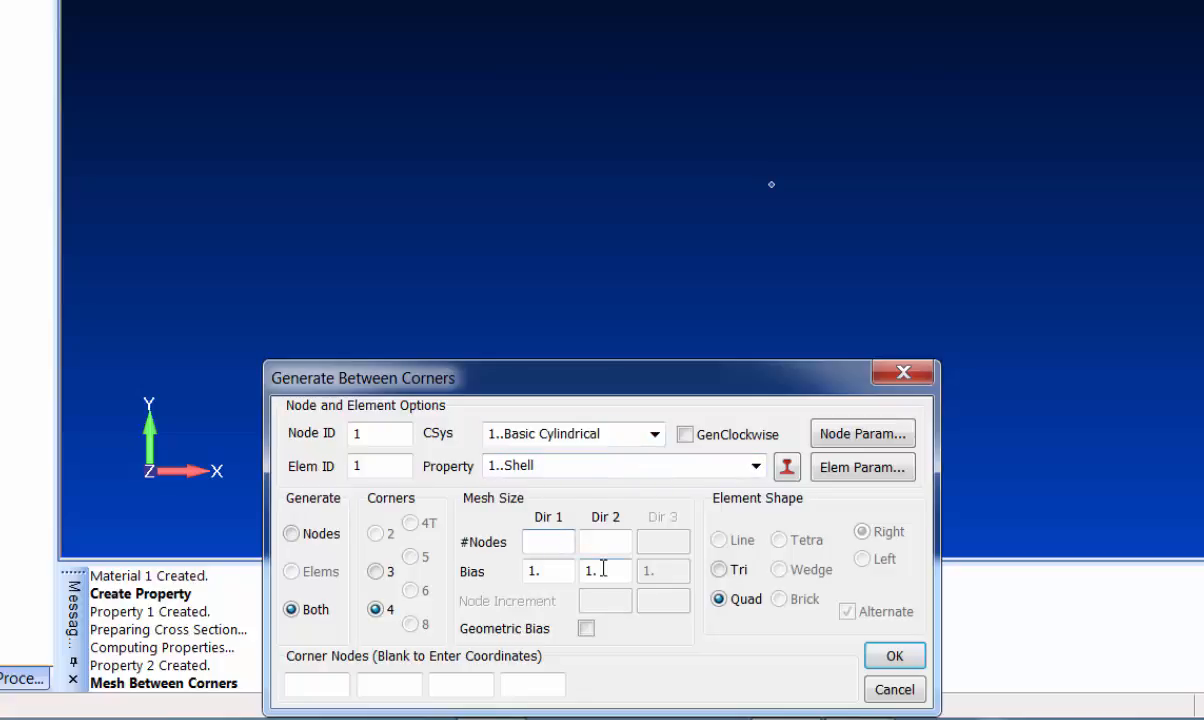
text(3)
key(Tab)
text(12)
key(Return)
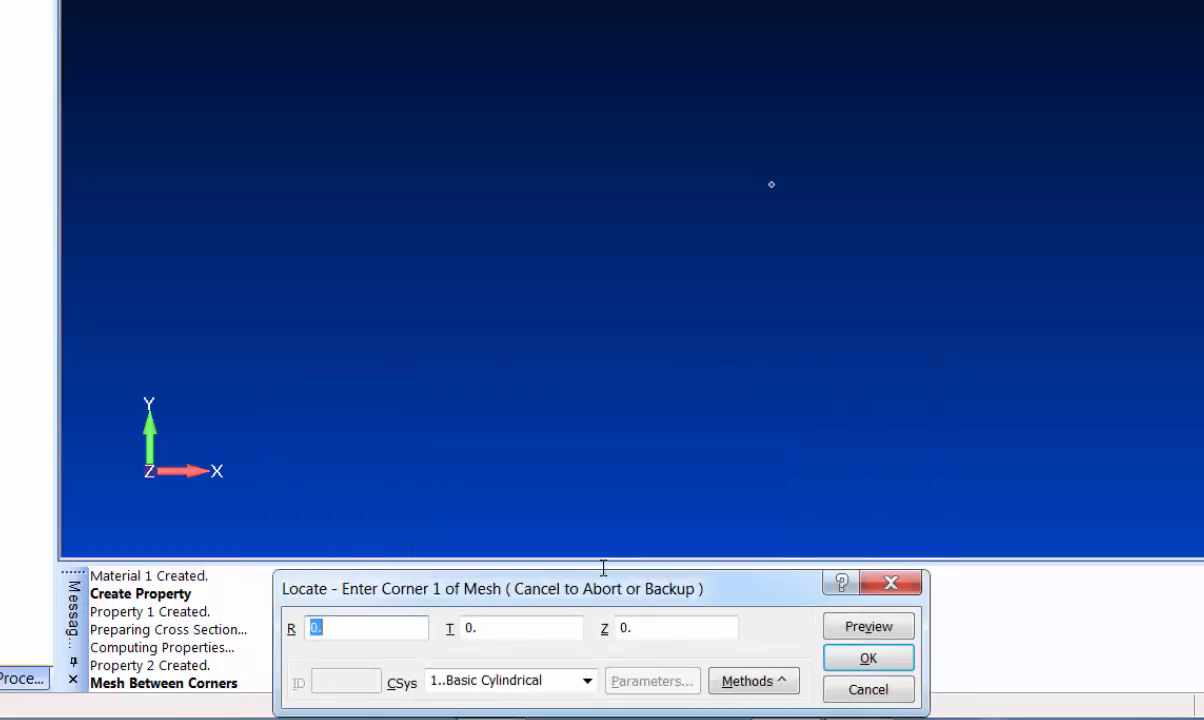
Locate mesh corner 1 at R 12, T 0, Z 0 and corner 2 at R 12, T 45, Z 0
text(12)
key(Tab)
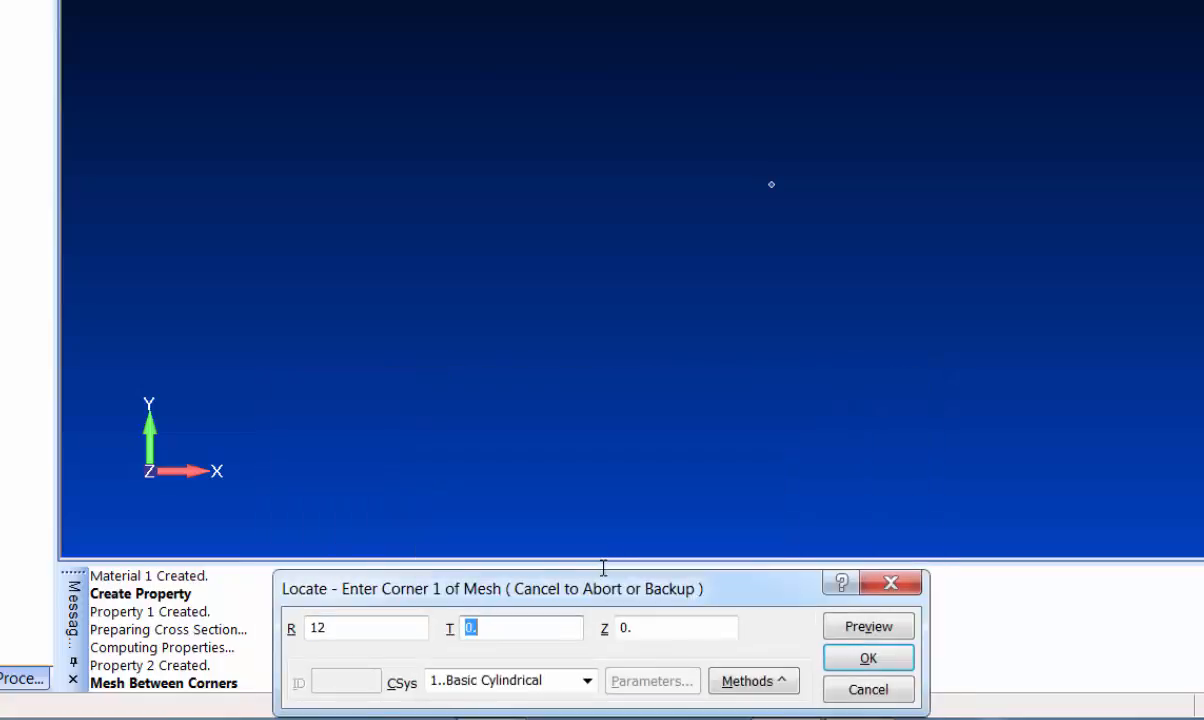
key(shift+Tab)
key(Tab)
key(Return)
key(Tab)
text(45)
key(Return)
Locate mesh corner 3 at R 12, T 45, Z 24 and corner 4 at R 12, T 0, Z 24 to generate the shell mesh
key(Tab)
key(Tab)
text(24)
key(Return)
key(Tab)
text(0)
key(Return)
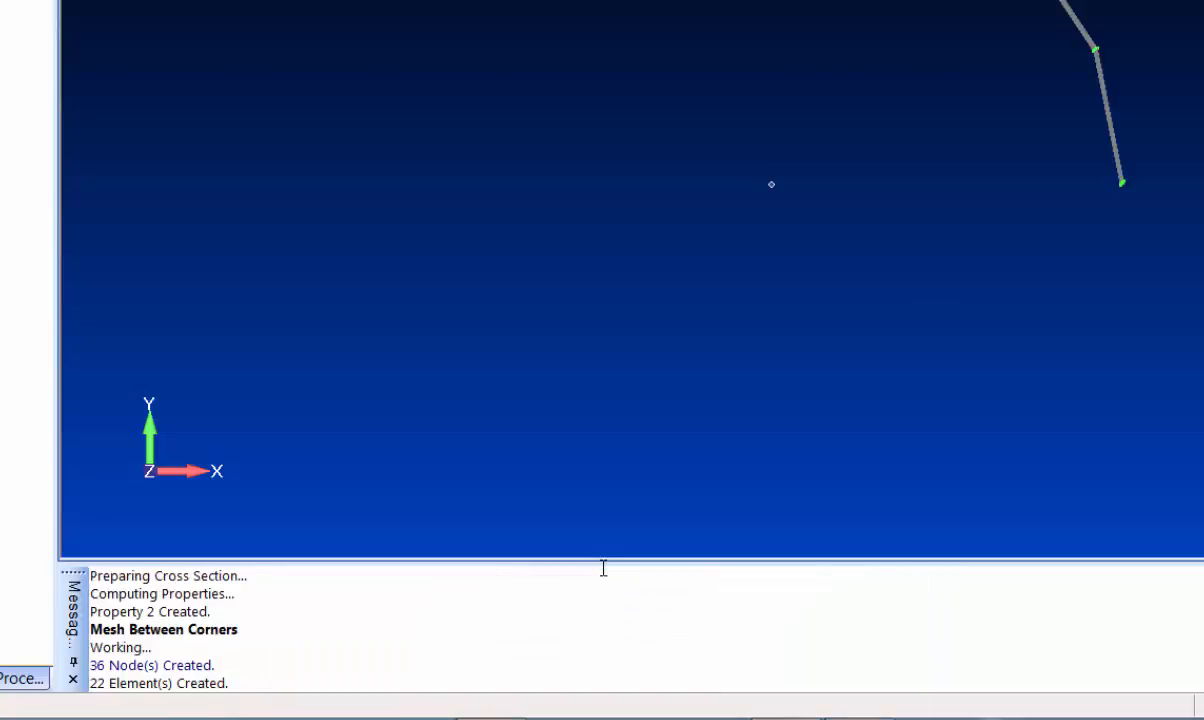
Start creating an element with the Z-Stiffener property and change the element type to beam
middle_drag(997, 333, 873, 366)
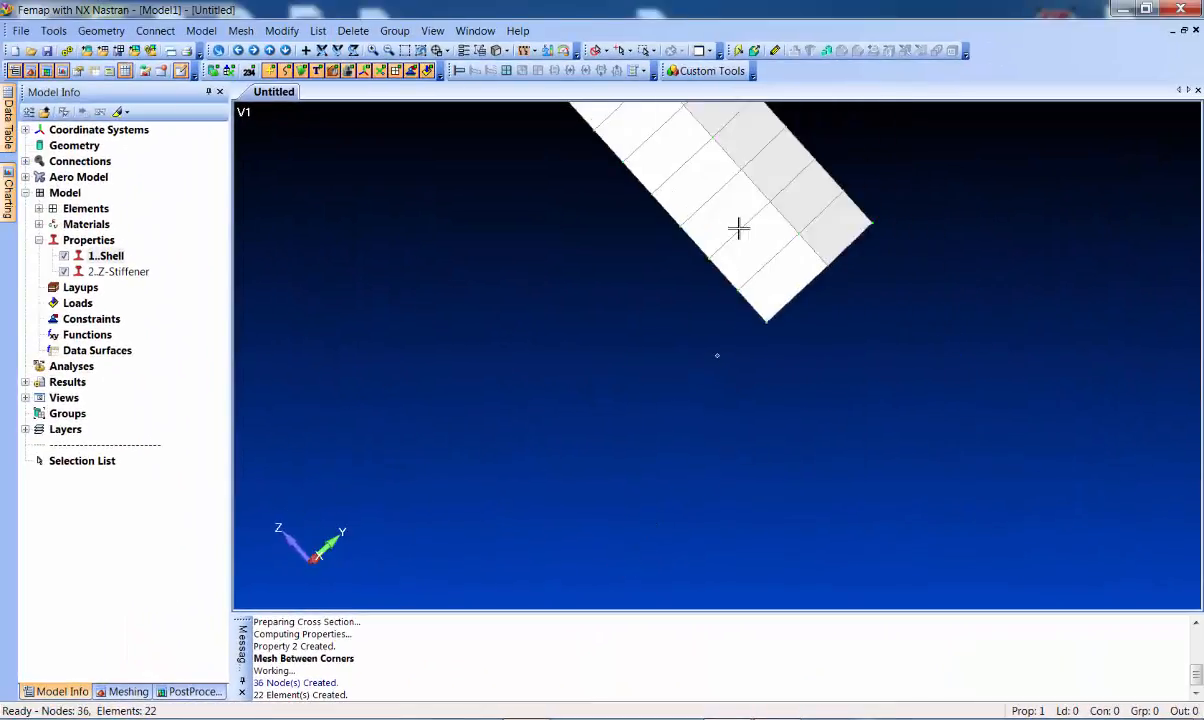
scroll(868, 357, down, 5)
ctrl+middle_drag(852, 317, 787, 352)
scroll(785, 355, up, 2)
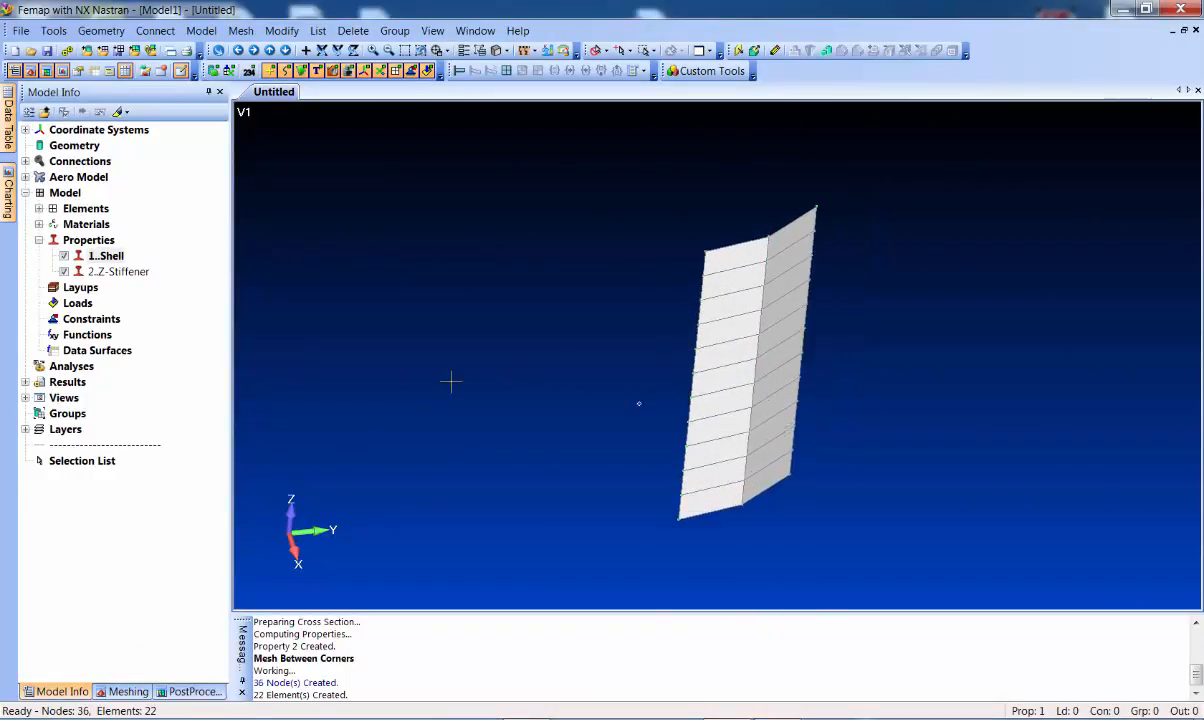
click(115, 271)
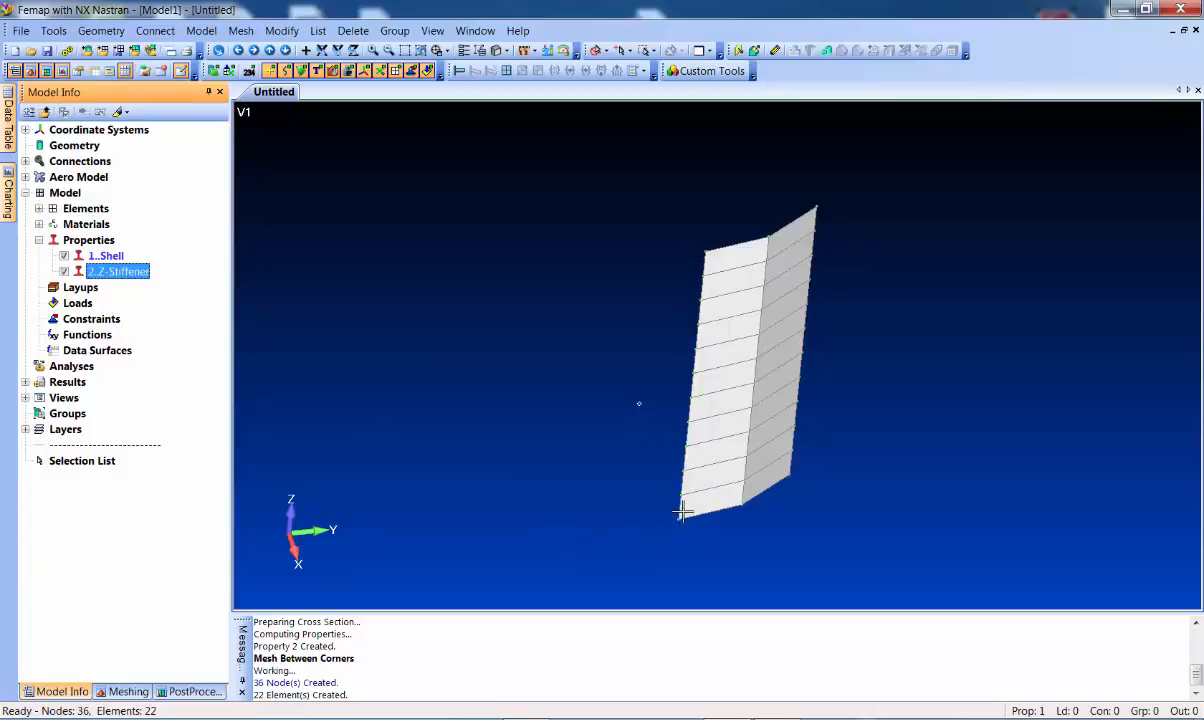
key(ctrl+e)
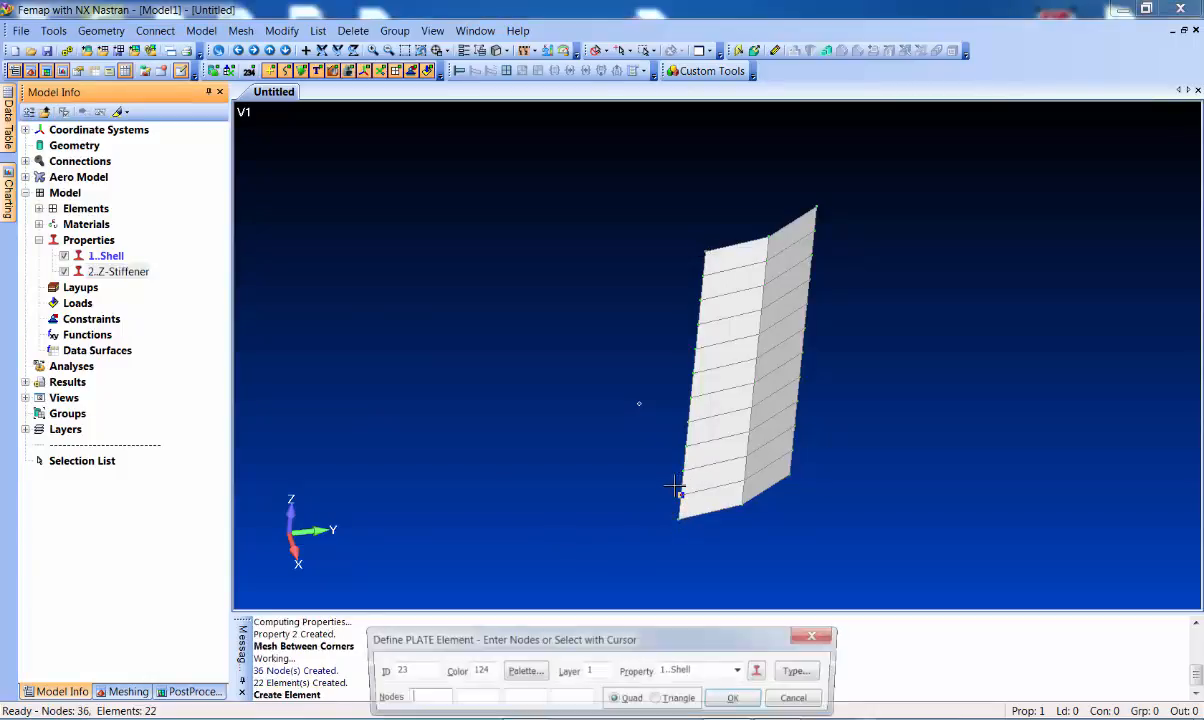
click(700, 671)
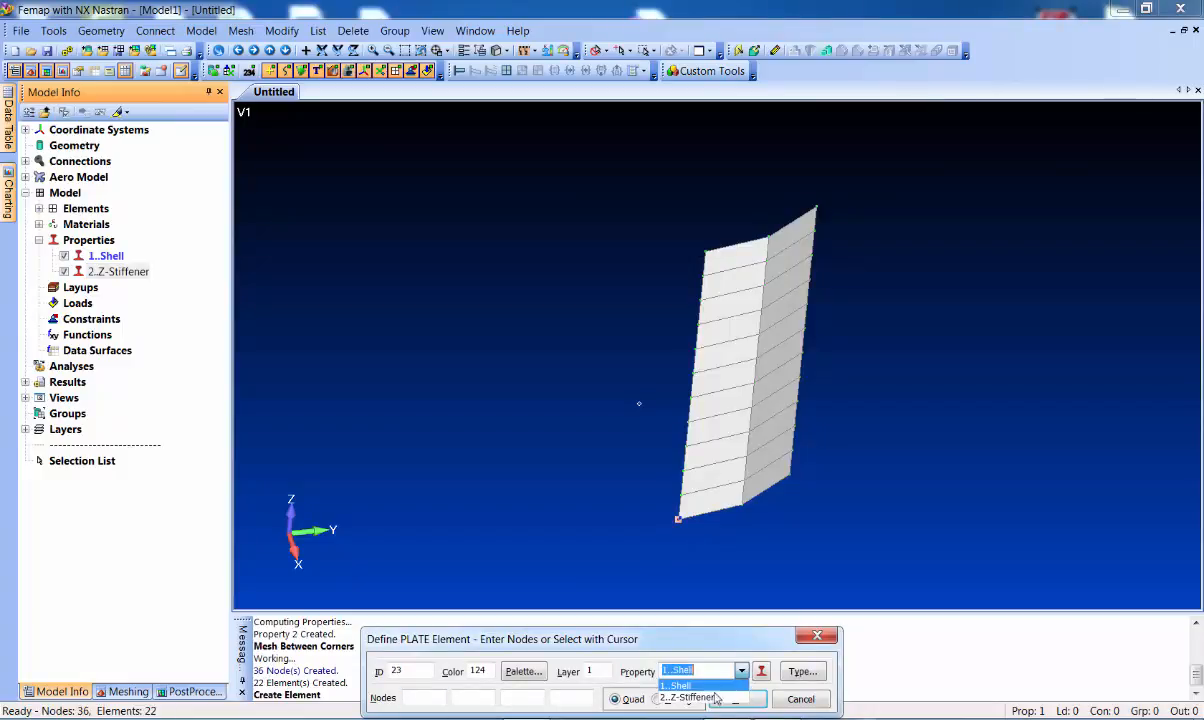
click(712, 697)
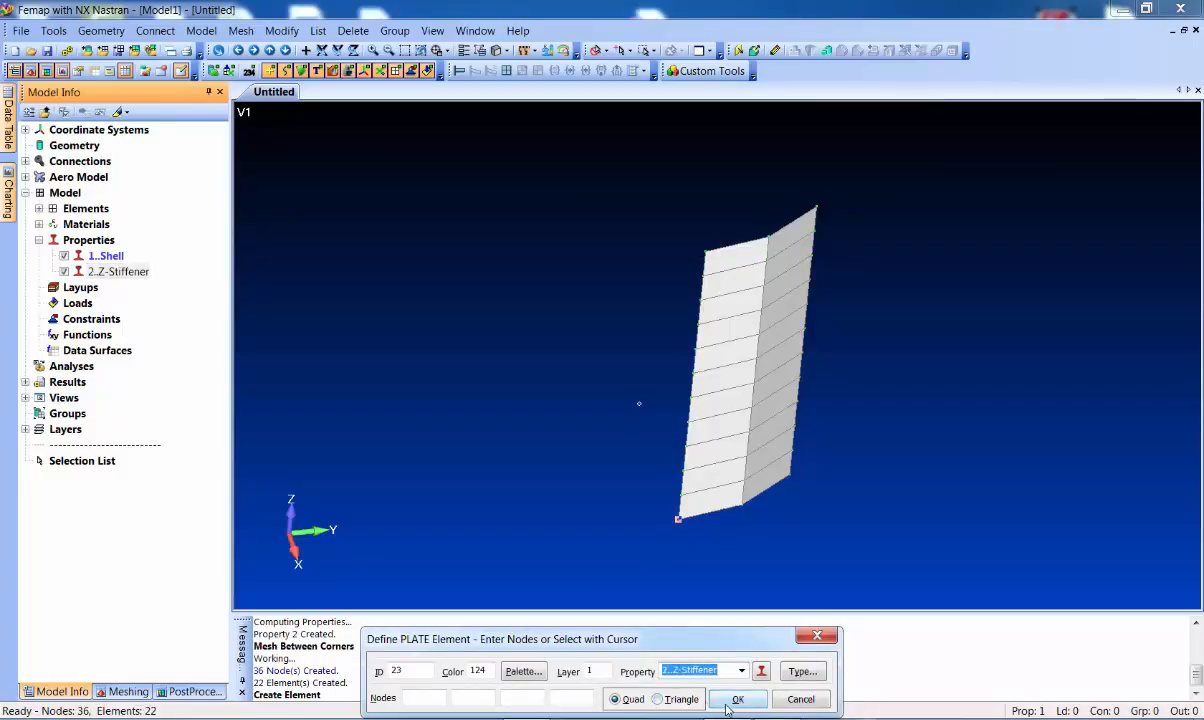
click(802, 671)
click(1010, 416)
click(1155, 675)
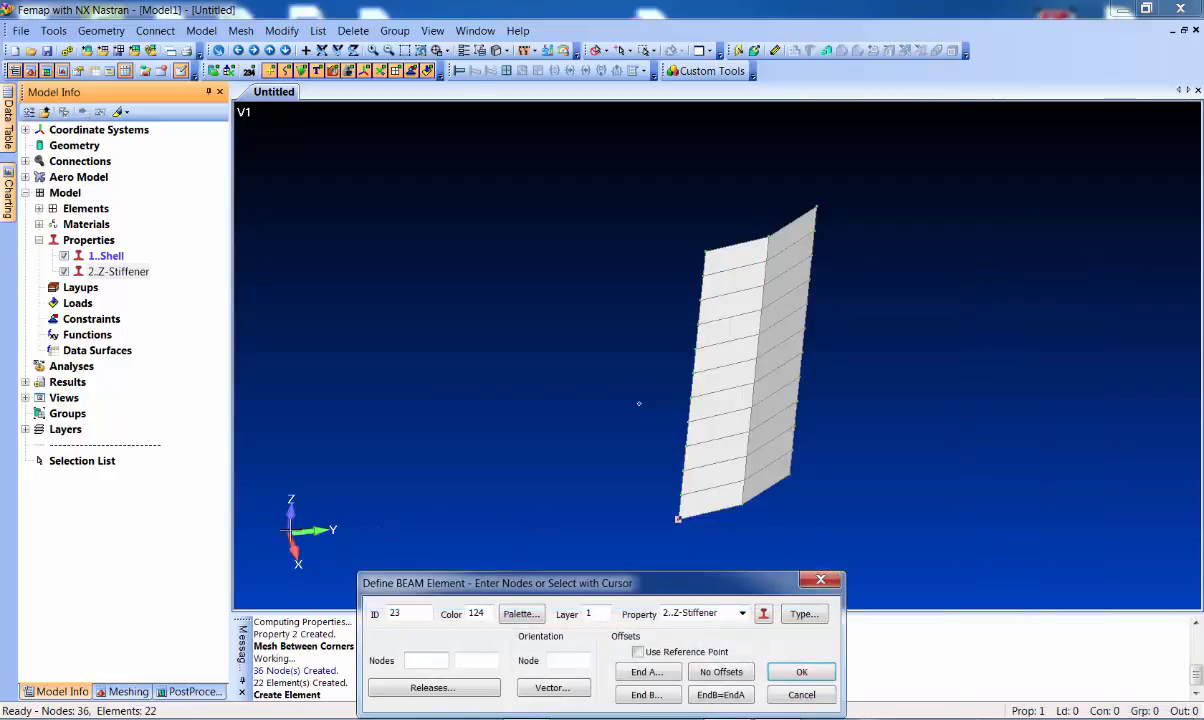
Open the beam's orientation vector definition and switch its coordinate system to Basic Rectangular
click(551, 690)
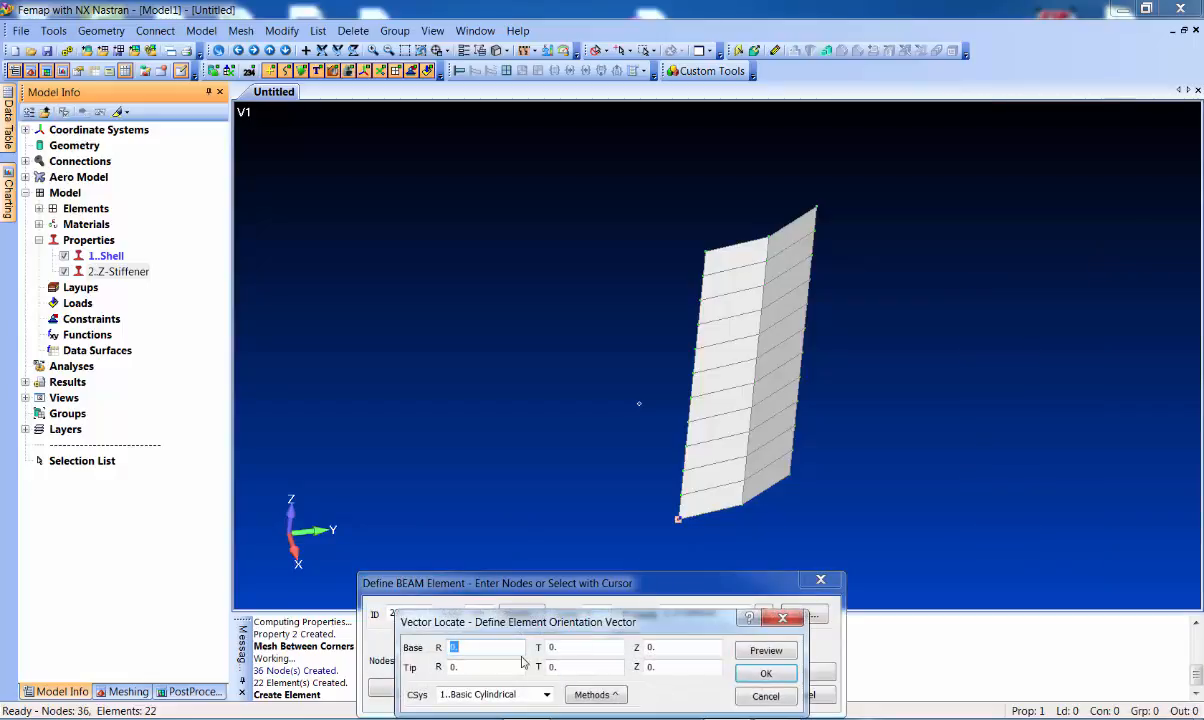
click(600, 694)
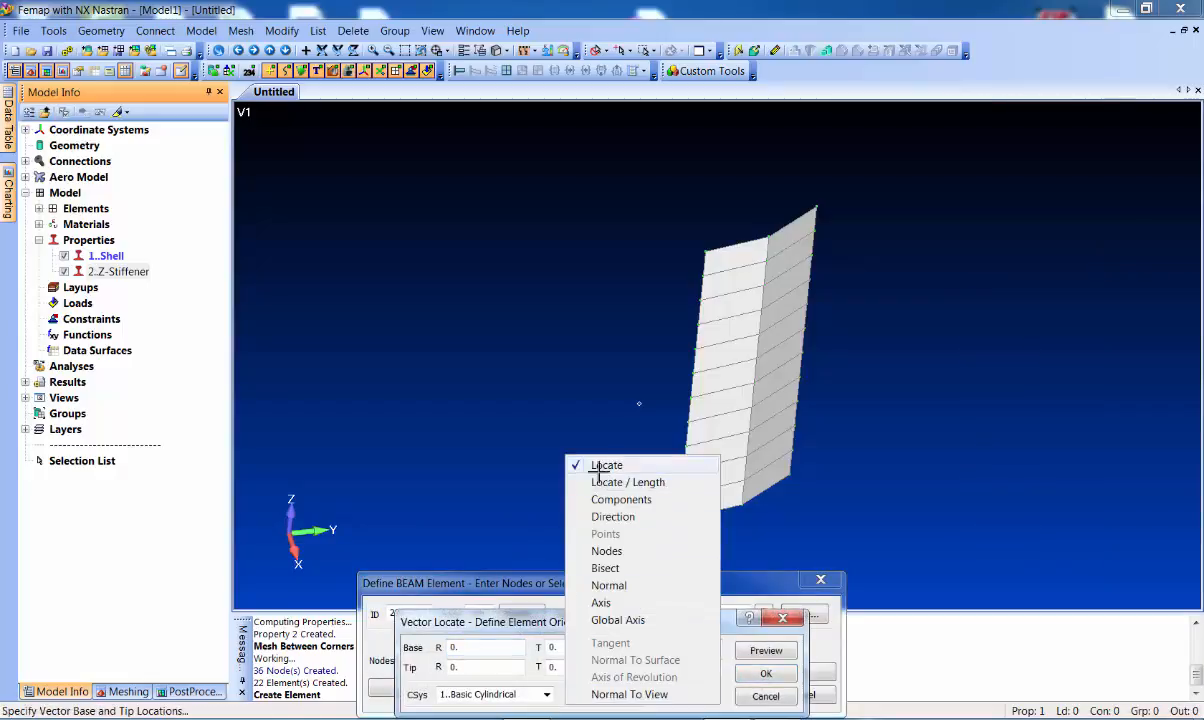
click(567, 457)
click(547, 694)
click(485, 709)
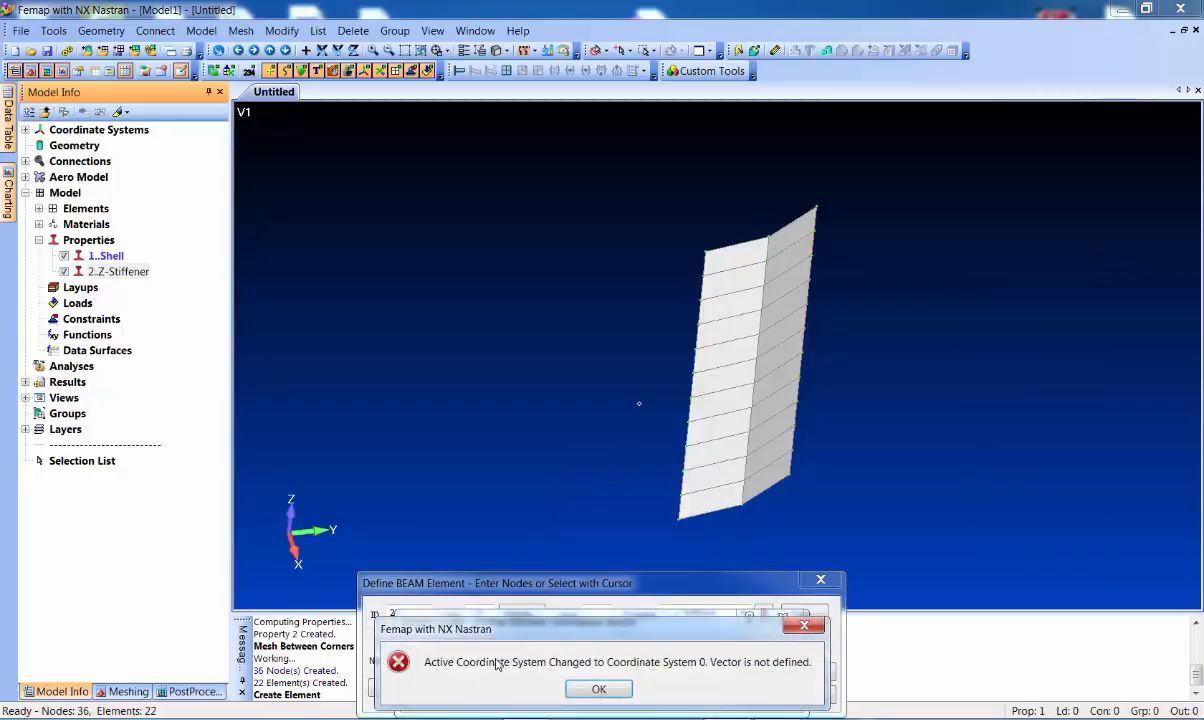
click(596, 690)
Define the orientation vector from base 0, 0, 0 to tip 1, 0, 0, preview it and accept it
click(488, 648)
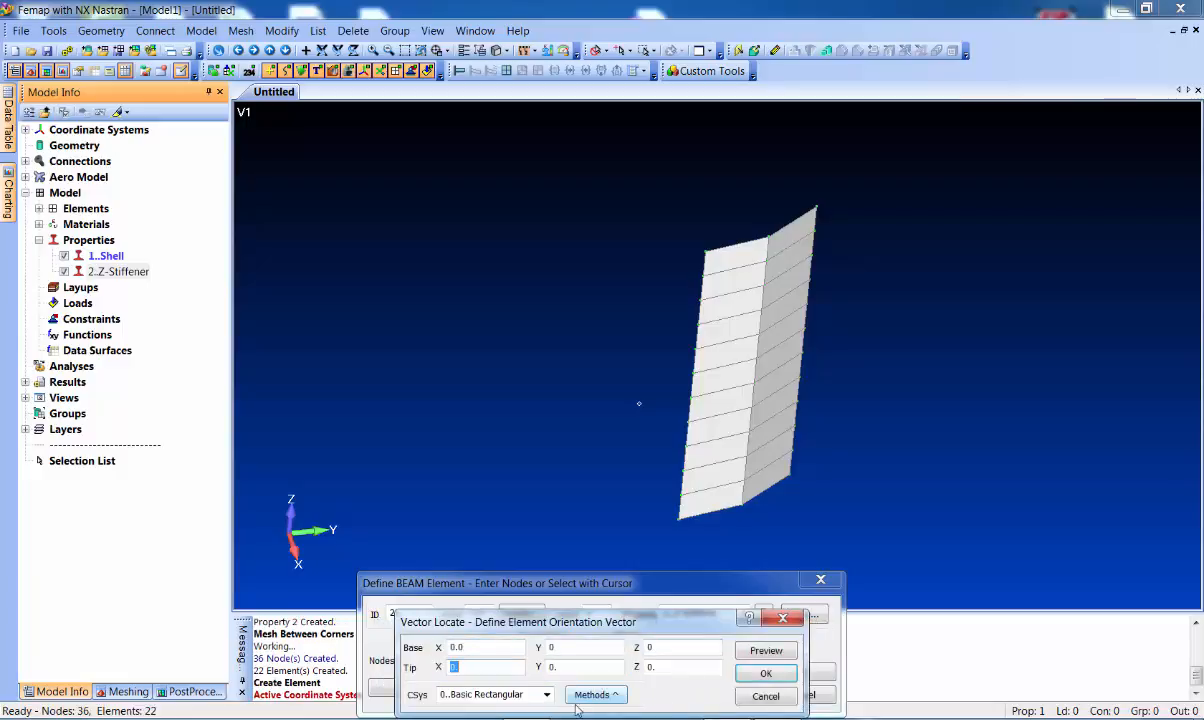
key(Tab)
key(Tab)
click(766, 650)
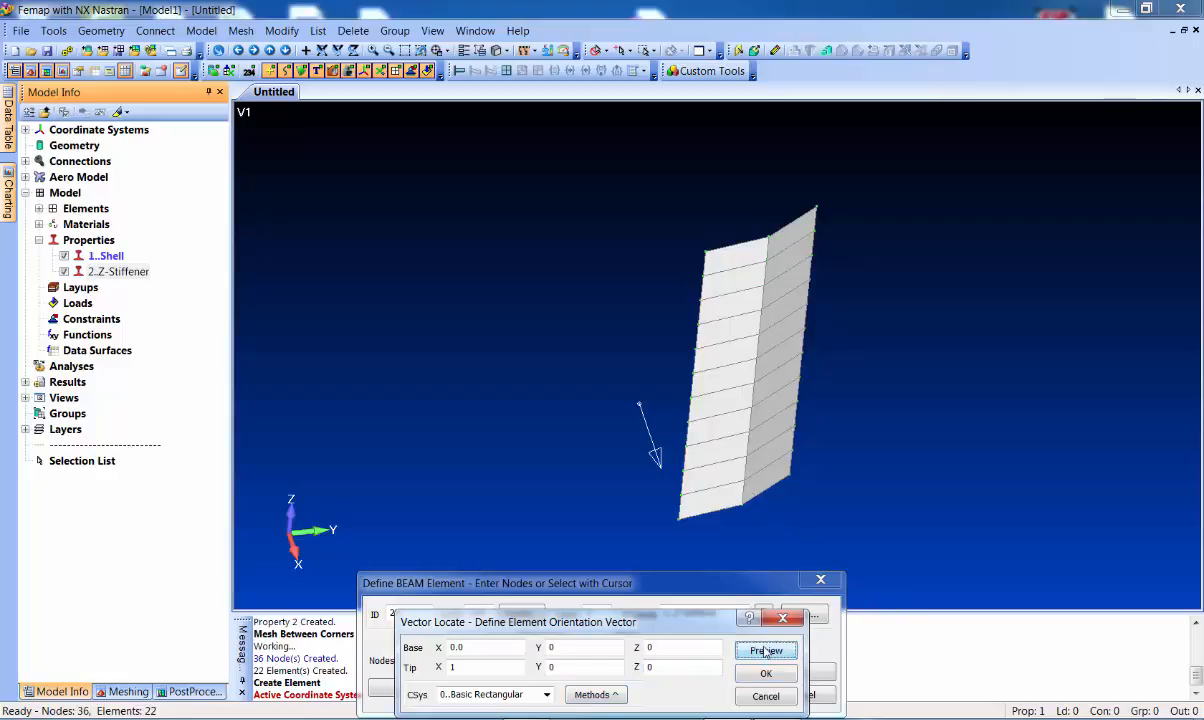
middle_drag(584, 463, 613, 406)
click(785, 652)
click(785, 675)
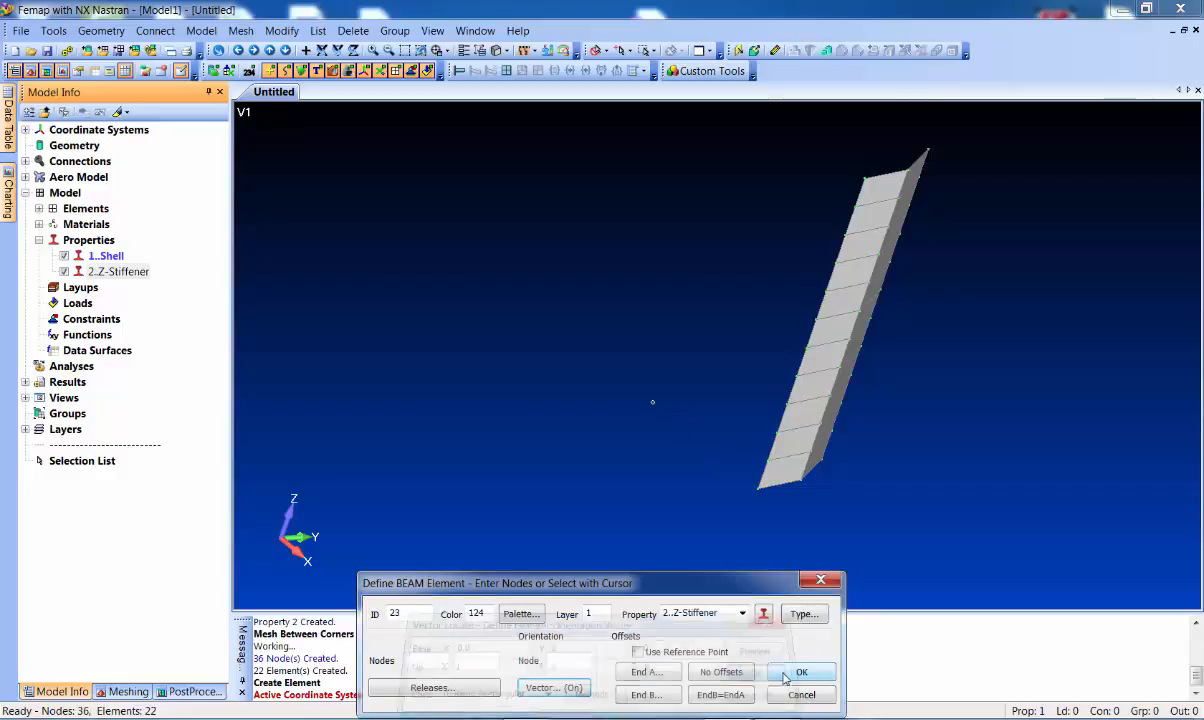
Create eleven Z-Stiffener beam elements between successive nodes along the shell's straight 0-degree edge, from Z 0 to Z 24, and finish element creation
click(700, 489)
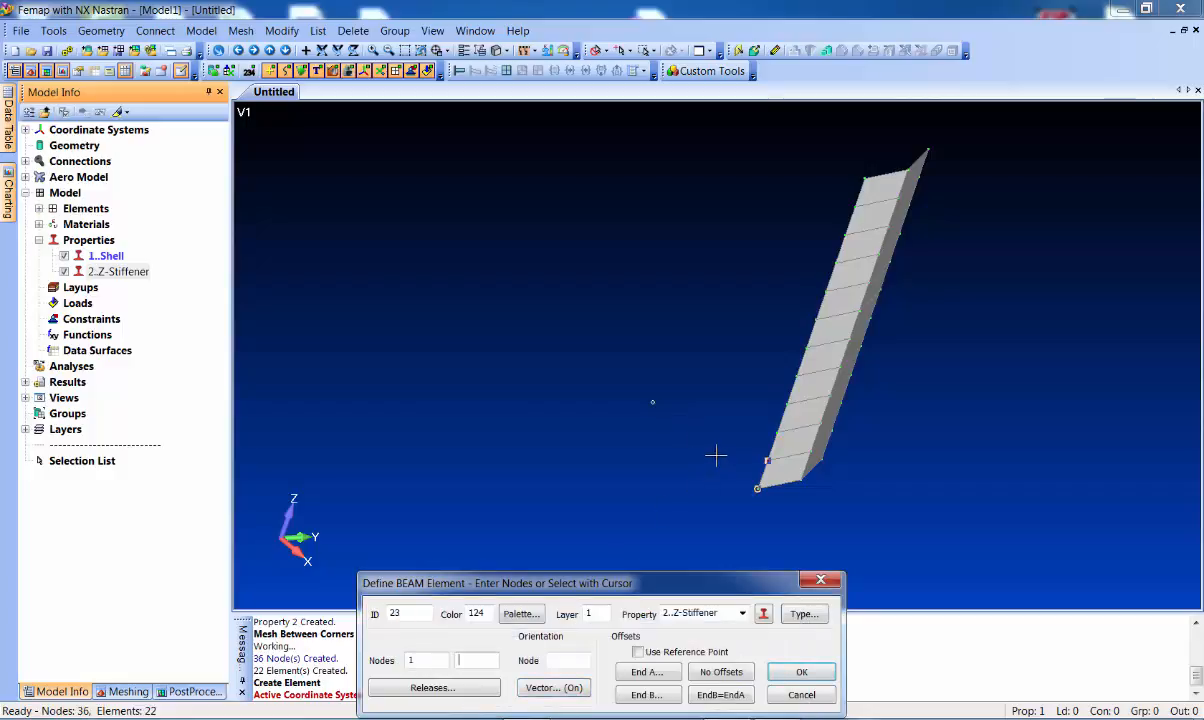
click(717, 450)
click(727, 449)
click(776, 432)
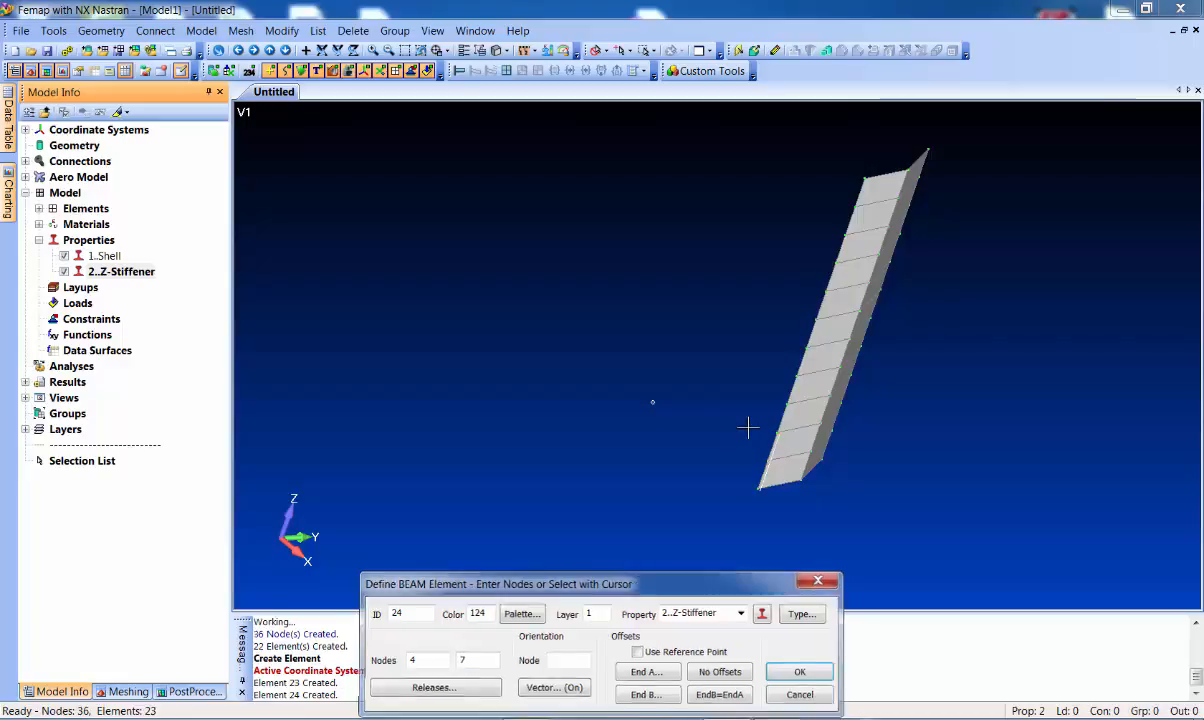
click(776, 431)
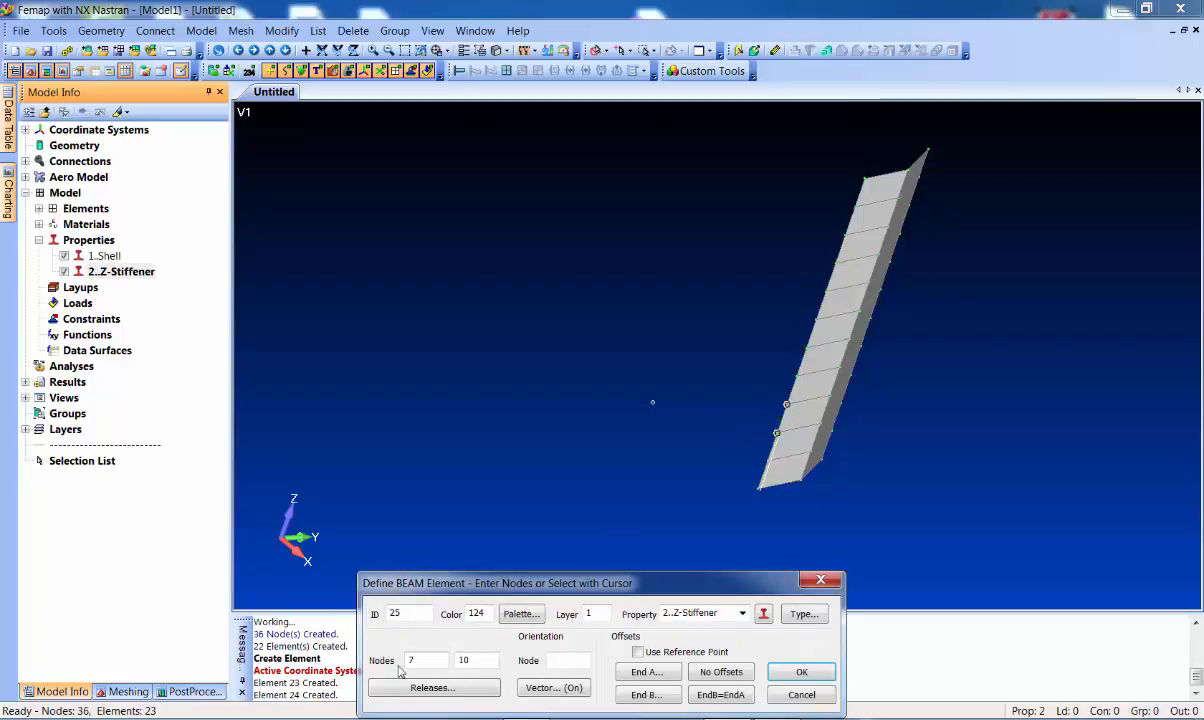
click(802, 673)
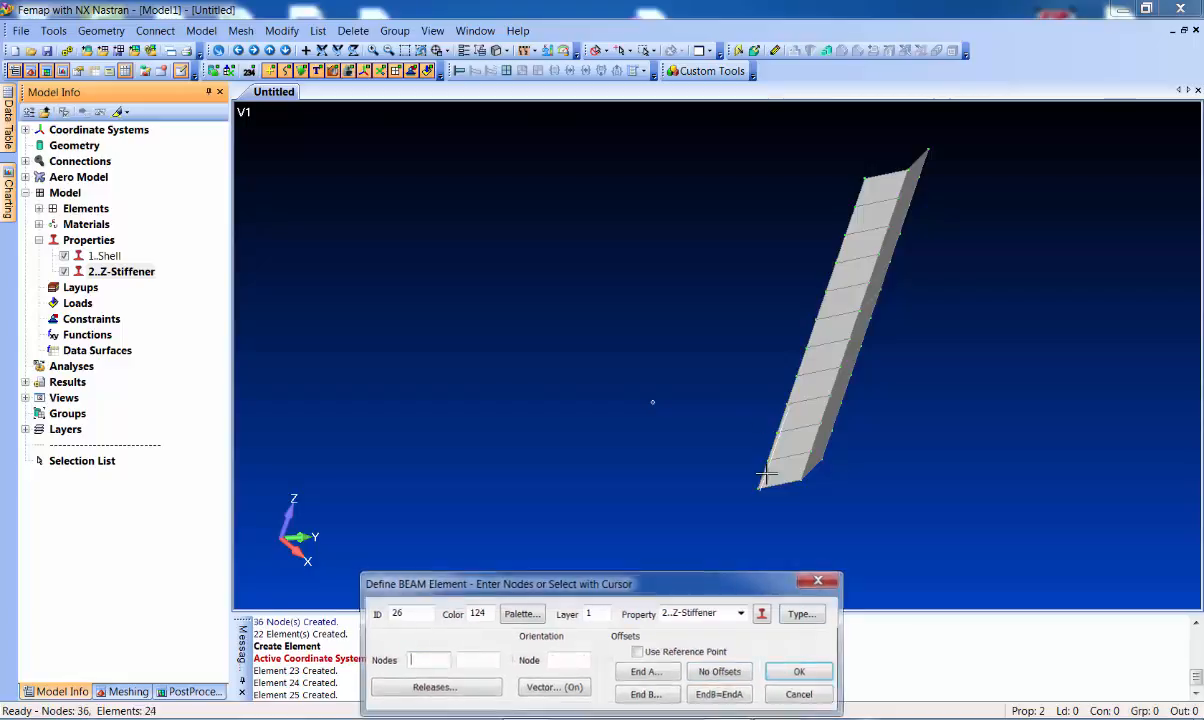
click(785, 404)
key(Return)
click(783, 372)
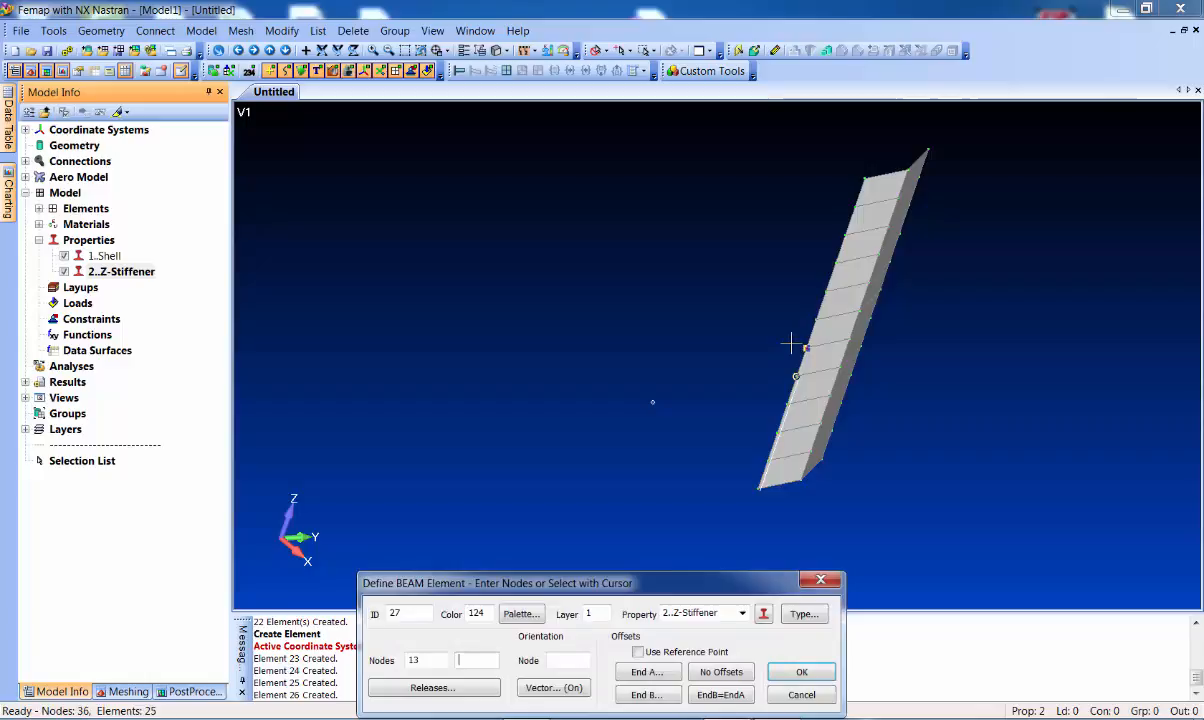
click(791, 346)
key(Return)
click(793, 348)
click(796, 321)
key(Return)
click(808, 320)
click(822, 300)
key(Return)
click(827, 288)
click(830, 261)
key(Return)
click(830, 259)
click(838, 236)
key(Return)
click(843, 234)
click(847, 207)
key(Return)
click(852, 205)
click(864, 182)
key(Return)
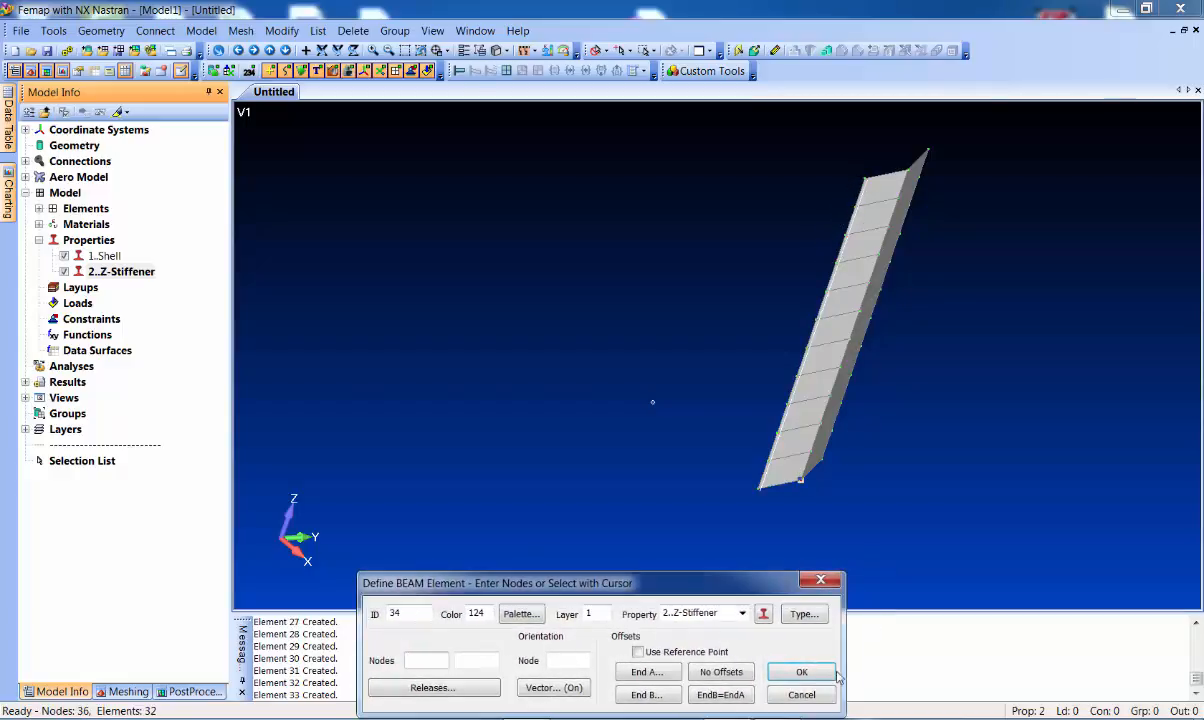
click(801, 694)
Turn on the thickness and cross-section display for the elements in the view
drag(695, 370, 660, 390)
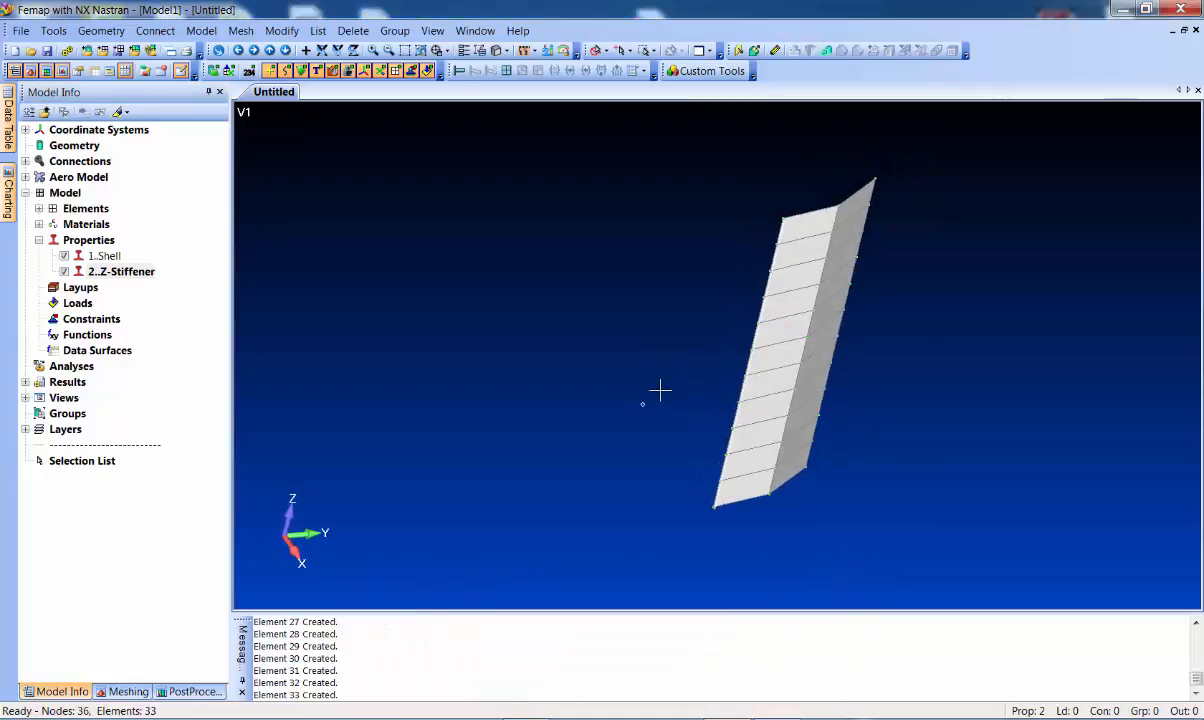
scroll(664, 418, up, 2)
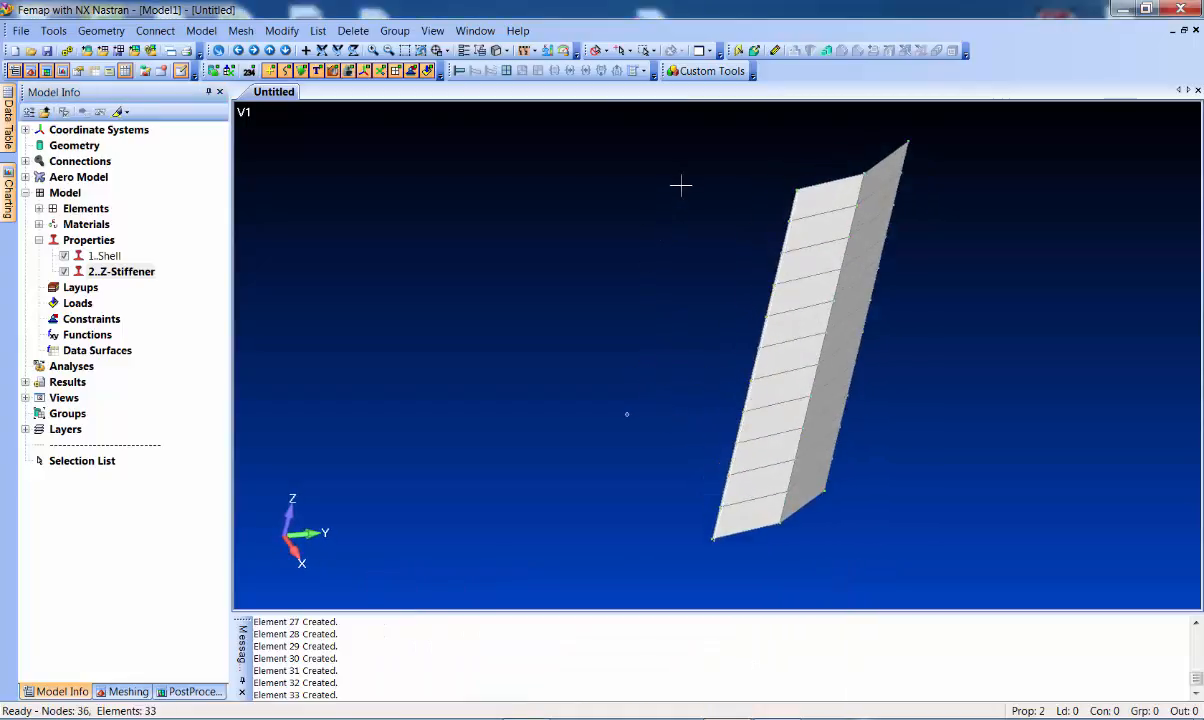
click(499, 50)
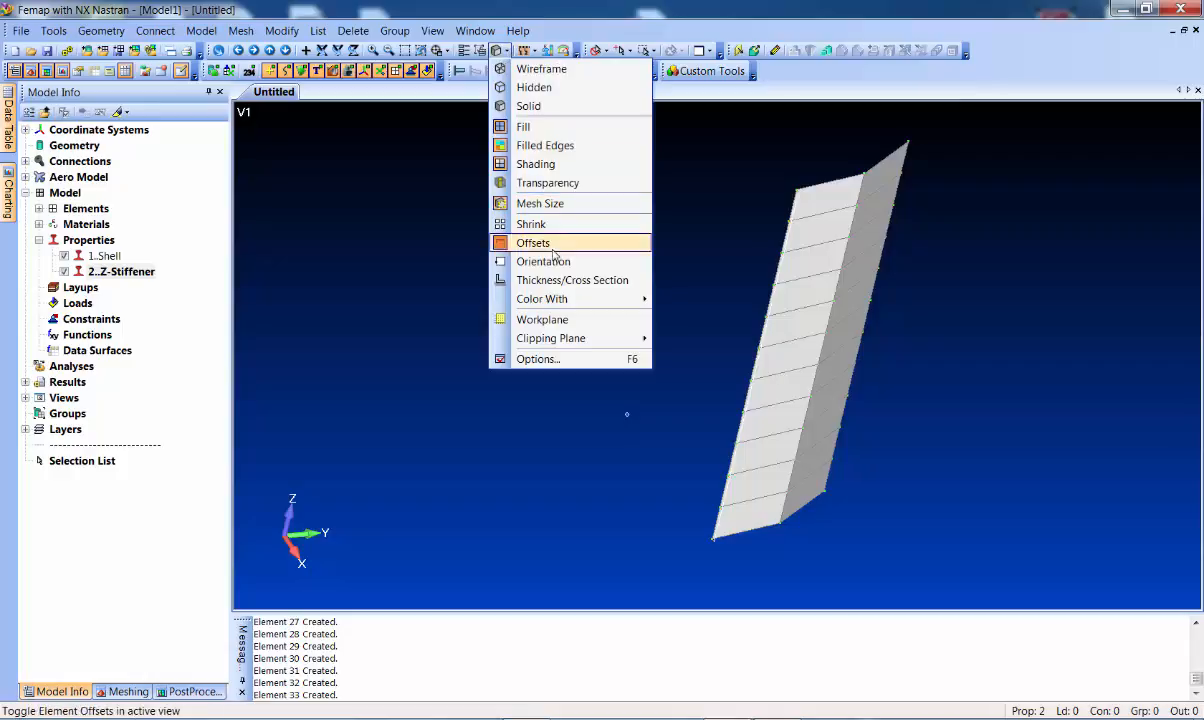
click(562, 280)
ctrl+middle_drag(633, 215, 521, 219)
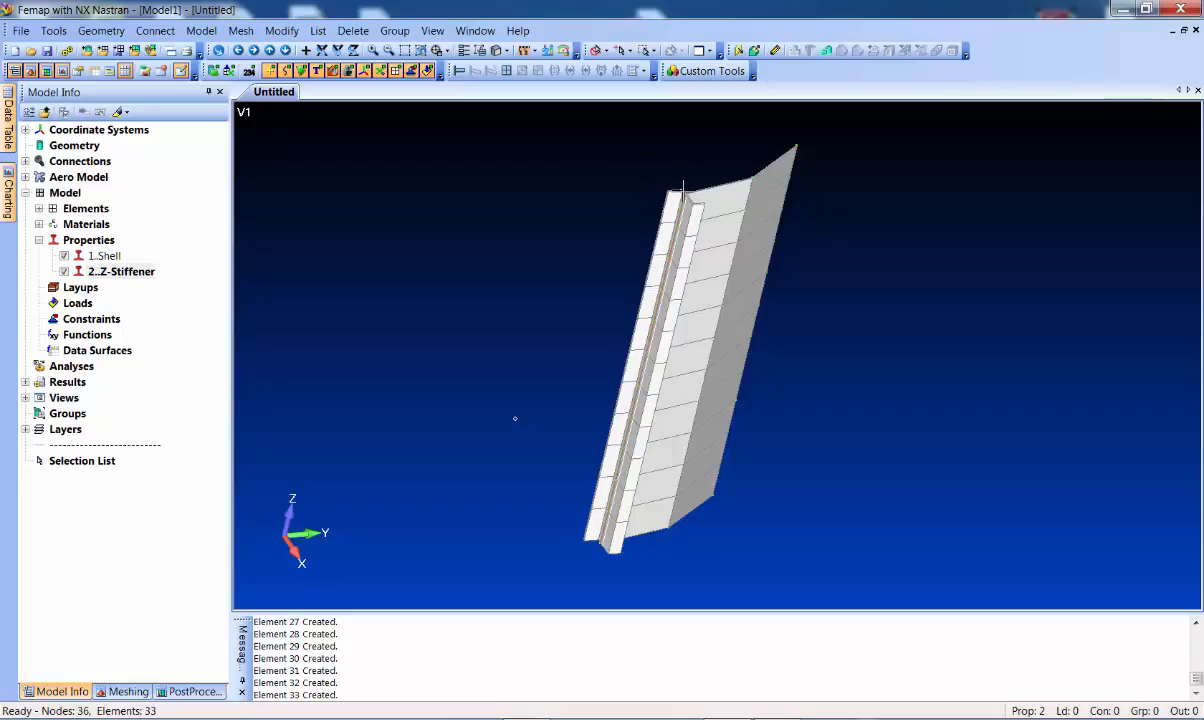
Update the line element offsets with all elements selected, moving the beams to their section reference point
click(282, 30)
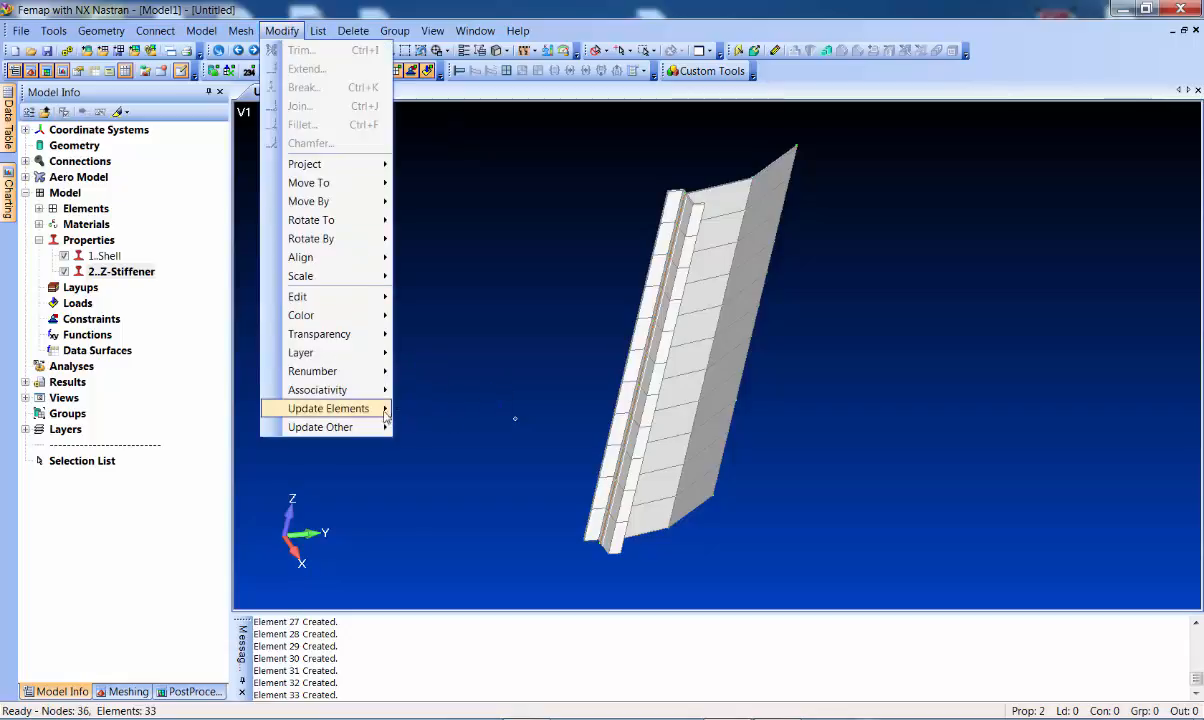
mouse_move(375, 408)
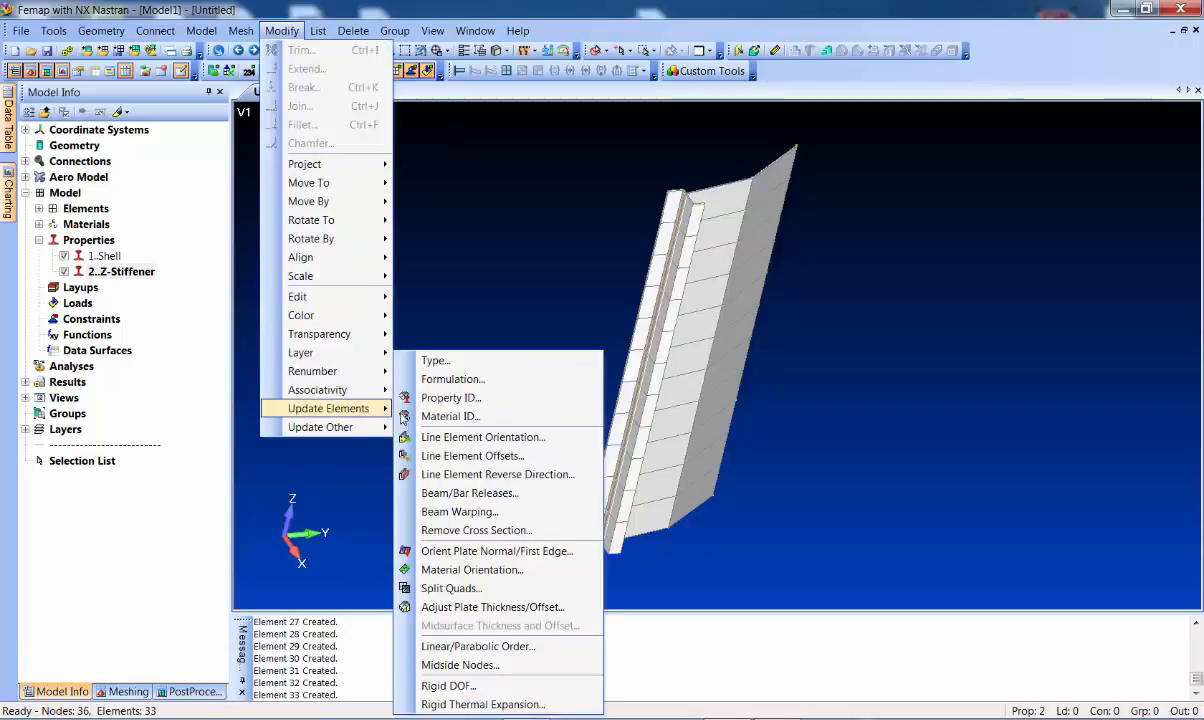
click(488, 457)
click(687, 650)
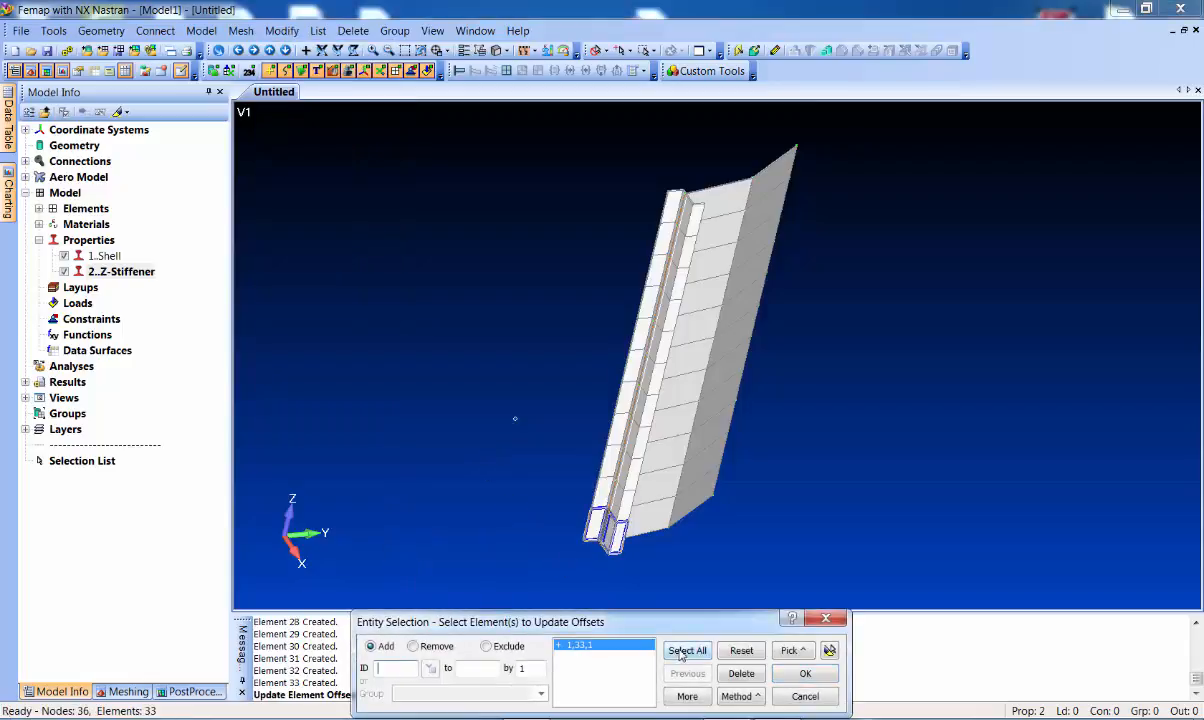
click(810, 675)
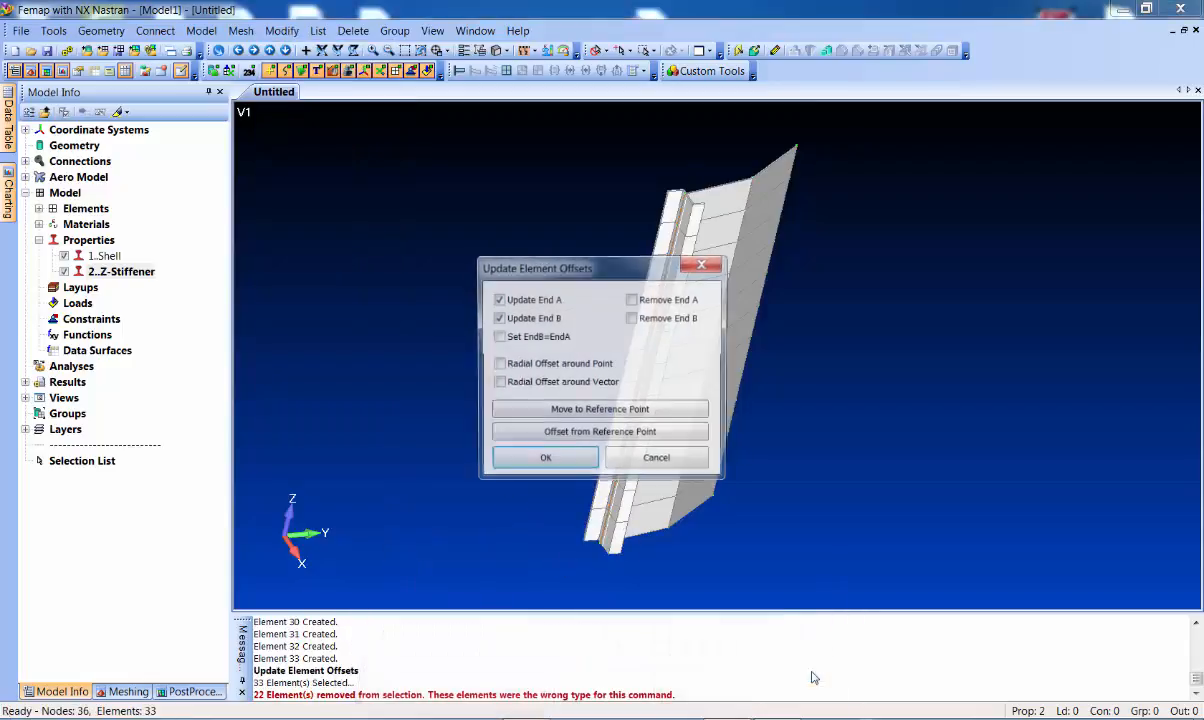
click(575, 413)
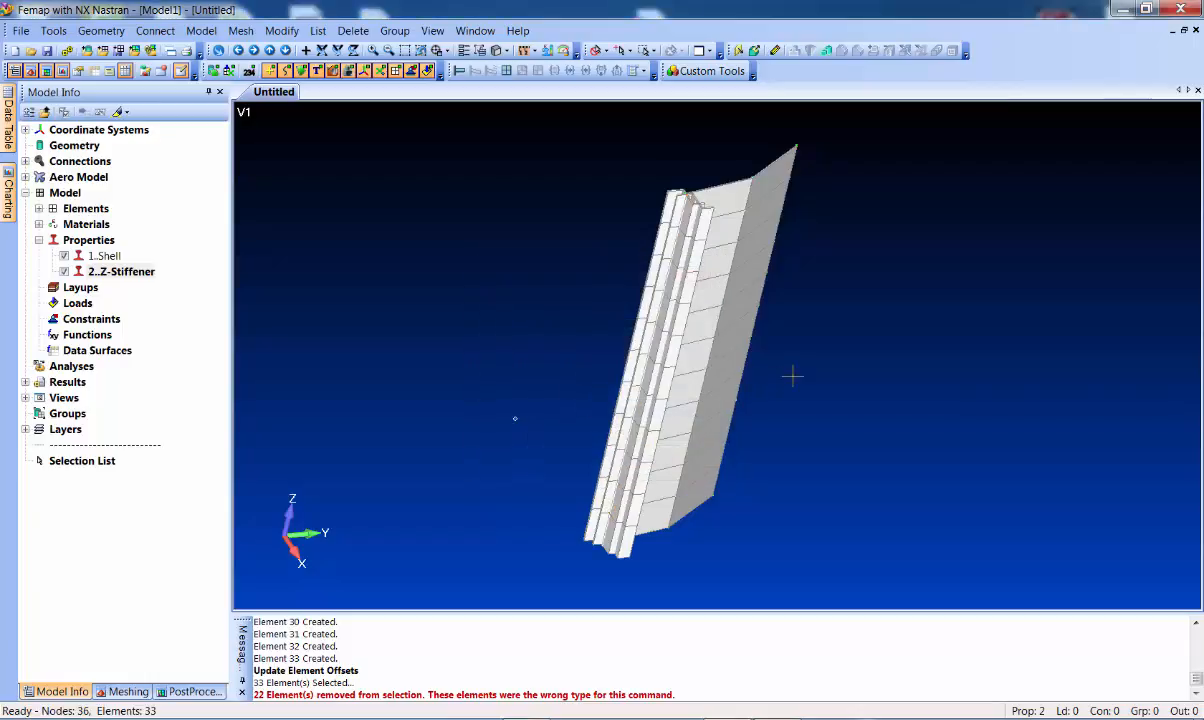
Examine how the offset Z-stiffener's flange sits against the shell at the Z 24 end
middle_drag(670, 195, 656, 207)
scroll(680, 228, up, 6)
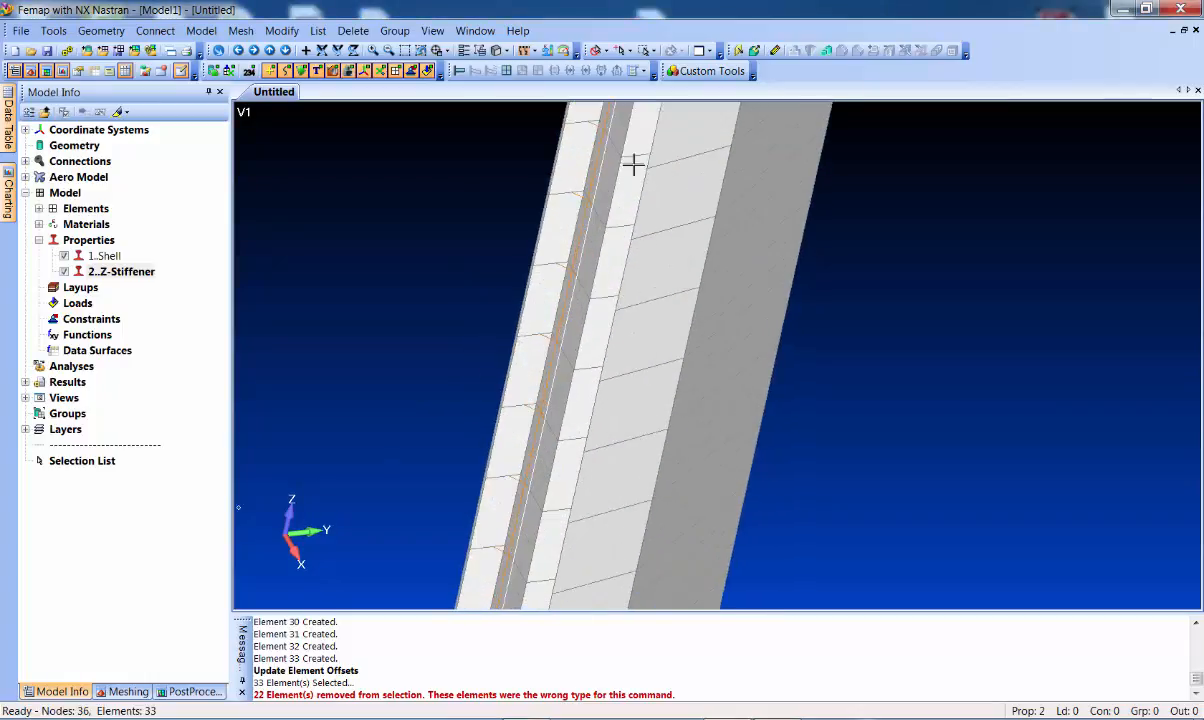
scroll(633, 165, down, 5)
scroll(610, 268, up, 4)
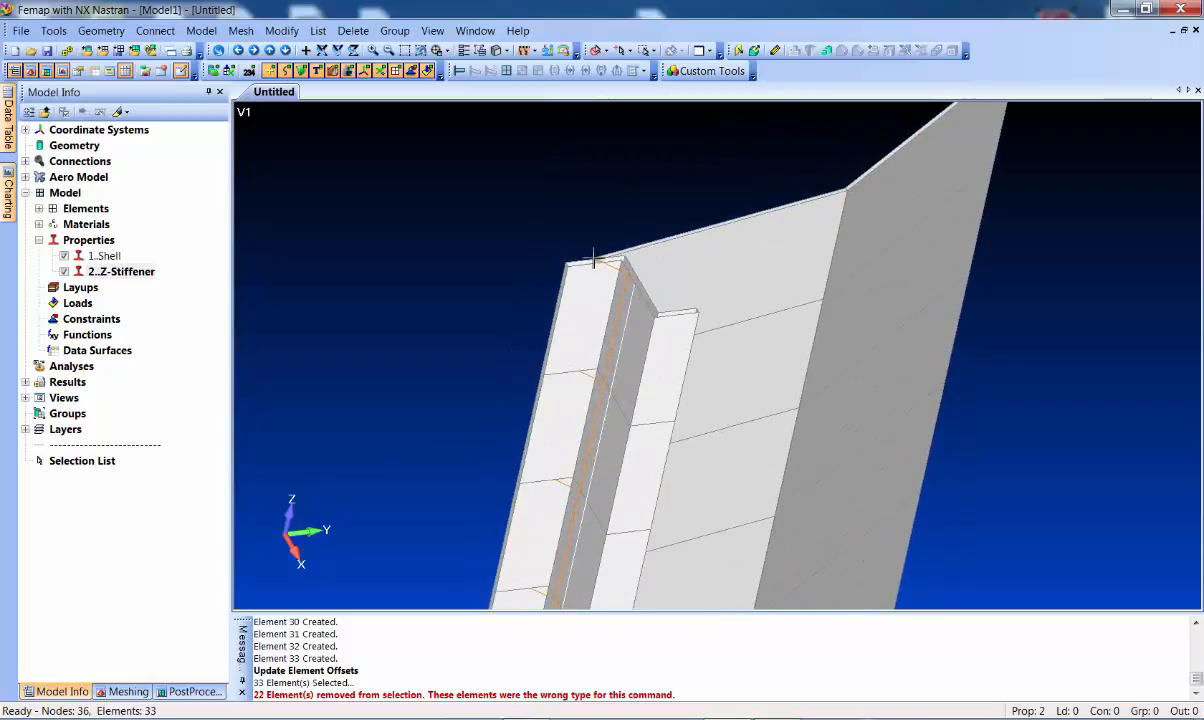
scroll(640, 319, down, 2)
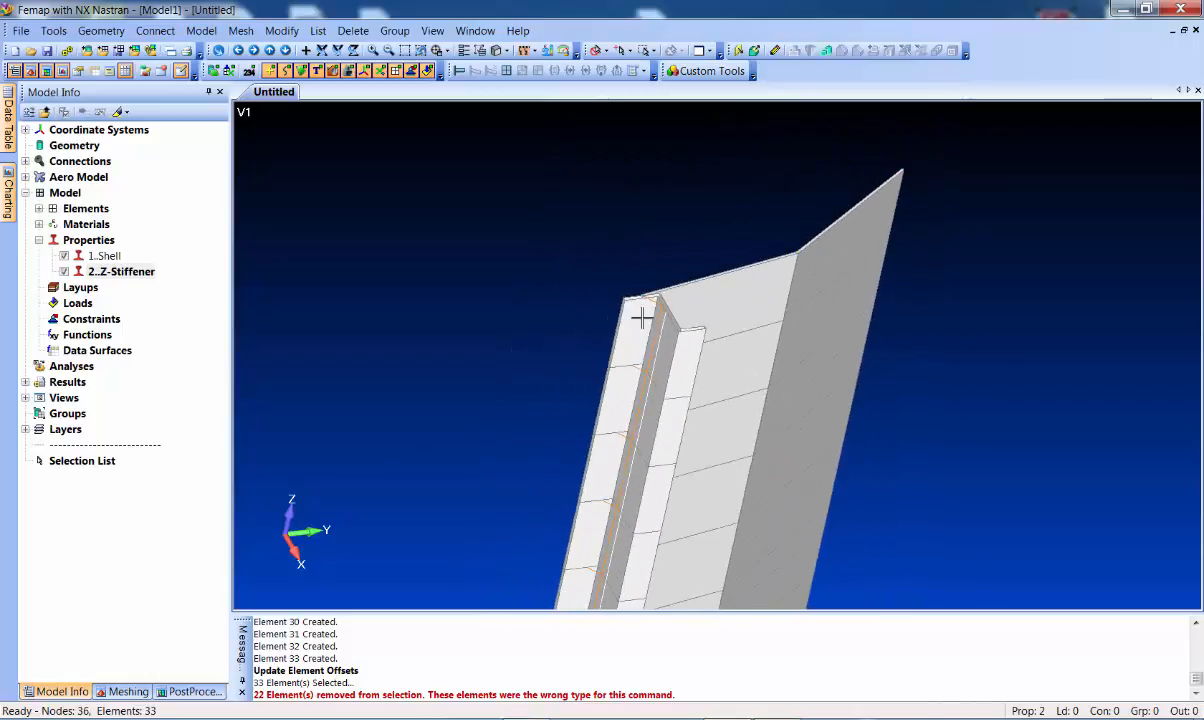
Edge-split the shell mesh once, with equal spacing, across each of the two circumferential element edges at the Z 24 end
scroll(818, 418, down, 2)
scroll(771, 384, down, 1)
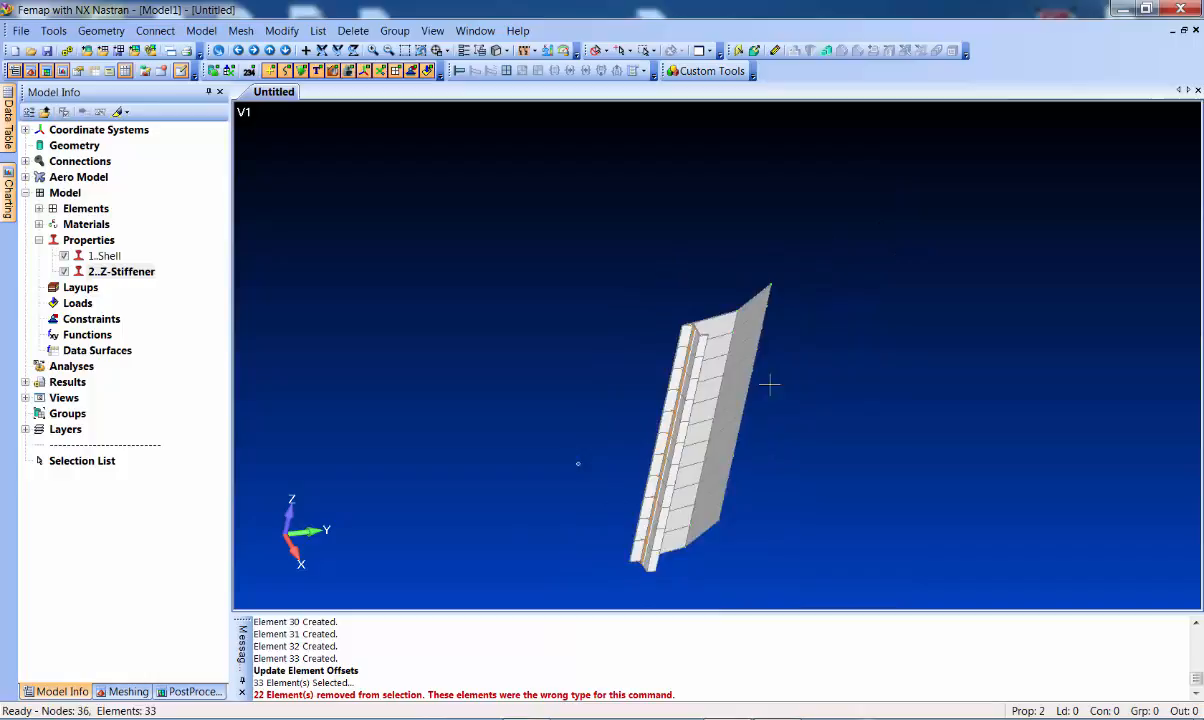
scroll(692, 438, up, 2)
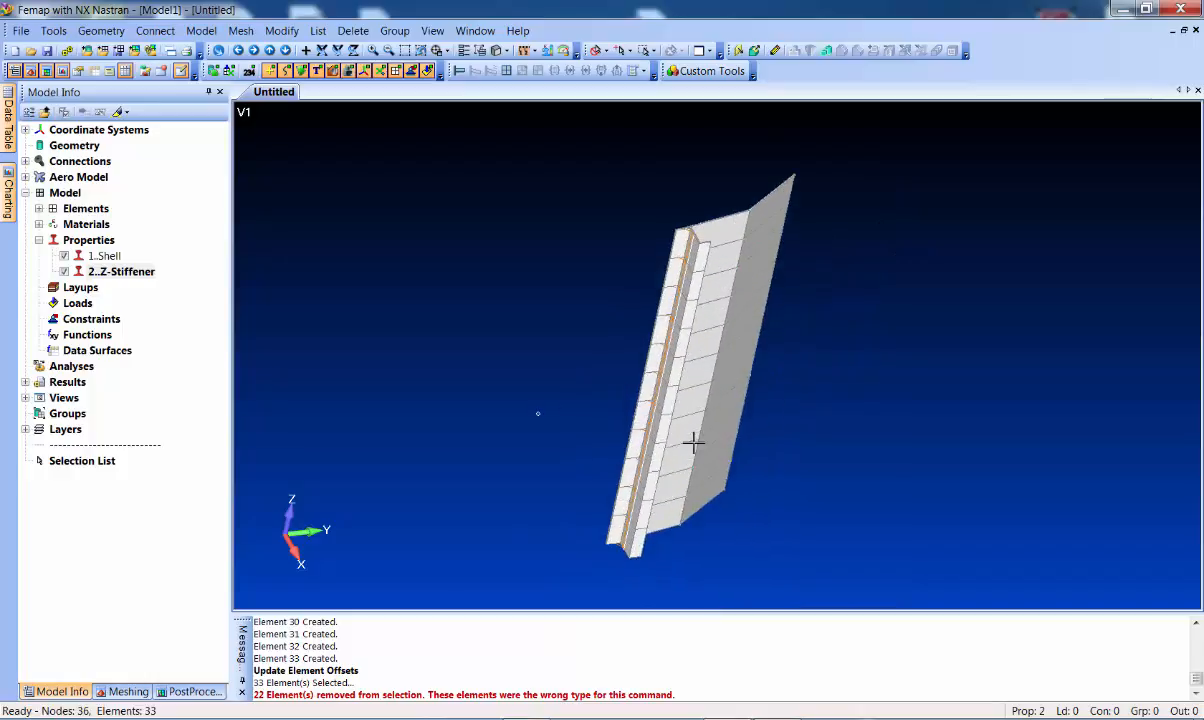
mouse_move(653, 289)
middle_down()
mouse_move(607, 266)
mouse_move(562, 267)
mouse_move(638, 282)
middle_up()
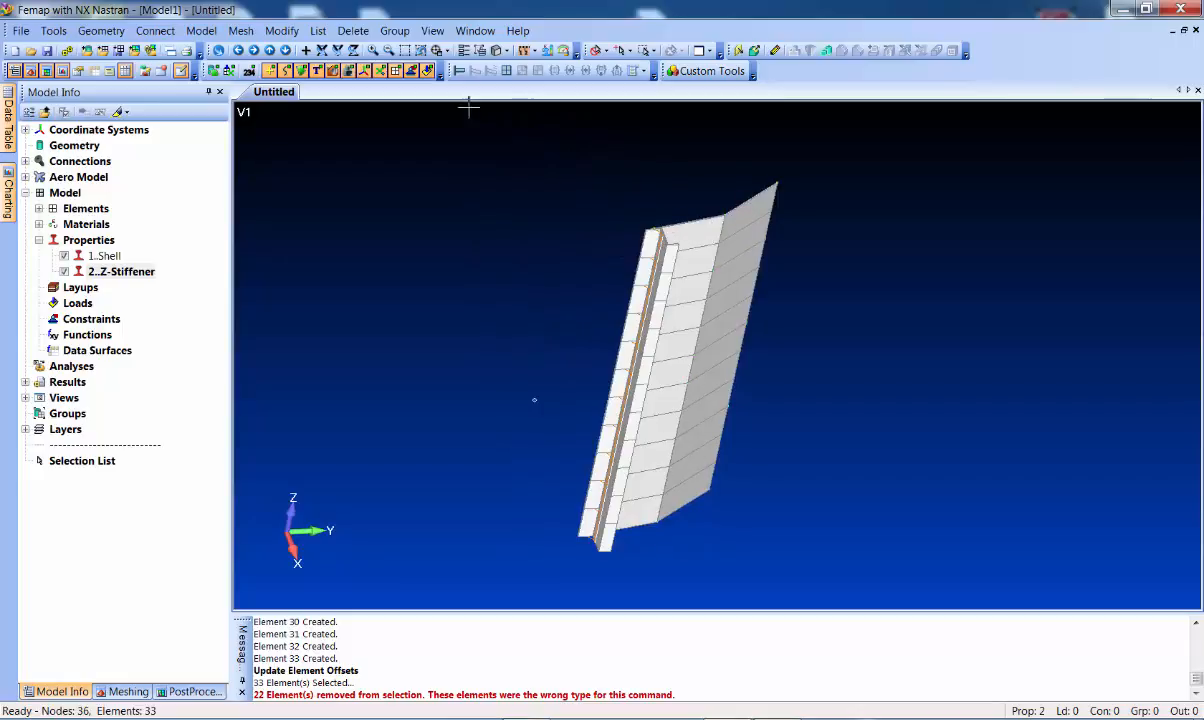
click(242, 34)
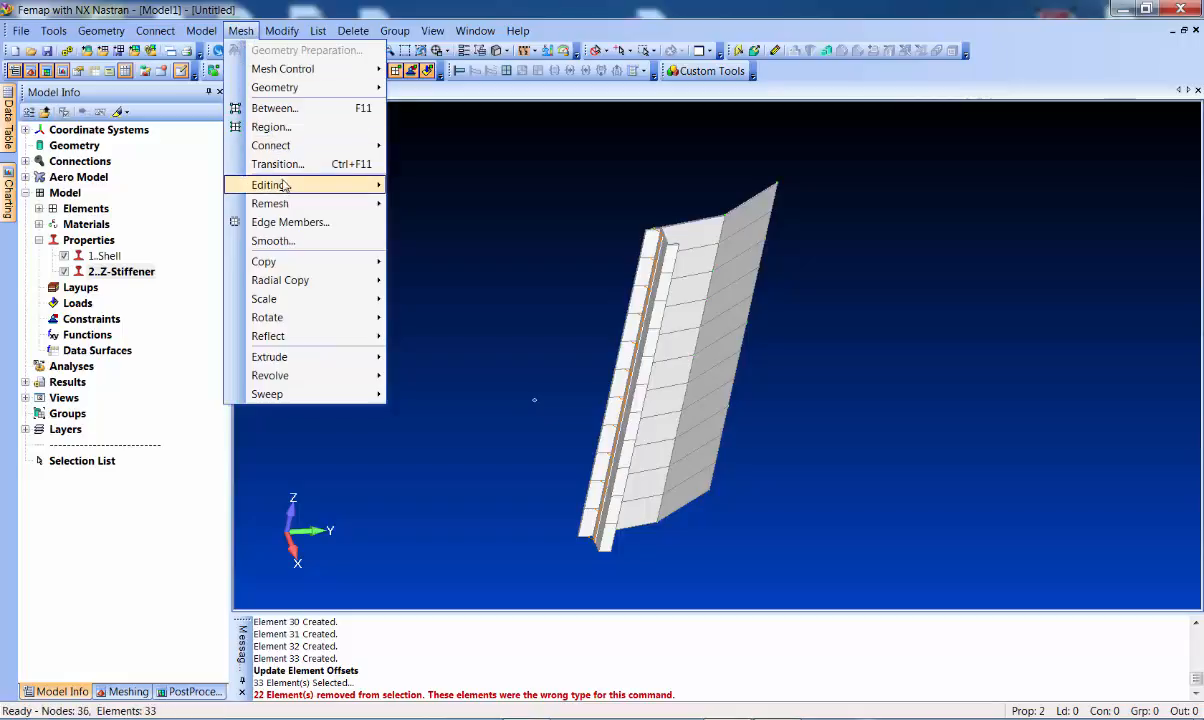
mouse_move(272, 184)
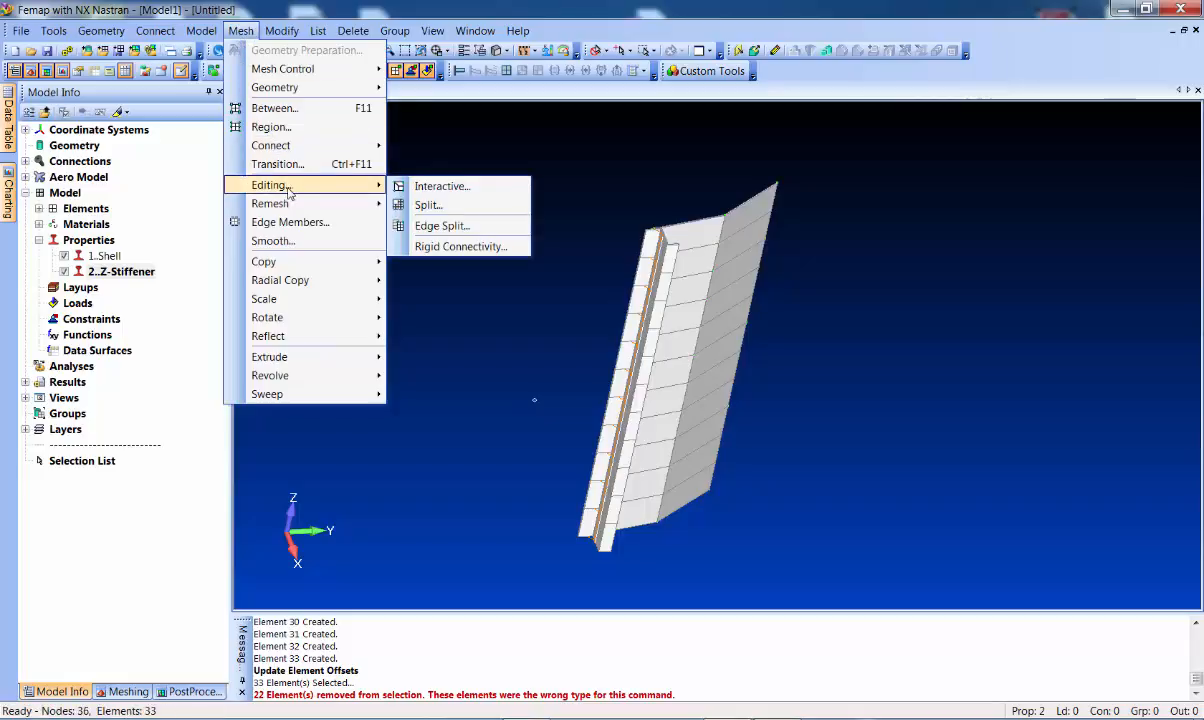
click(446, 228)
click(639, 187)
double_click(705, 185)
click(709, 190)
double_click(755, 183)
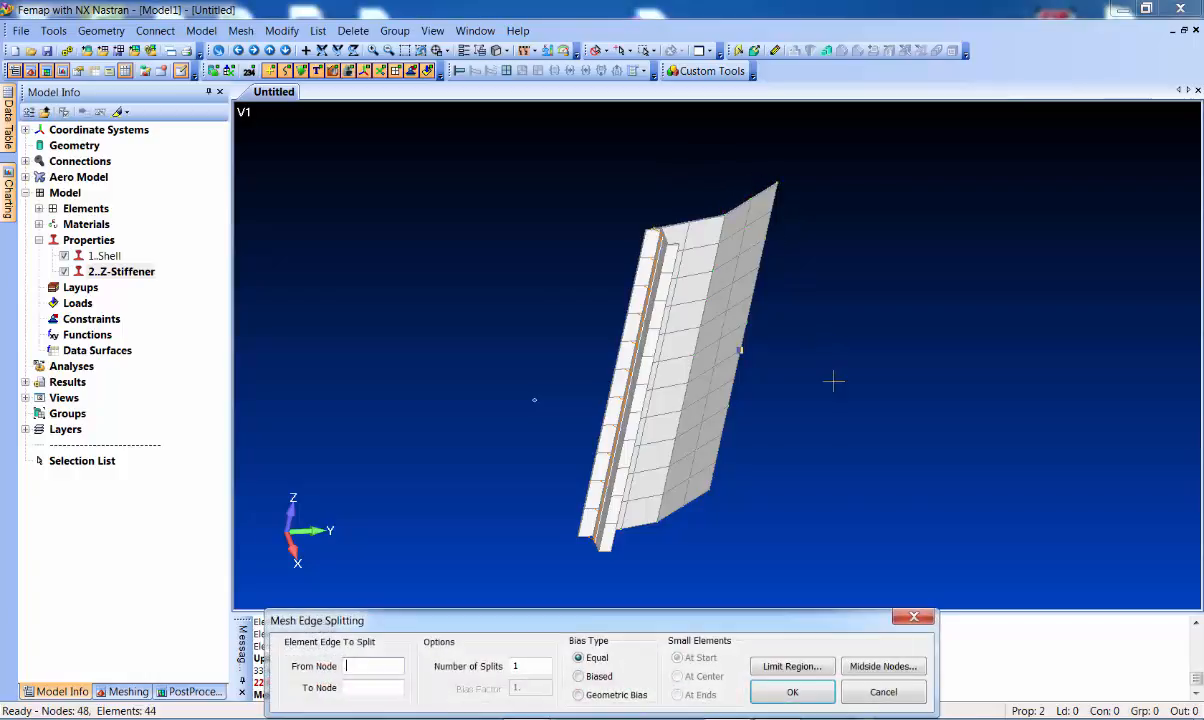
Try a single equal edge split on a vertical shell element edge near mid-height, and undo it
scroll(825, 339, up, 4)
middle_drag(825, 339, 720, 339)
click(697, 345)
click(692, 372)
key(Return)
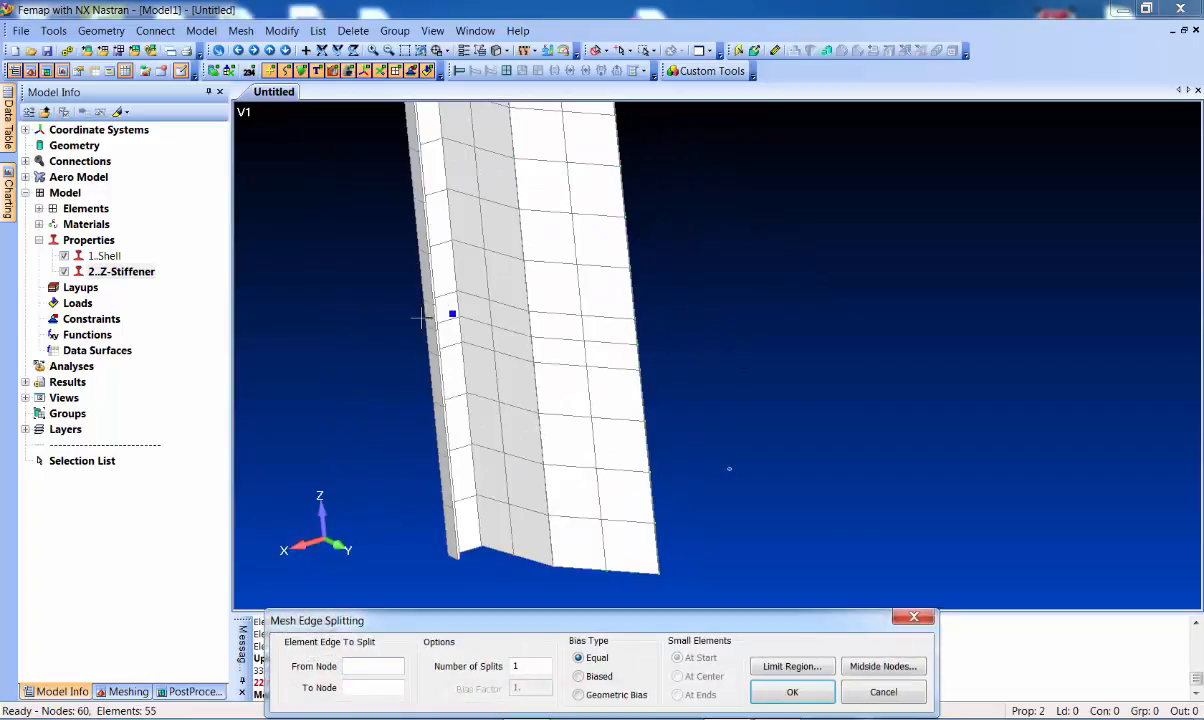
click(870, 688)
key(ctrl+z)
Move all nodes to radius 12 in the Basic Cylindrical coordinate system, updating only the R coordinate
middle_drag(771, 384, 666, 255)
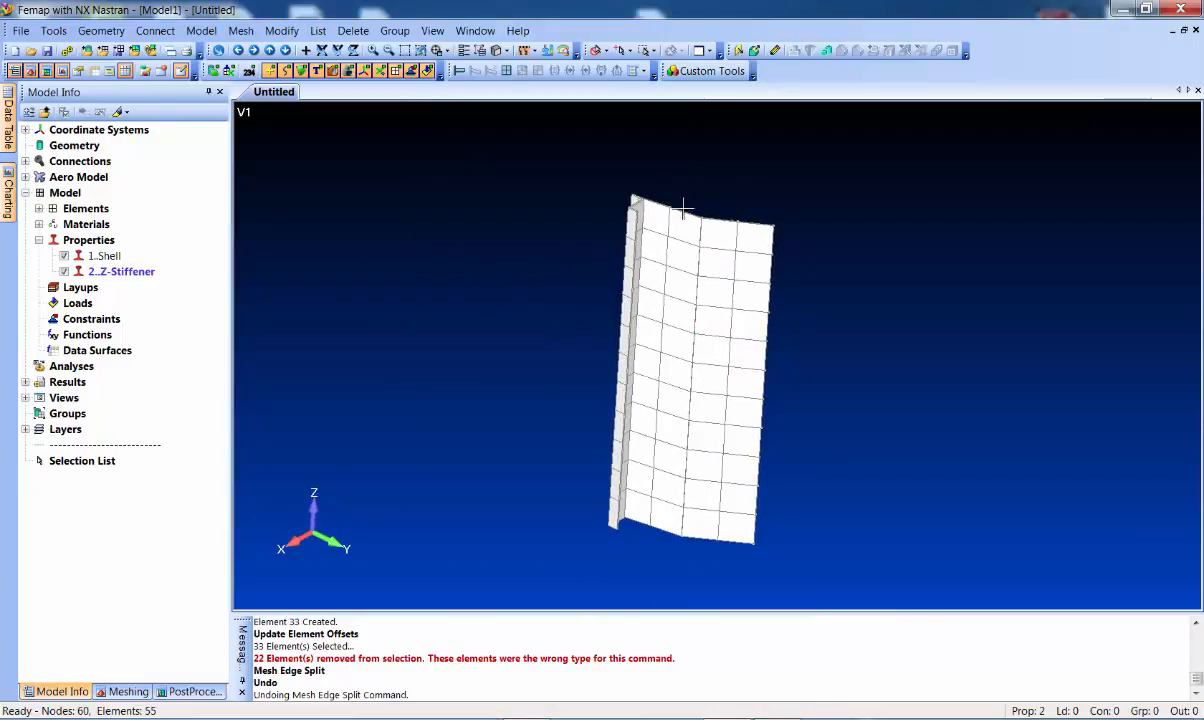
click(278, 33)
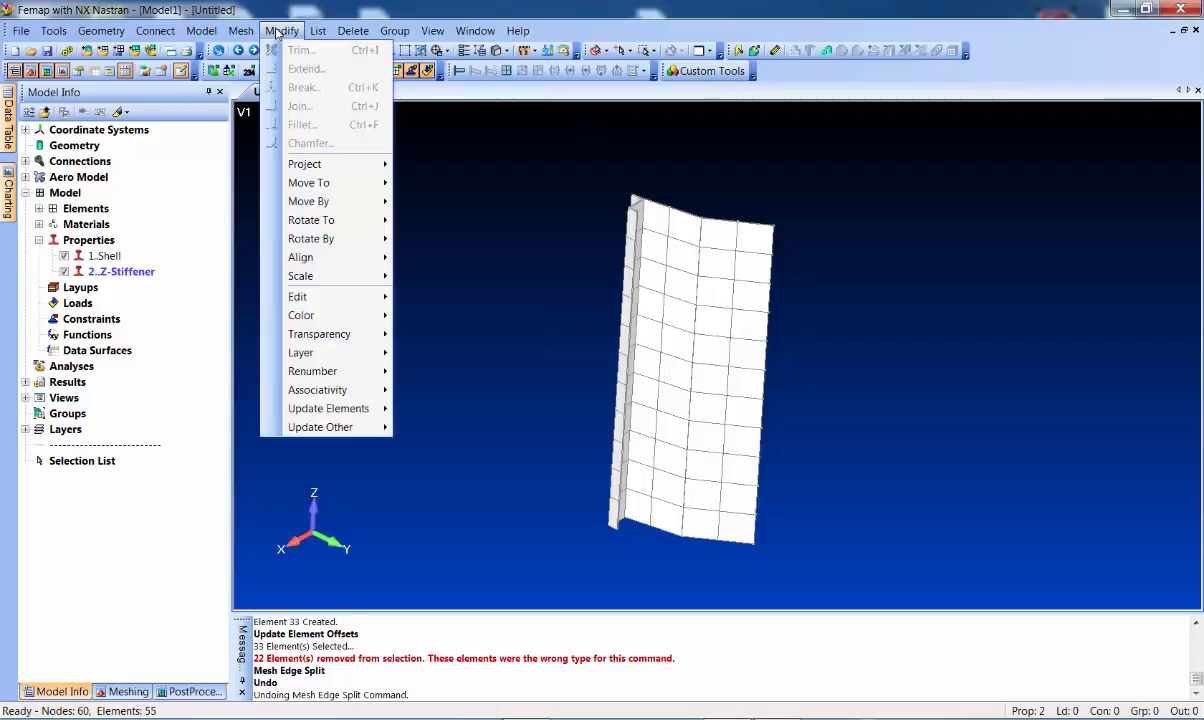
mouse_move(315, 182)
click(436, 210)
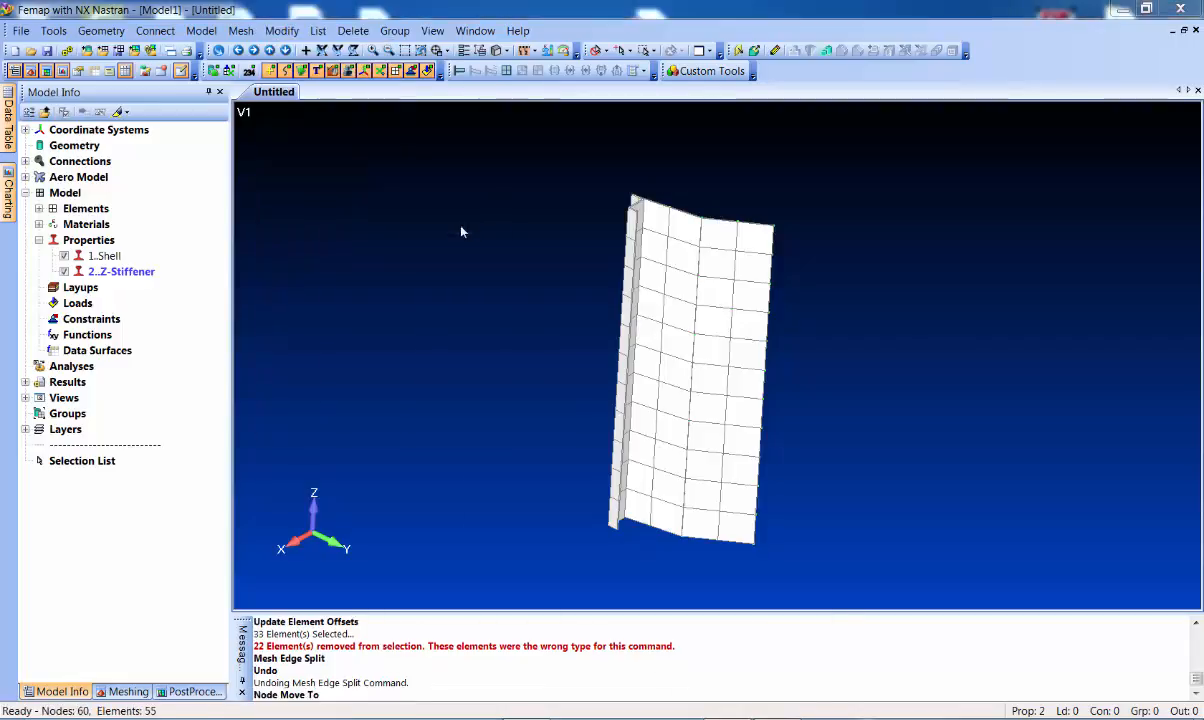
click(686, 650)
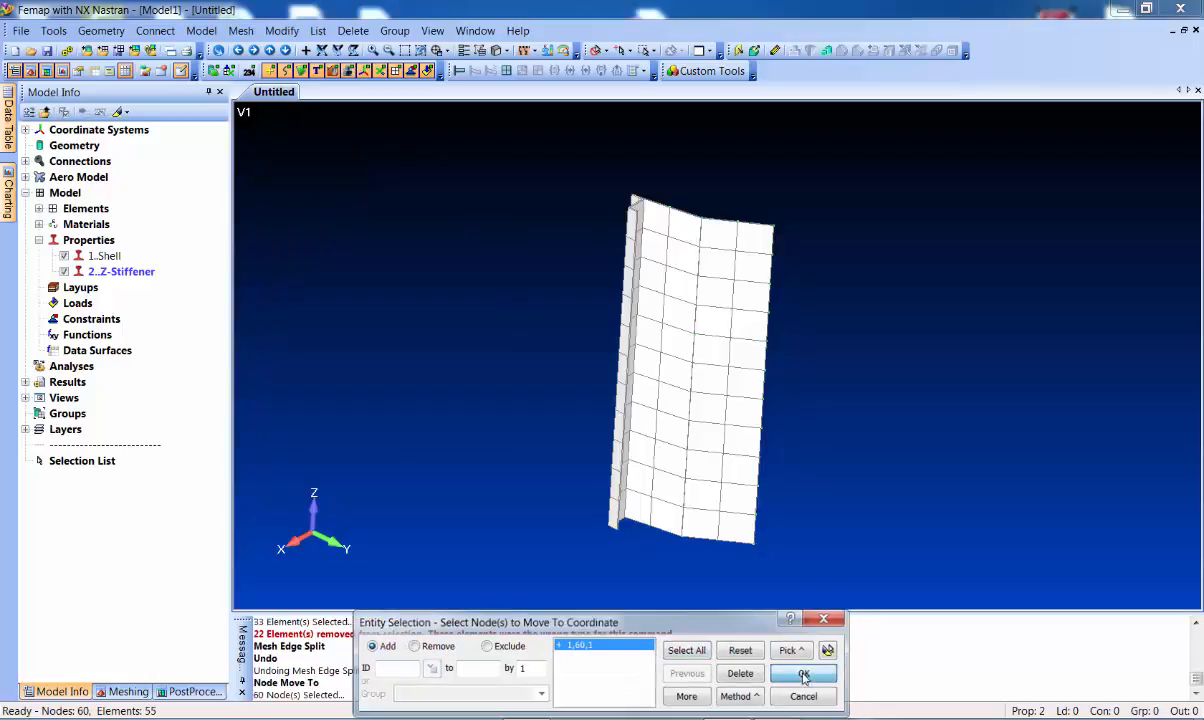
click(804, 677)
click(560, 693)
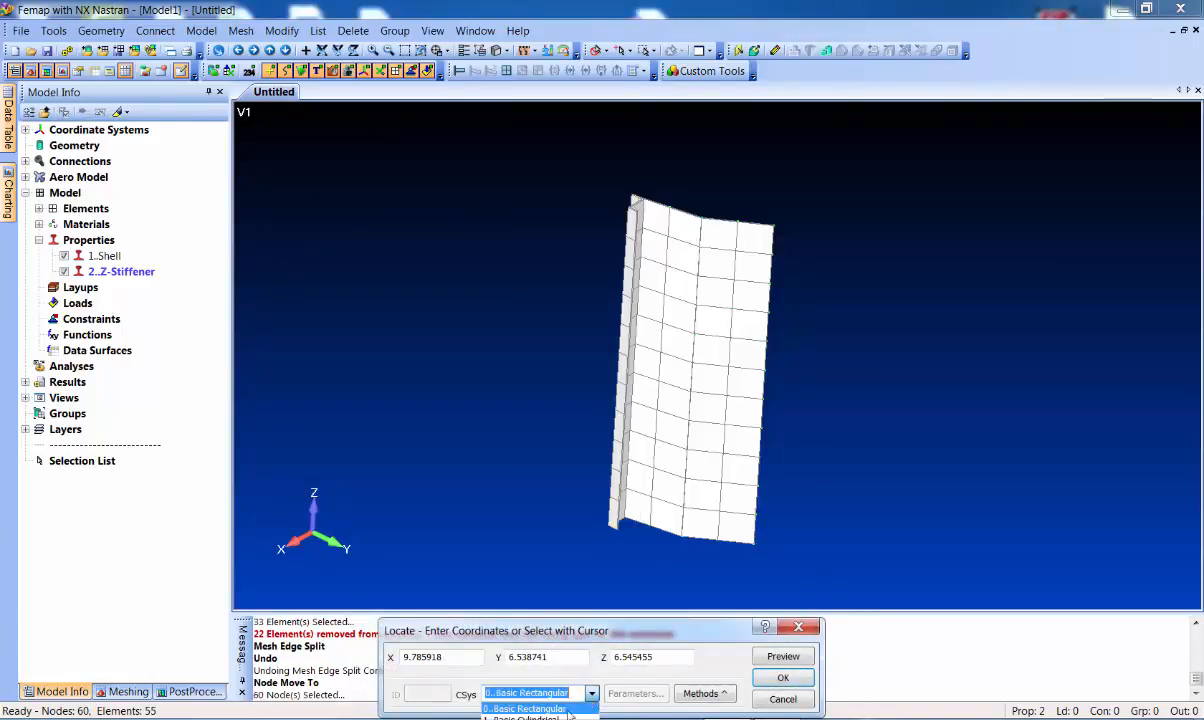
click(504, 680)
double_click(452, 659)
text(12)
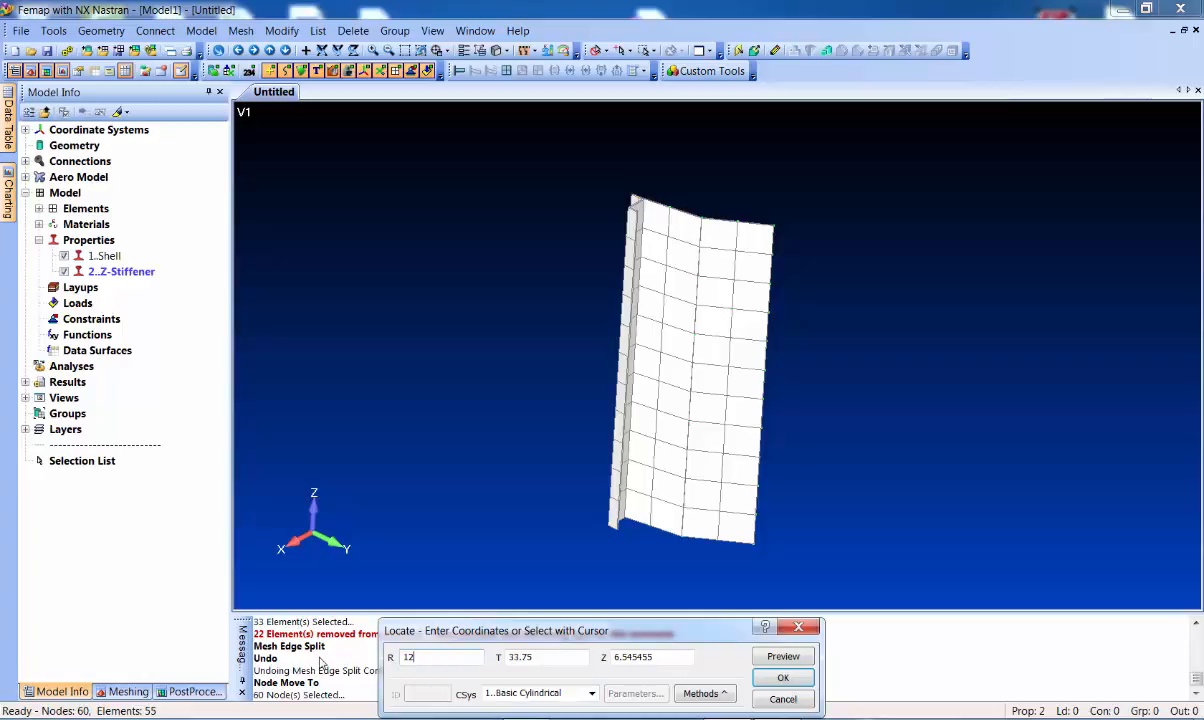
key(Return)
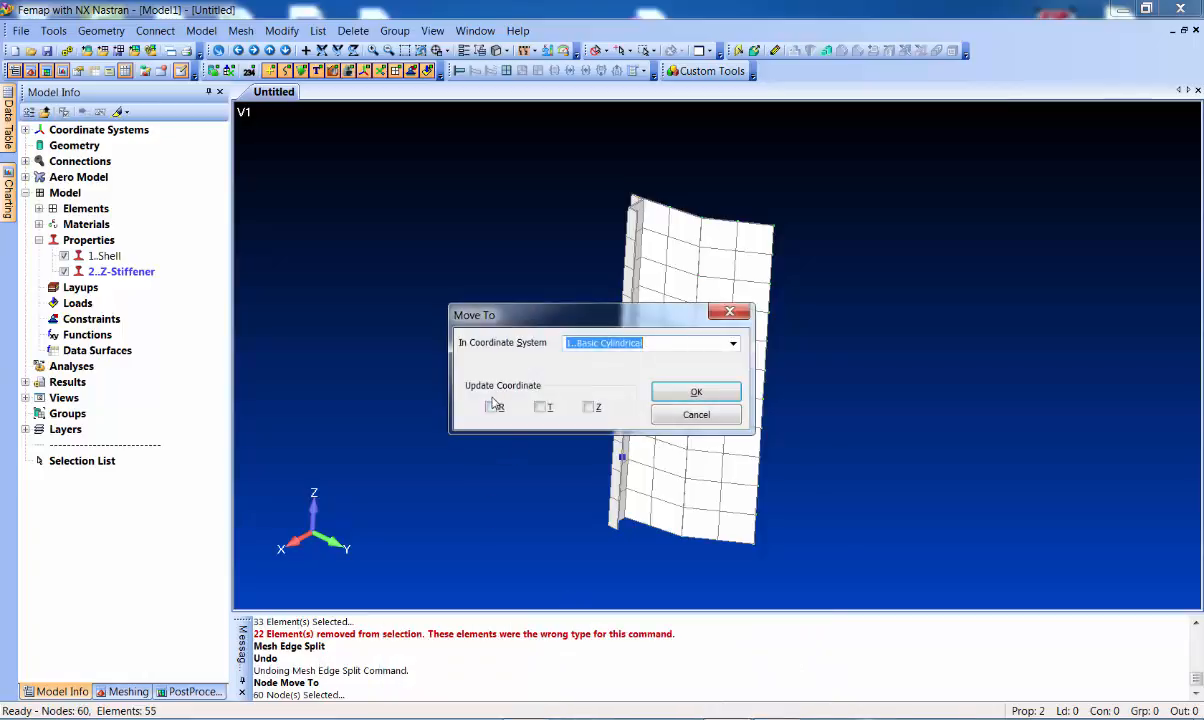
click(490, 406)
click(684, 392)
Set up a rotated copy of all shell and stiffener elements with 7 repetitions, matching the original properties
mouse_move(474, 287)
middle_down()
mouse_move(443, 365)
mouse_move(460, 443)
mouse_move(470, 374)
mouse_move(454, 271)
mouse_move(465, 253)
mouse_move(495, 268)
middle_up()
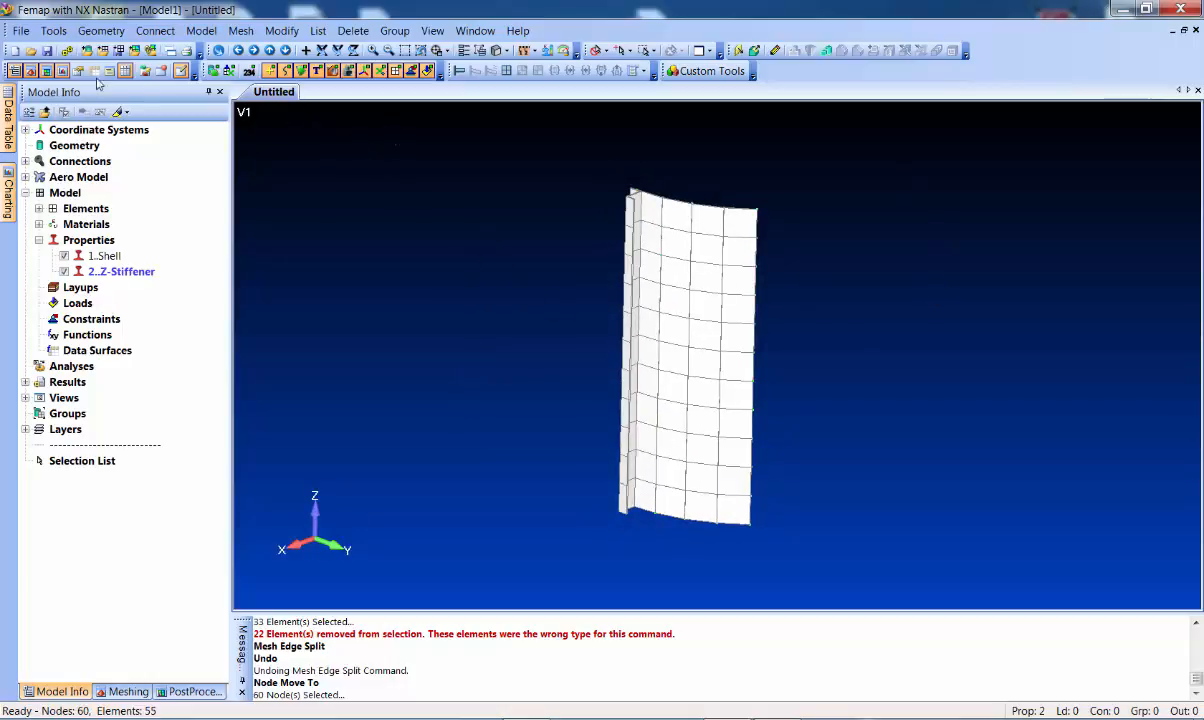
click(240, 30)
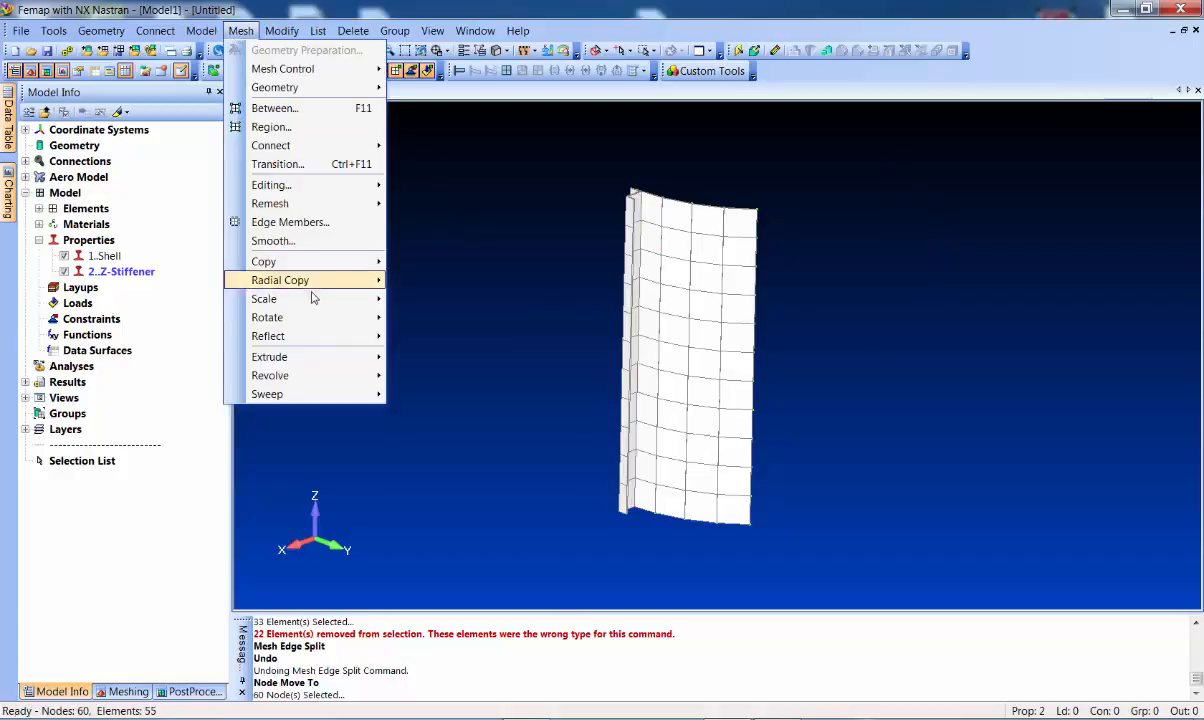
mouse_move(317, 318)
click(416, 336)
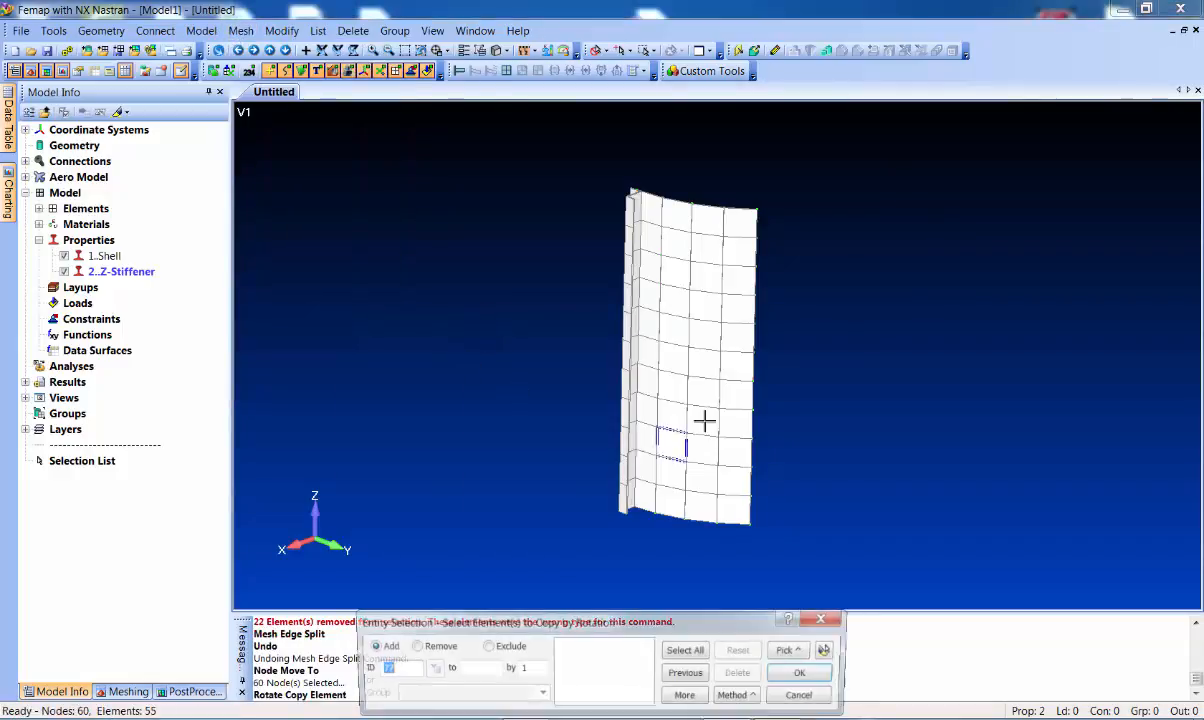
drag(533, 133, 791, 566)
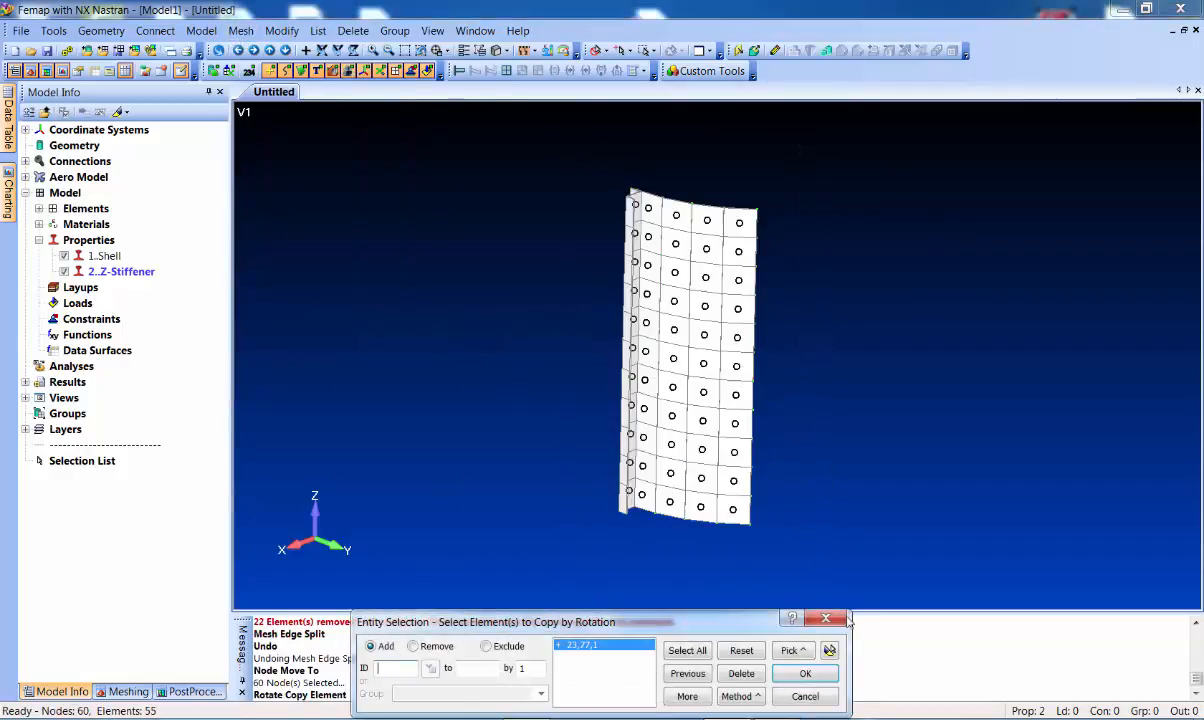
click(827, 673)
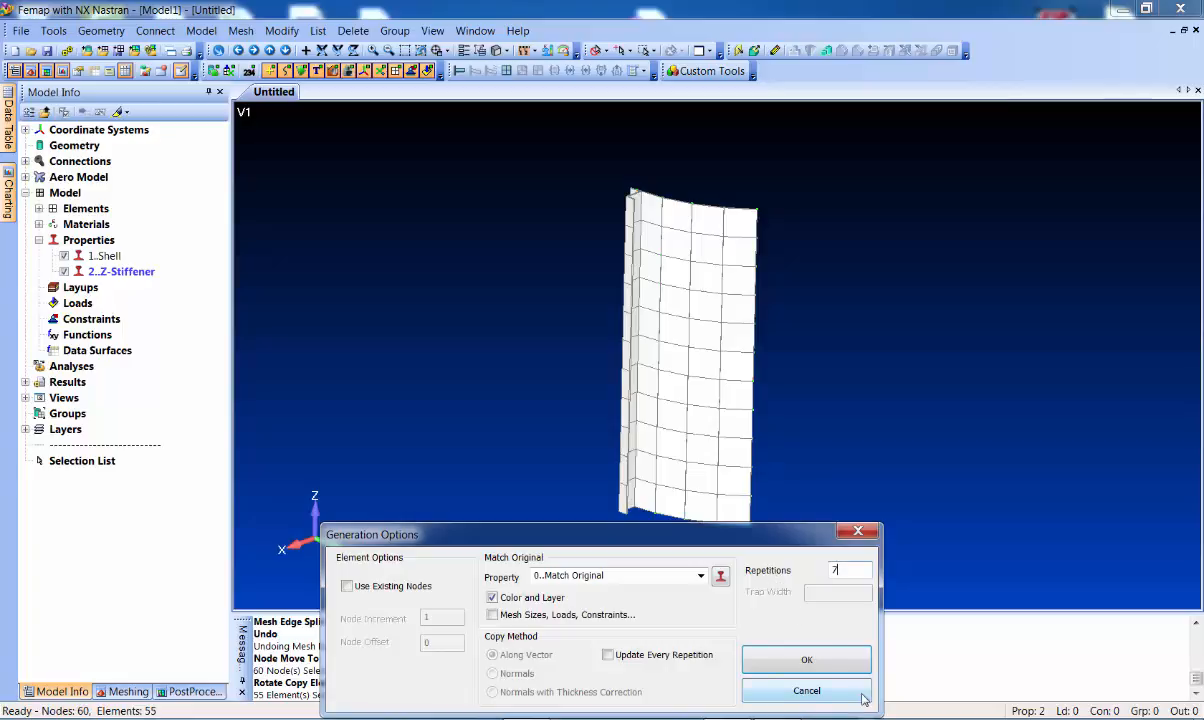
click(838, 660)
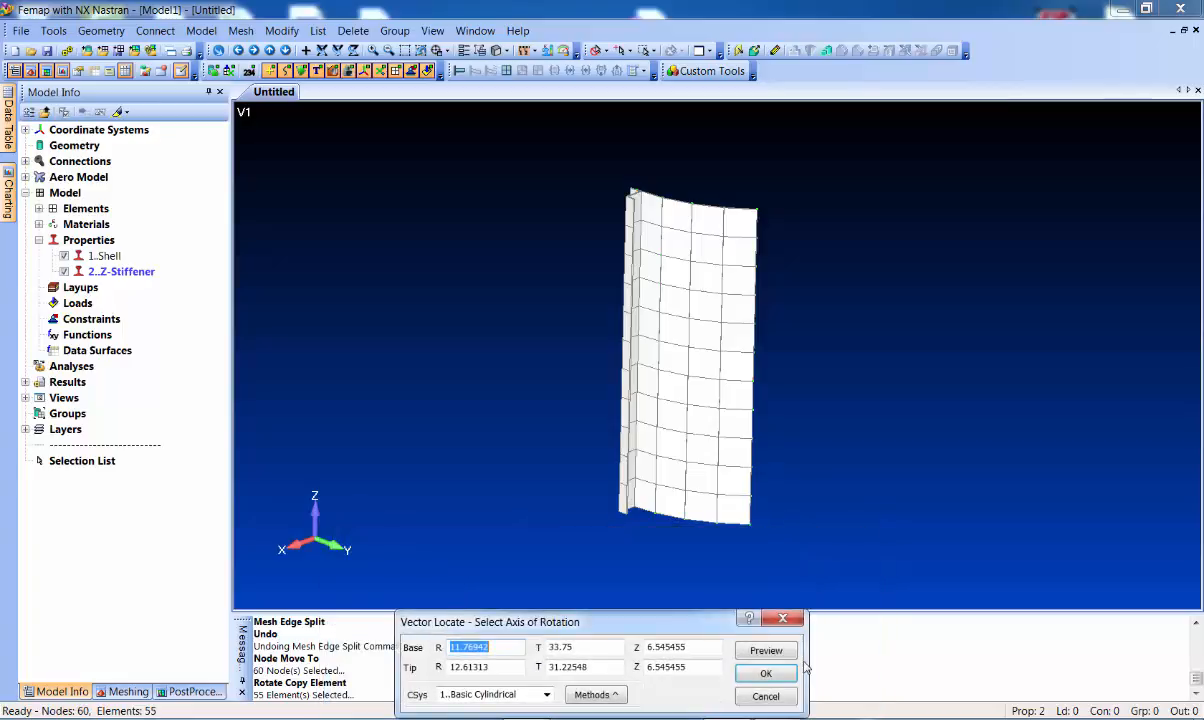
Define the rotation axis from 0,0,0 to 0,0,1 in Basic Rectangular and rotate each copy by 45 degrees
click(577, 697)
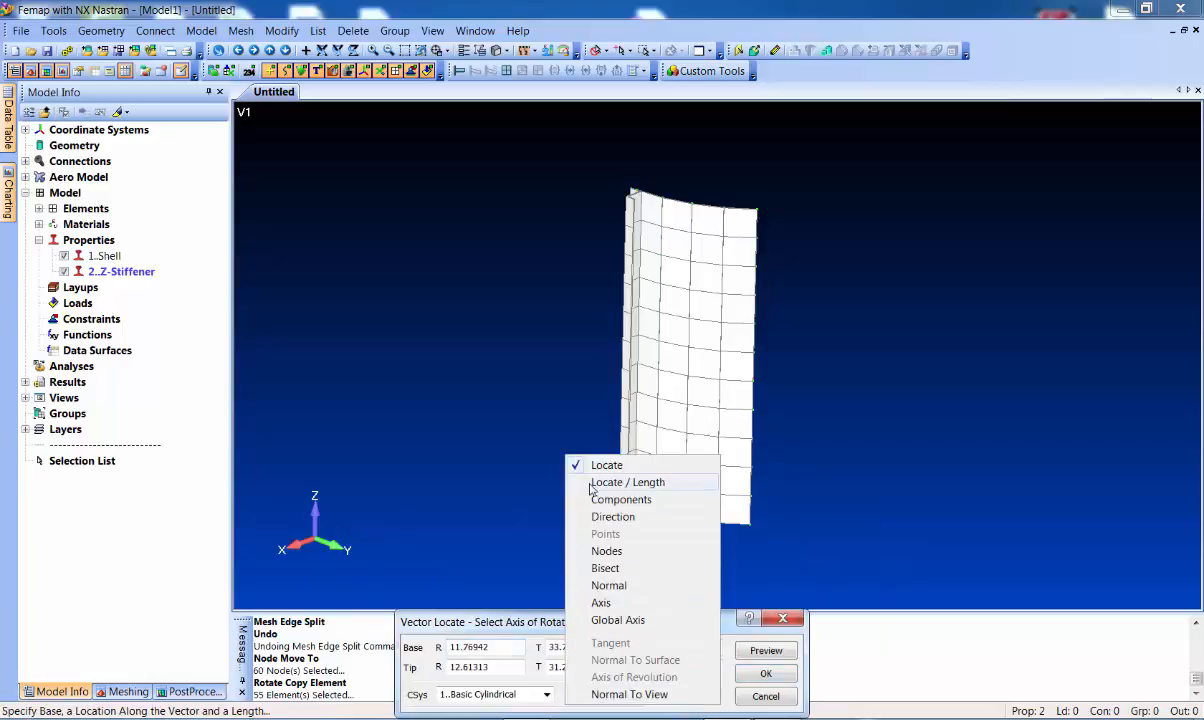
click(566, 462)
click(538, 692)
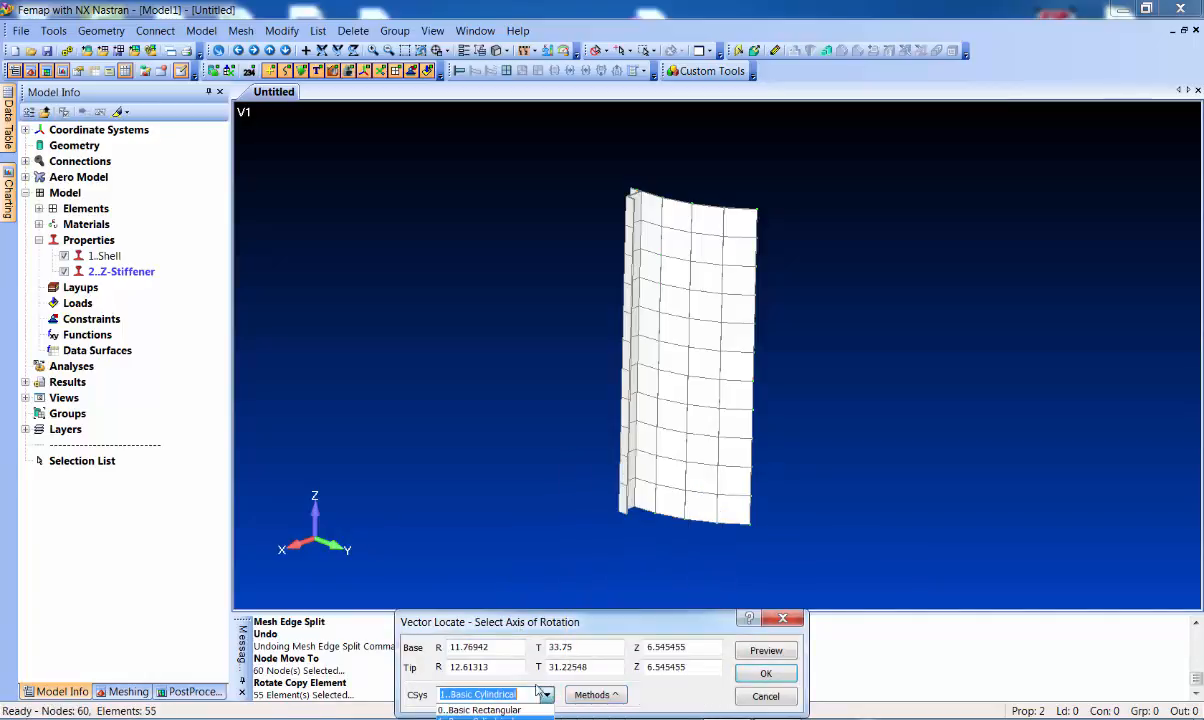
click(490, 709)
click(510, 649)
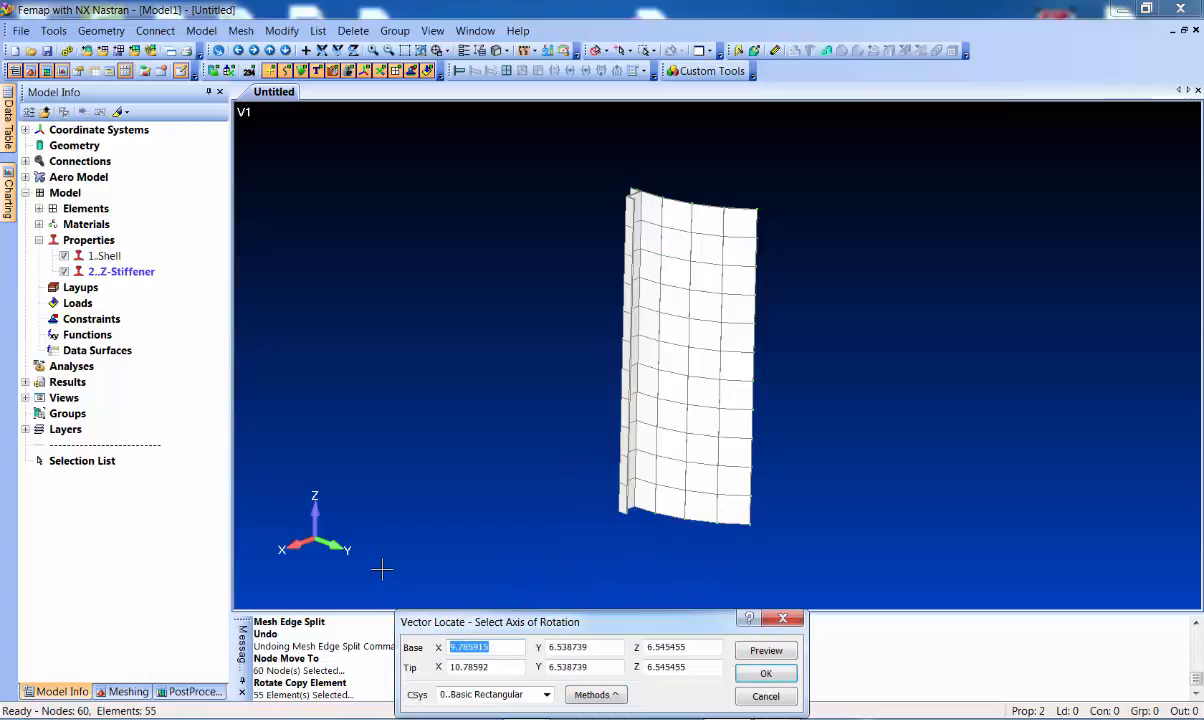
text(0	0	0	0	0	1)
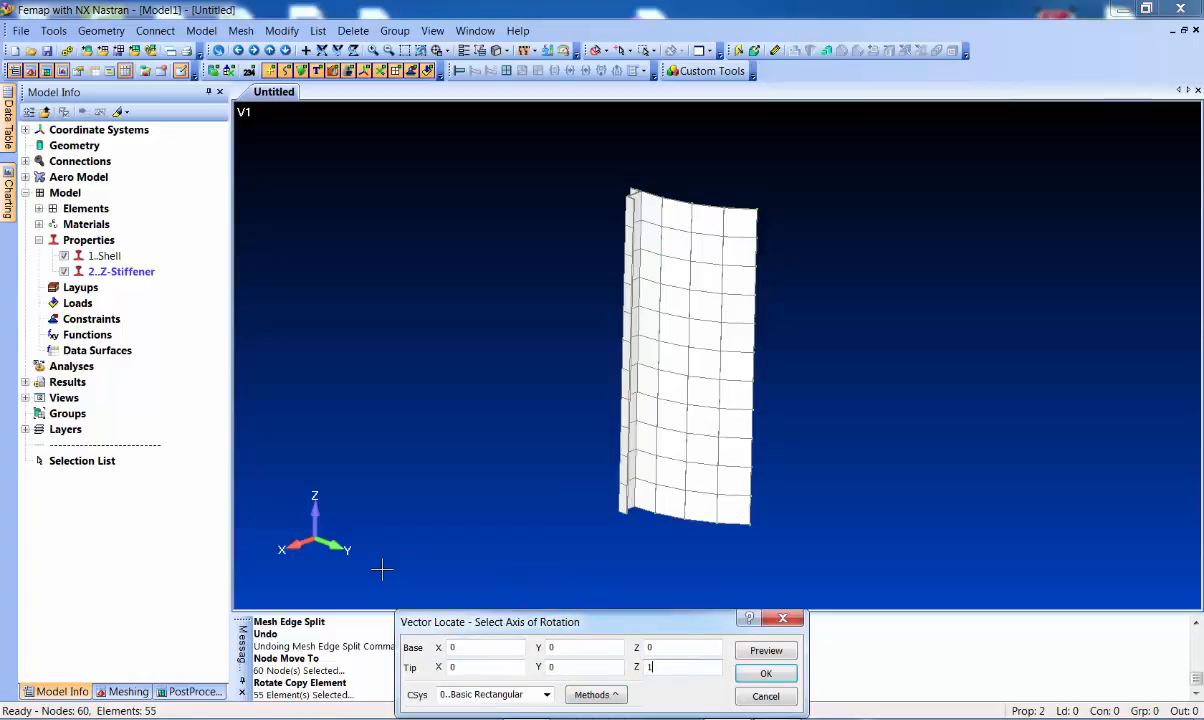
key(Return)
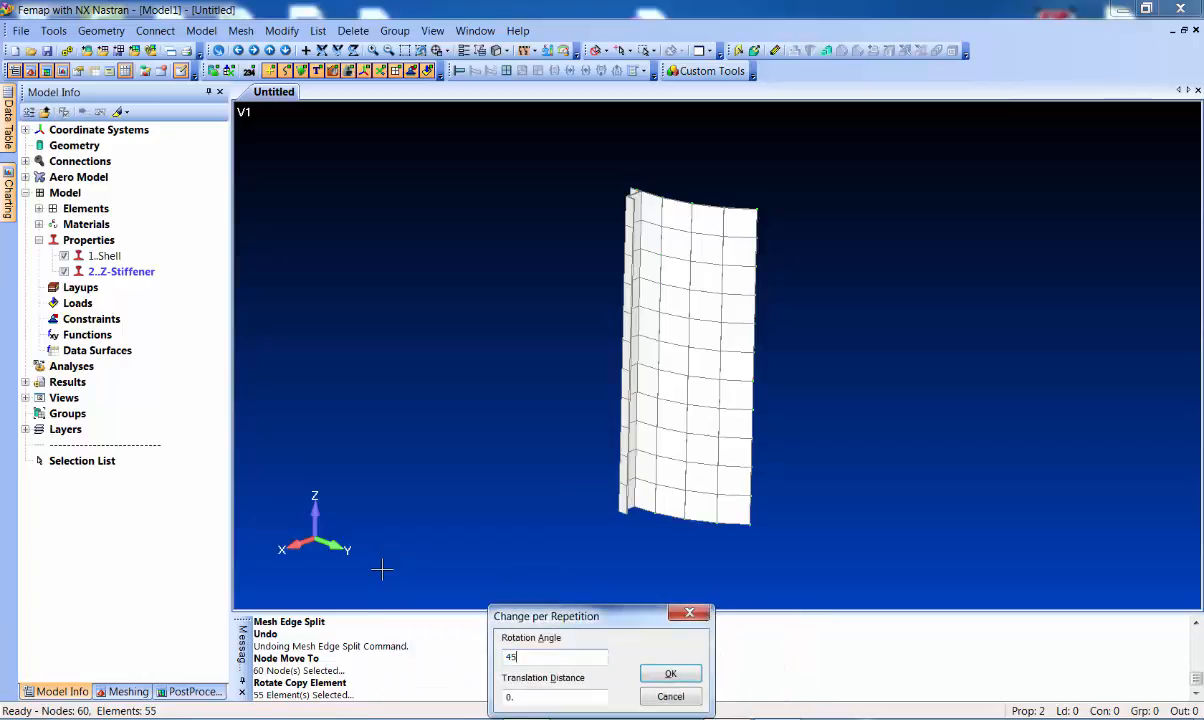
key(Return)
Check all nodes for coincidence with the Merge action and preview the kept and merged nodes with their IDs
middle_drag(836, 266, 703, 320)
scroll(703, 320, up, 3)
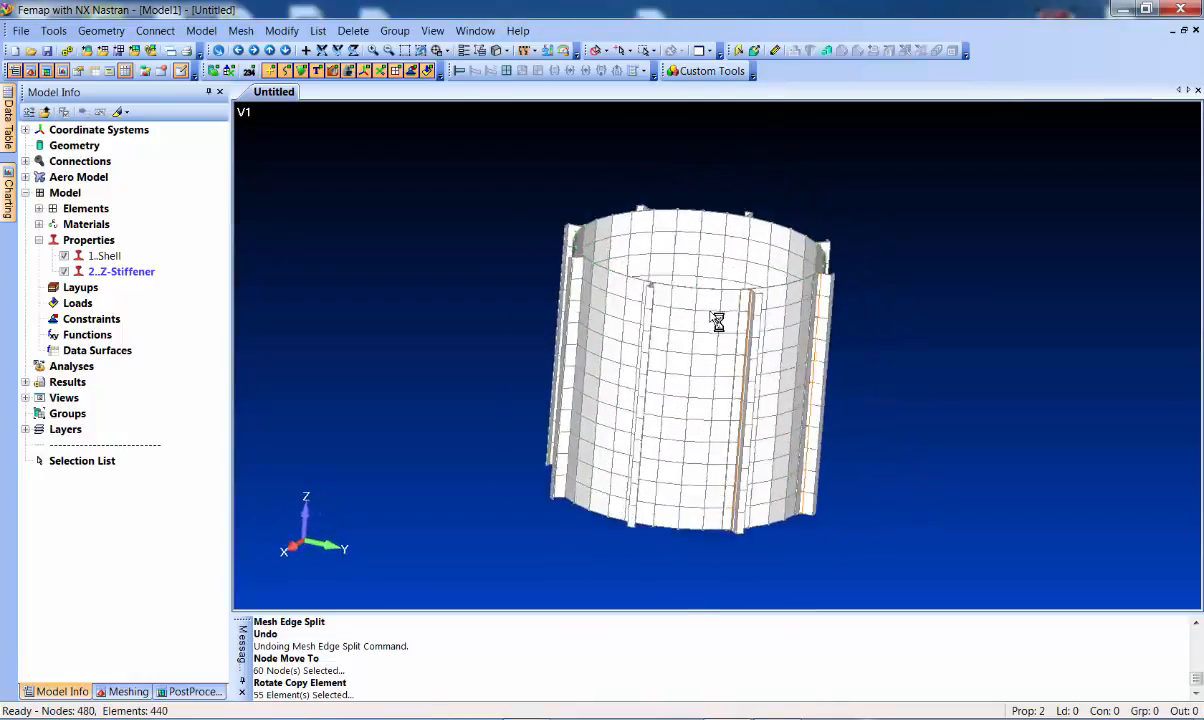
middle_drag(613, 432, 648, 416)
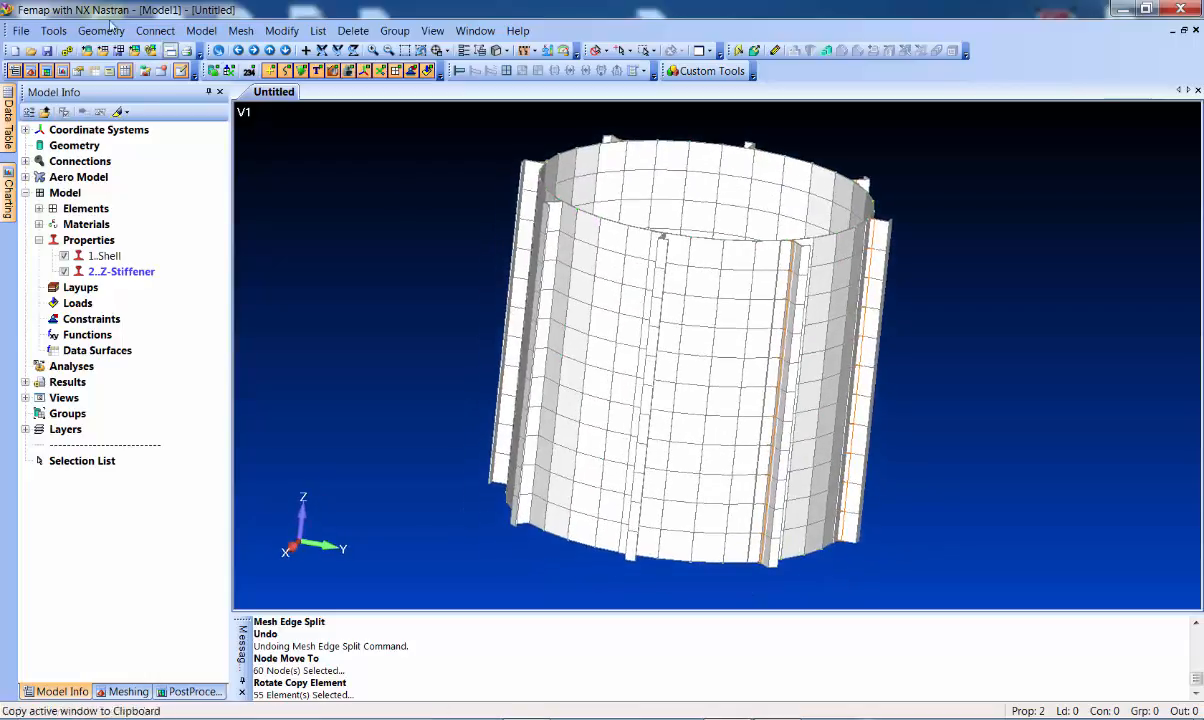
click(53, 30)
mouse_move(140, 476)
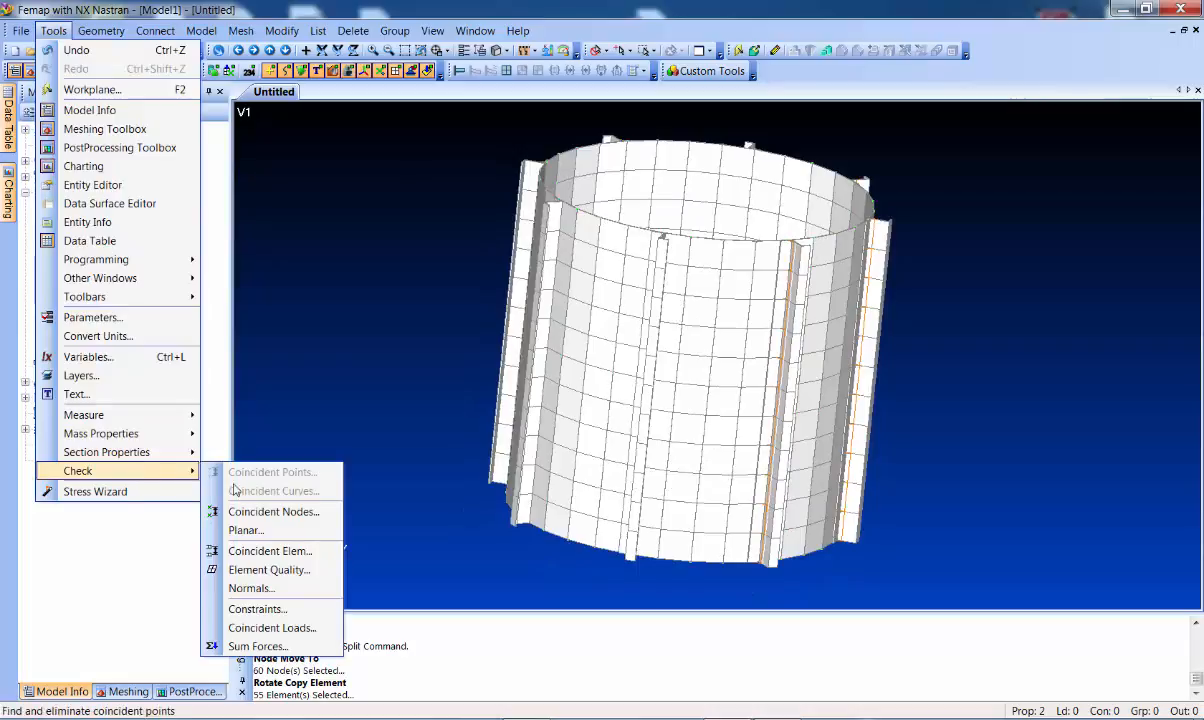
click(273, 511)
click(687, 650)
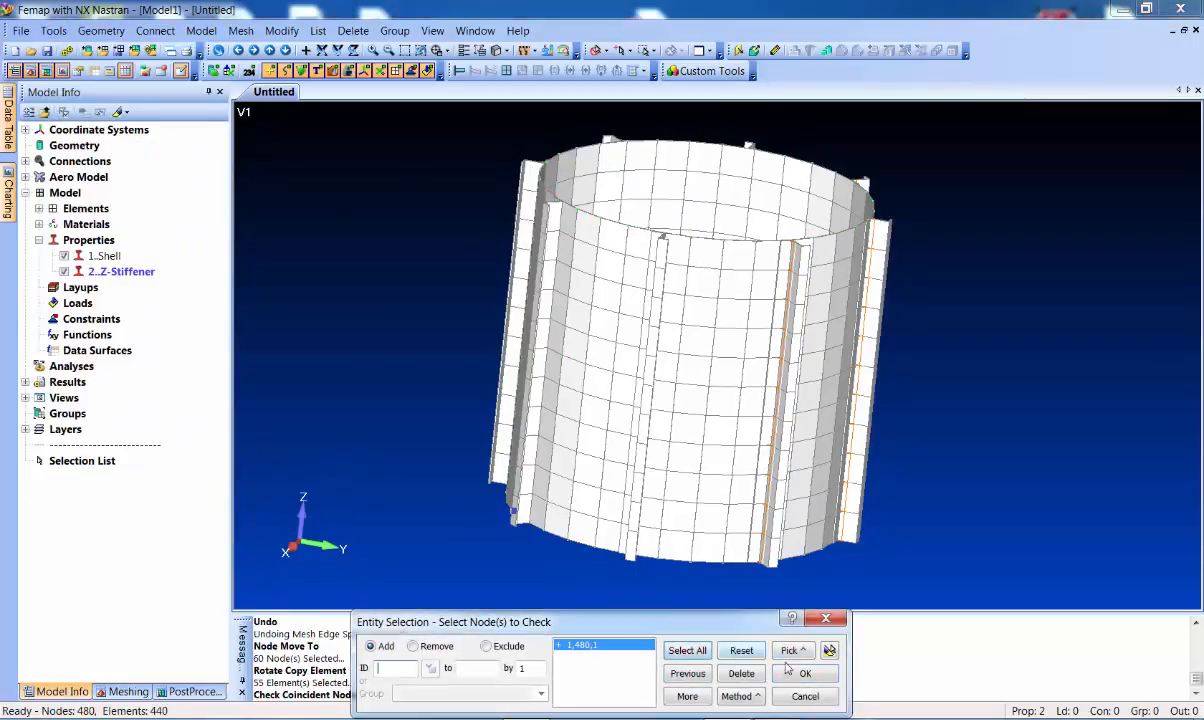
click(805, 673)
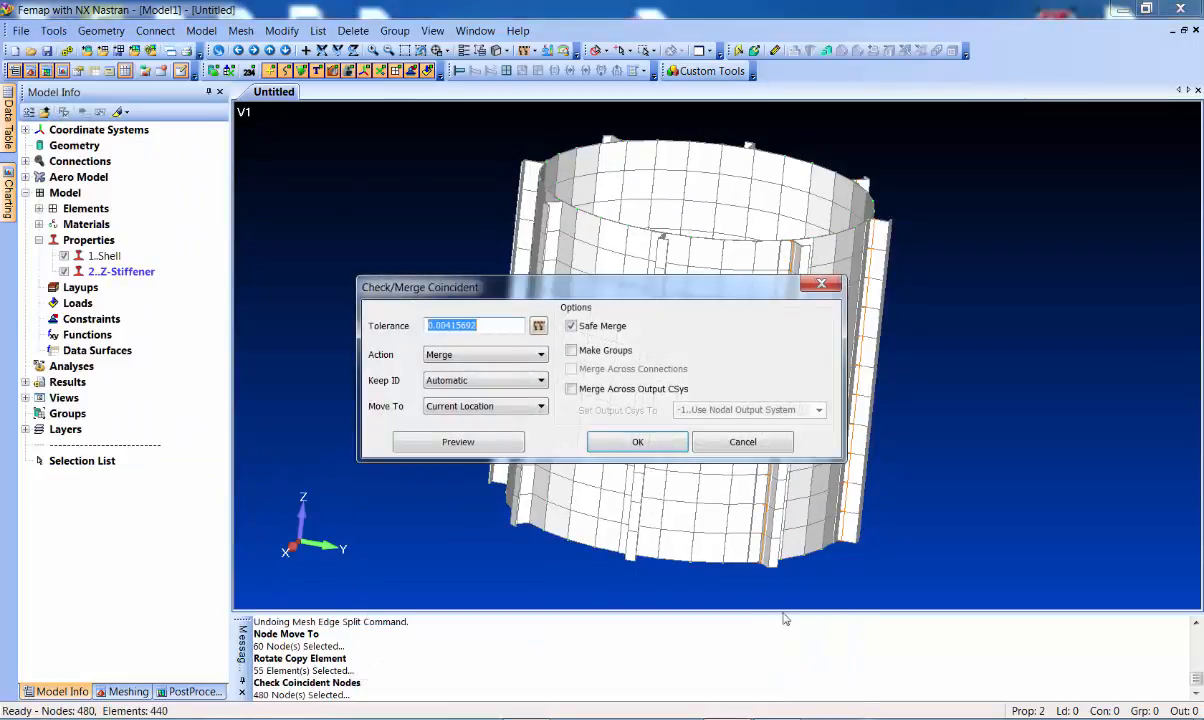
click(478, 446)
middle_drag(696, 330, 640, 540)
click(471, 698)
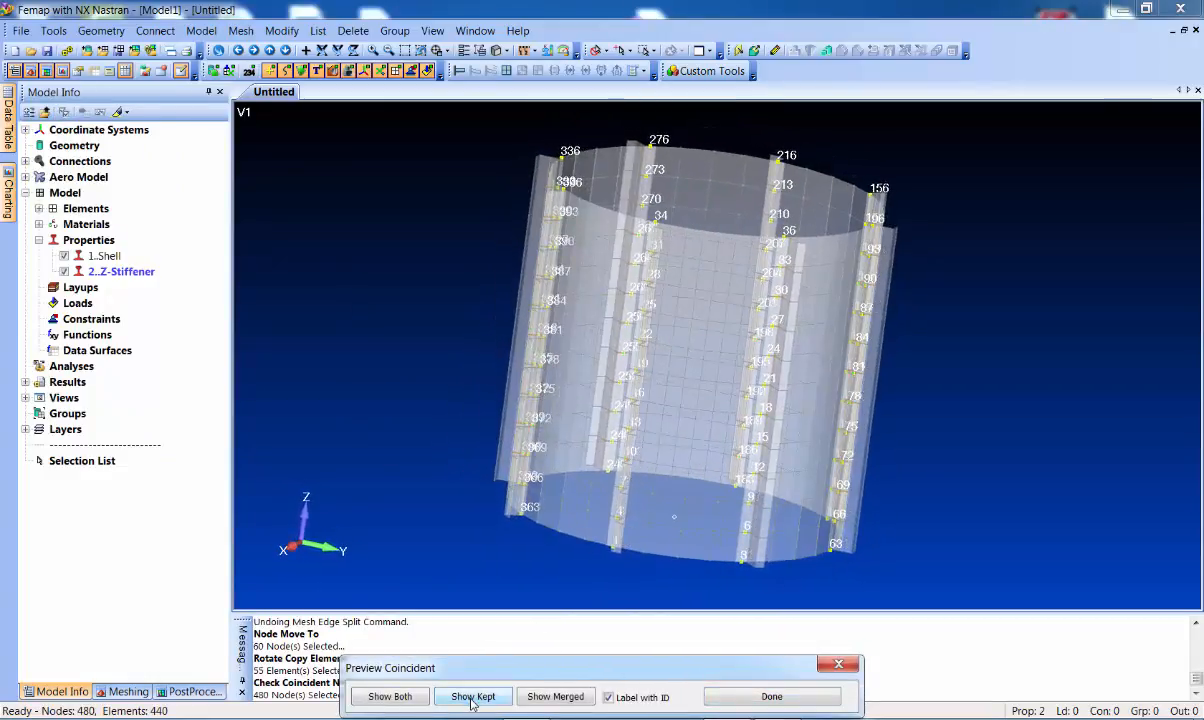
click(557, 703)
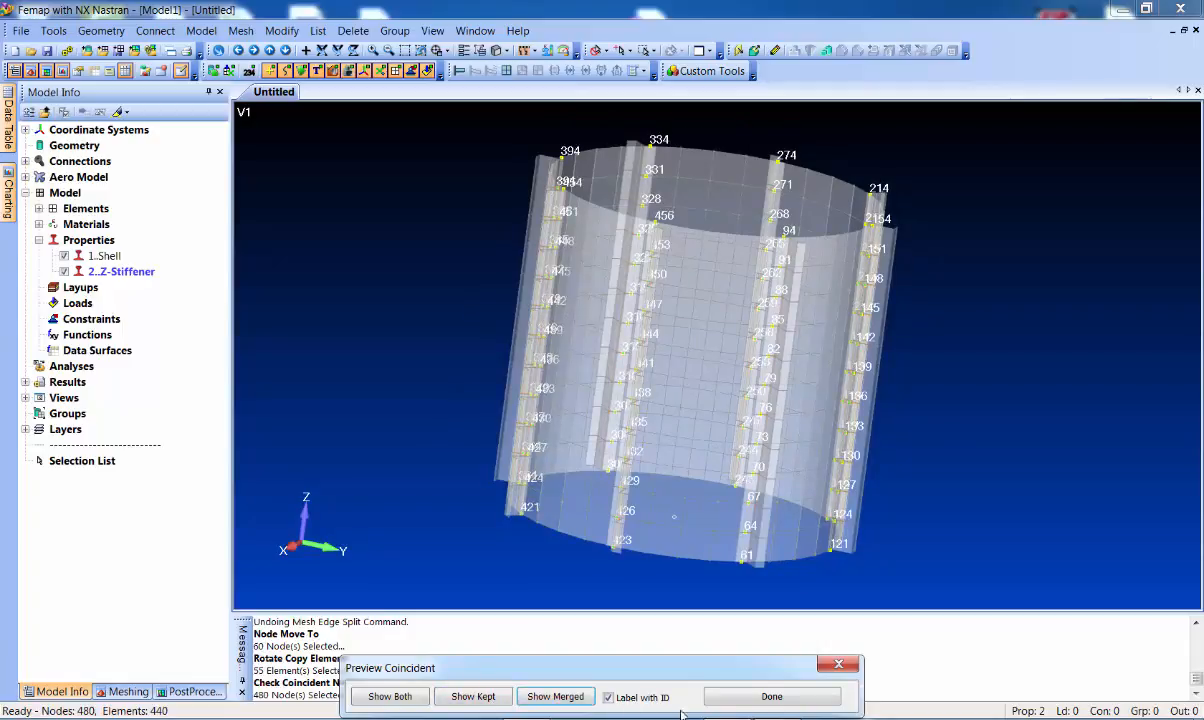
click(735, 697)
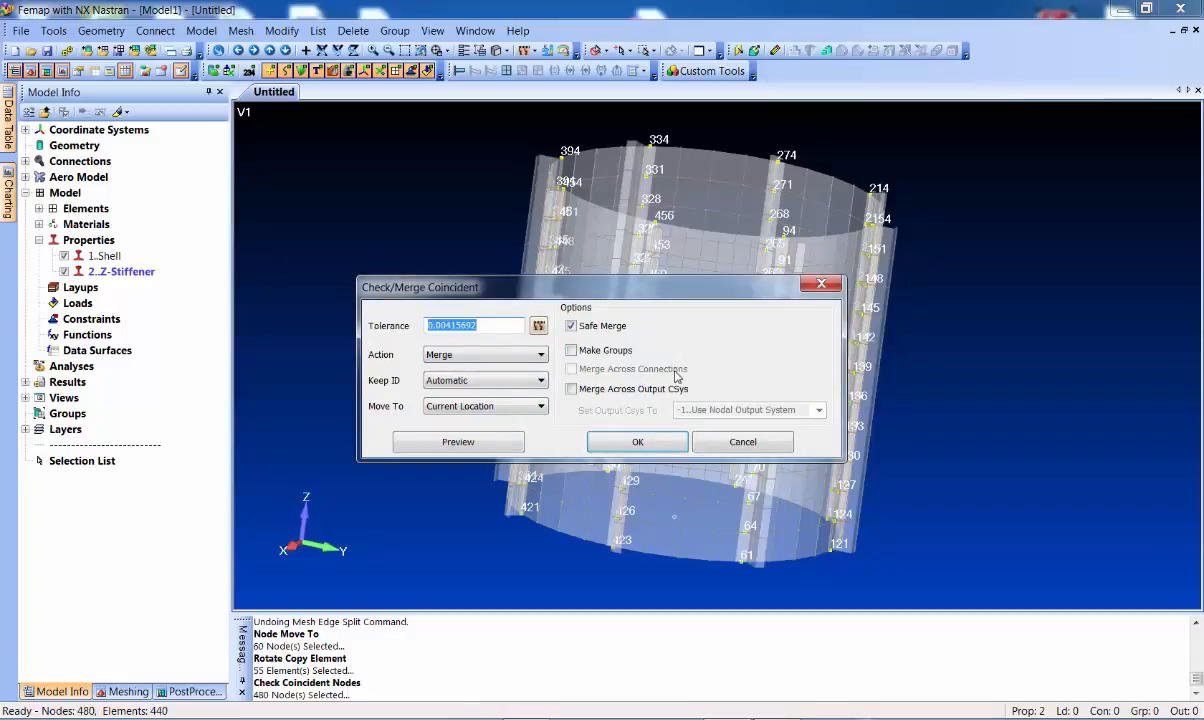
Merge the coincident nodes using Safe Merge and inspect the complete stiffened cylinder from its open end
click(659, 443)
middle_drag(551, 271, 728, 210)
middle_drag(683, 401, 608, 257)
middle_drag(629, 294, 624, 374)
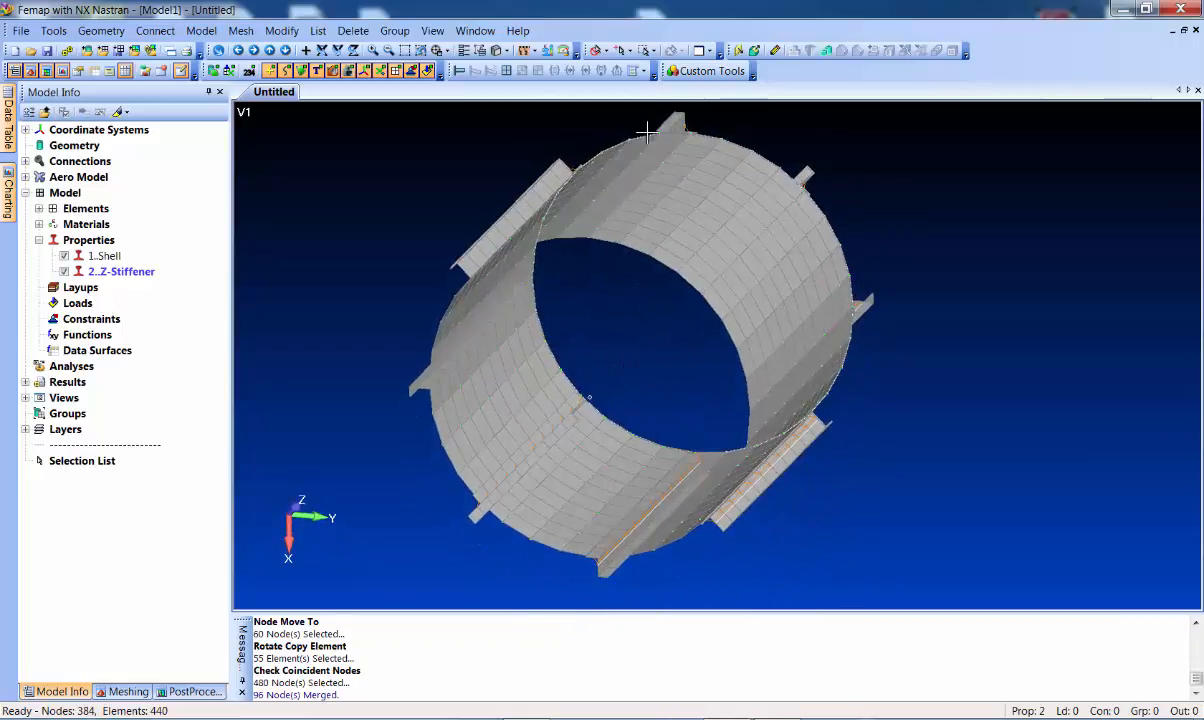
middle_drag(671, 346, 650, 388)
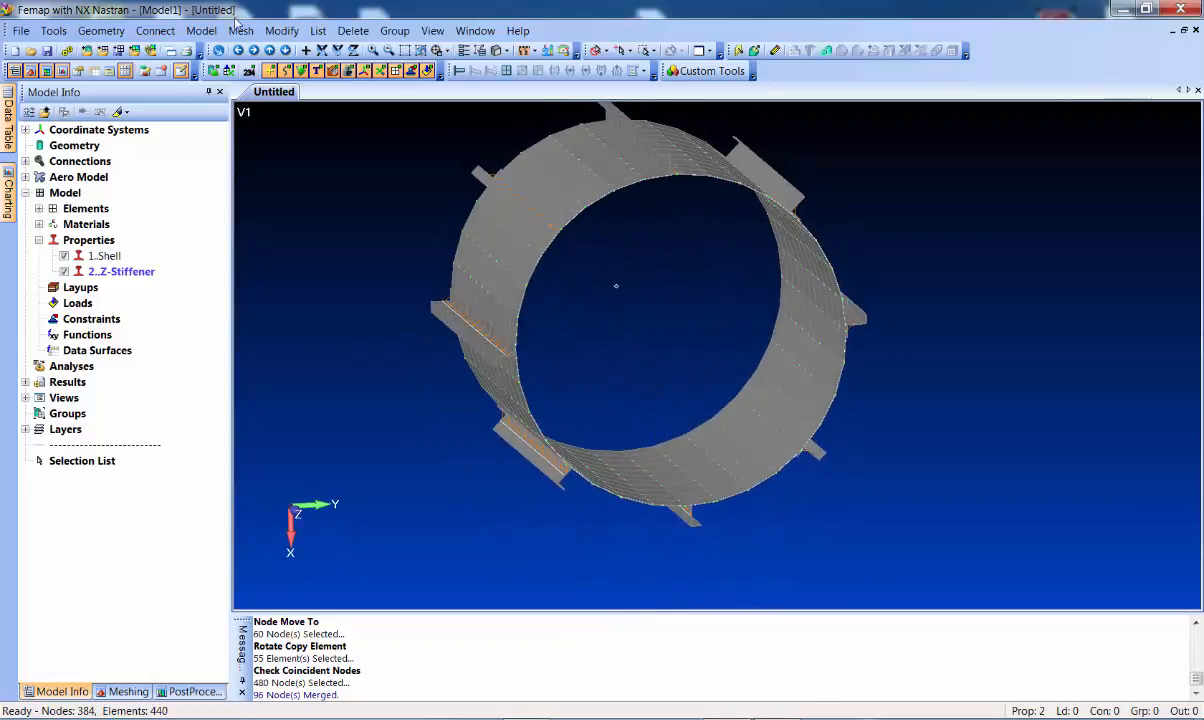
Start creating a node with the Between method and snap the picks to nodes
click(201, 30)
click(236, 67)
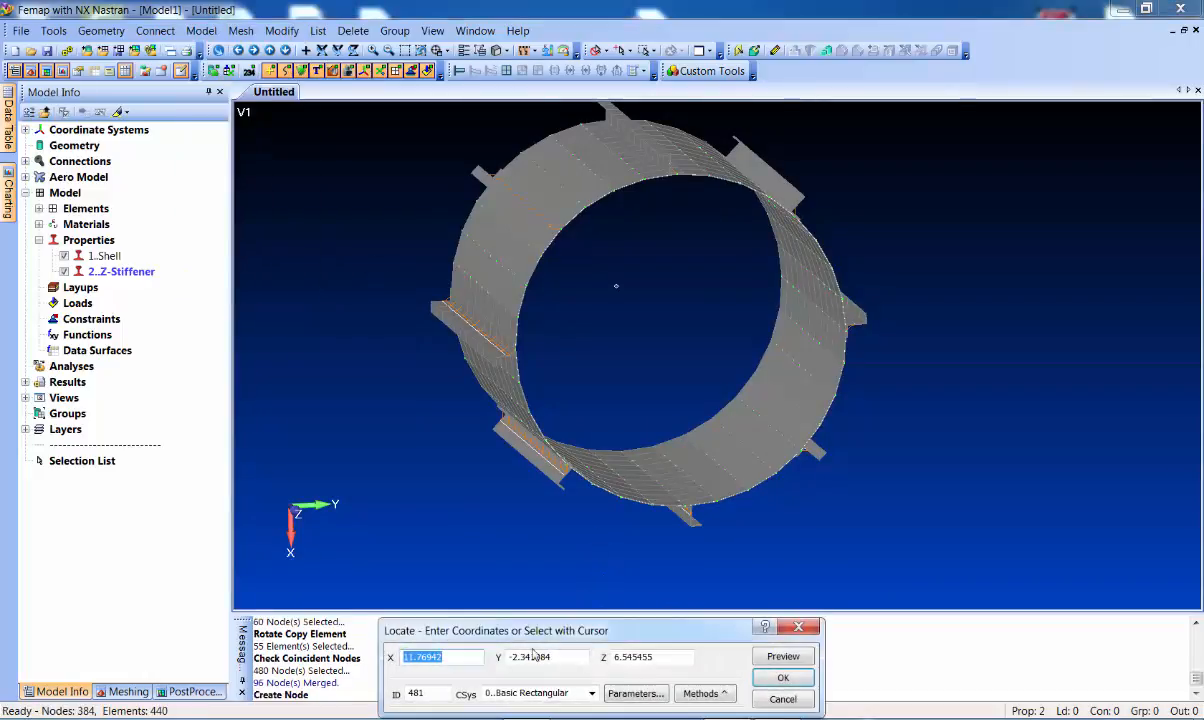
click(708, 694)
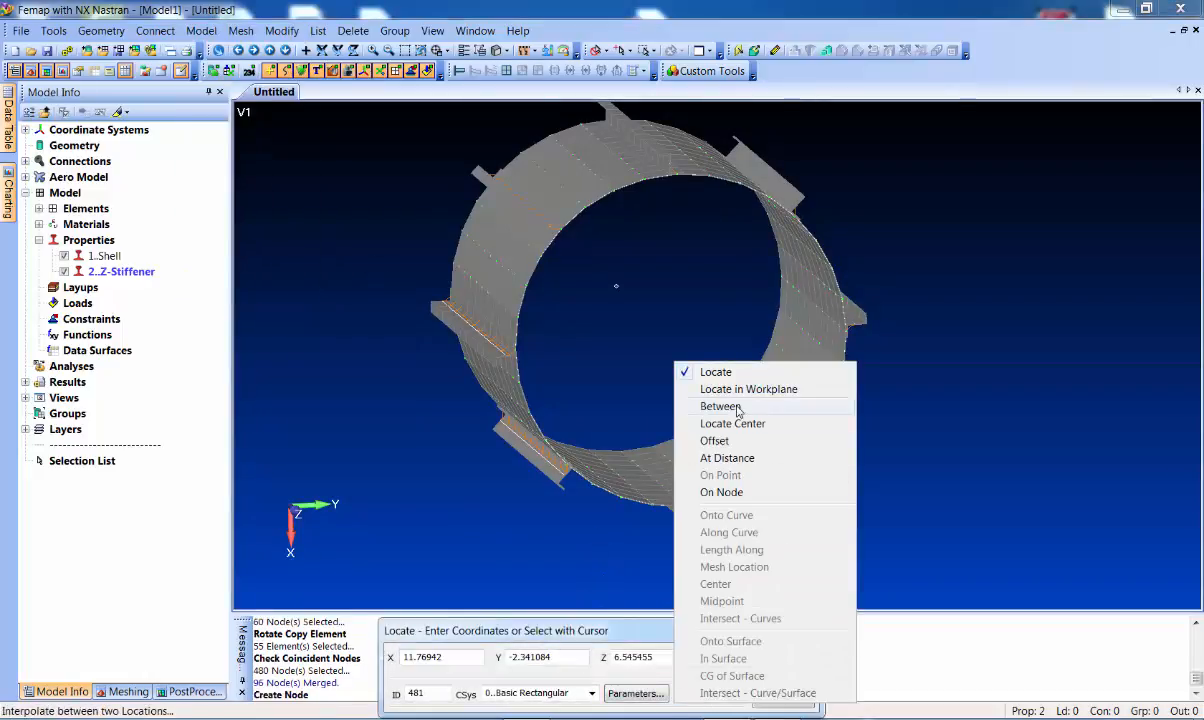
click(700, 407)
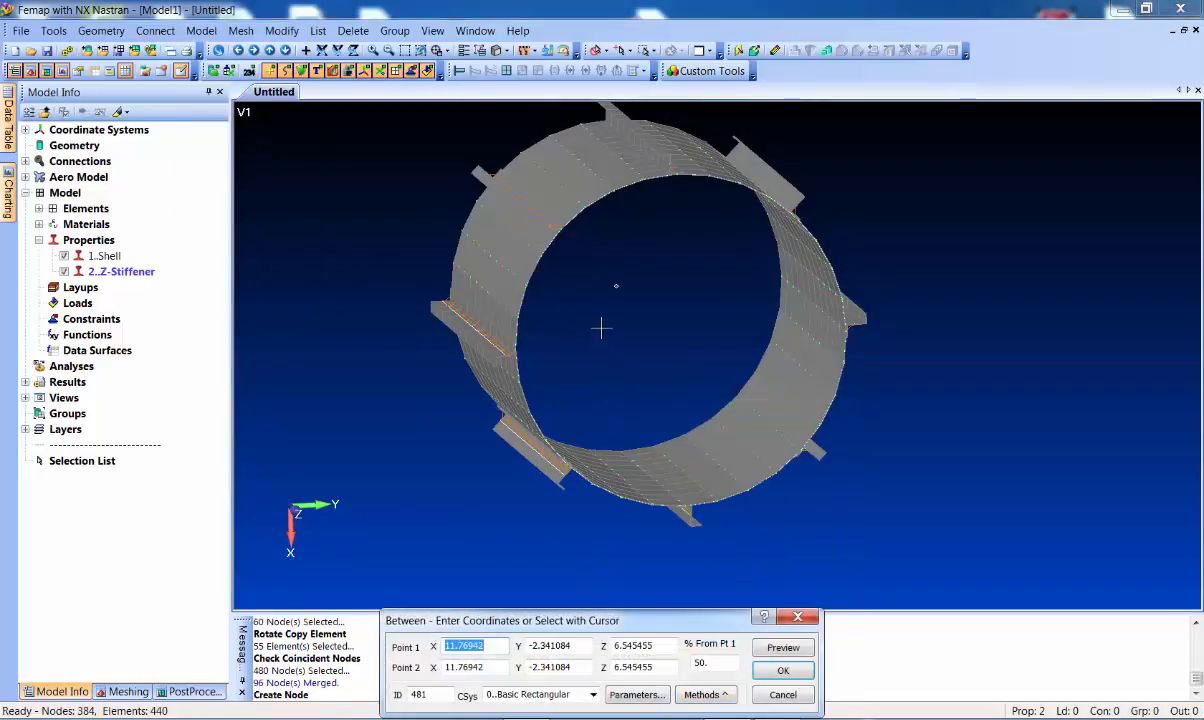
middle_drag(601, 327, 619, 341)
right_click(620, 347)
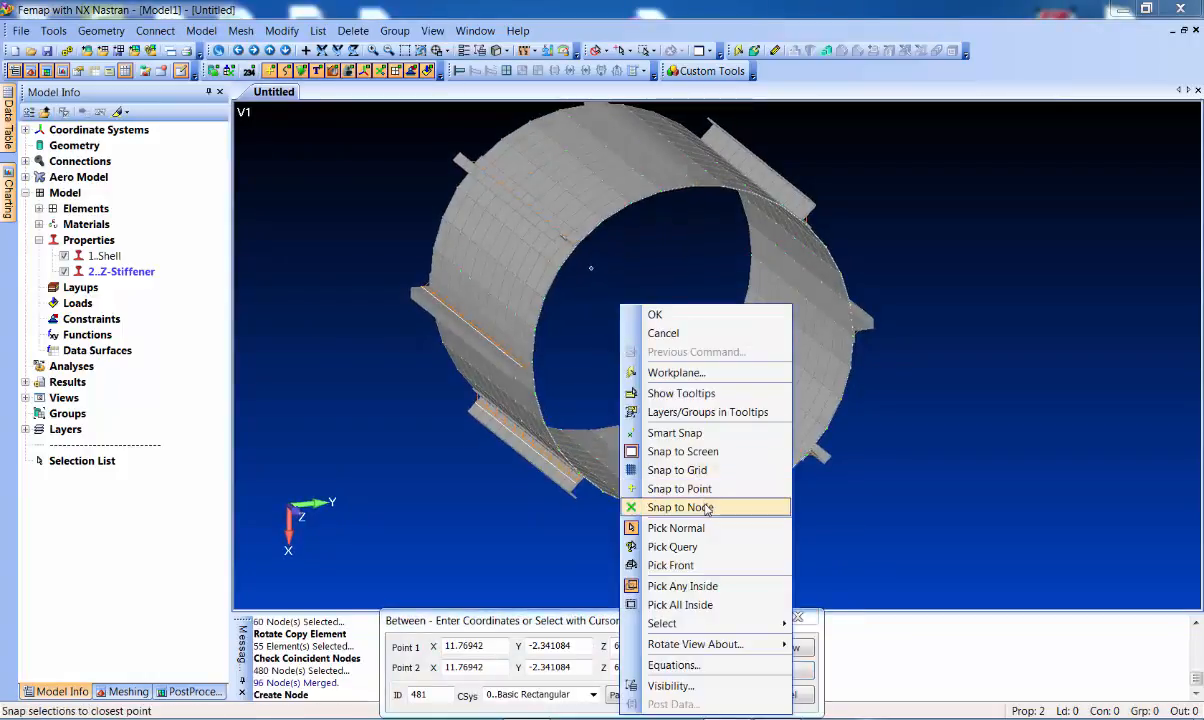
click(648, 484)
Create a center node 50% between two opposite nodes on the cylinder's upper rim
middle_drag(584, 414, 726, 188)
click(558, 508)
click(800, 182)
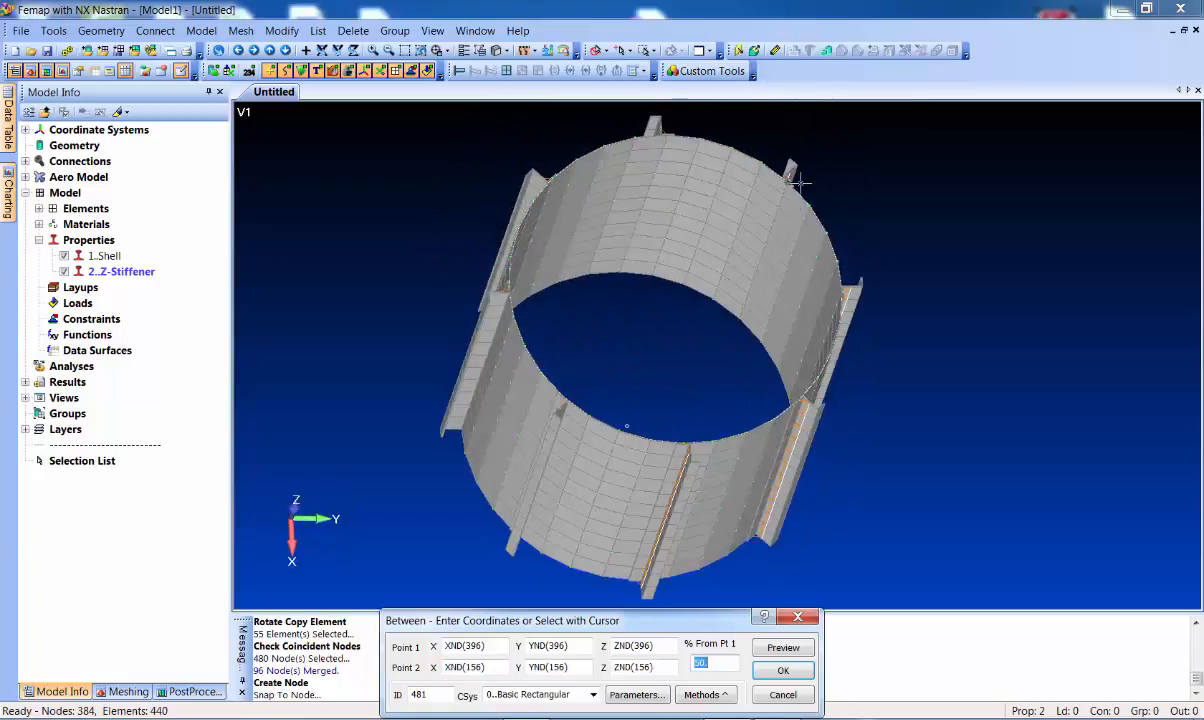
click(797, 657)
middle_drag(669, 333, 637, 384)
click(783, 669)
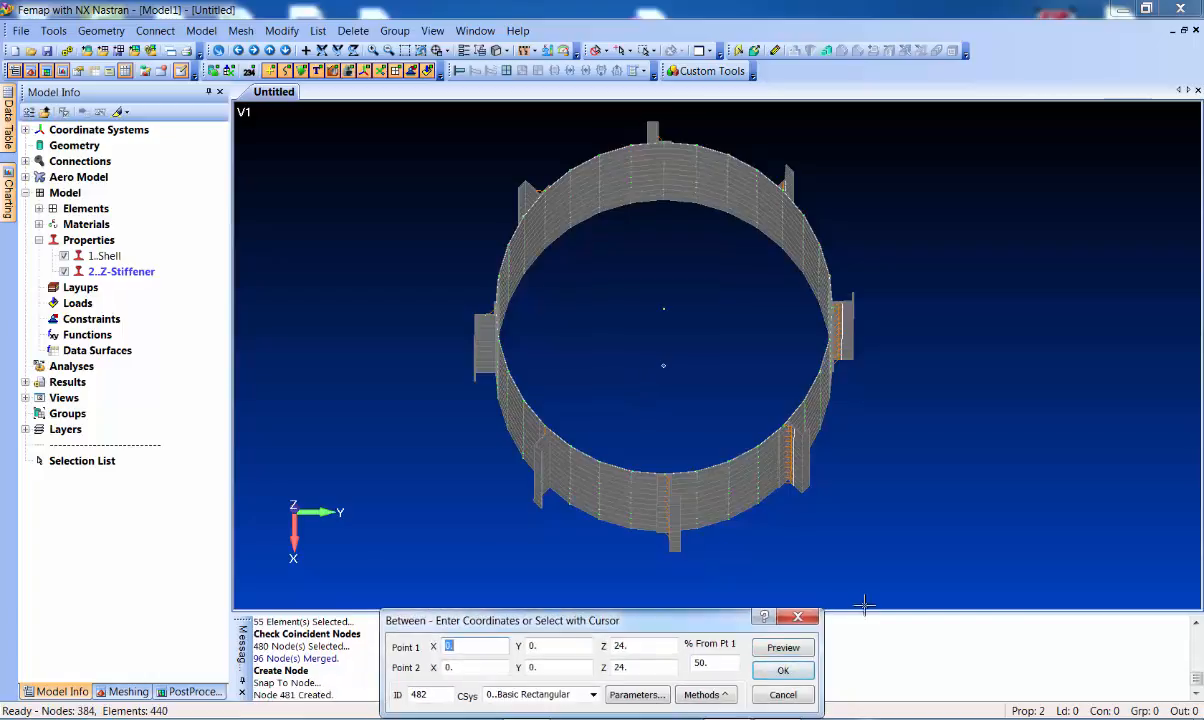
click(783, 694)
For a mesh between corners, define a circular tube beam property with radius .5, thickness .0375 and its y orientation up
mouse_move(323, 355)
middle_down()
mouse_move(359, 281)
mouse_move(417, 226)
mouse_move(400, 202)
mouse_move(363, 371)
middle_up()
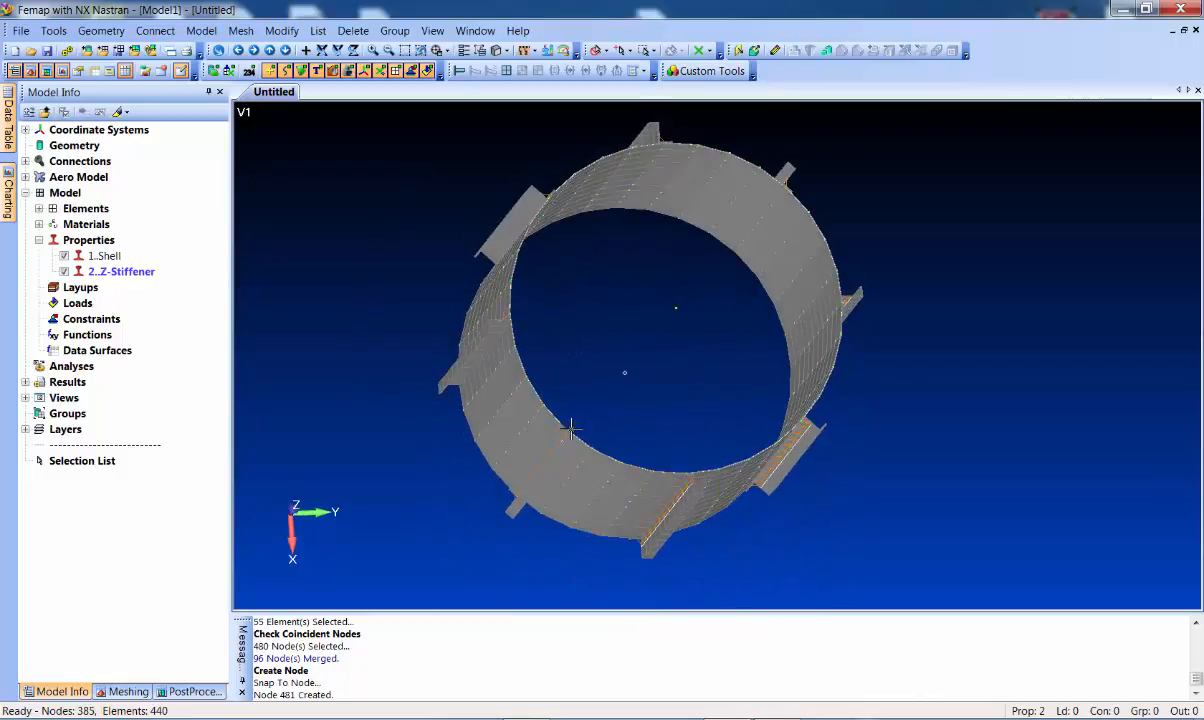
middle_drag(632, 408, 625, 377)
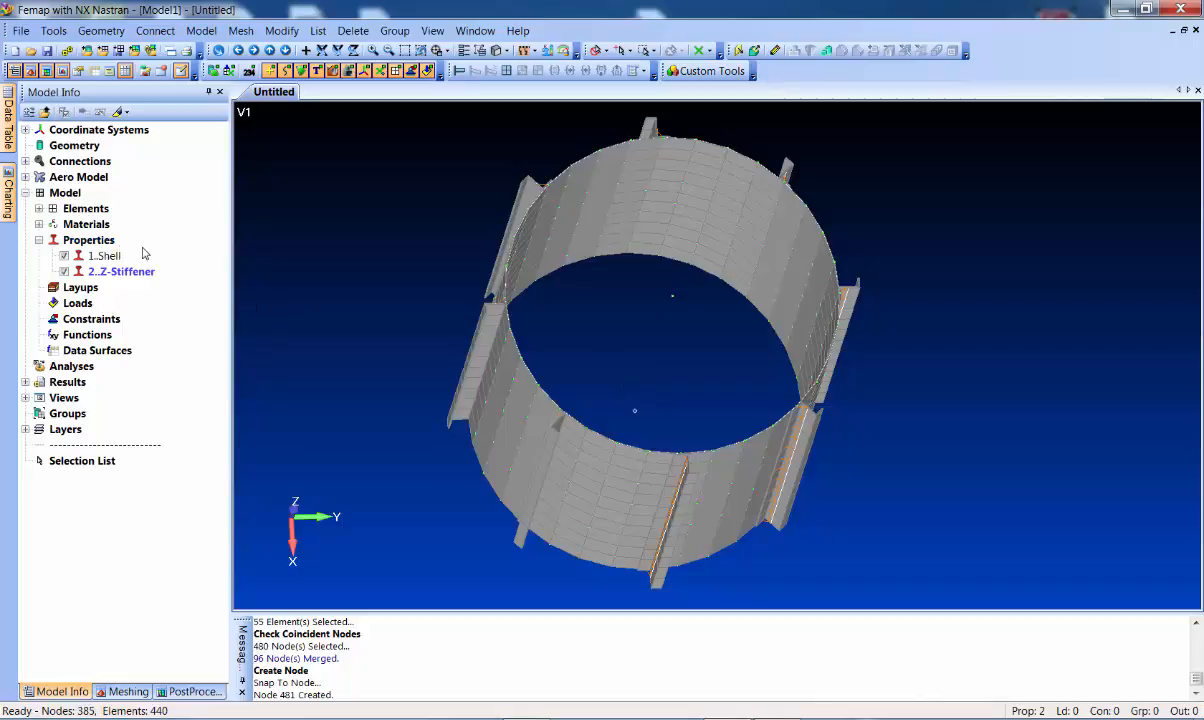
key(ctrl+b)
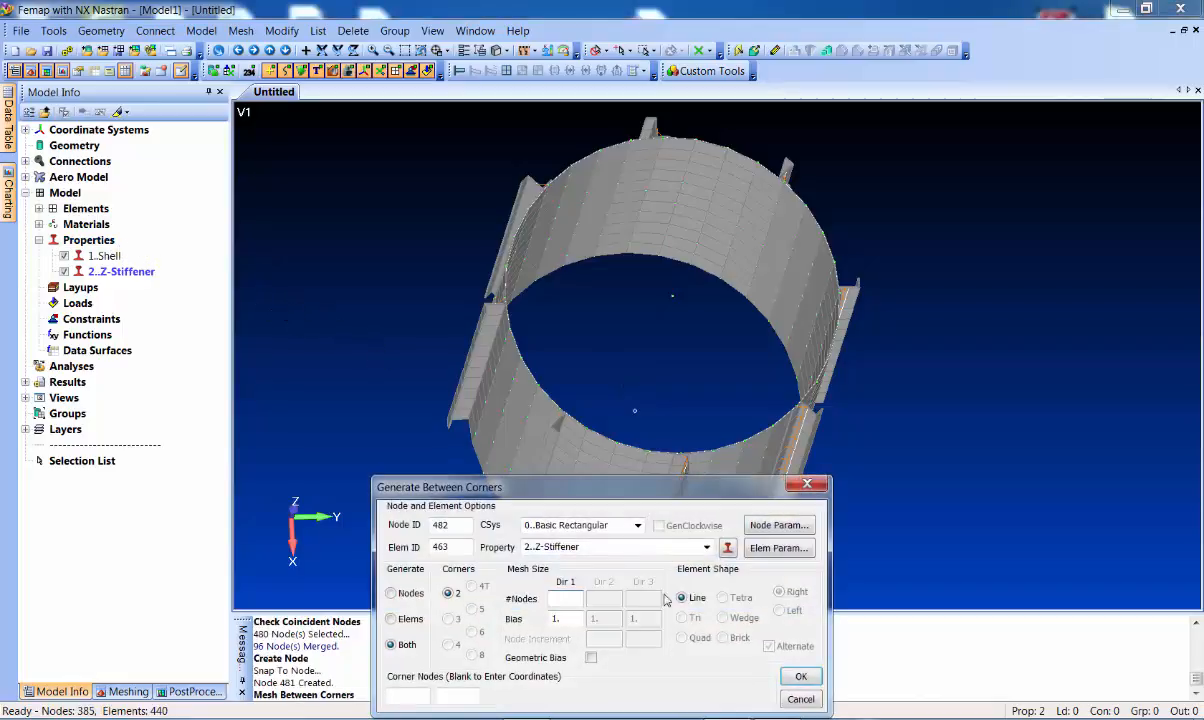
click(727, 548)
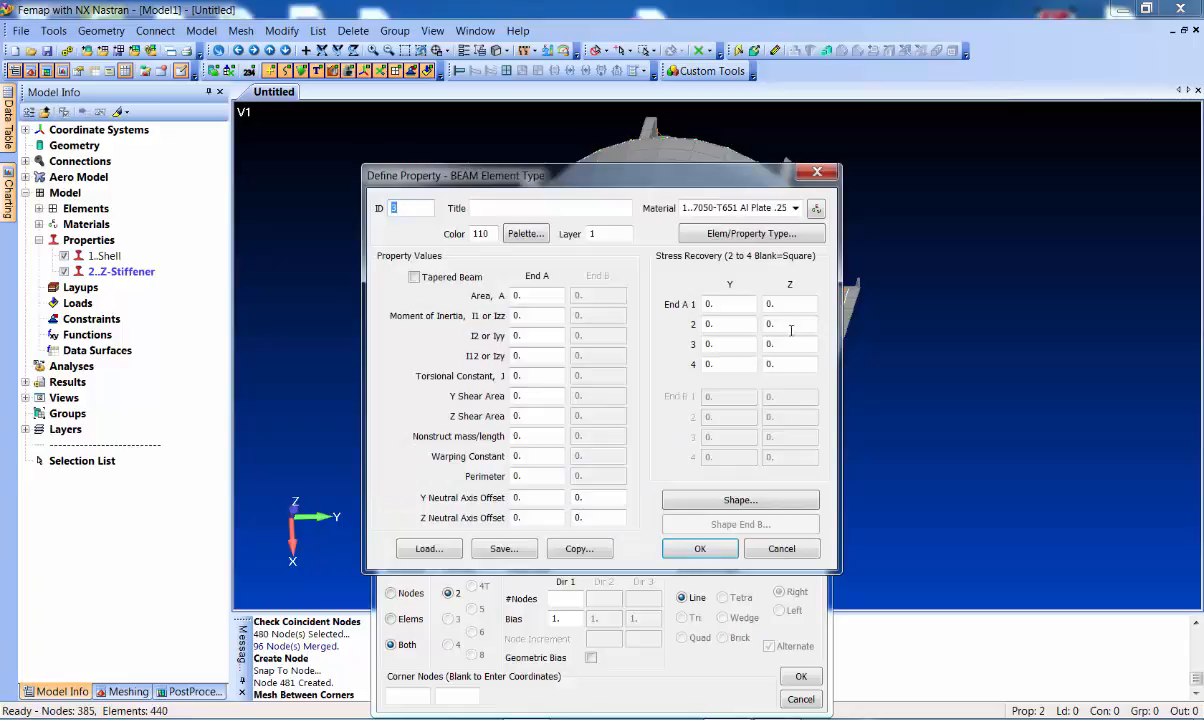
click(740, 499)
click(740, 195)
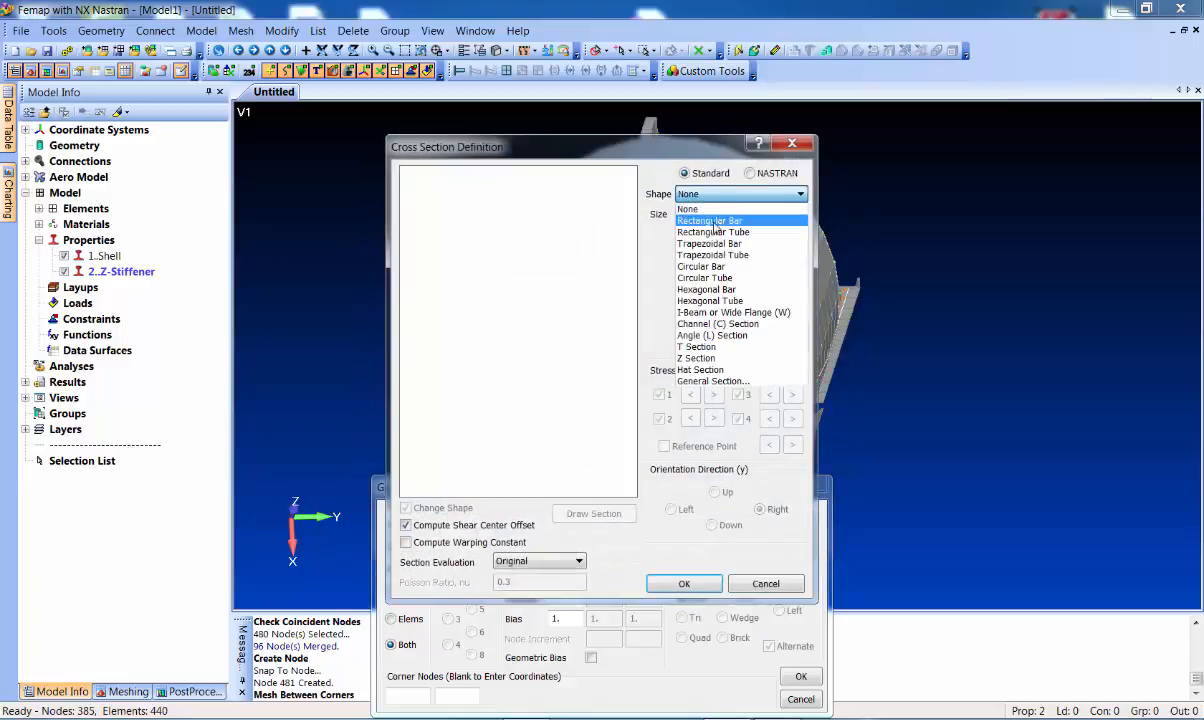
click(705, 277)
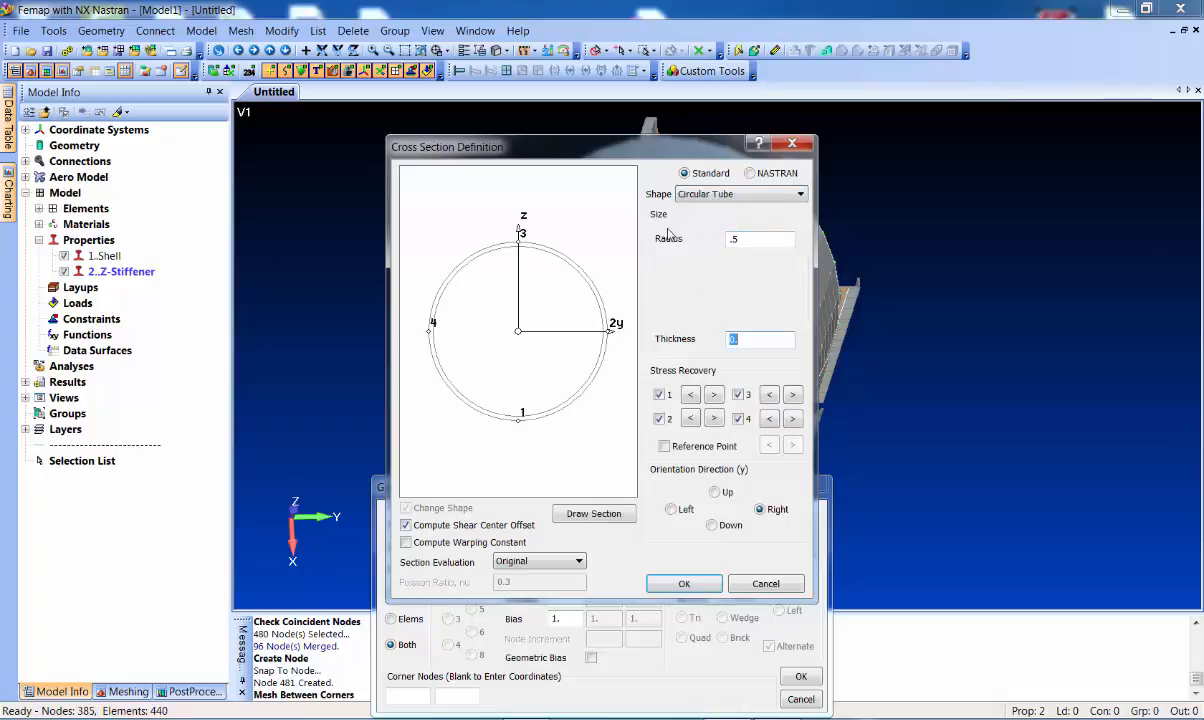
key(Tab)
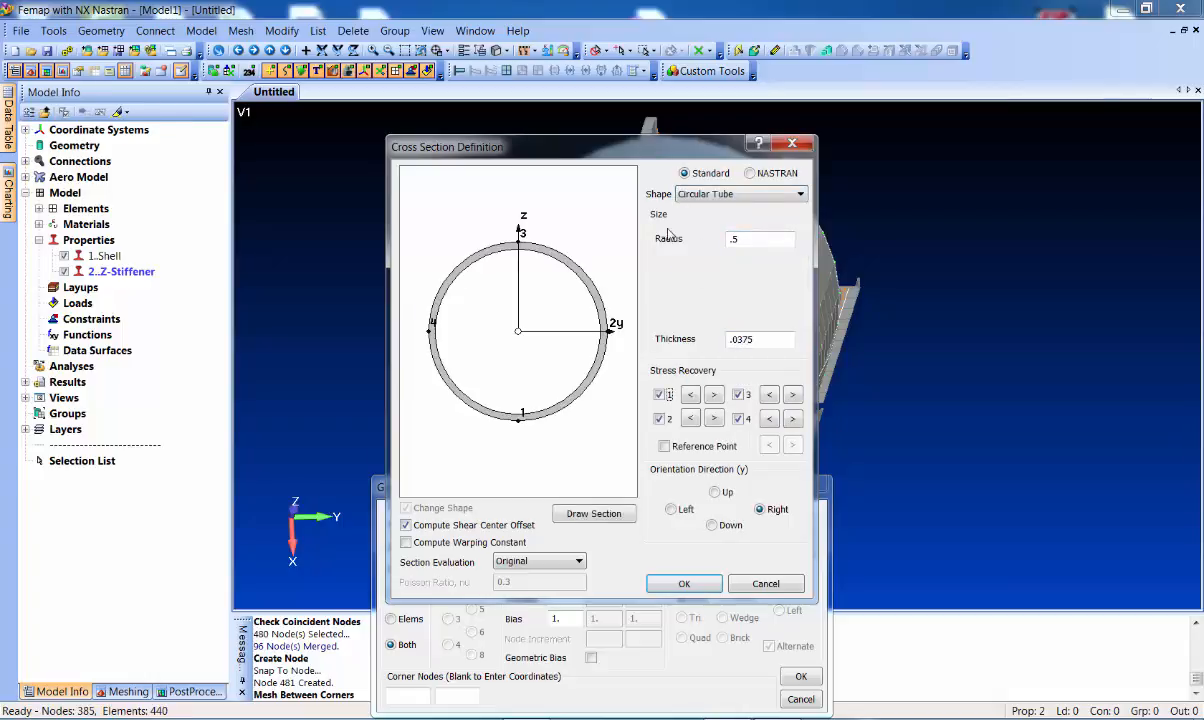
click(719, 494)
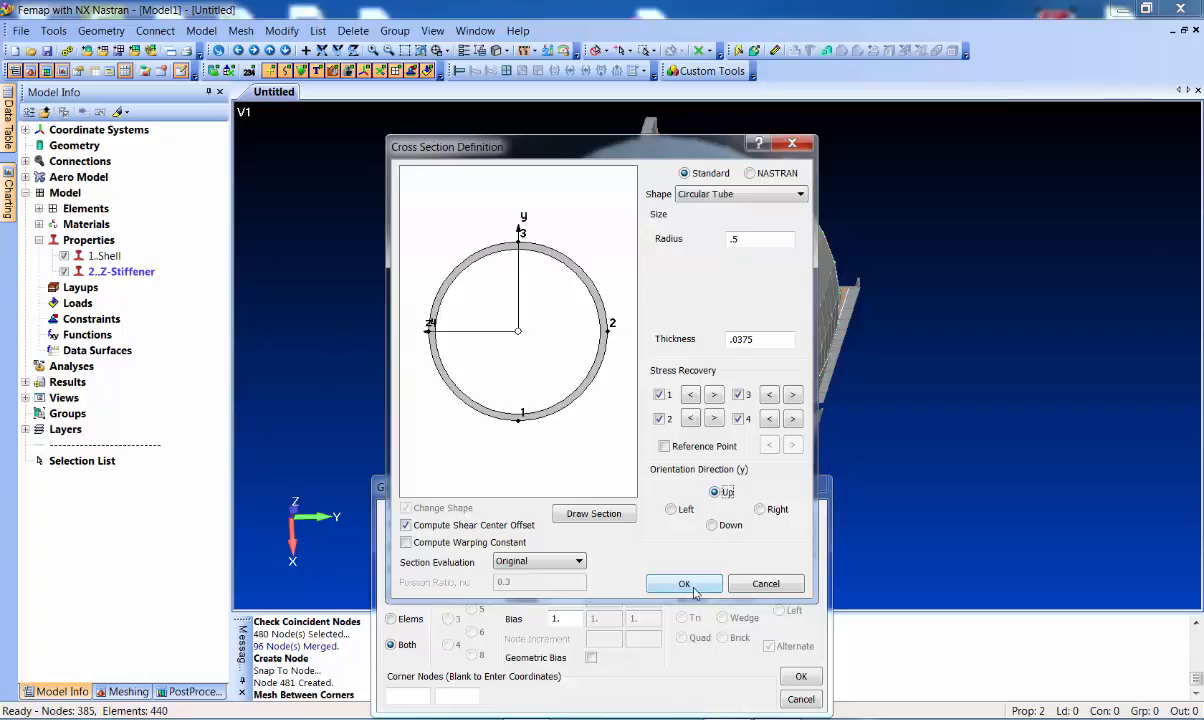
click(695, 589)
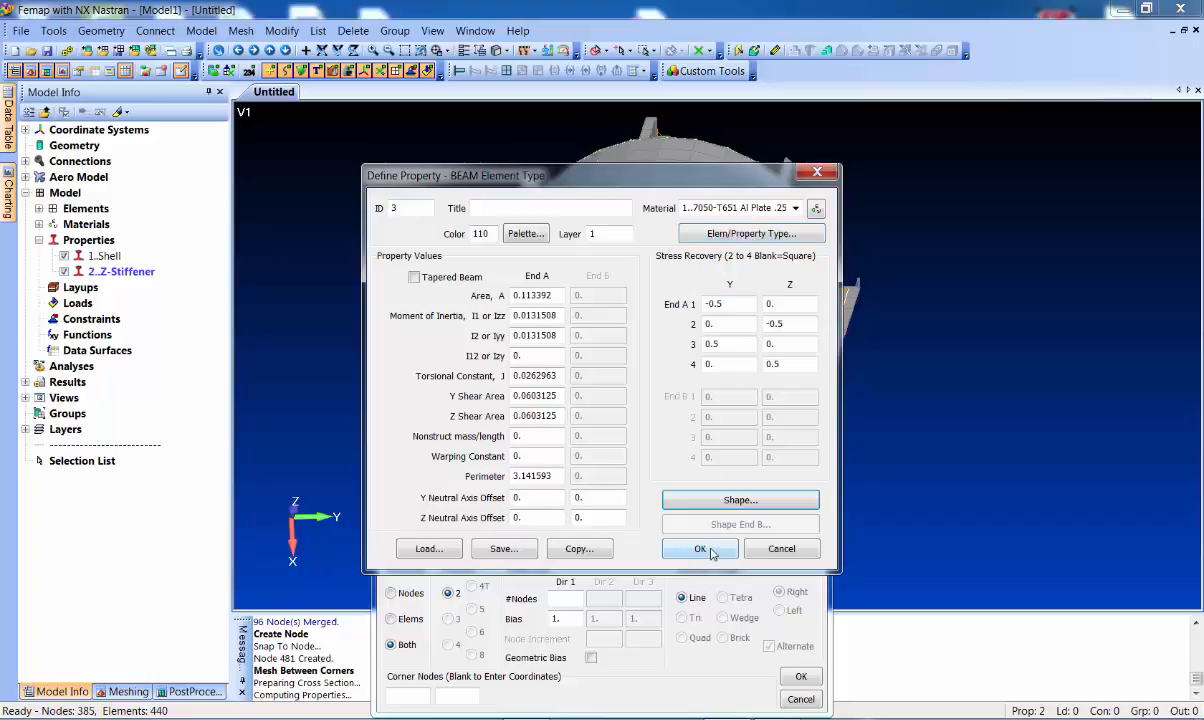
click(700, 549)
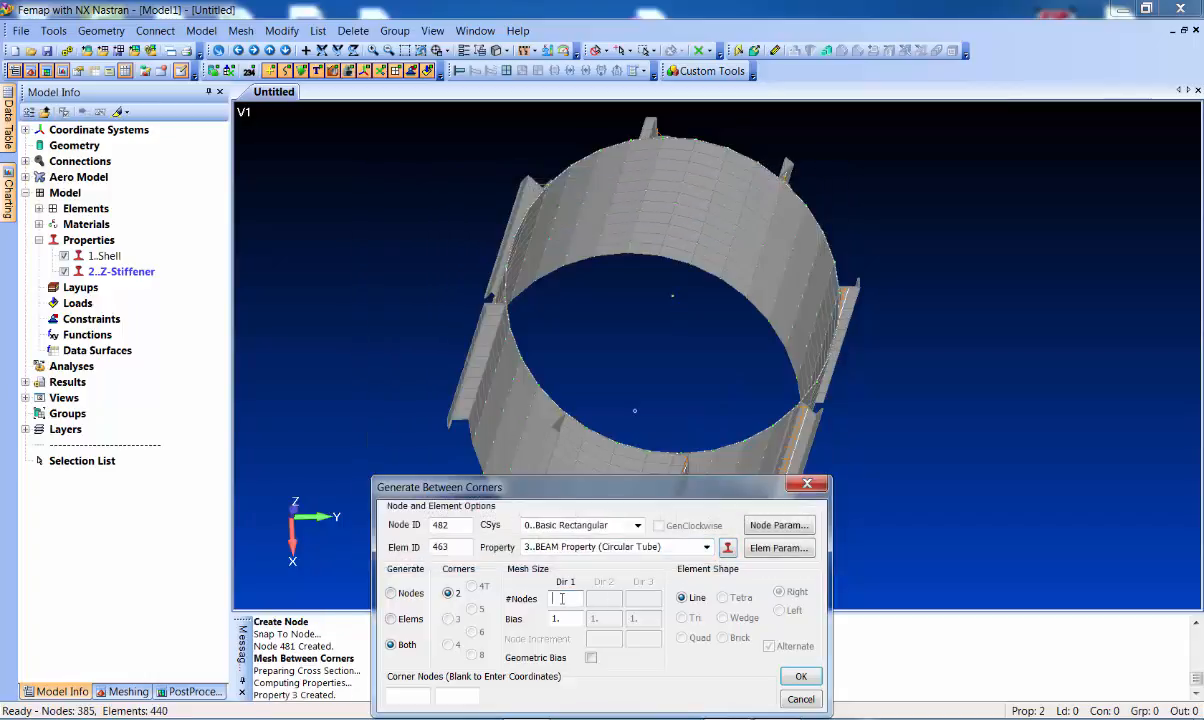
Set the line mesh to 11 nodes and use Locate to place corner 1 on the upper rim node at a stiffener
middle_drag(444, 405, 456, 346)
click(800, 676)
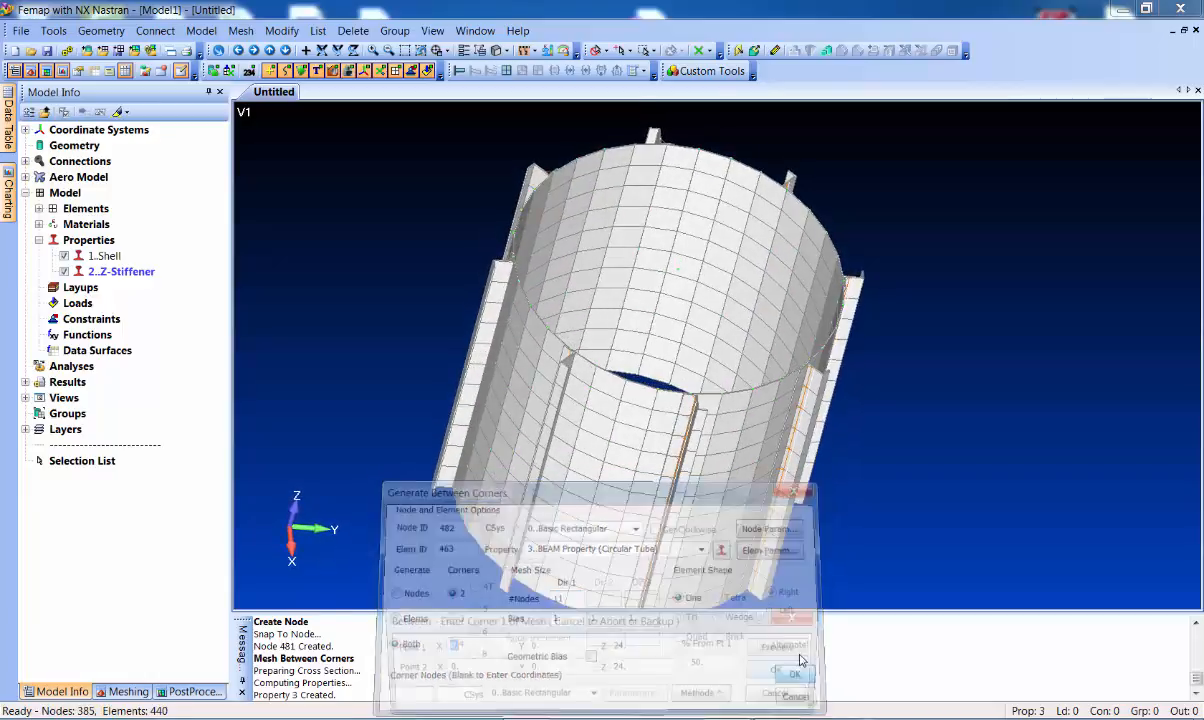
middle_drag(632, 345, 602, 400)
scroll(602, 400, up, 3)
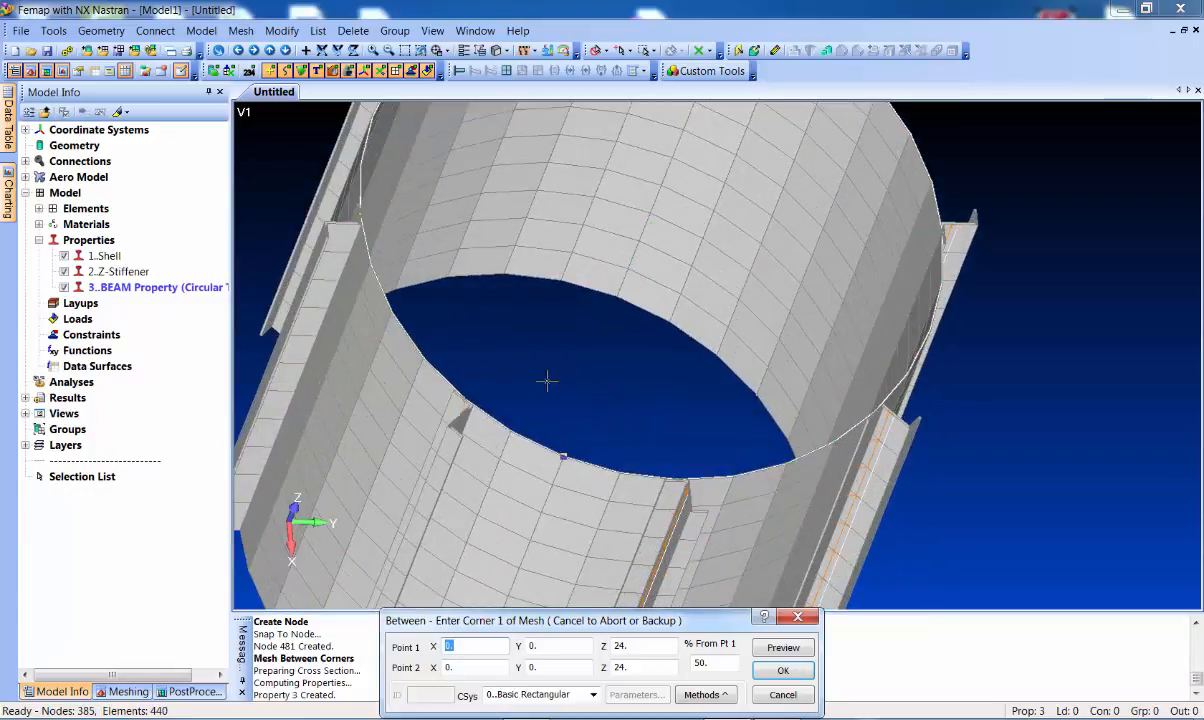
click(507, 363)
scroll(605, 444, down, 3)
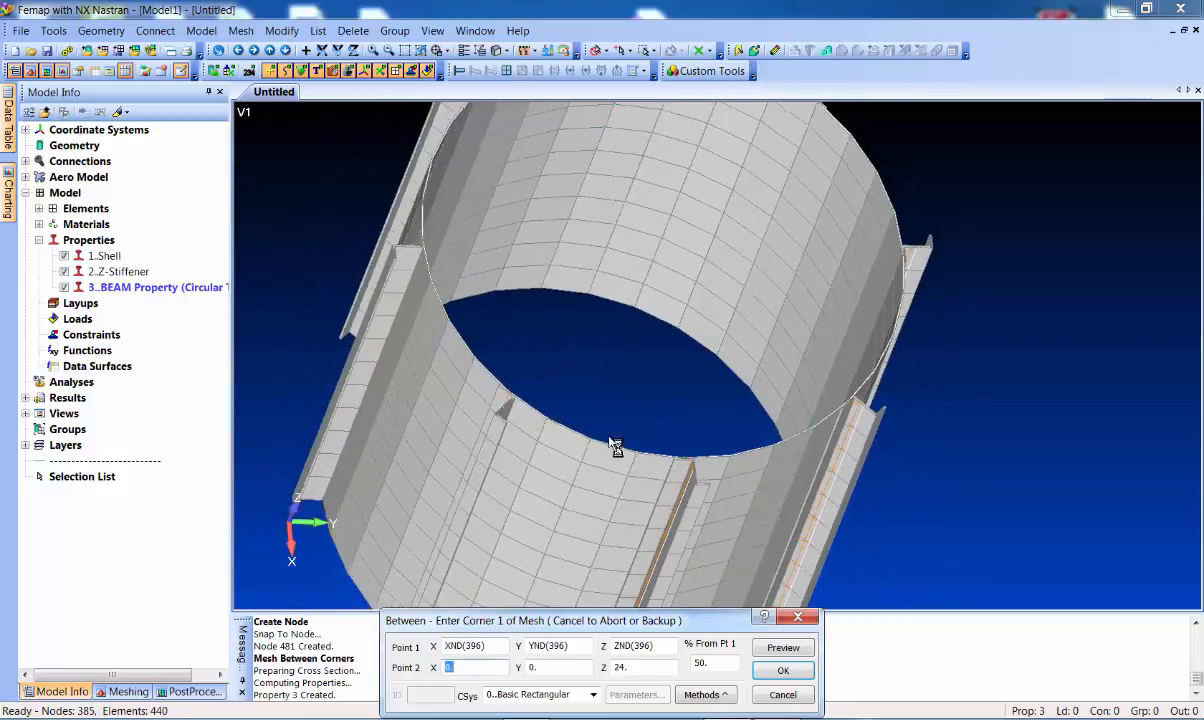
click(701, 697)
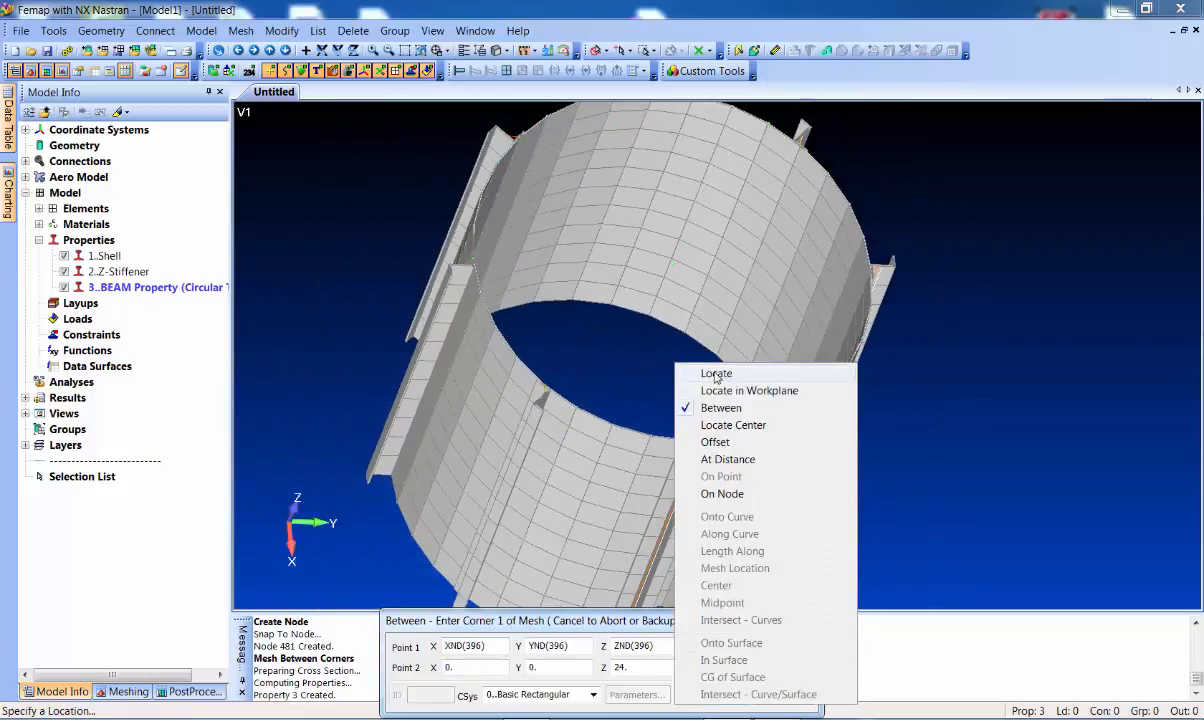
click(673, 355)
click(563, 381)
middle_drag(583, 374, 659, 323)
click(783, 677)
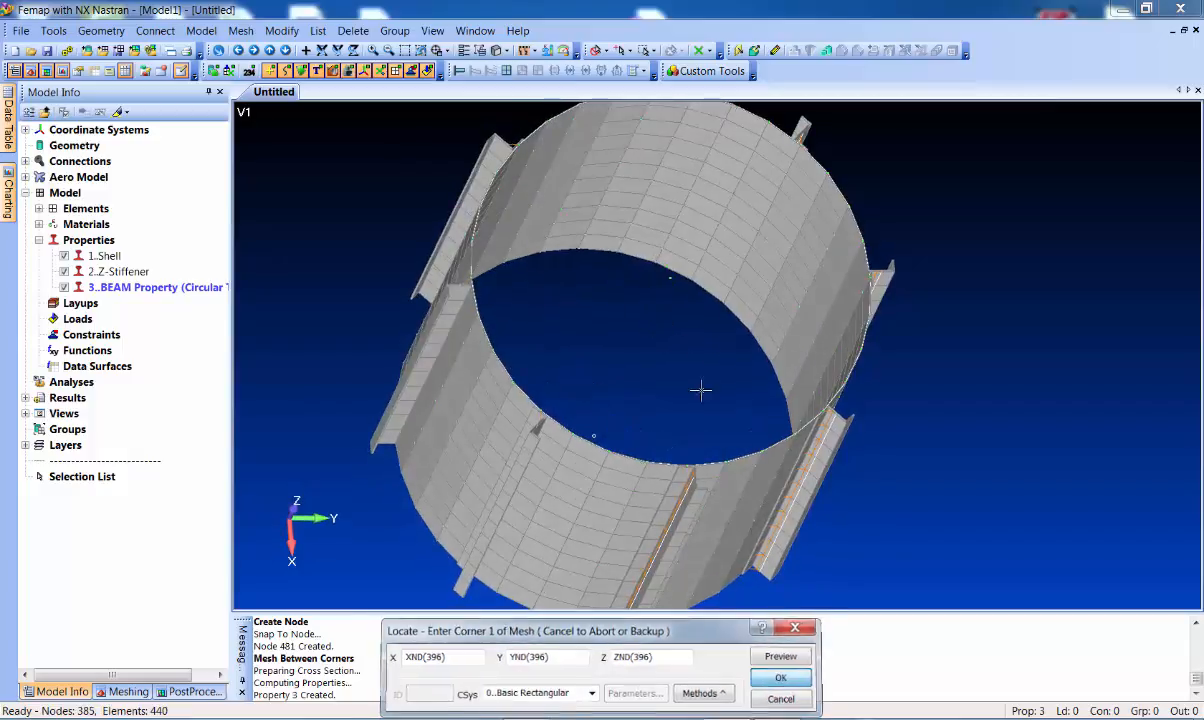
Place the second mesh corner on the center node and orient the tube beams with a vector from 0,0,0 to 0,0,1
click(670, 305)
key(Return)
middle_drag(646, 437, 630, 348)
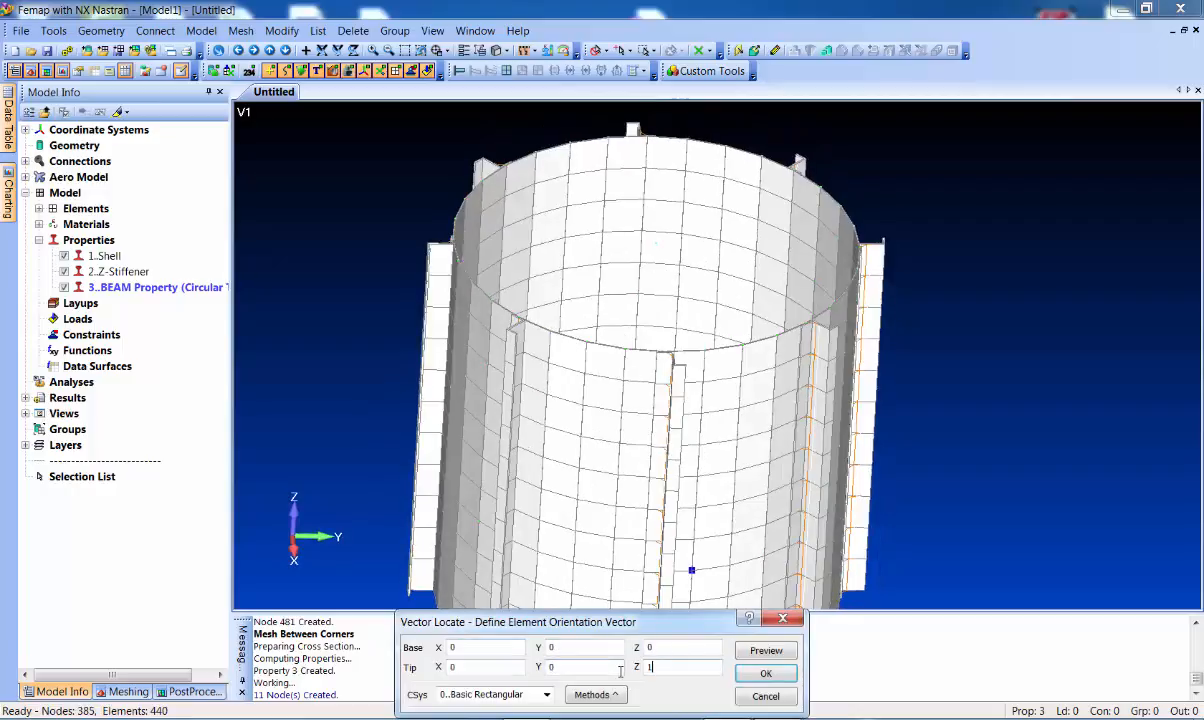
key(Return)
Start a rotated element copy and select all circular tube beam elements by their property, previewing the selection
middle_drag(522, 388, 638, 257)
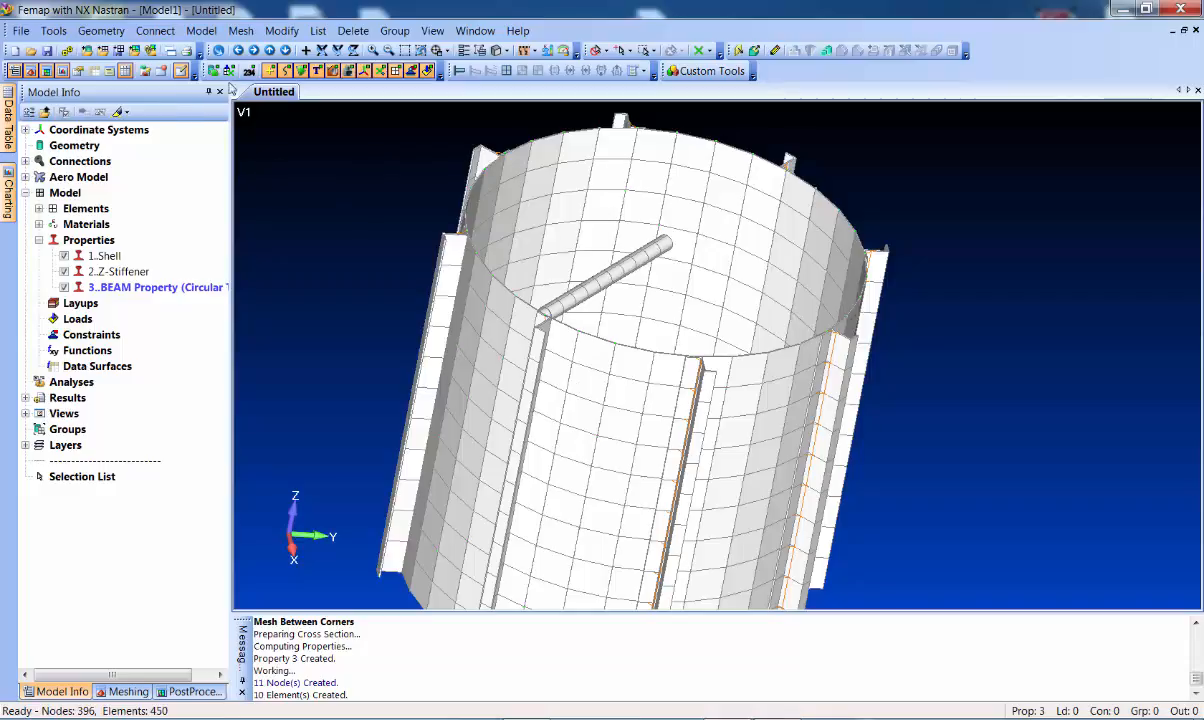
click(240, 33)
mouse_move(322, 317)
click(462, 336)
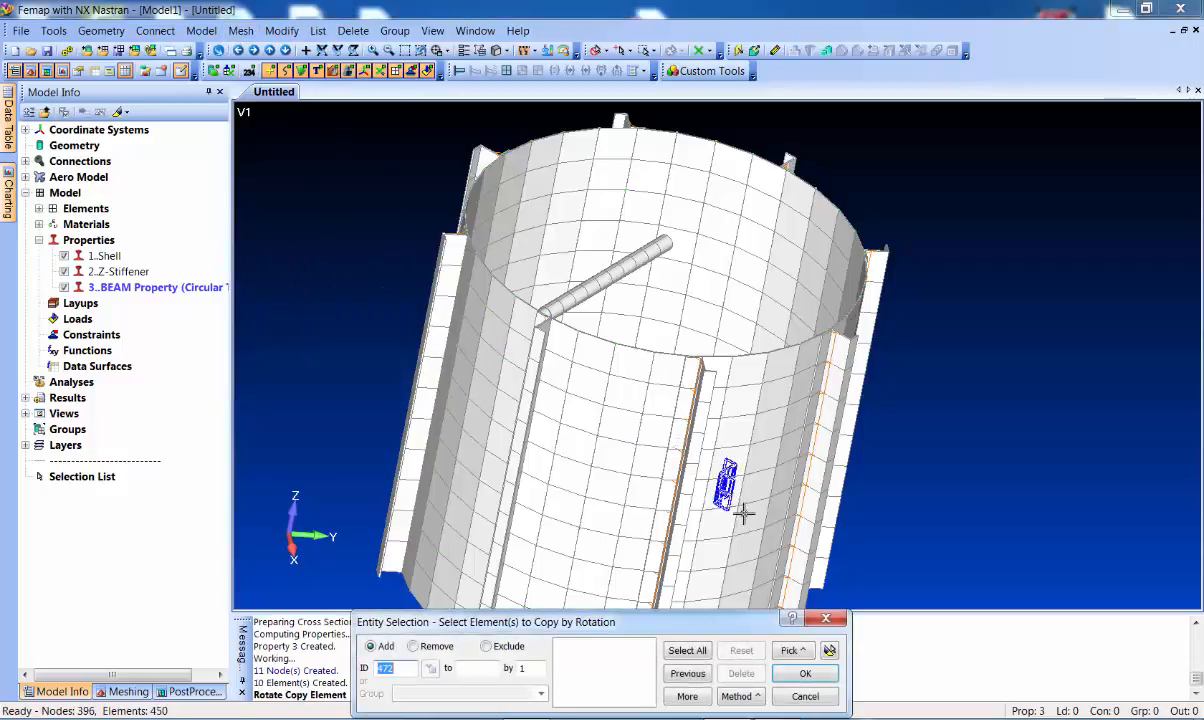
click(755, 700)
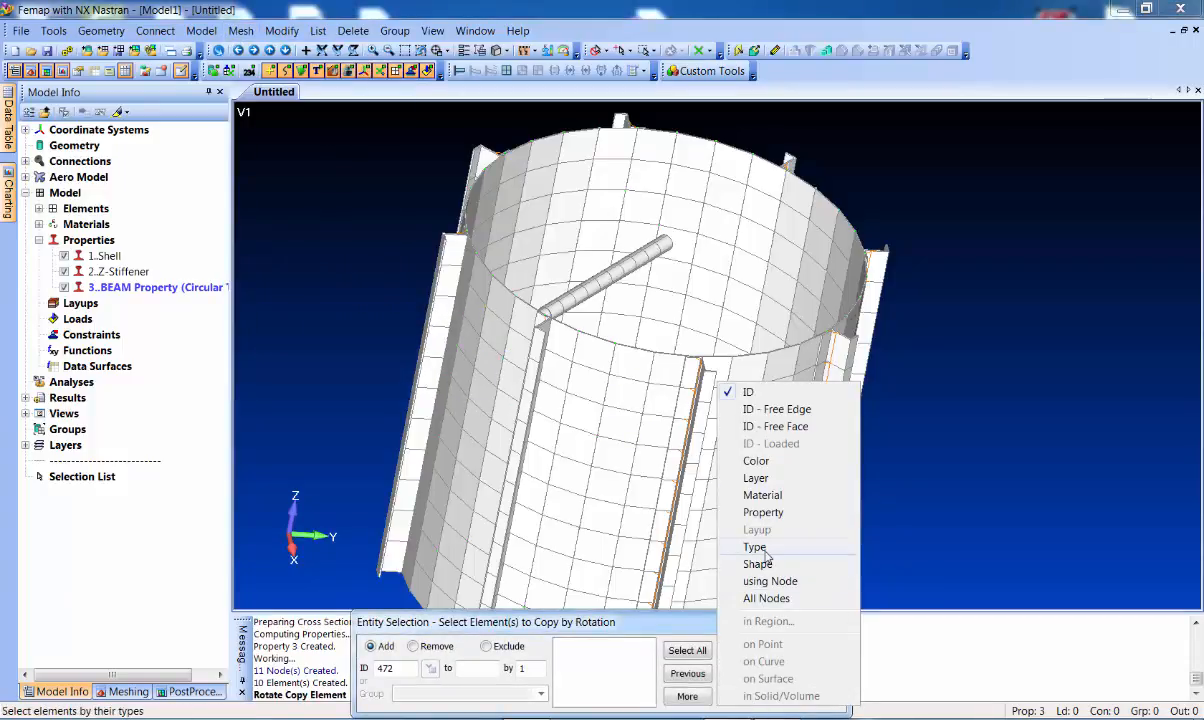
click(760, 499)
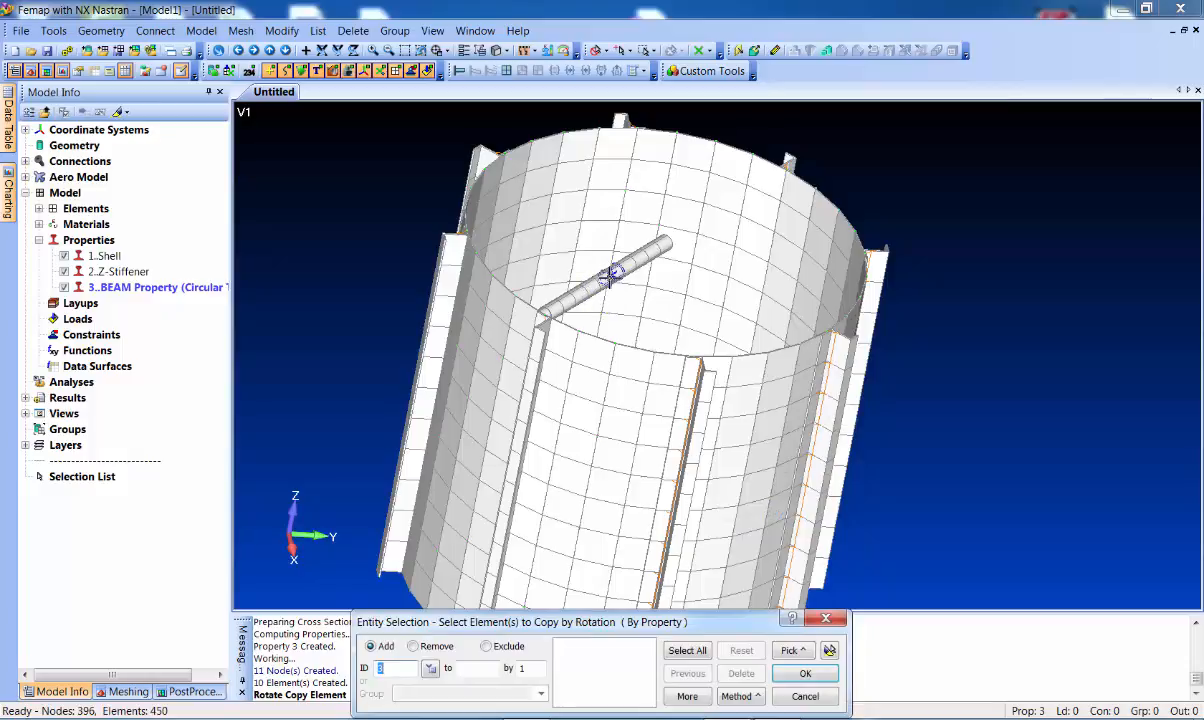
click(610, 272)
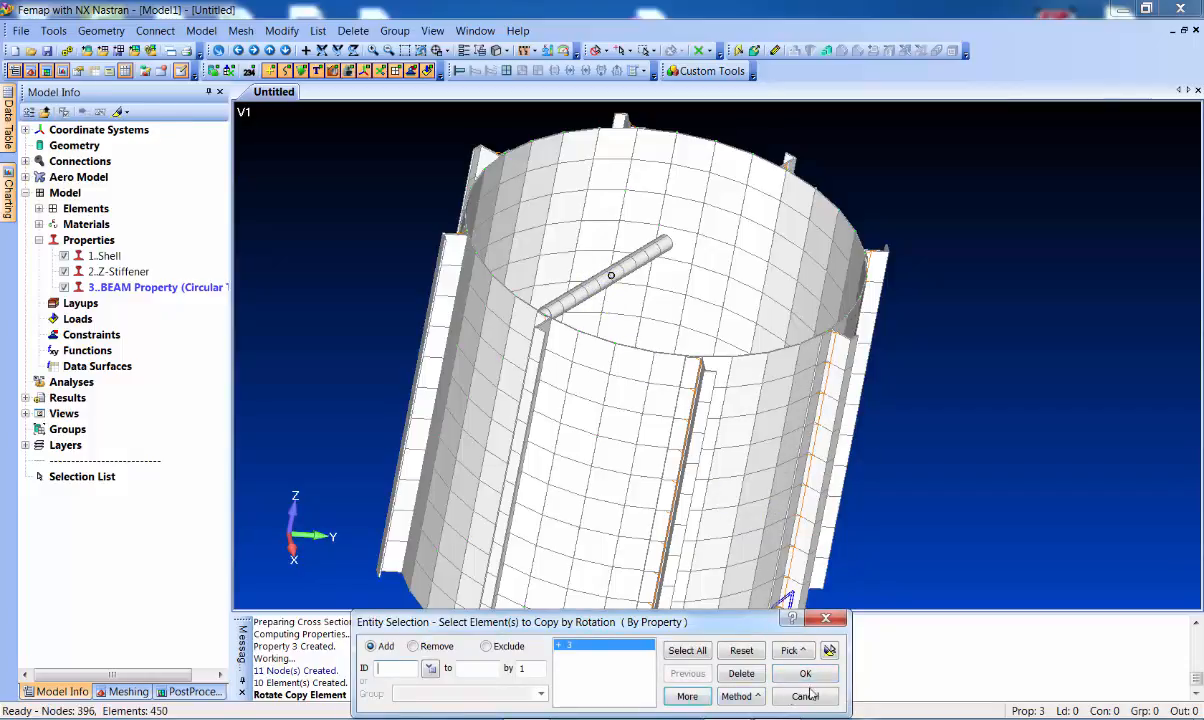
click(740, 697)
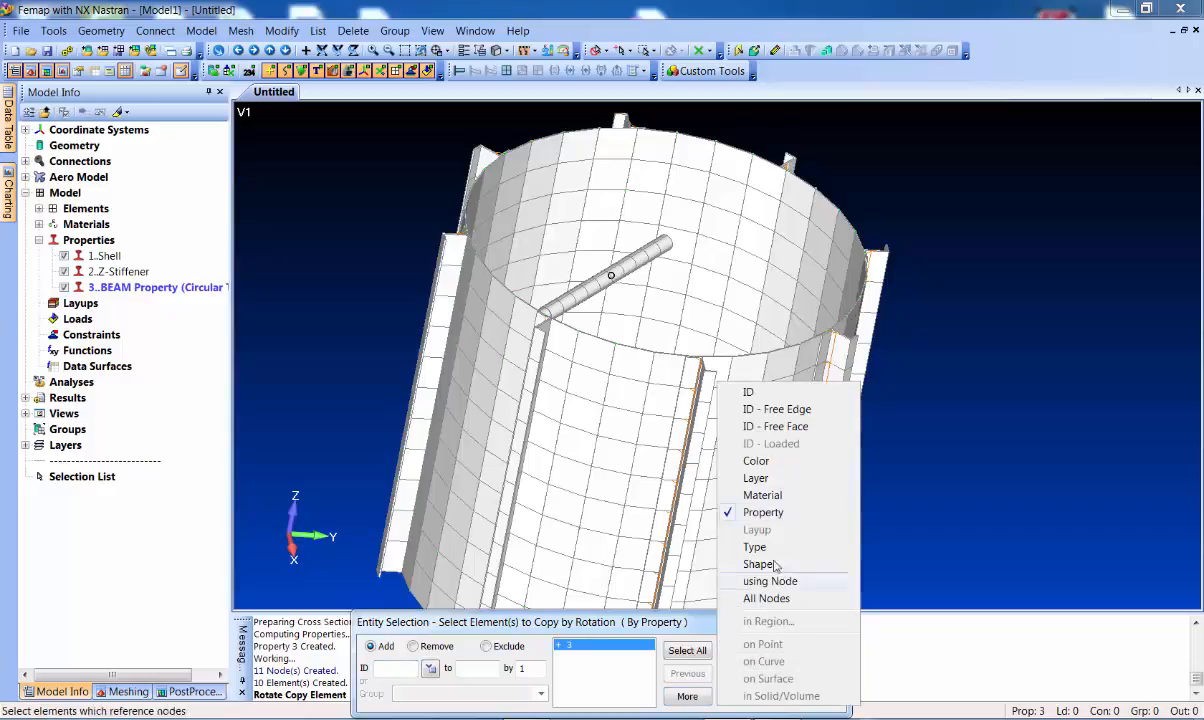
click(770, 390)
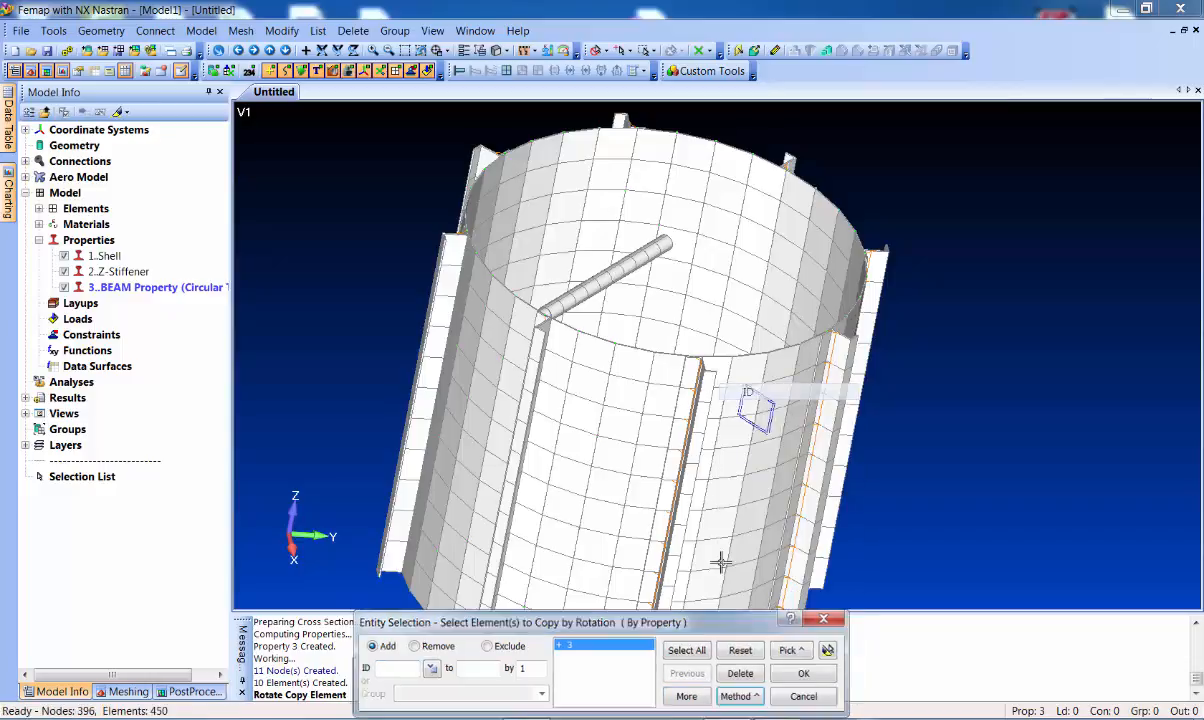
click(829, 650)
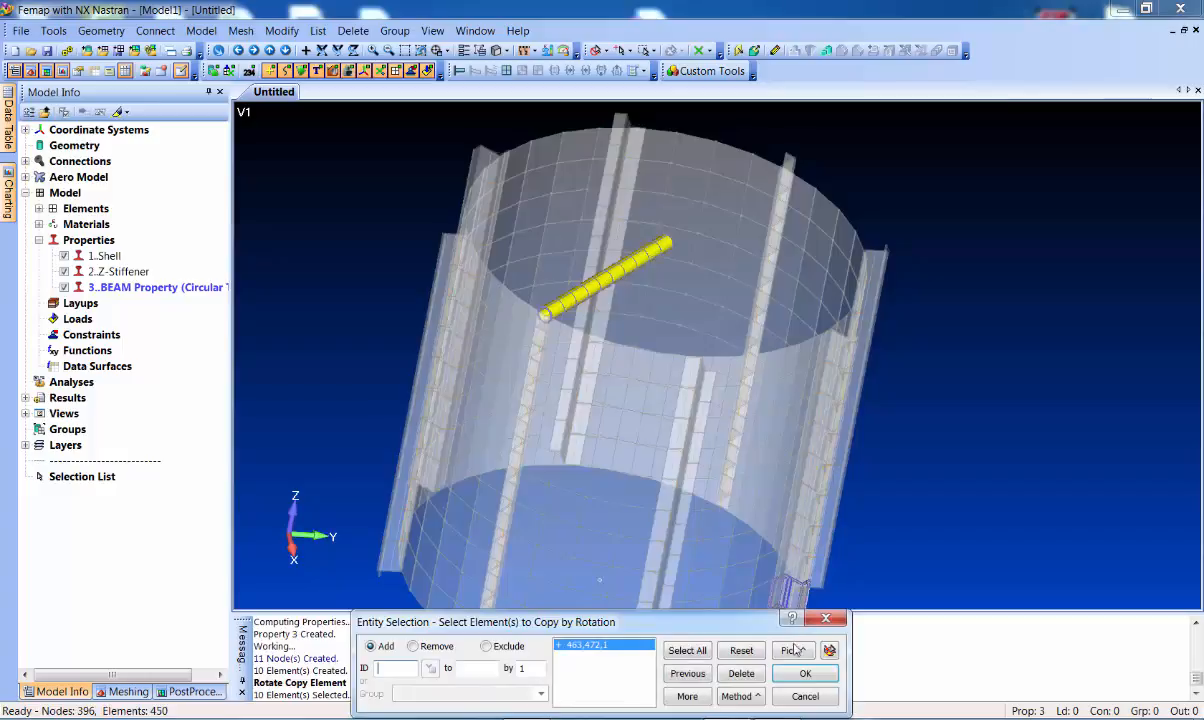
click(805, 673)
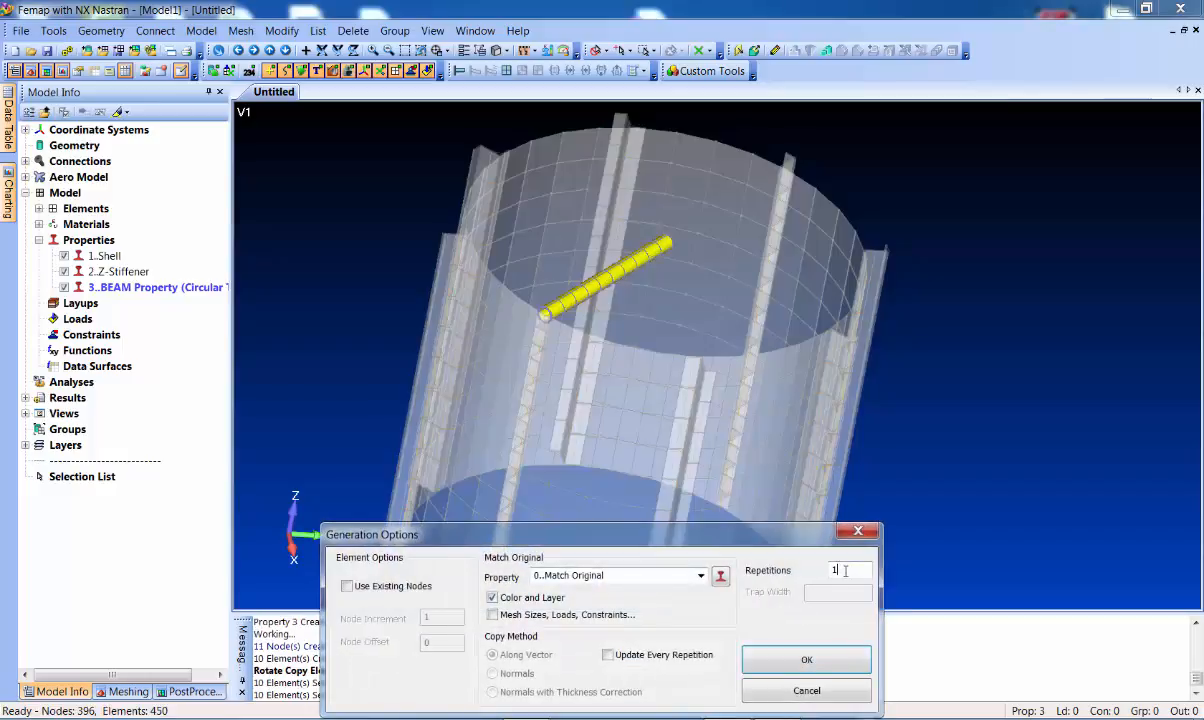
Generate seven rotated copies of the tube spoke around the cylinder's central Z axis, 45 degrees per repetition
click(807, 655)
text(0)
key(Tab)
text(0)
key(Tab)
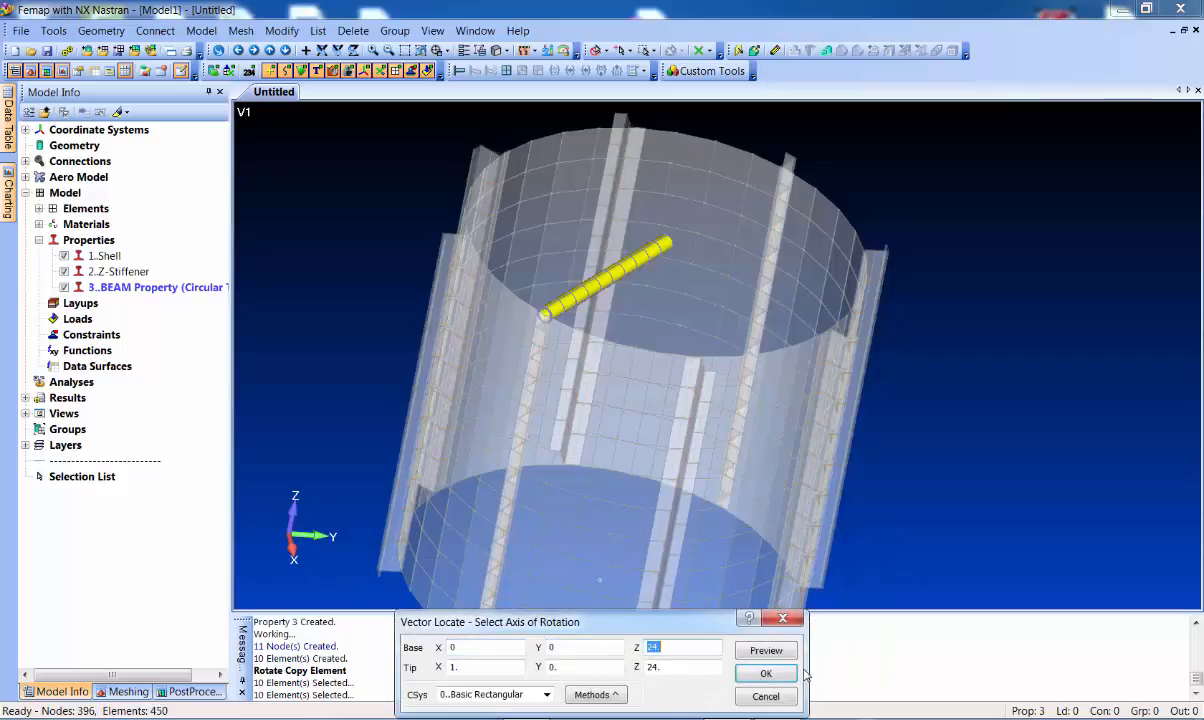
key(Return)
text(4)
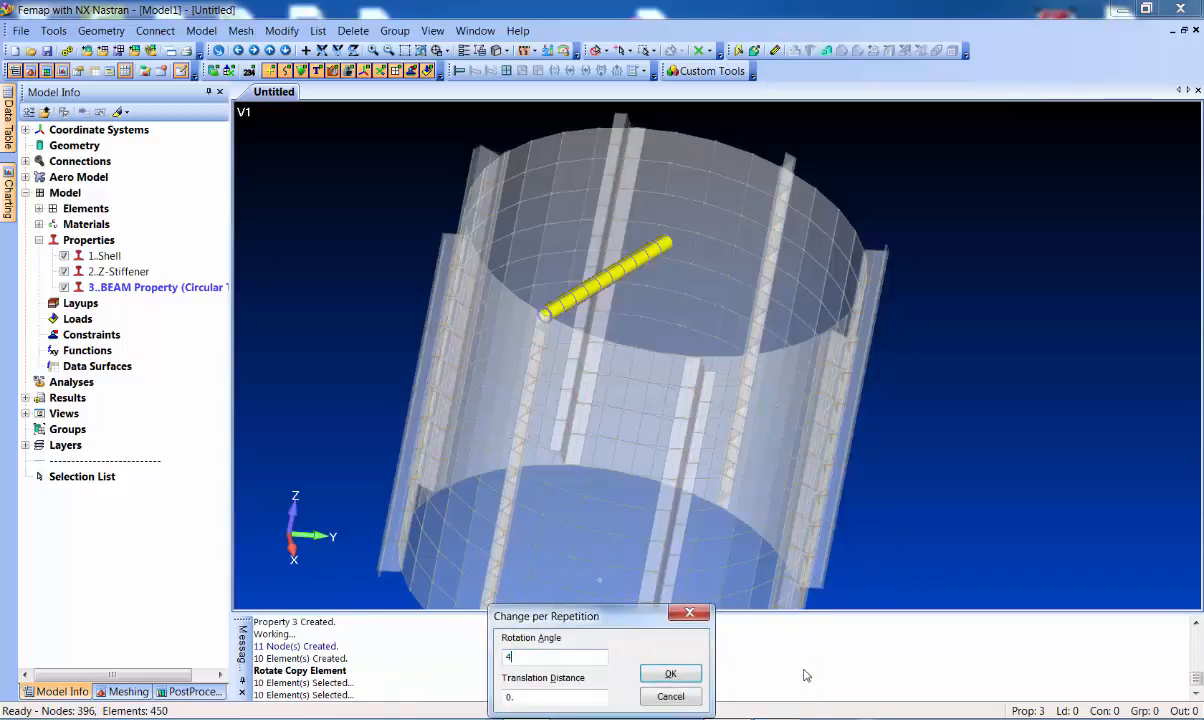
text(5)
key(Return)
Check all nodes for coincidence, preview the matching nodes, and merge them with the Merge action and Safe Merge
mouse_move(656, 309)
middle_down()
mouse_move(666, 344)
mouse_move(662, 302)
middle_up()
click(53, 30)
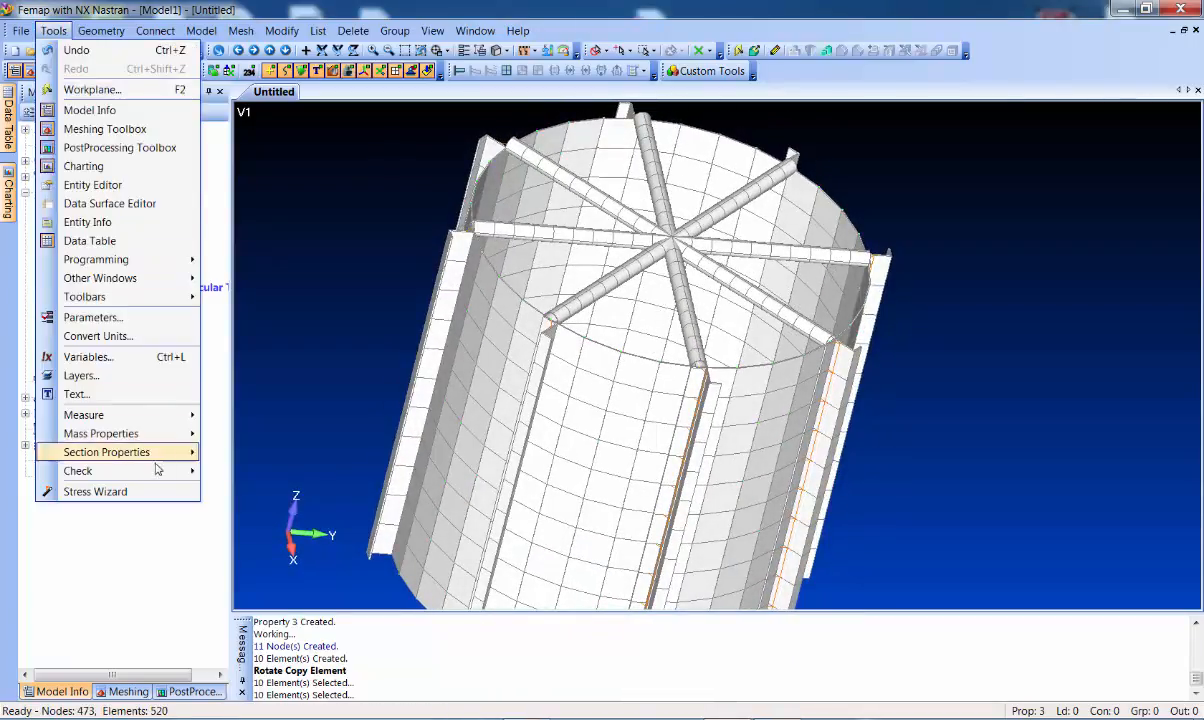
mouse_move(152, 468)
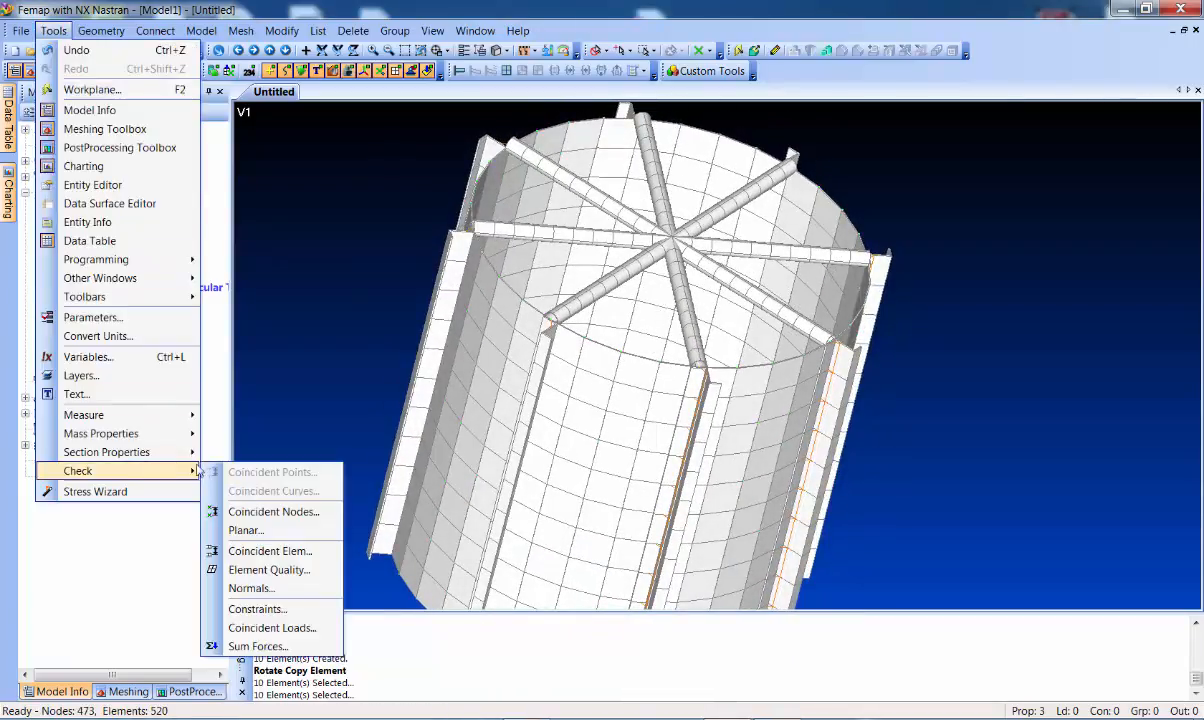
click(272, 512)
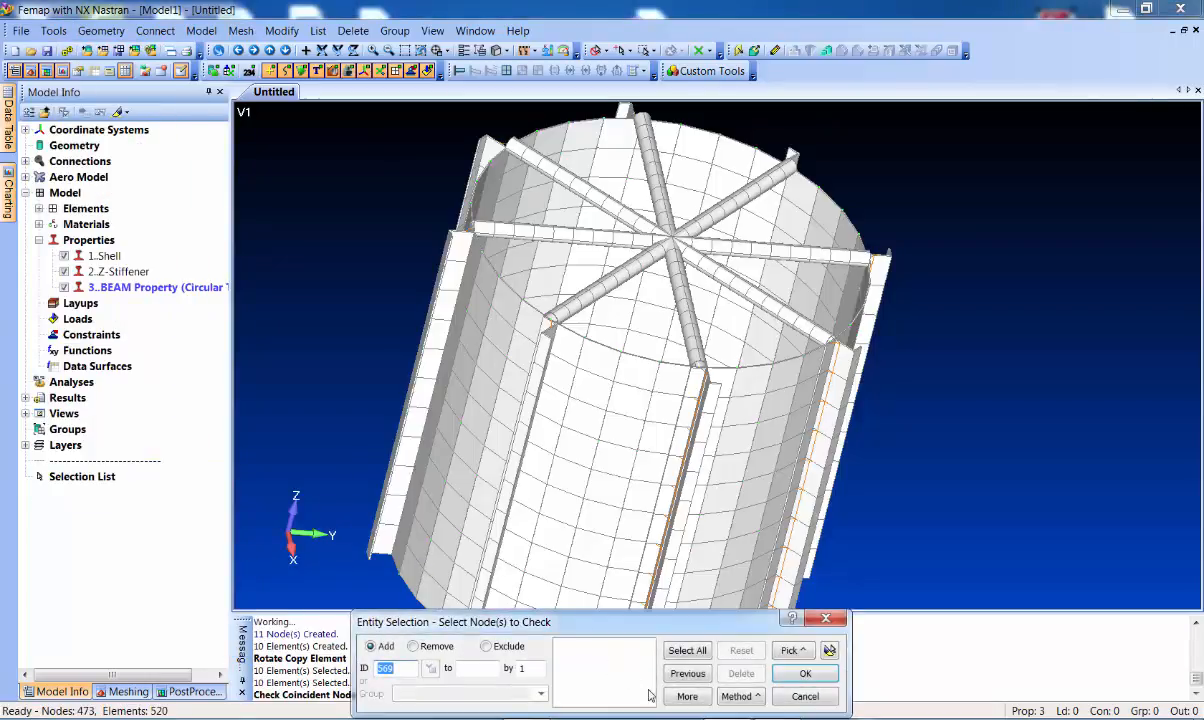
click(687, 651)
click(805, 673)
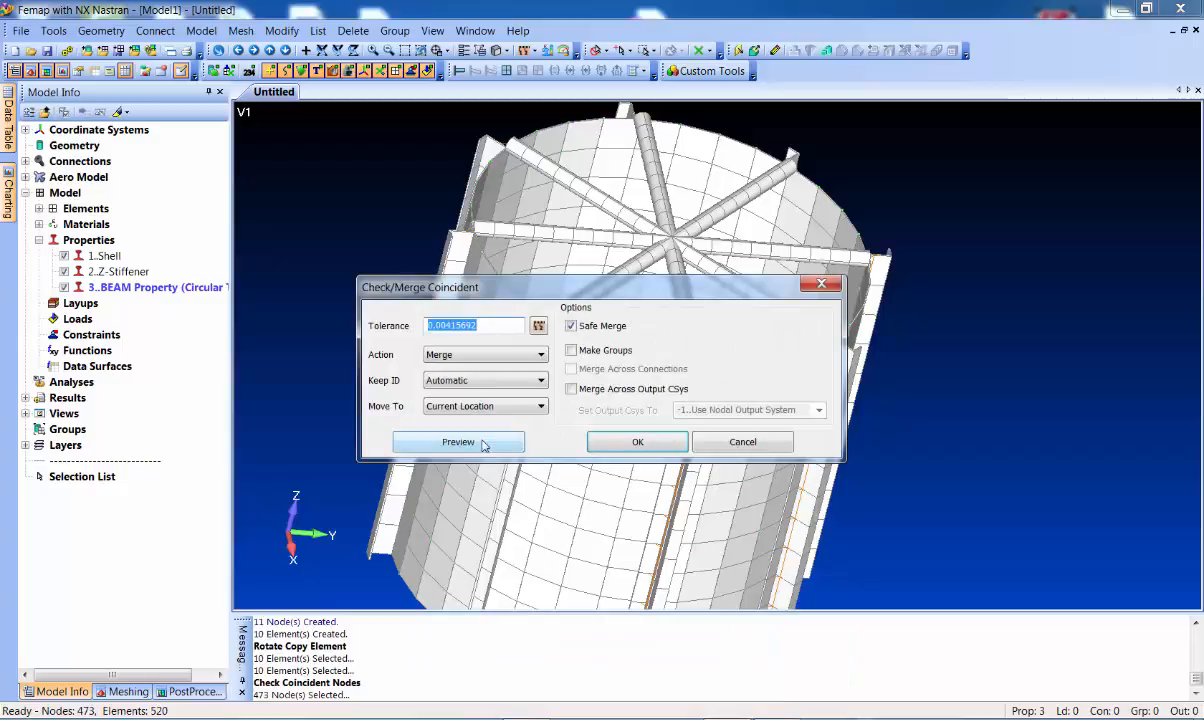
click(474, 441)
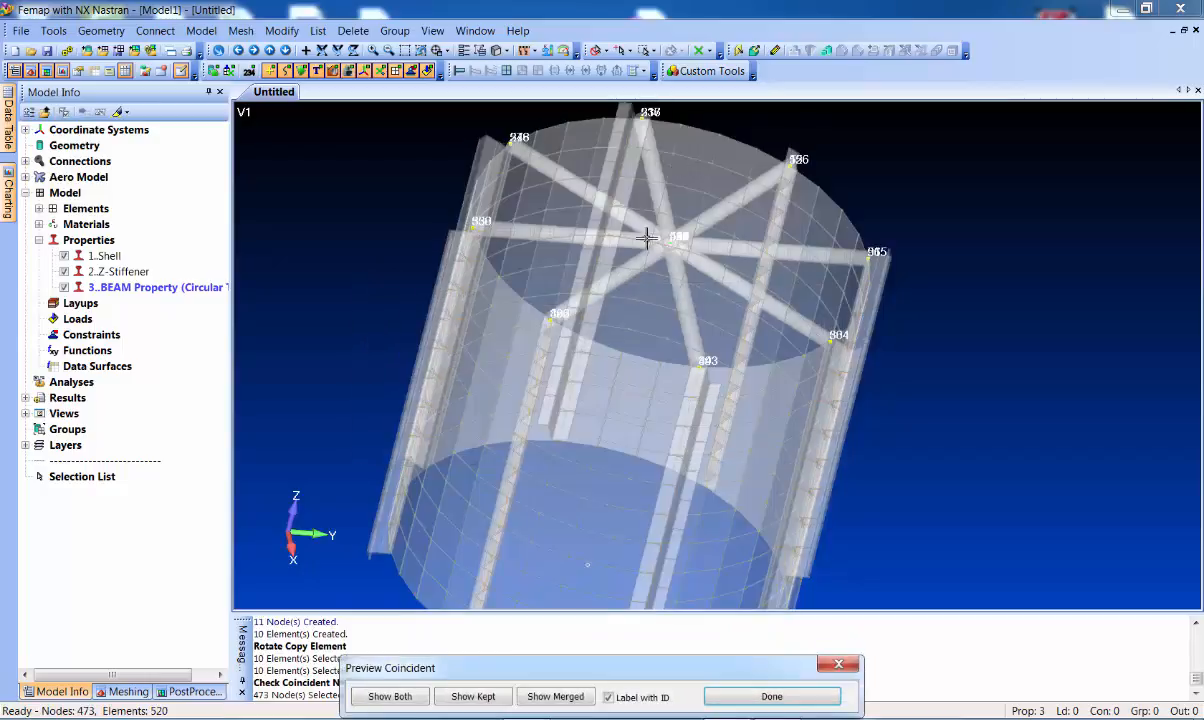
click(781, 700)
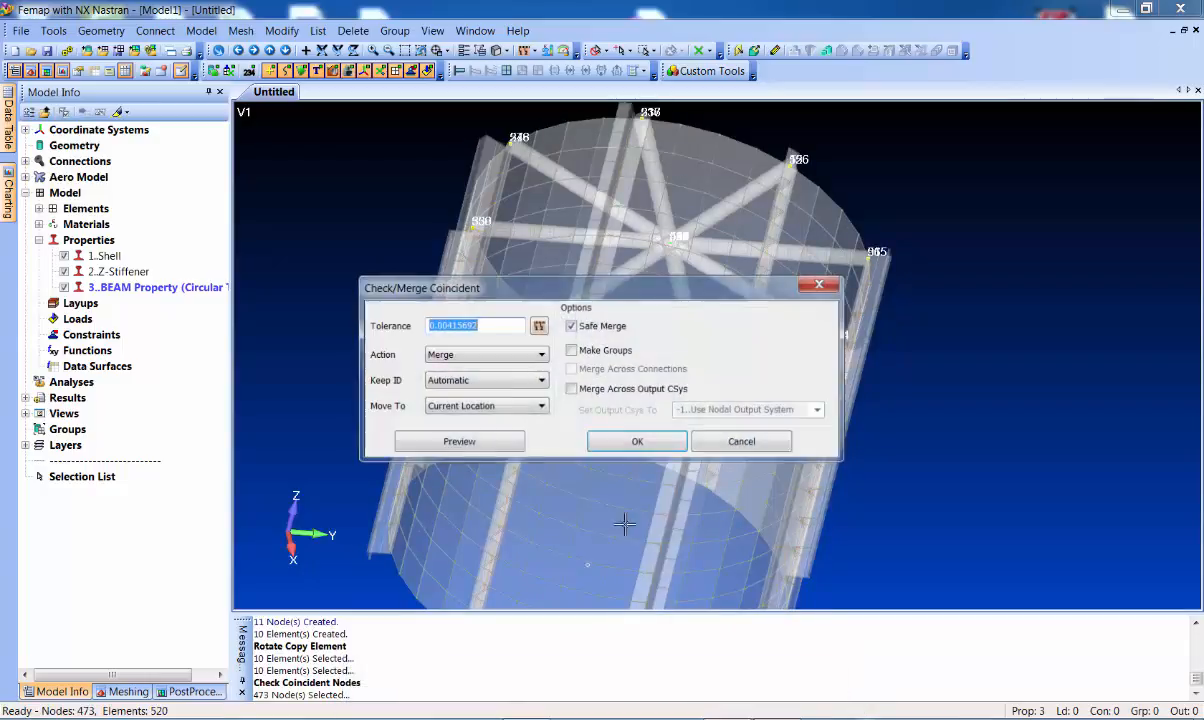
click(625, 416)
Start an element copy and select all circular tube beam spokes by their property
middle_drag(1000, 385, 1051, 556)
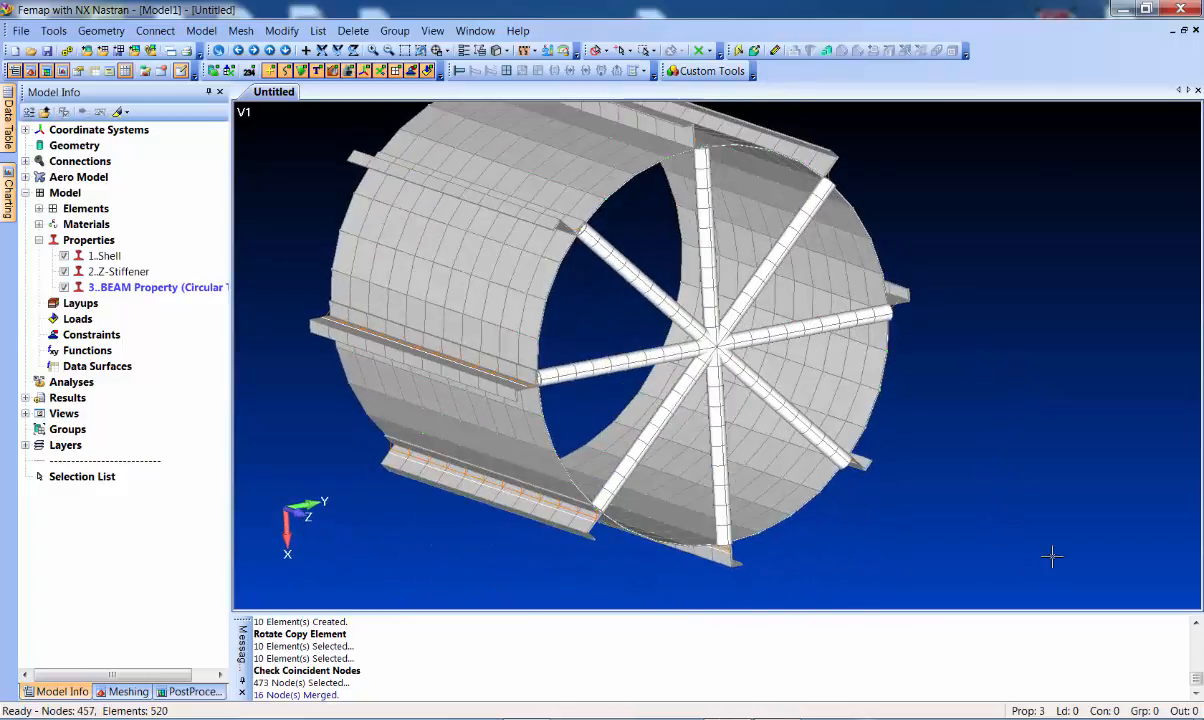
click(241, 30)
mouse_move(300, 261)
click(420, 279)
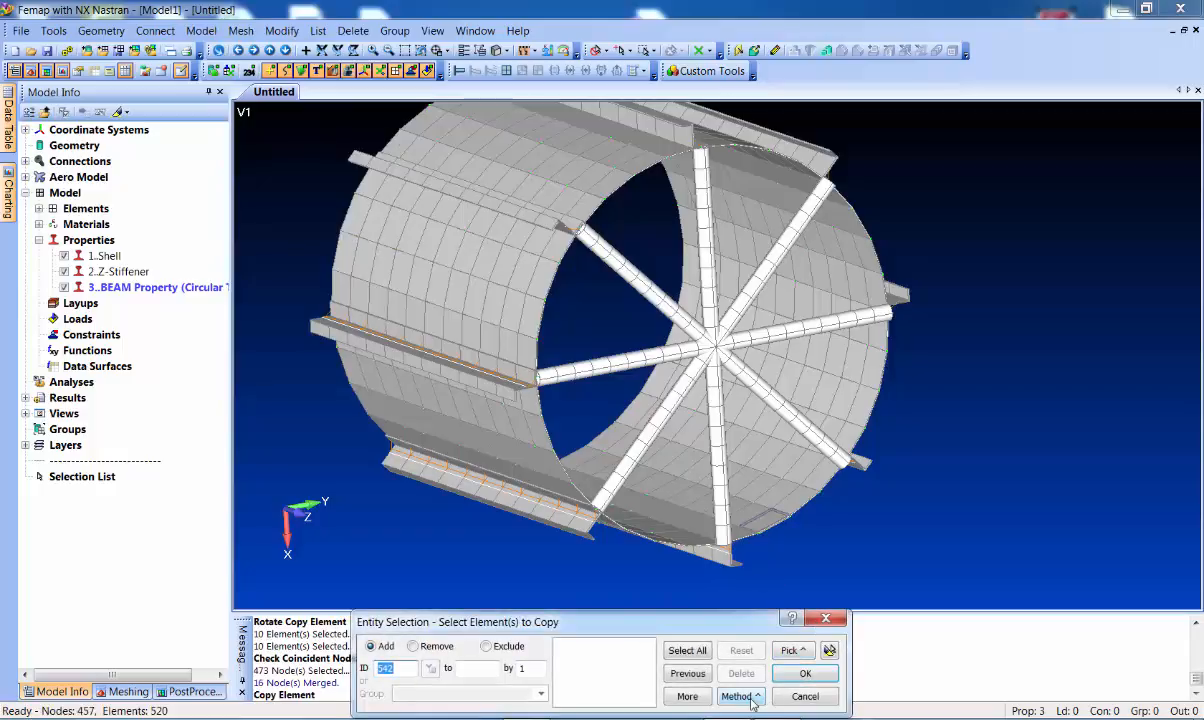
click(752, 700)
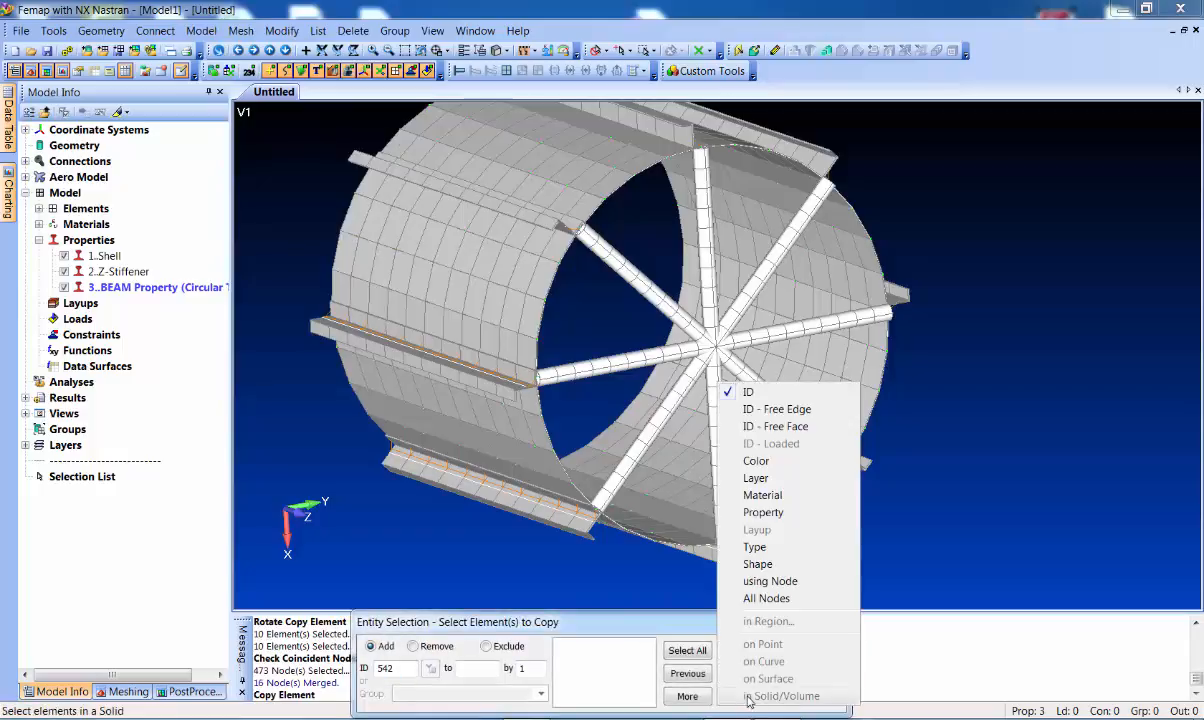
click(767, 513)
click(631, 359)
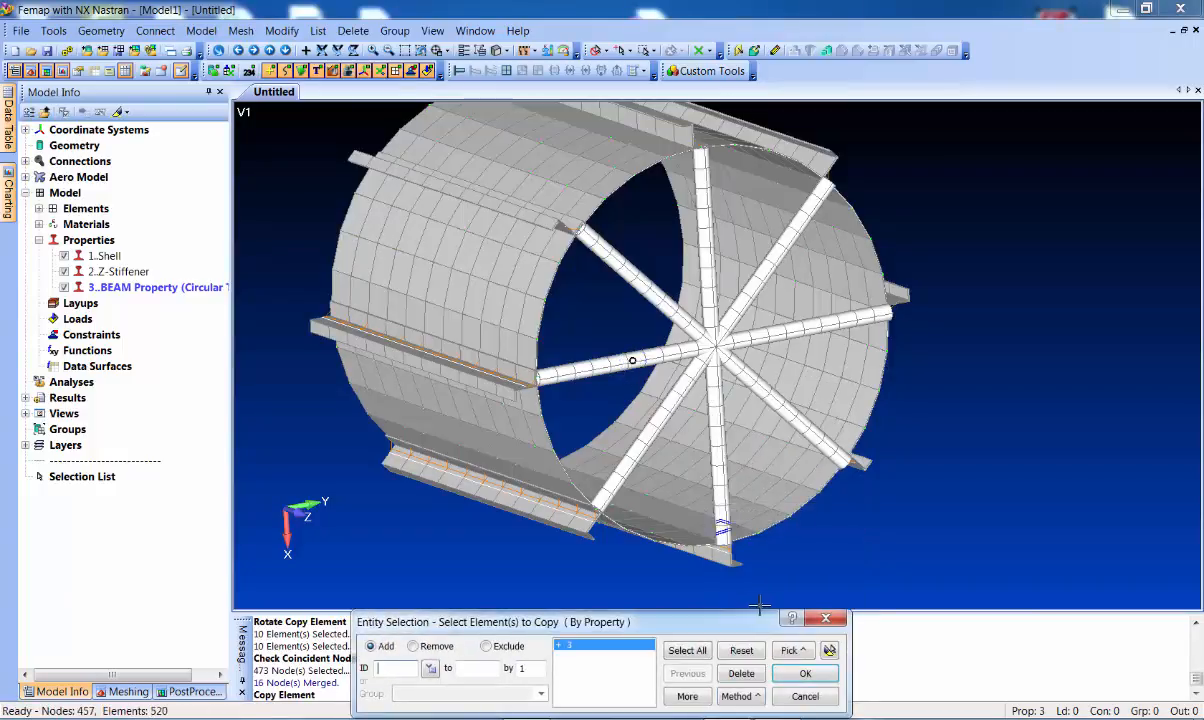
click(798, 673)
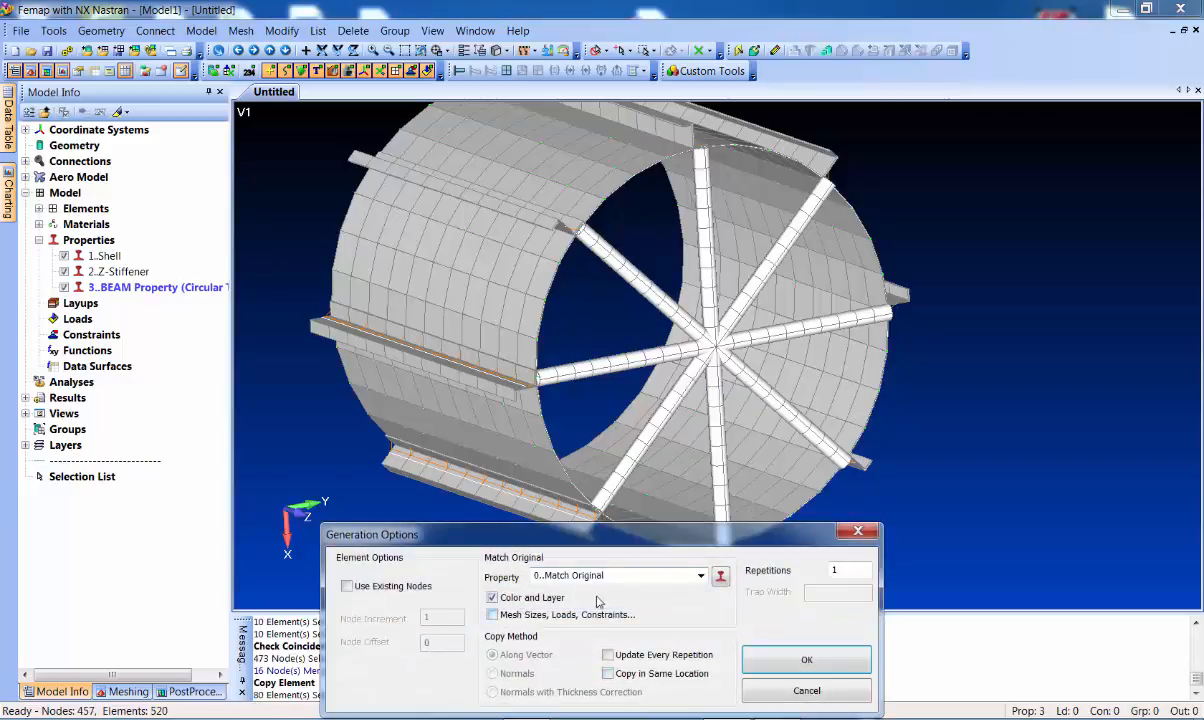
Copy the spokes with one repetition along a vector from a spoke's rim node to the opposite end of the same stiffener
click(830, 663)
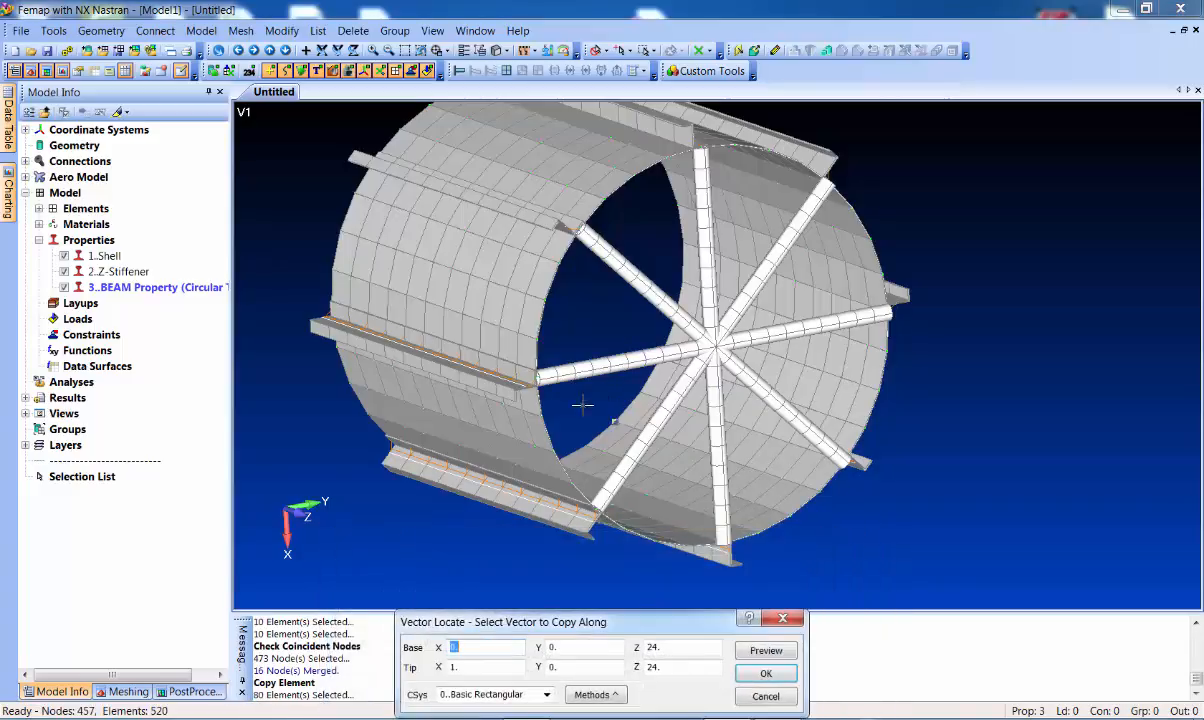
click(535, 378)
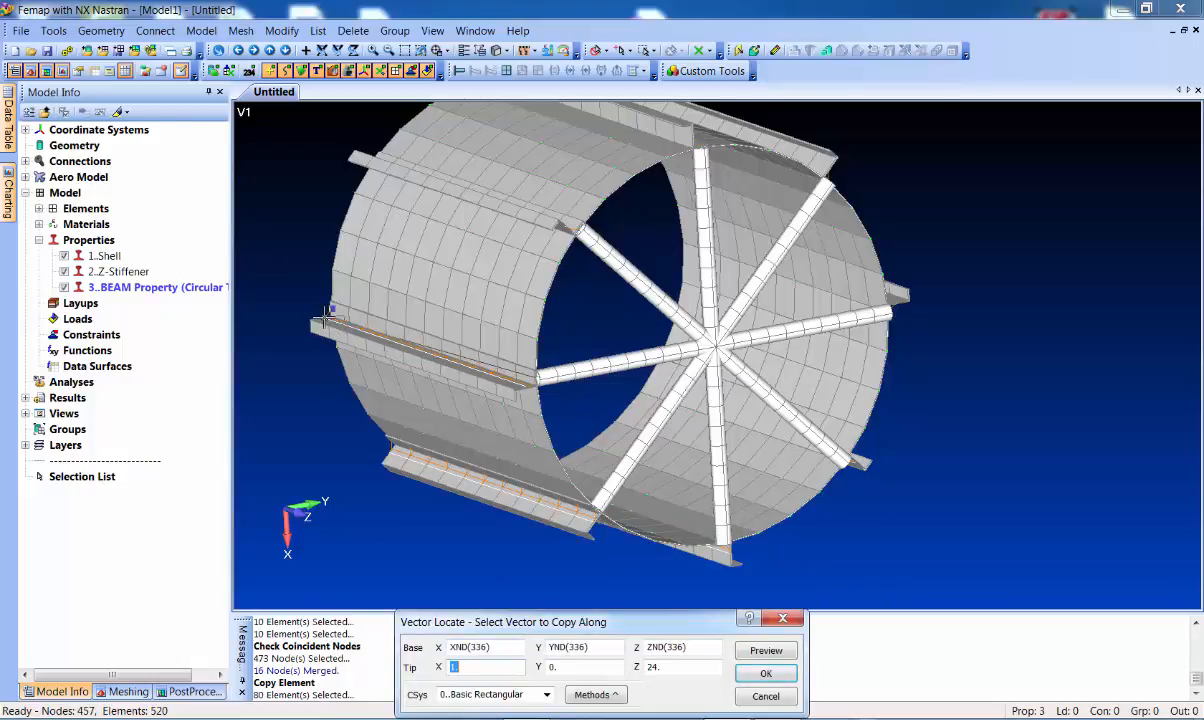
key(Return)
Run the coincident node check on the whole model again, preview the matches, and merge the copied spokes' nodes with the shell
middle_drag(261, 298, 612, 285)
click(53, 30)
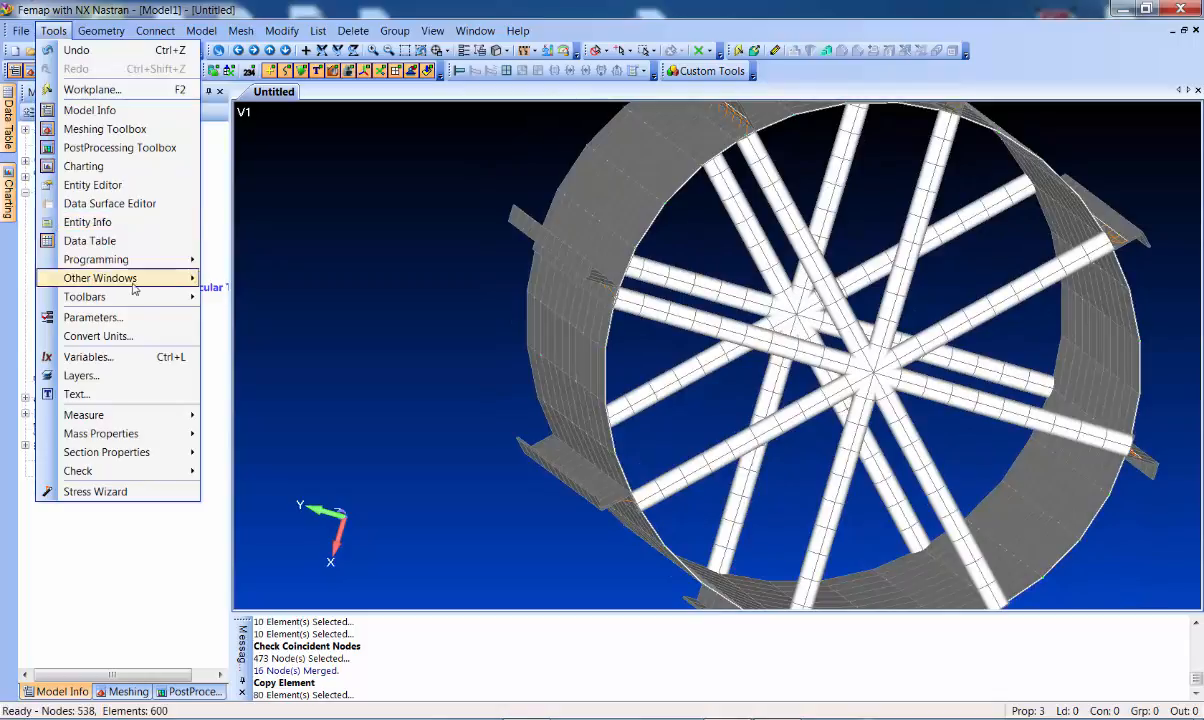
mouse_move(152, 469)
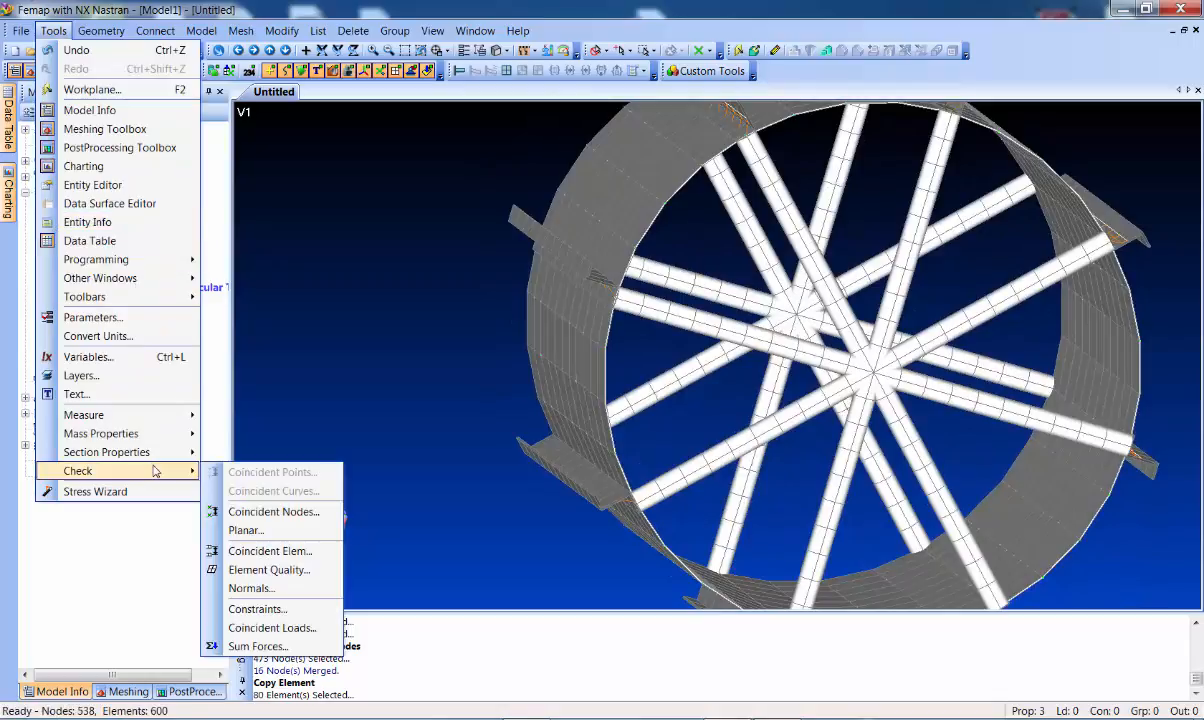
click(290, 512)
click(689, 651)
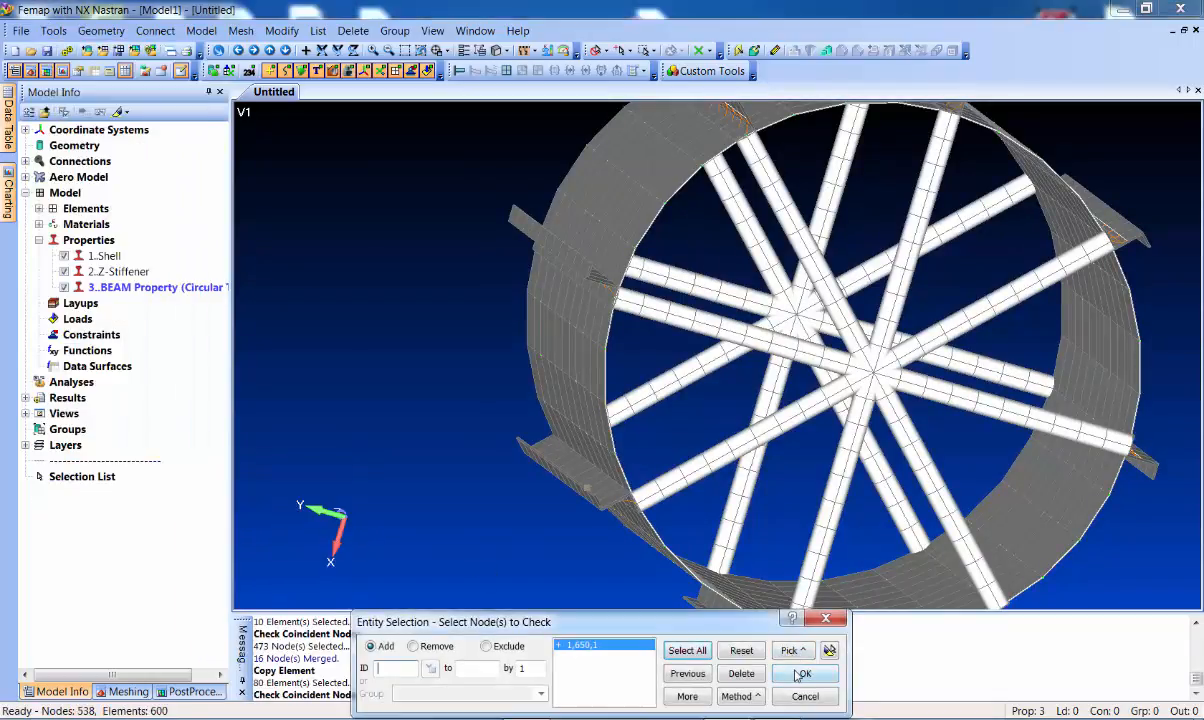
click(805, 674)
click(459, 442)
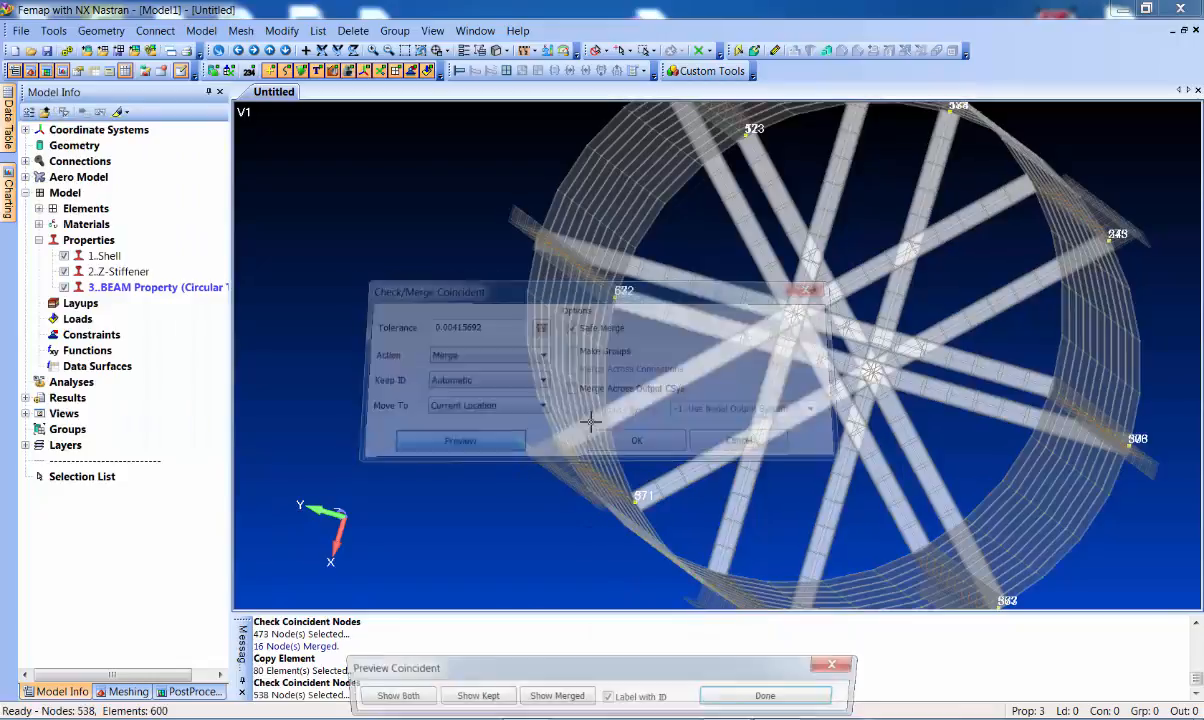
click(770, 696)
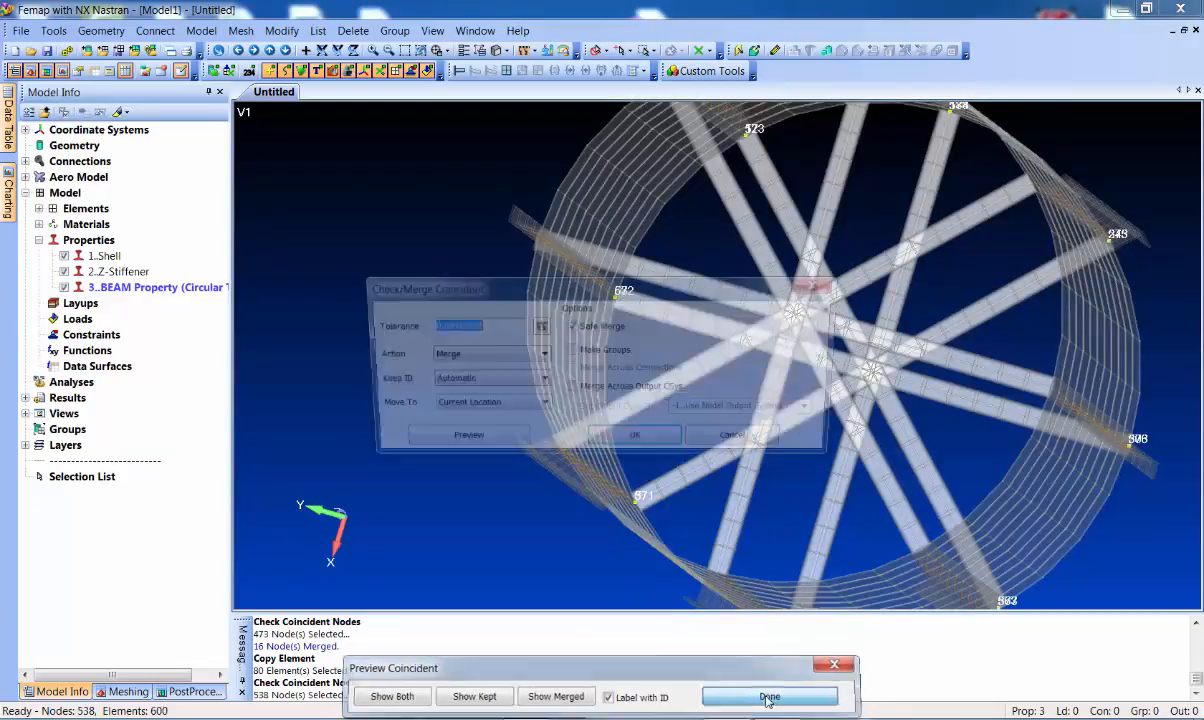
click(638, 442)
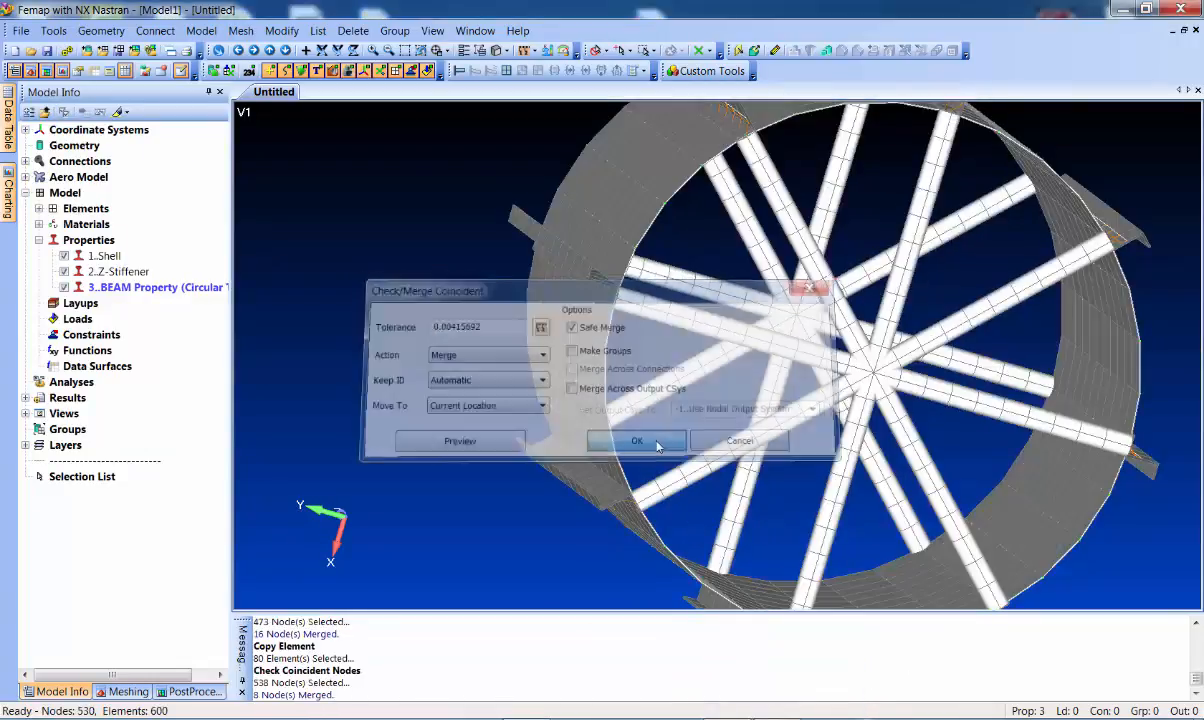
Turn on the Shrink display and turn off Thickness/Cross Section so the spokes show as lines around the hub
middle_drag(500, 355, 637, 360)
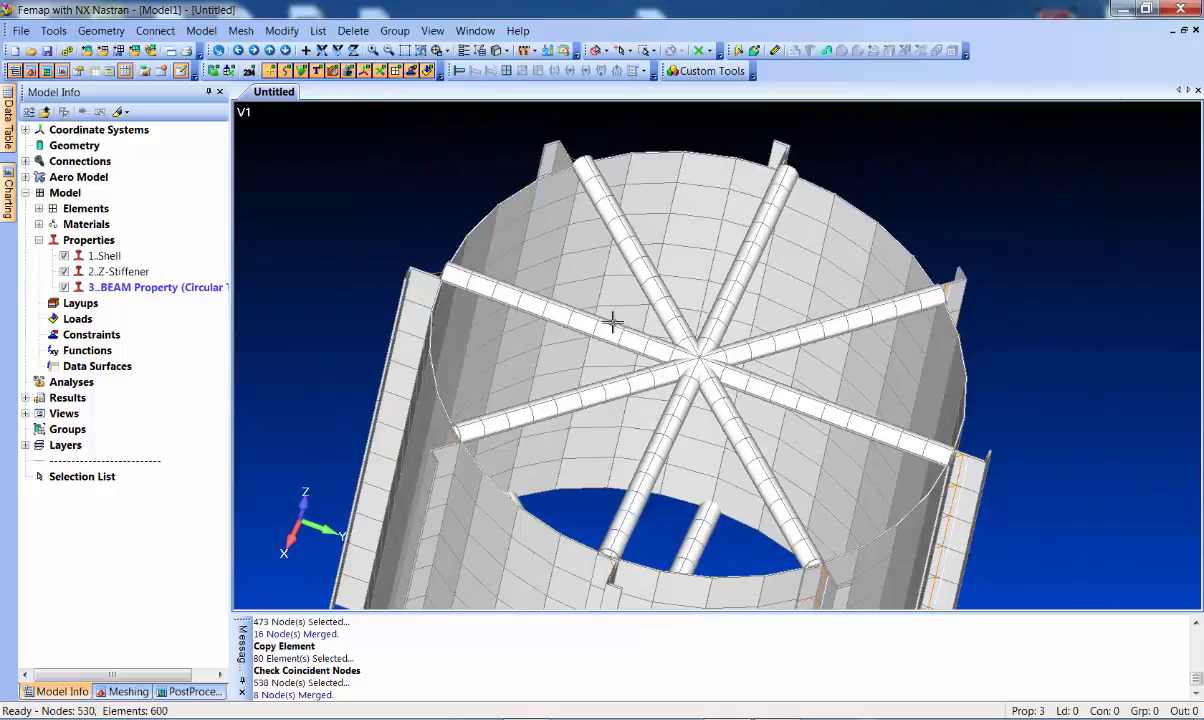
mouse_move(735, 393)
middle_down()
mouse_move(720, 370)
mouse_move(749, 406)
middle_up()
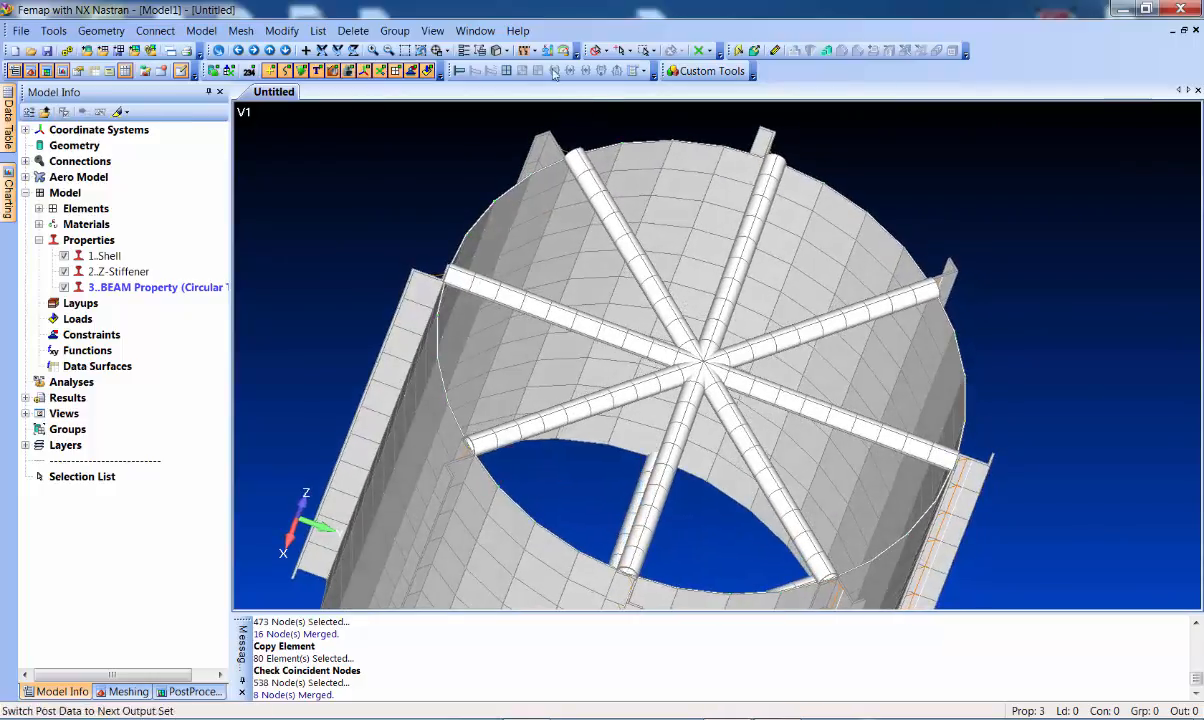
click(500, 50)
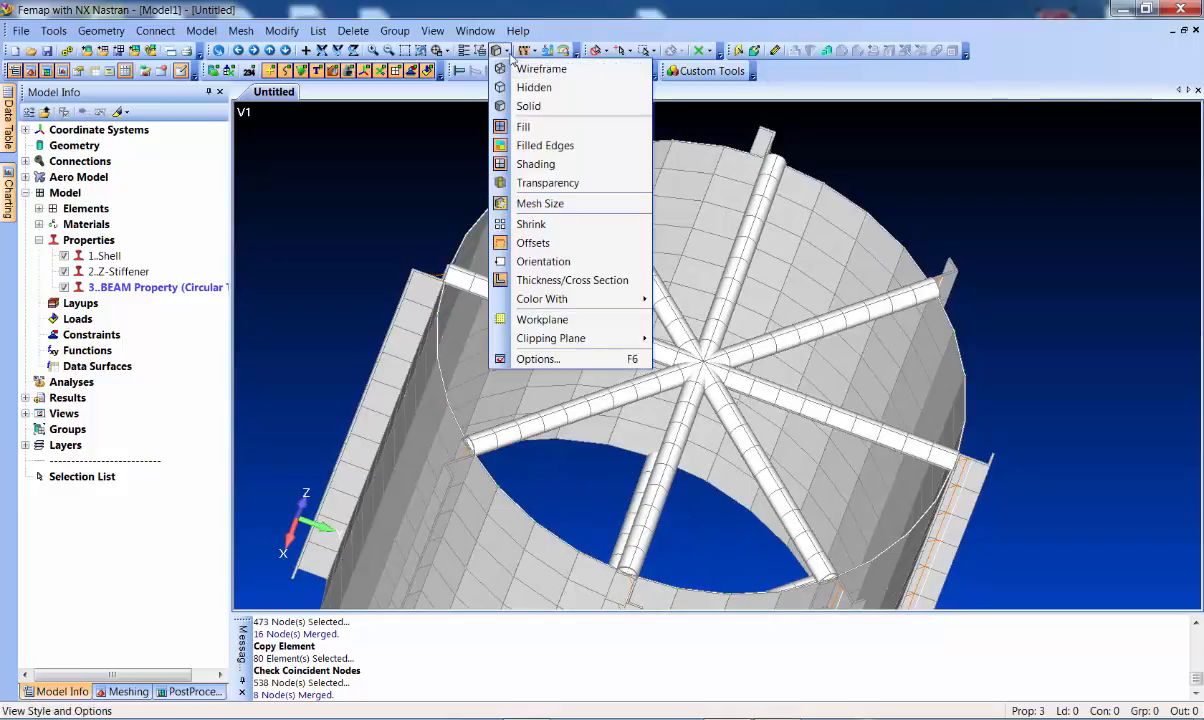
click(552, 224)
middle_drag(610, 317, 590, 230)
click(508, 50)
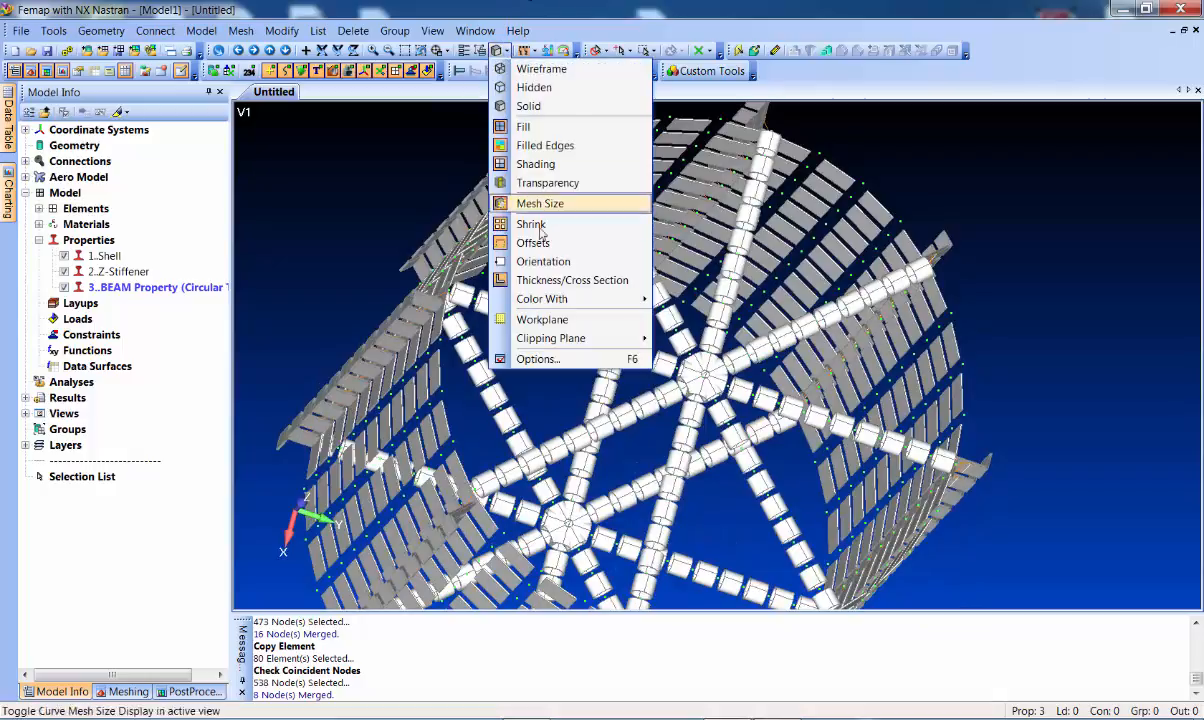
click(530, 276)
scroll(657, 397, up, 3)
scroll(656, 397, up, 2)
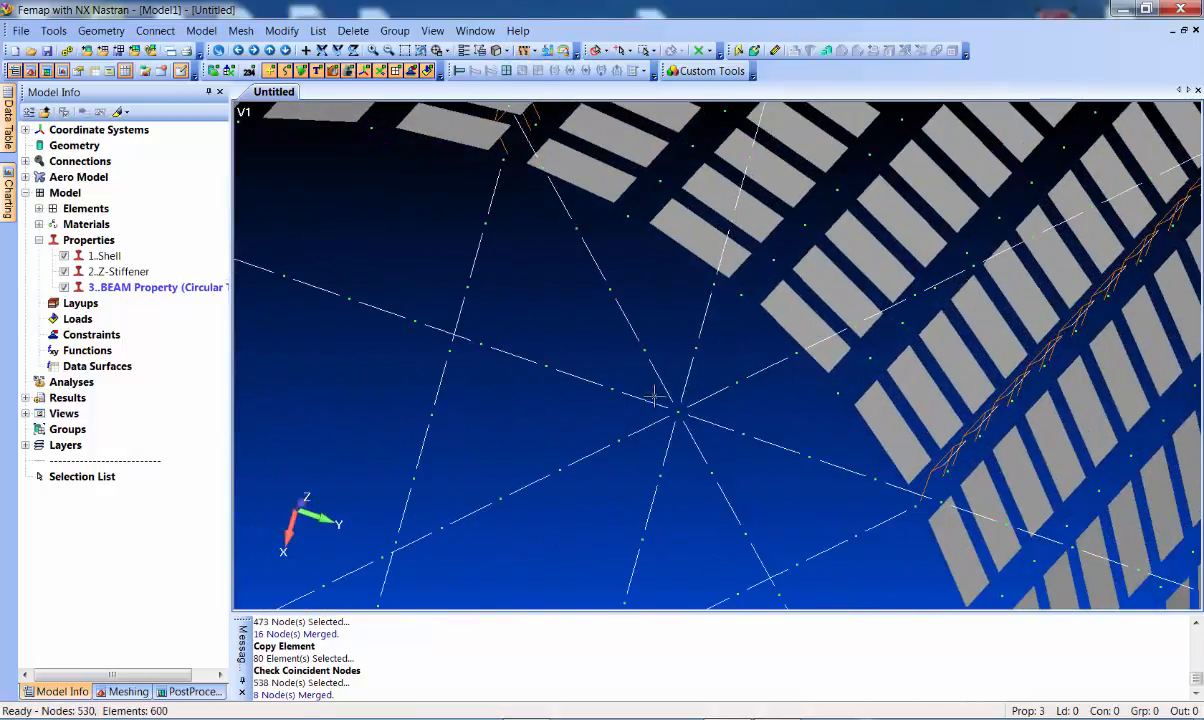
Start creating an element at the hub, using the 1..Shell property and the plate element type
ctrl+middle_drag(629, 414, 646, 381)
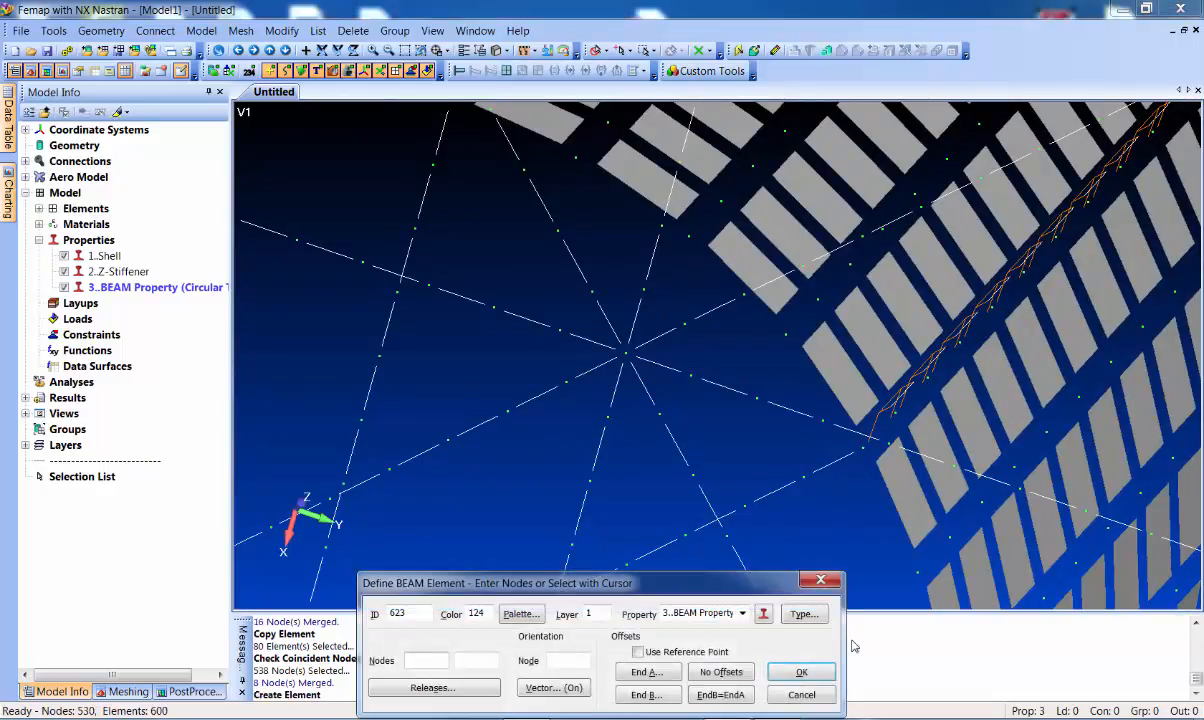
click(702, 613)
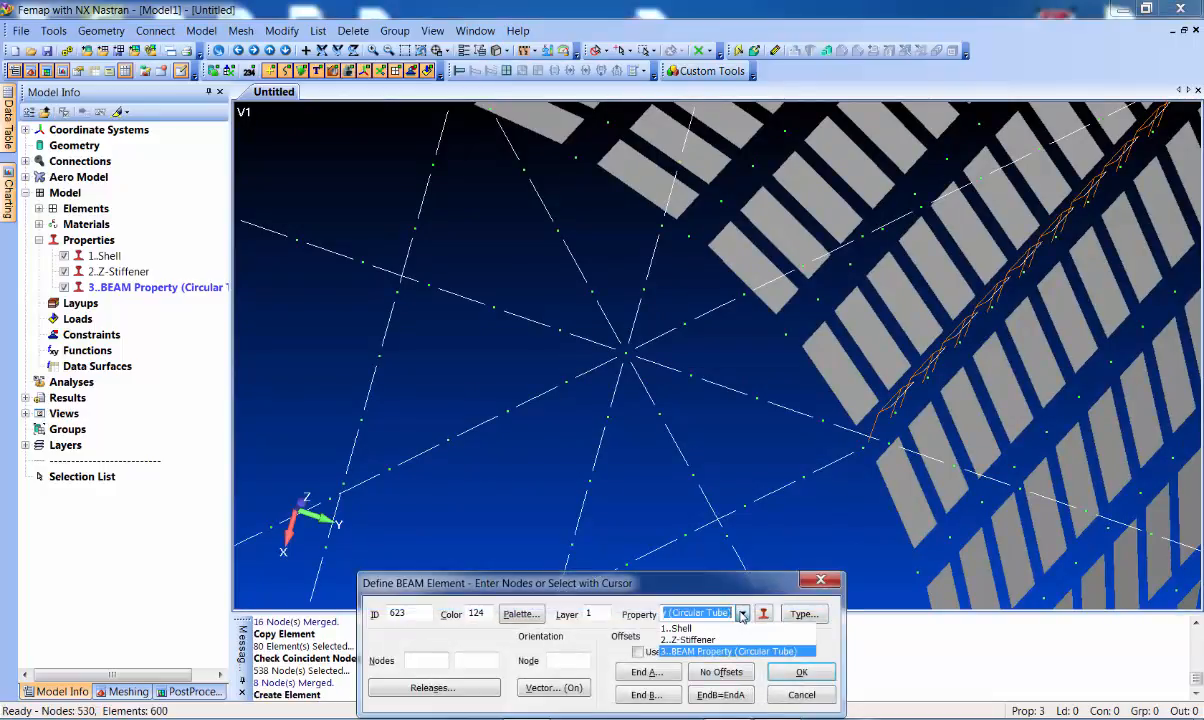
click(702, 630)
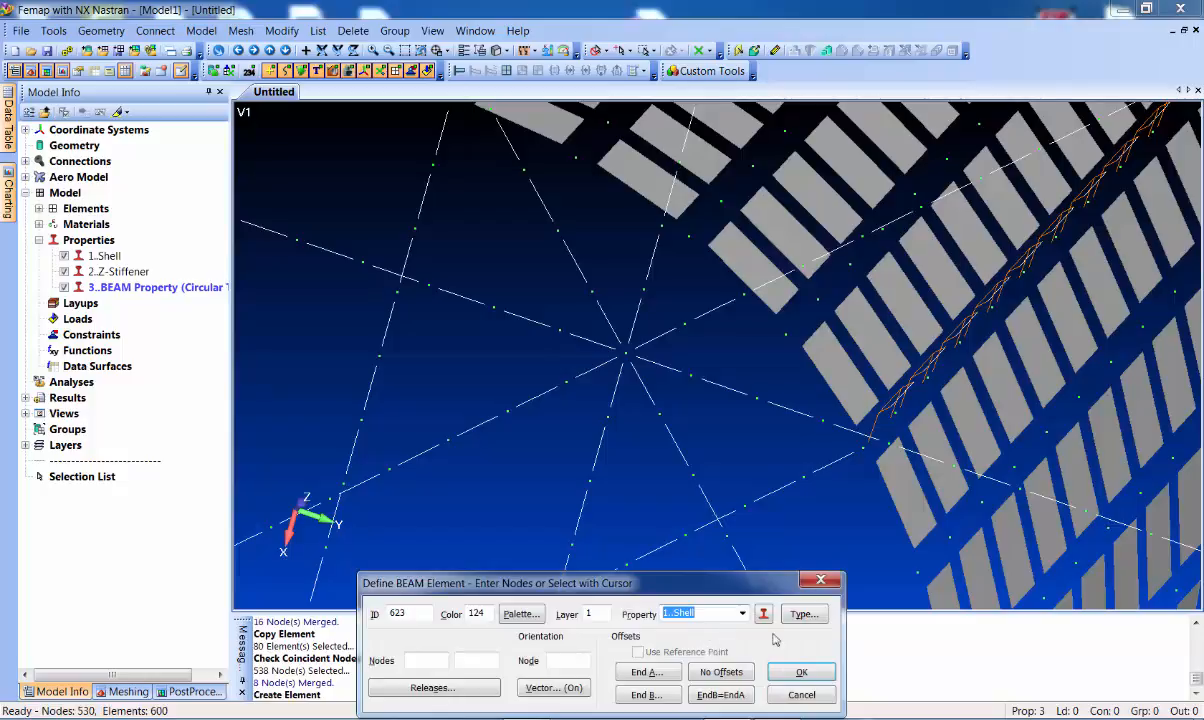
click(803, 614)
click(1101, 399)
click(1154, 675)
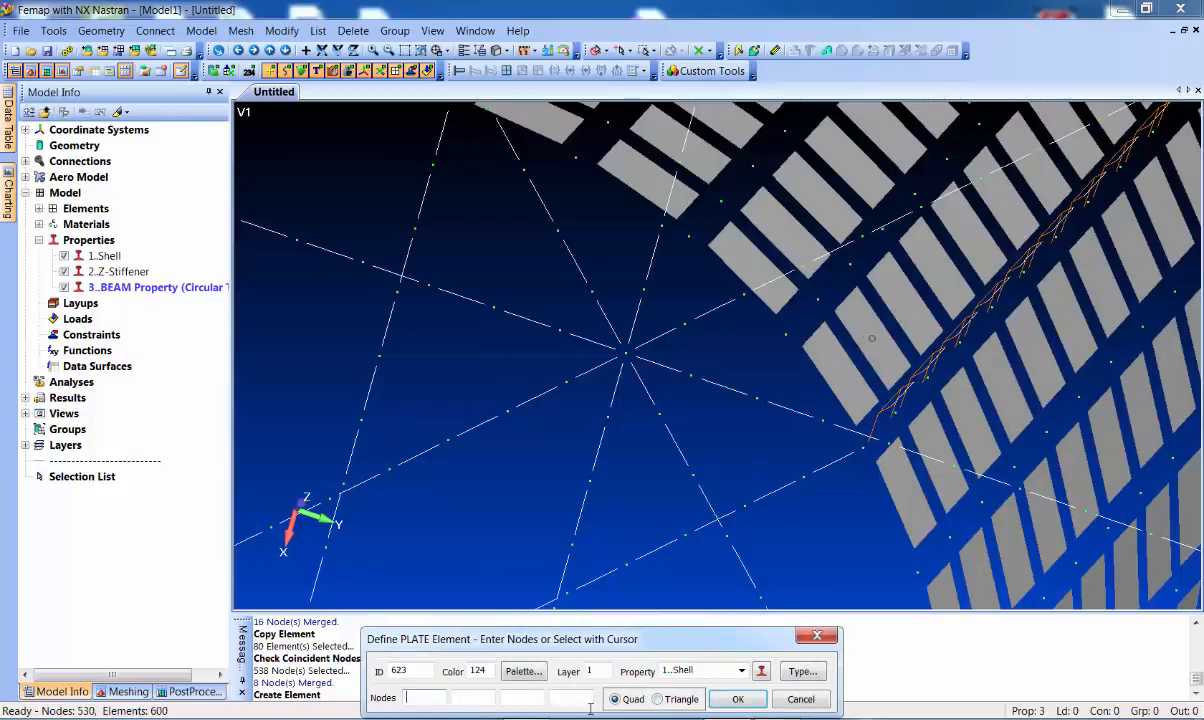
Set the plate shape to Triangle and create four adjacent triangular plates between the innermost spoke nodes and the center node
click(676, 701)
click(613, 427)
click(657, 418)
click(627, 360)
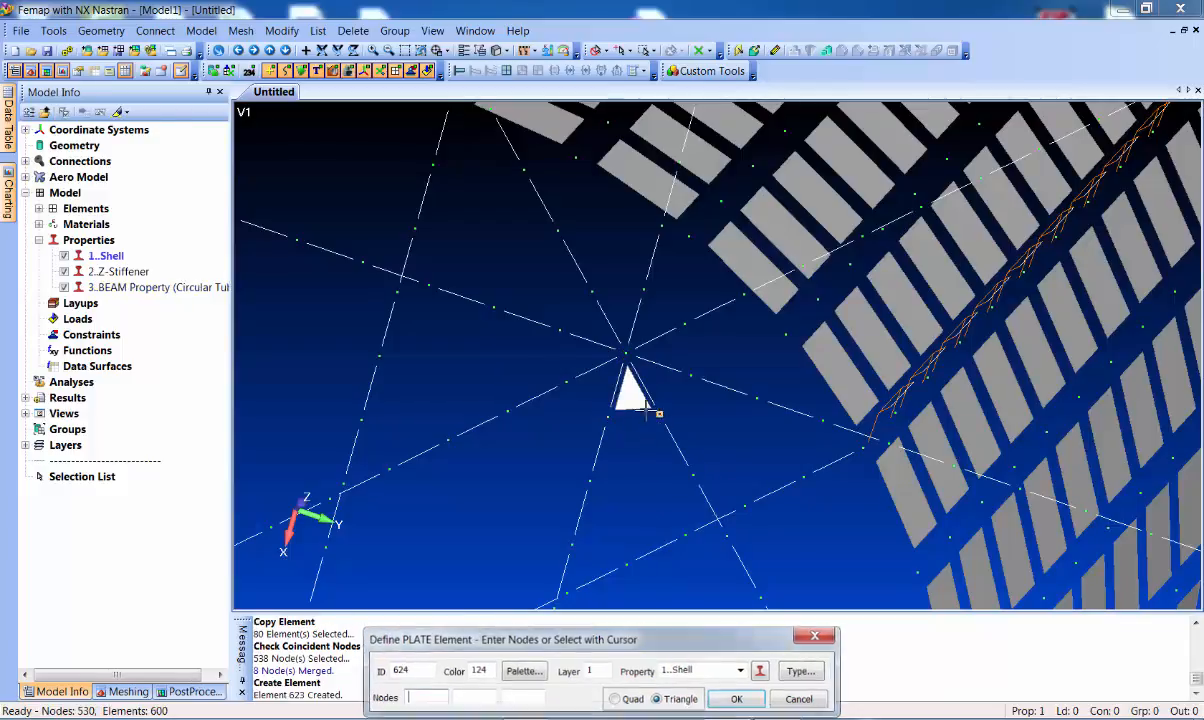
click(637, 360)
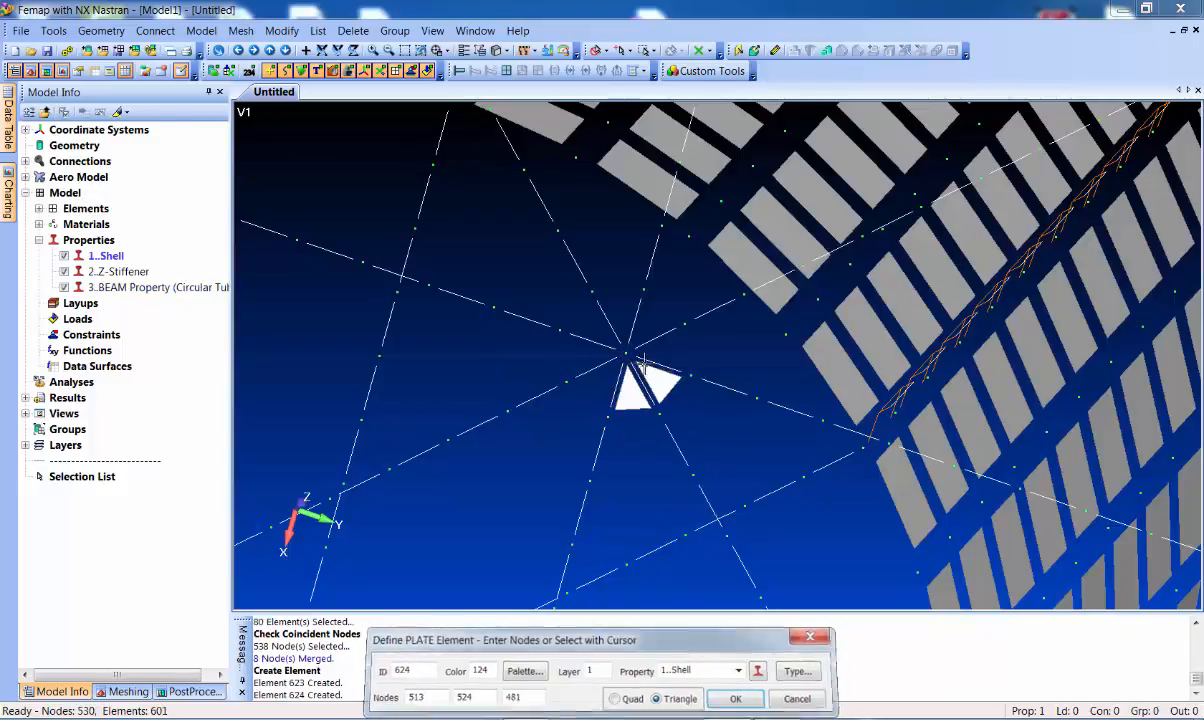
click(684, 324)
click(643, 290)
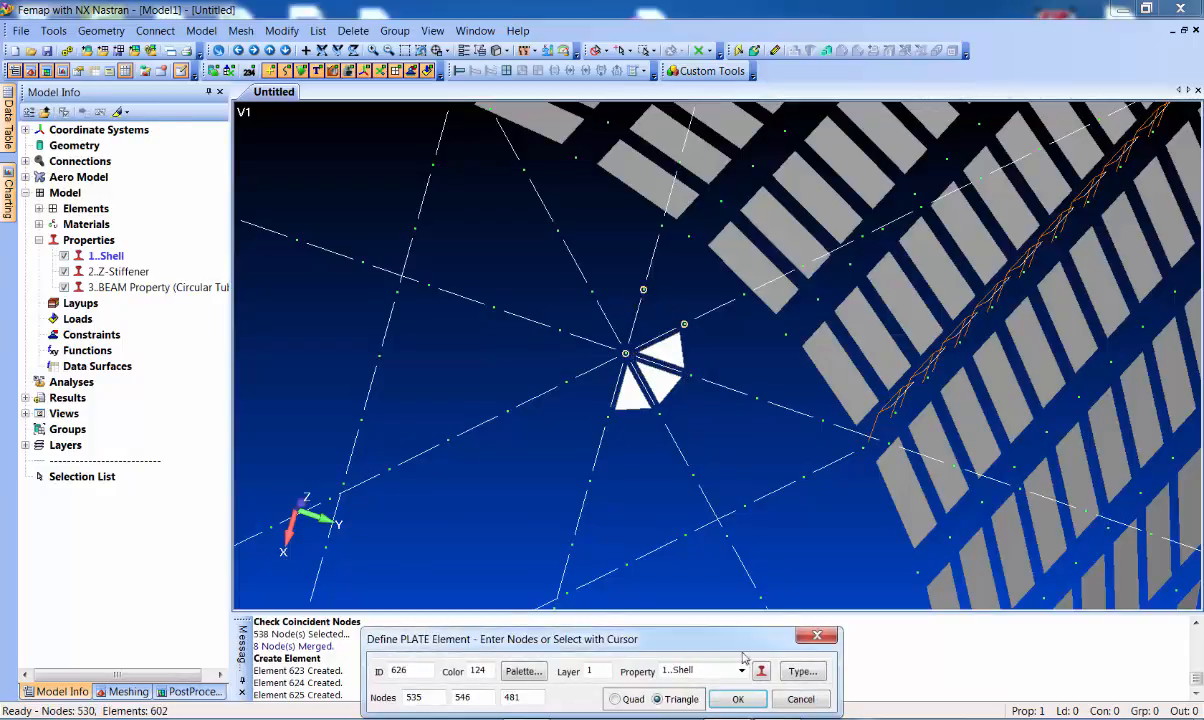
click(738, 699)
Create three more adjacent triangular plates between the innermost spoke nodes and the hub's center node
click(643, 290)
click(591, 291)
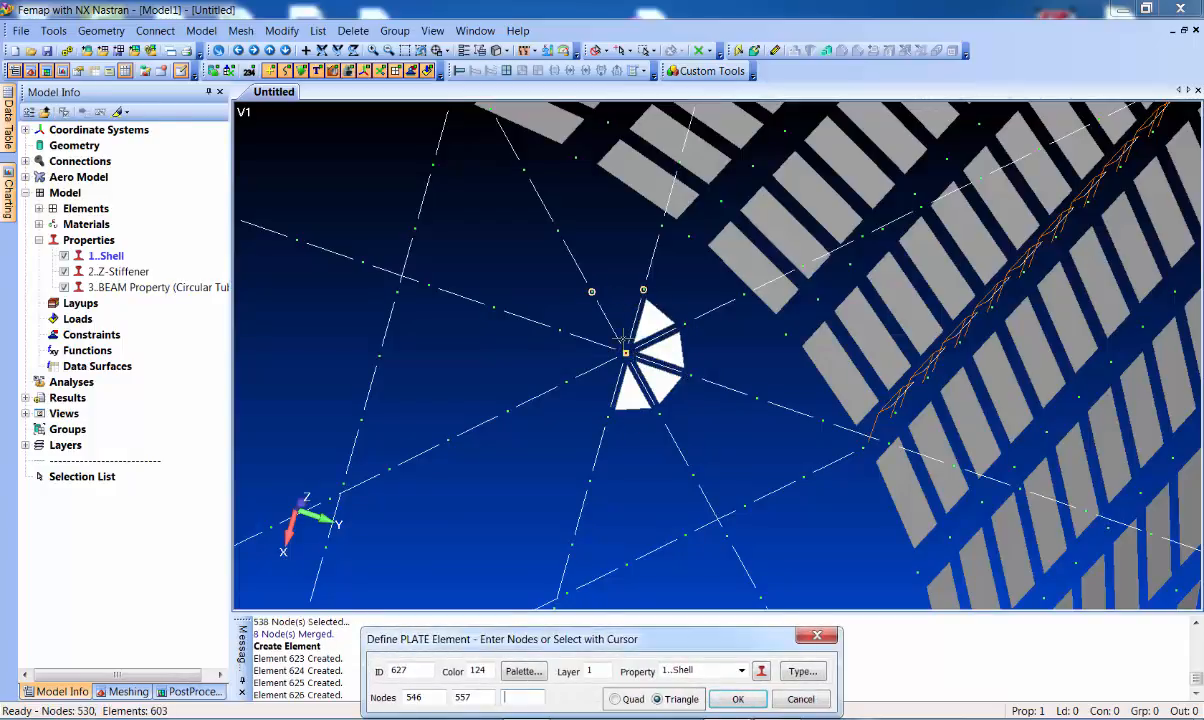
click(625, 350)
click(591, 291)
click(559, 330)
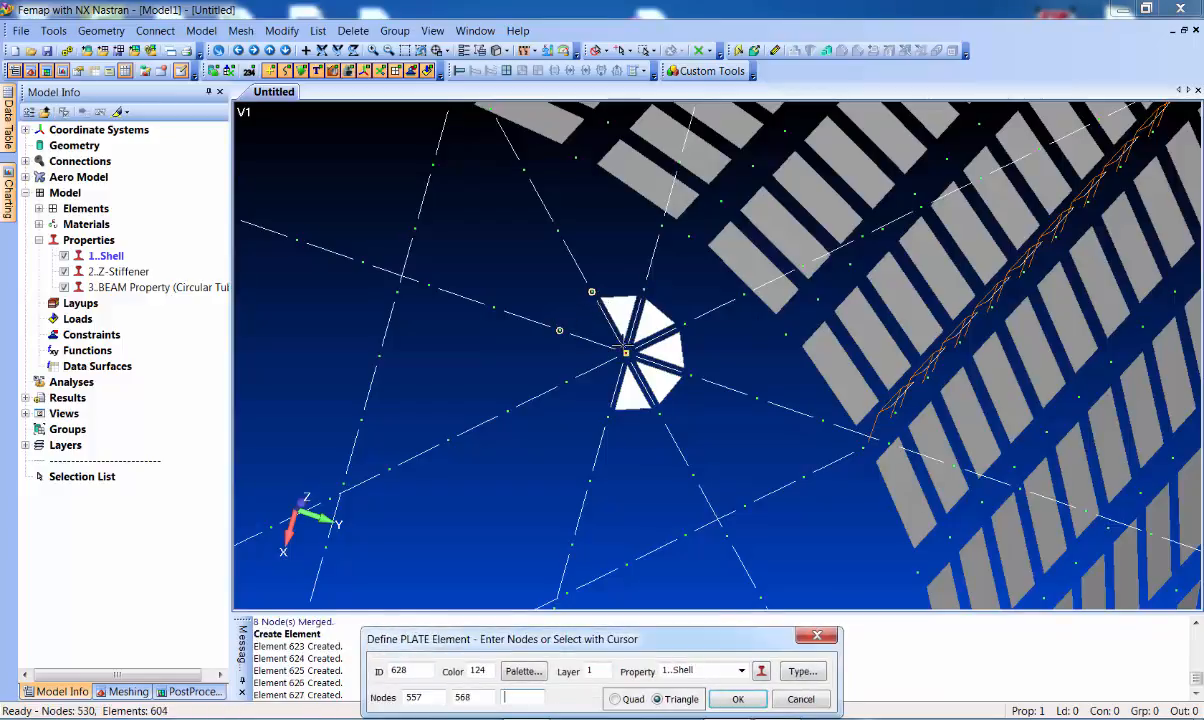
click(625, 352)
click(559, 330)
click(566, 382)
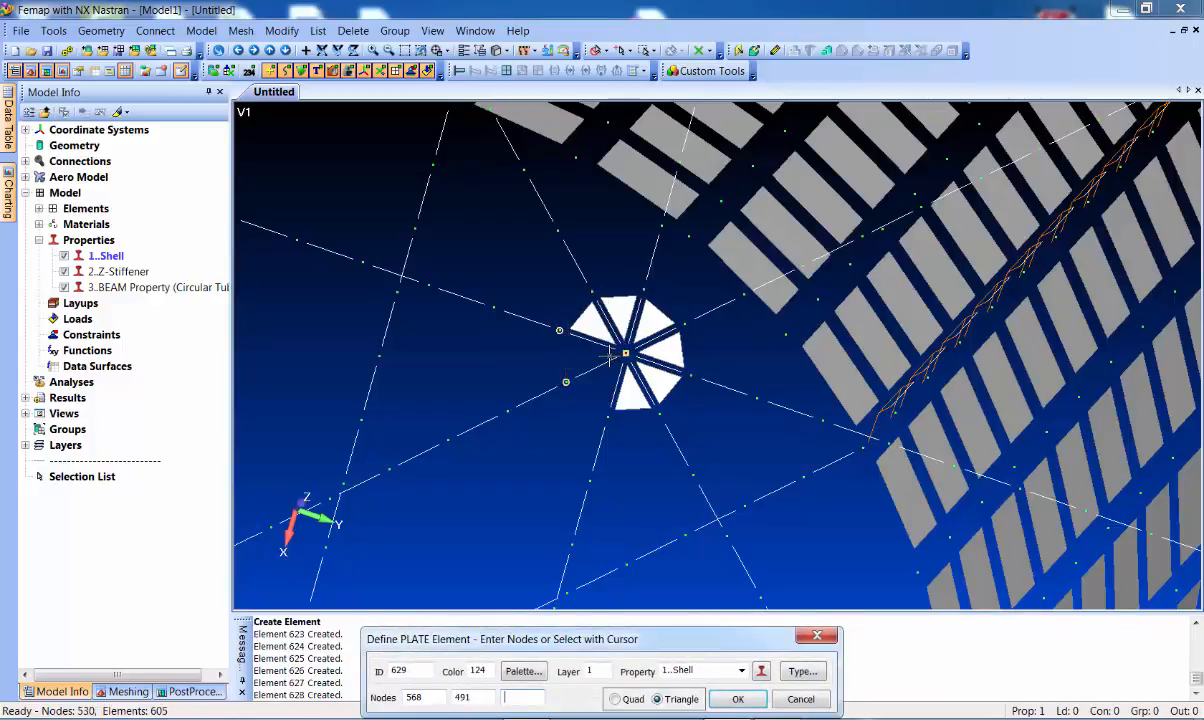
click(625, 352)
Create the last triangular plate to close the inner ring around the hub, without adding a new node
click(566, 382)
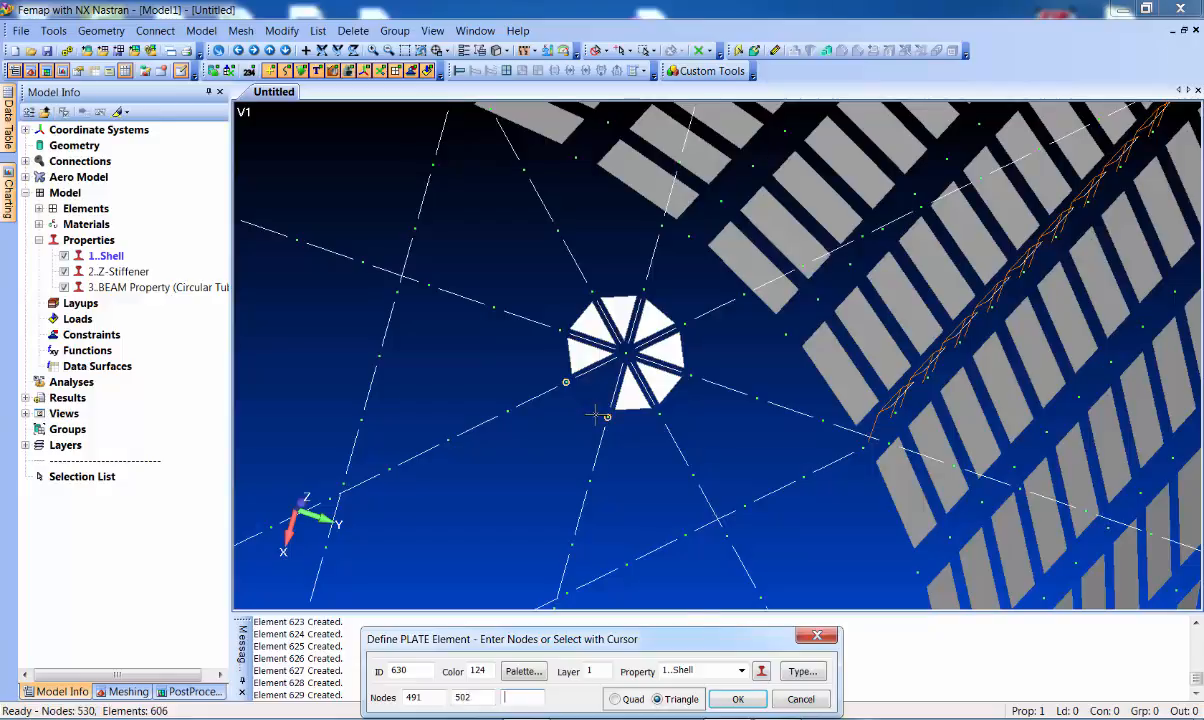
key(Return)
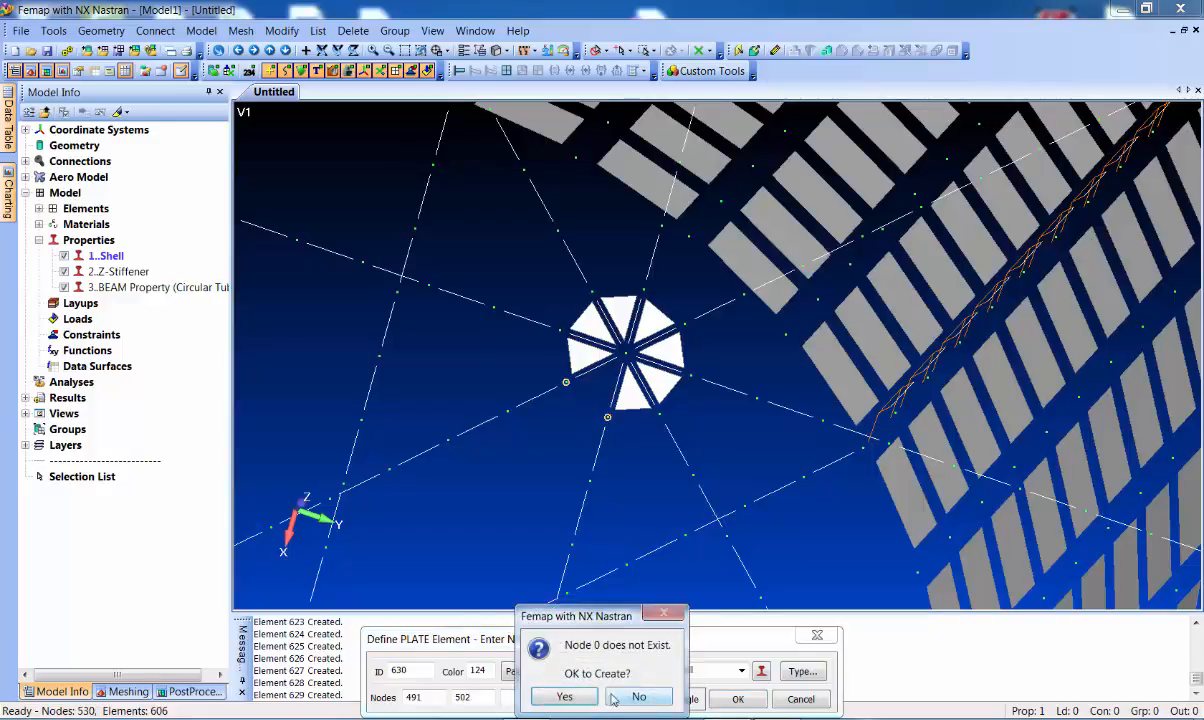
click(558, 697)
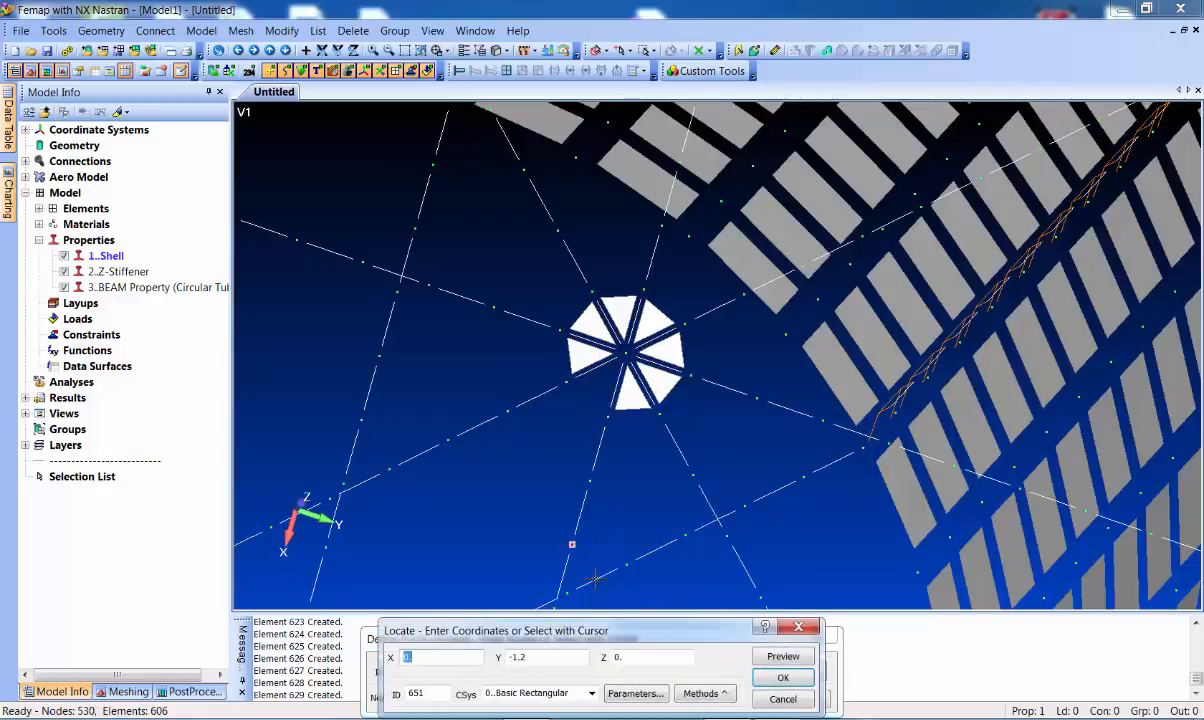
click(783, 699)
click(562, 416)
click(601, 421)
key(Return)
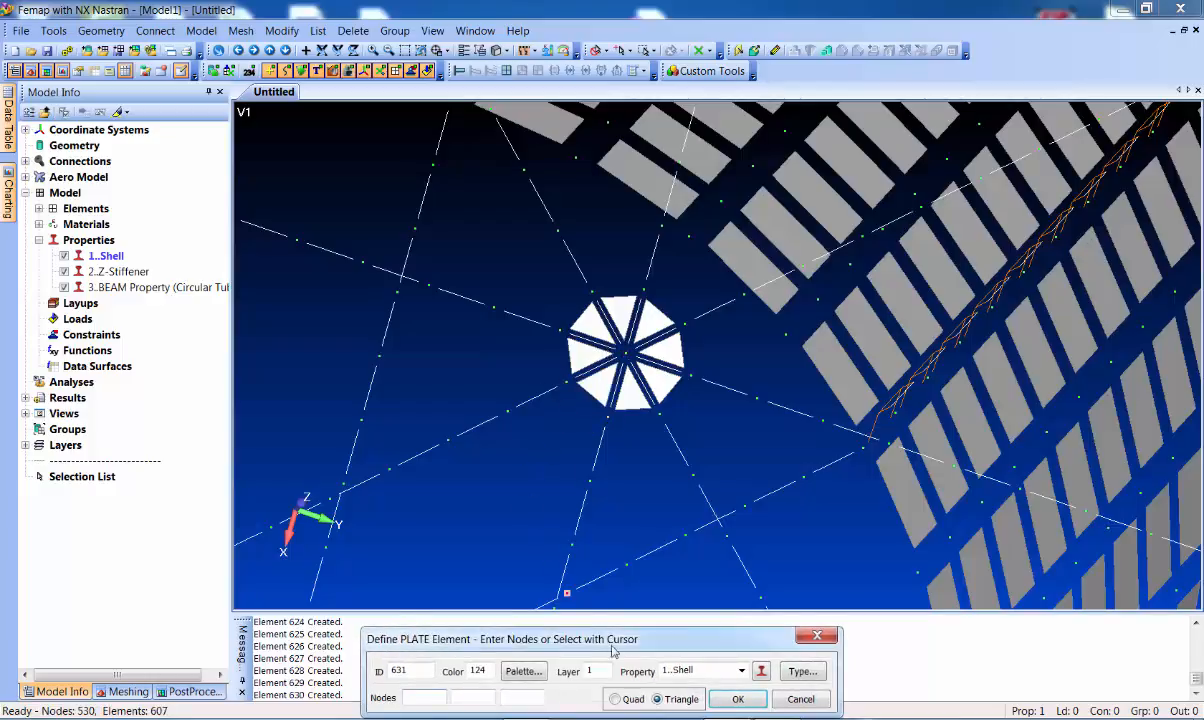
Set the plate shape to Quad and create two adjacent plates between the first and second spoke nodes outside the triangles
click(634, 698)
click(592, 482)
click(668, 457)
click(659, 431)
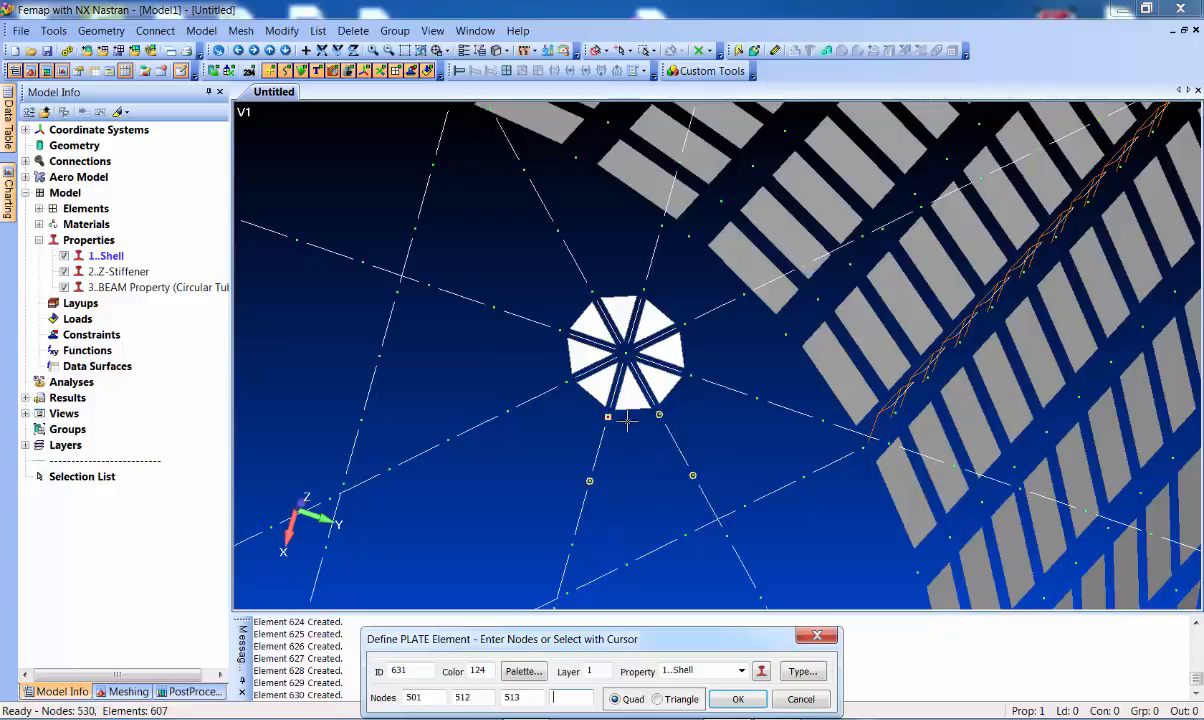
click(590, 397)
click(646, 440)
click(713, 393)
click(695, 386)
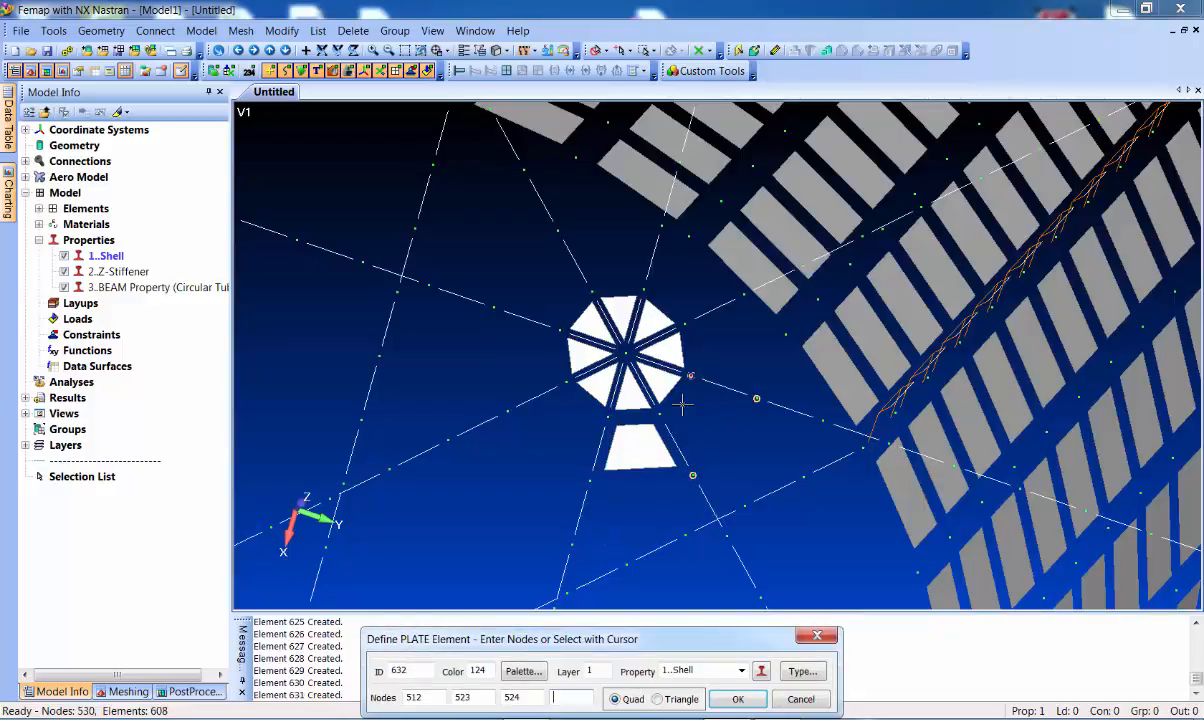
double_click(674, 412)
Create the third and fourth quad plates of the outer hub ring between neighboring spokes
click(755, 395)
click(735, 324)
click(704, 324)
double_click(691, 391)
middle_drag(691, 391, 688, 368)
click(681, 327)
click(739, 297)
click(660, 228)
click(650, 283)
Create the fifth and sixth quad plates of the outer hub ring between the next spokes
click(622, 256)
click(624, 209)
click(559, 222)
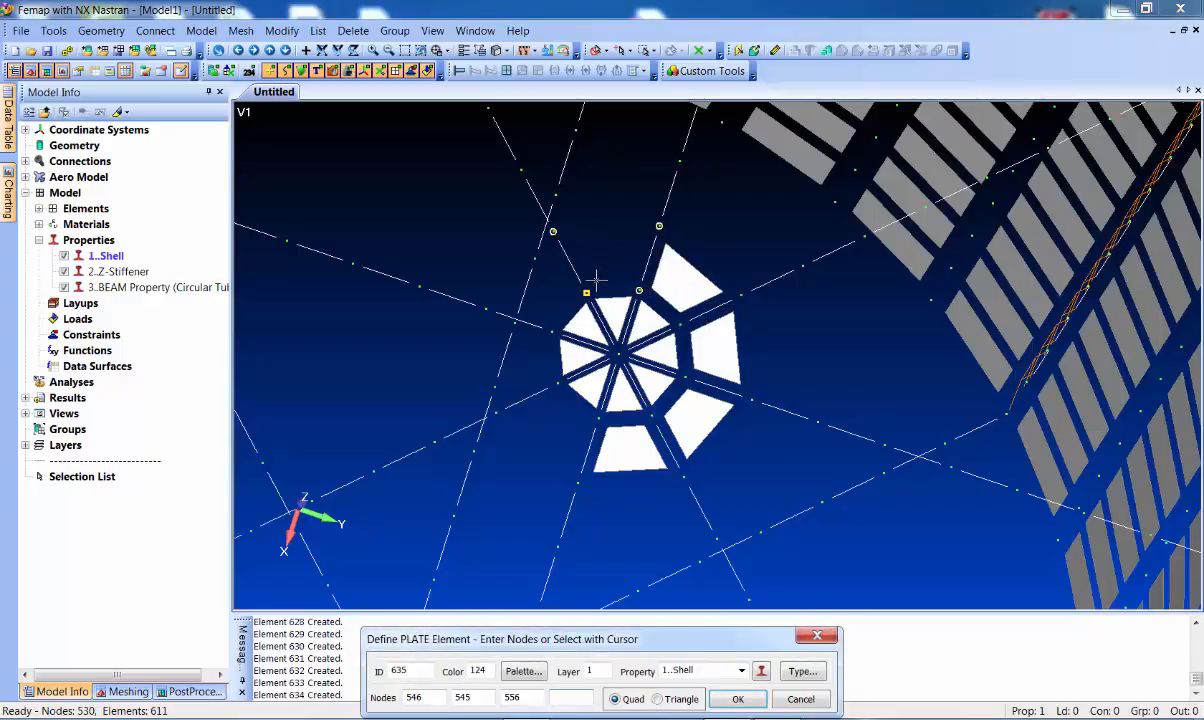
click(586, 292)
click(586, 292)
click(553, 232)
click(486, 308)
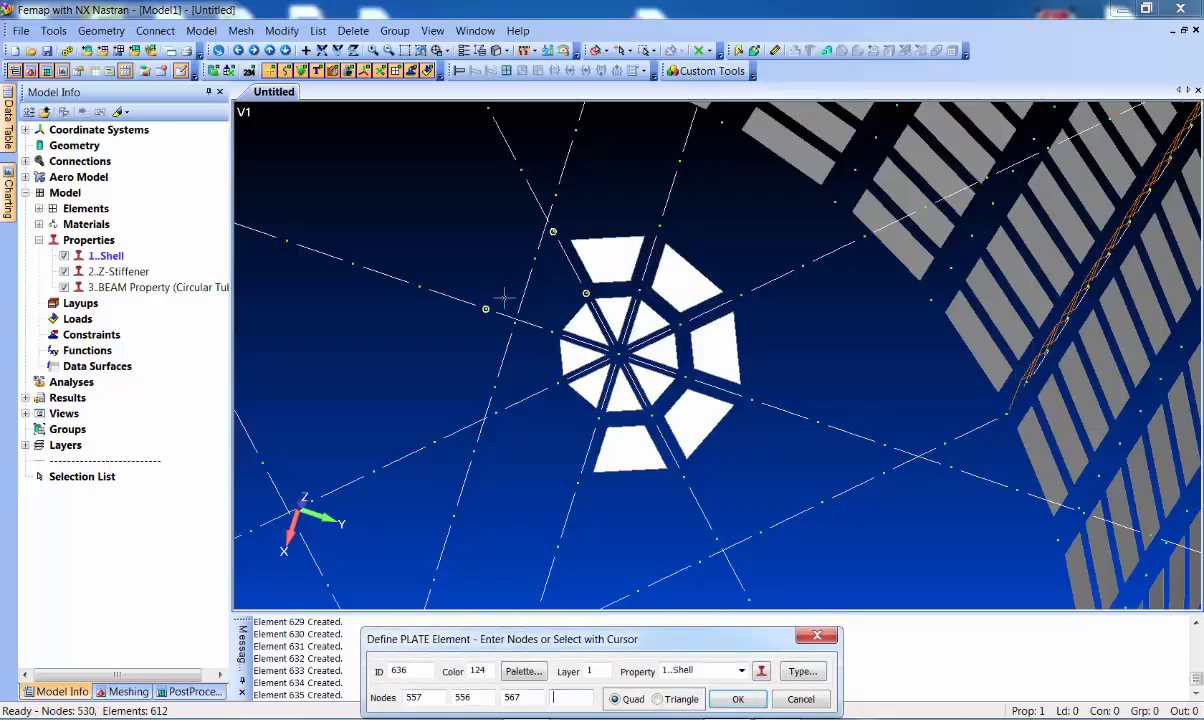
click(512, 305)
Create the last two quad plates to close the outer hub ring, without adding a new node, and end element creation
click(493, 384)
click(495, 412)
click(557, 384)
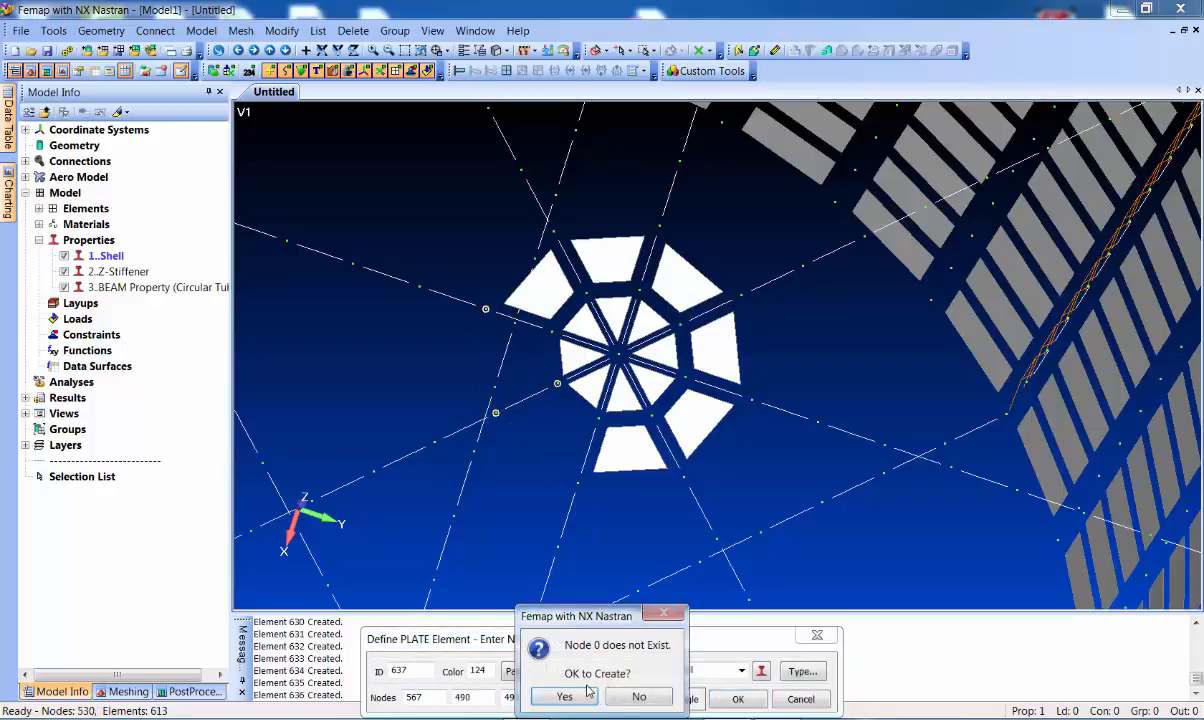
click(630, 696)
click(551, 331)
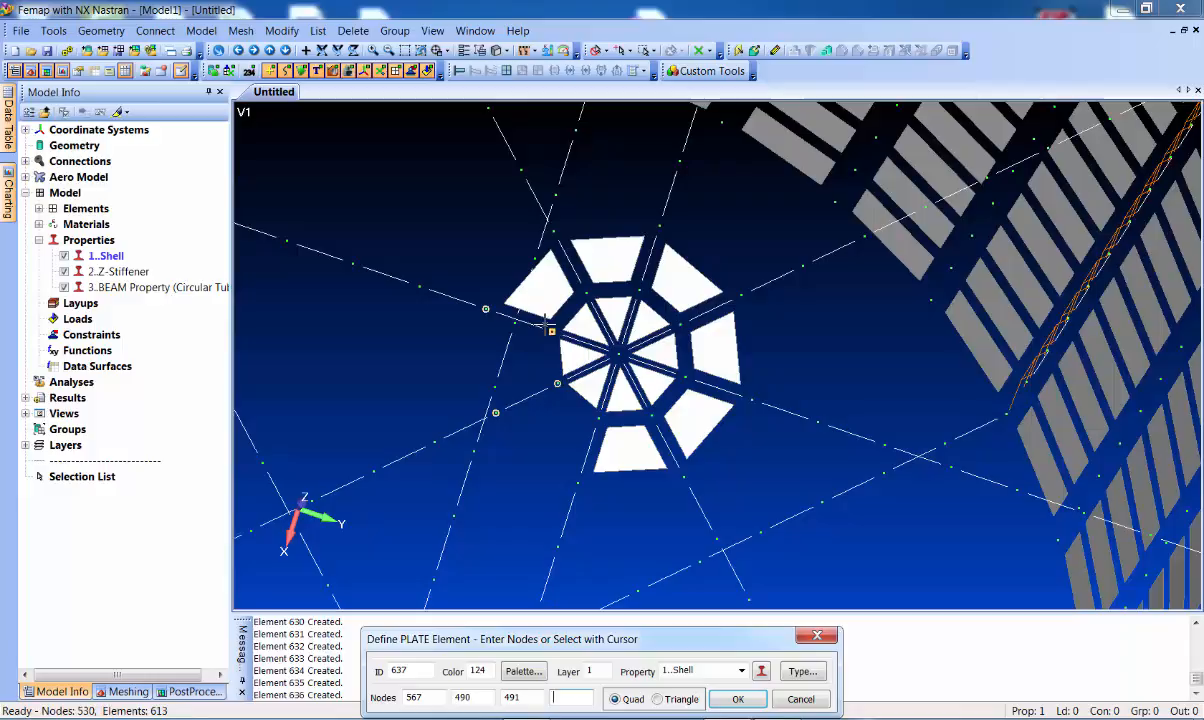
click(742, 702)
click(498, 415)
click(576, 481)
click(738, 699)
middle_drag(639, 560, 626, 531)
scroll(626, 531, down, 5)
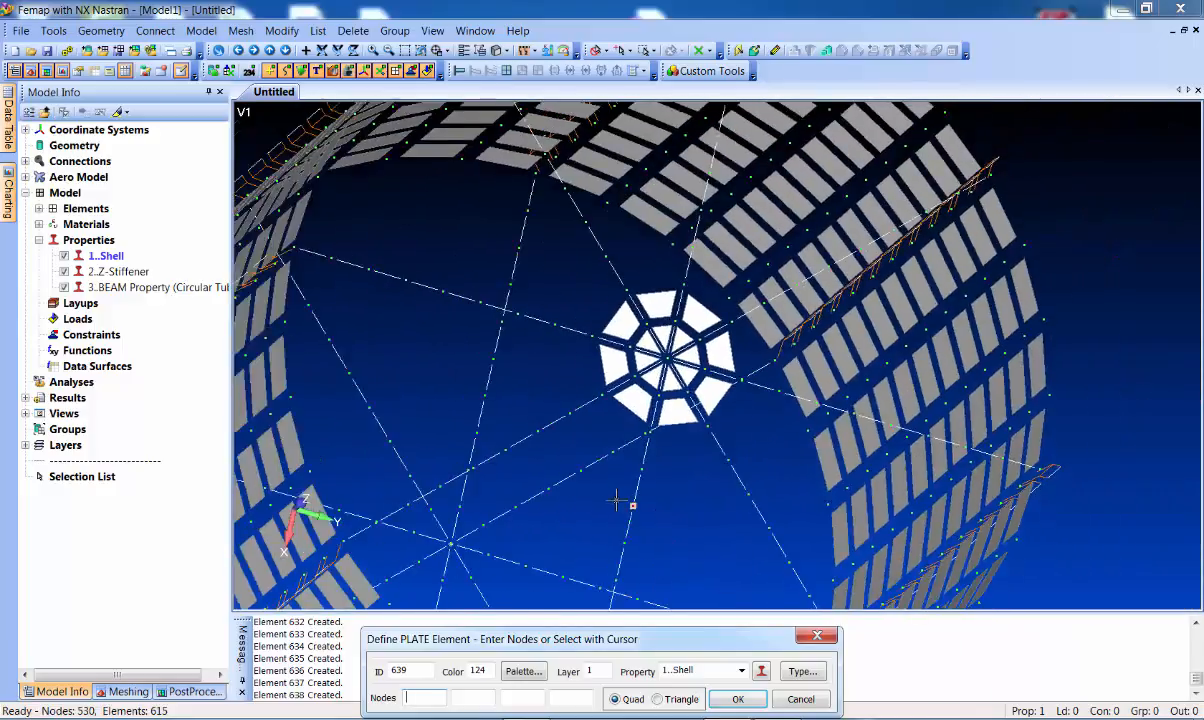
click(801, 699)
Start copying elements, hide the Z-Stiffener and circular tube beam elements, and select all 16 plates of the hub
middle_drag(693, 497, 684, 483)
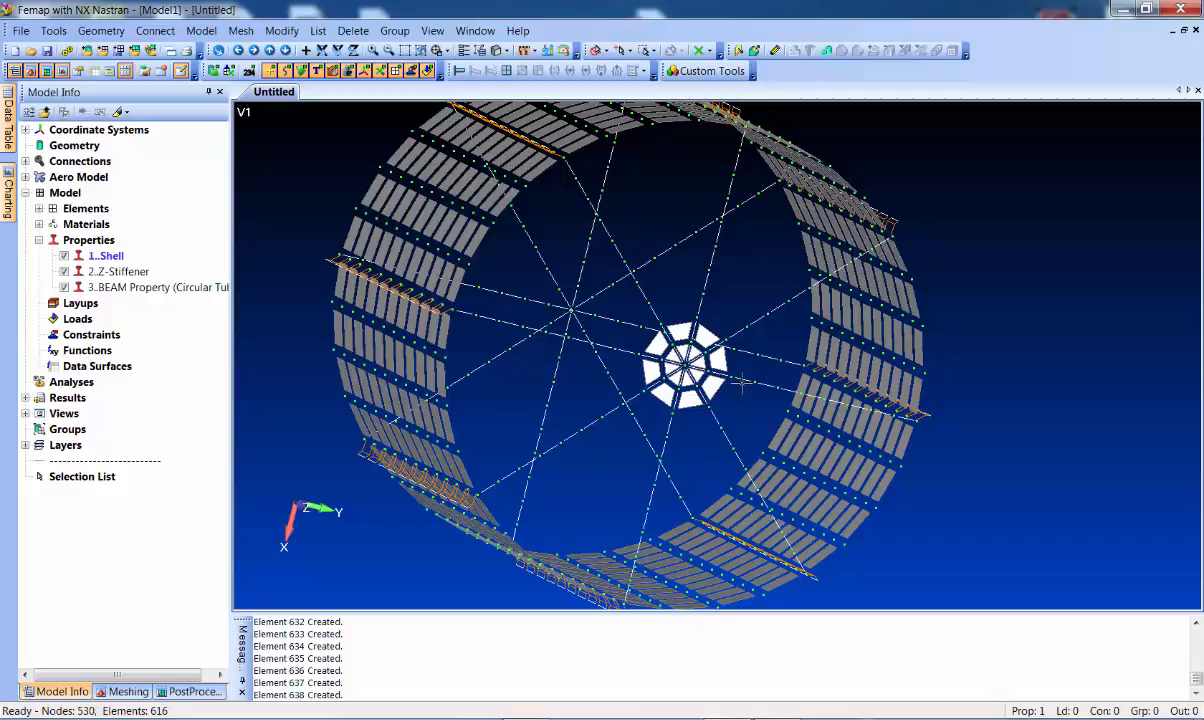
click(241, 31)
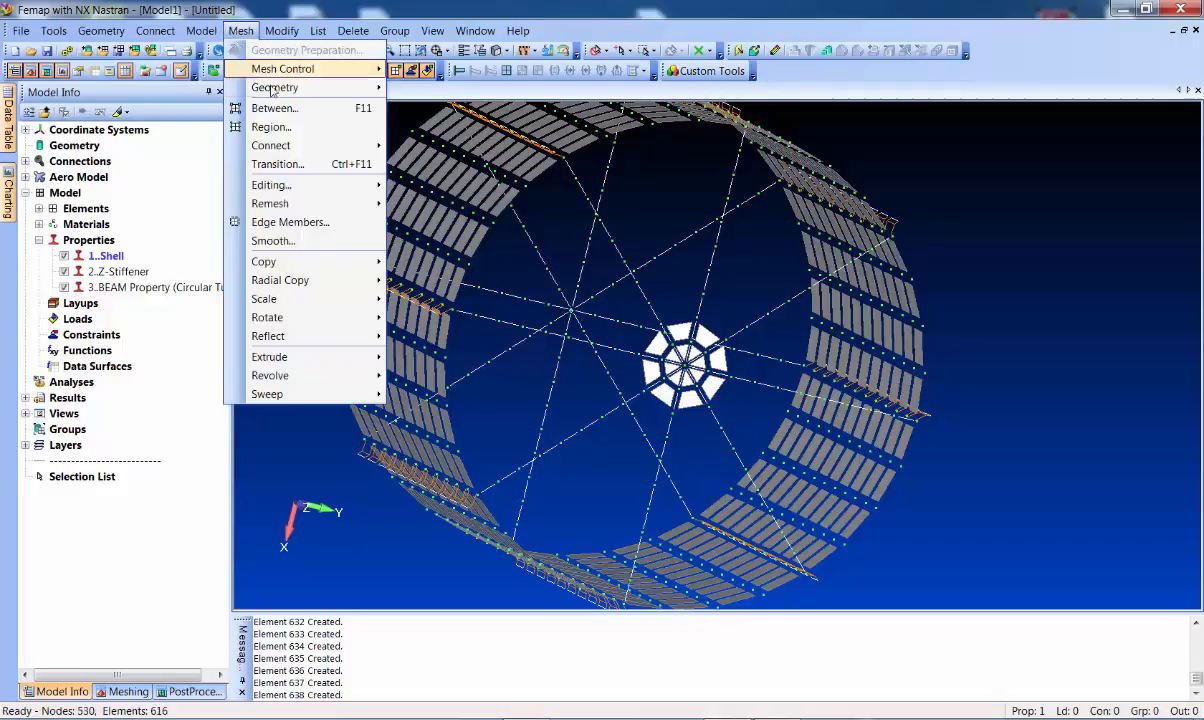
mouse_move(322, 261)
click(410, 268)
scroll(640, 358, up, 3)
middle_drag(641, 357, 590, 340)
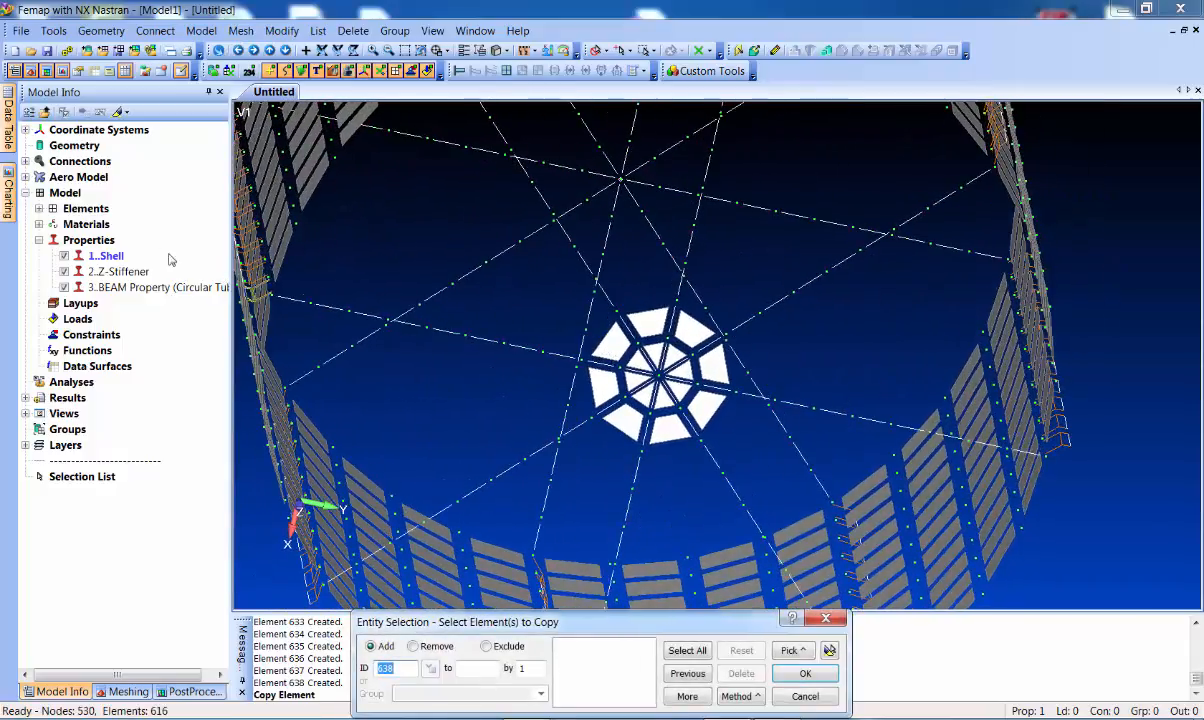
click(64, 271)
click(64, 287)
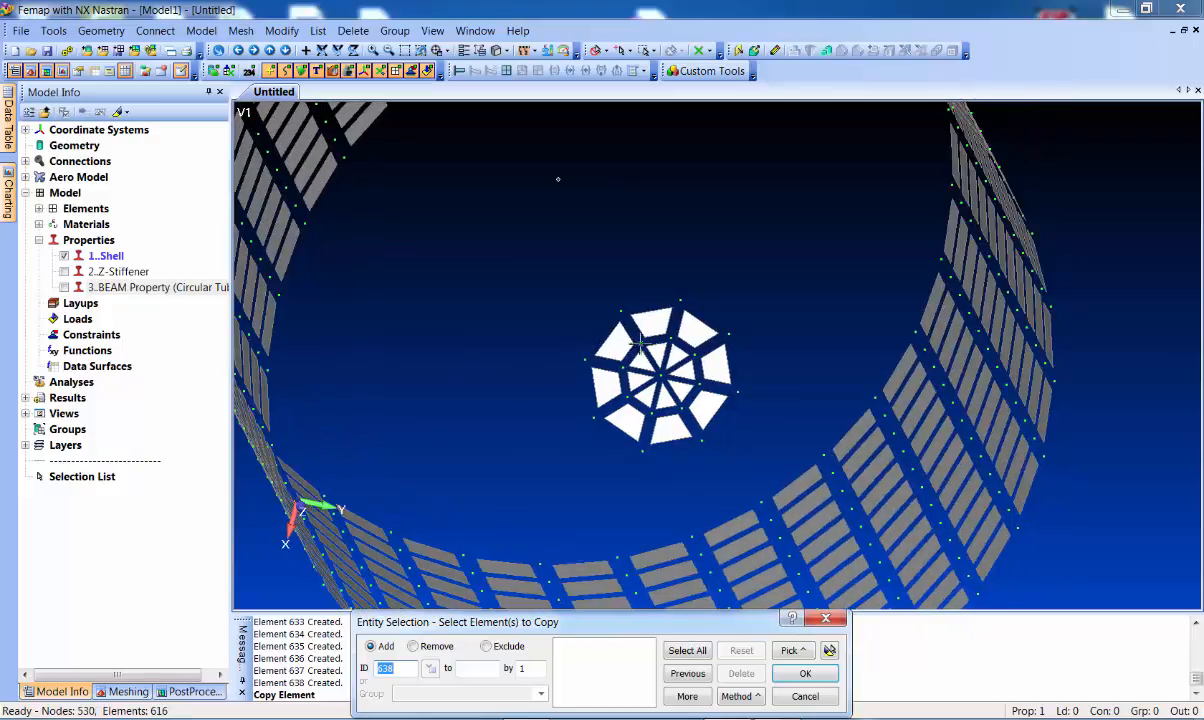
drag(510, 243, 719, 446)
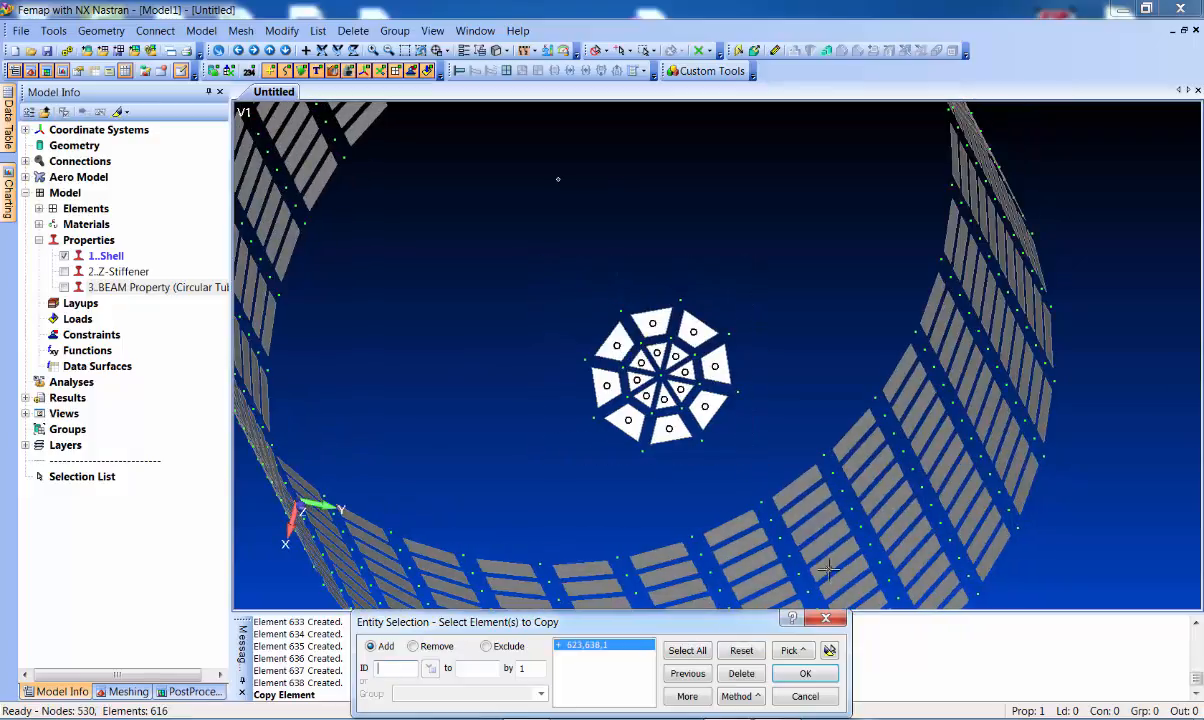
click(805, 673)
Show the stiffeners and spokes again and copy the hub plates once along the vector to the opposite end's spoke center
click(64, 271)
click(64, 287)
middle_drag(695, 536, 582, 381)
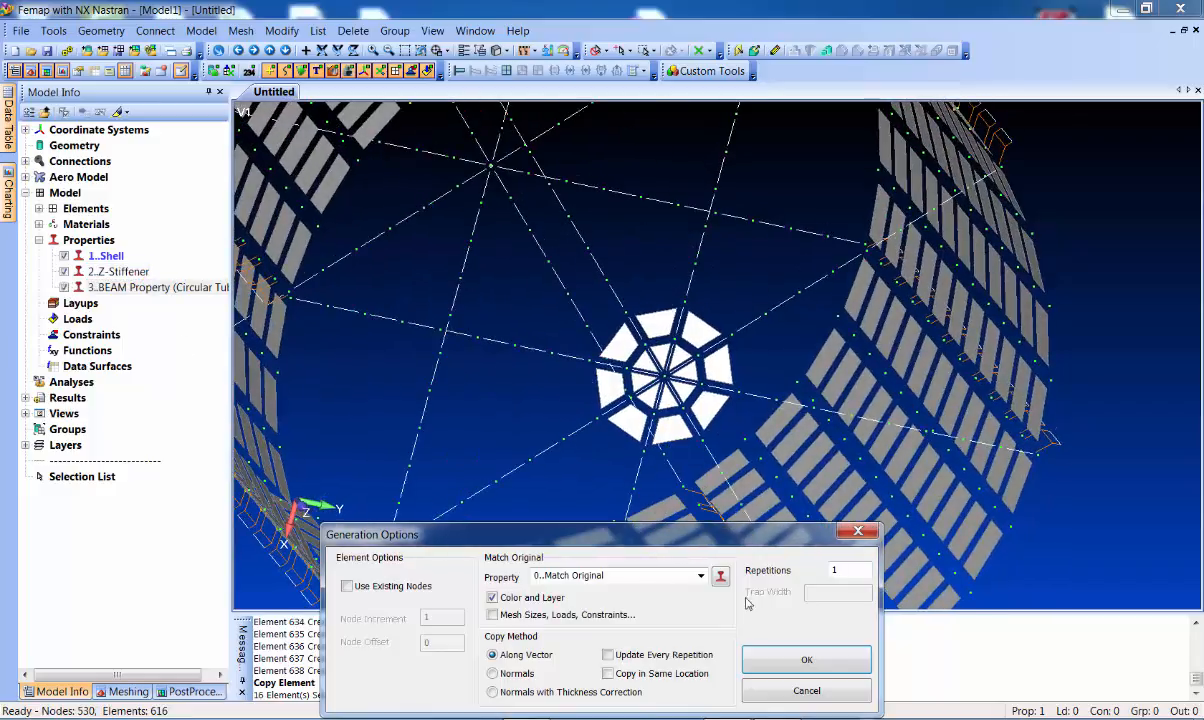
click(790, 658)
click(508, 195)
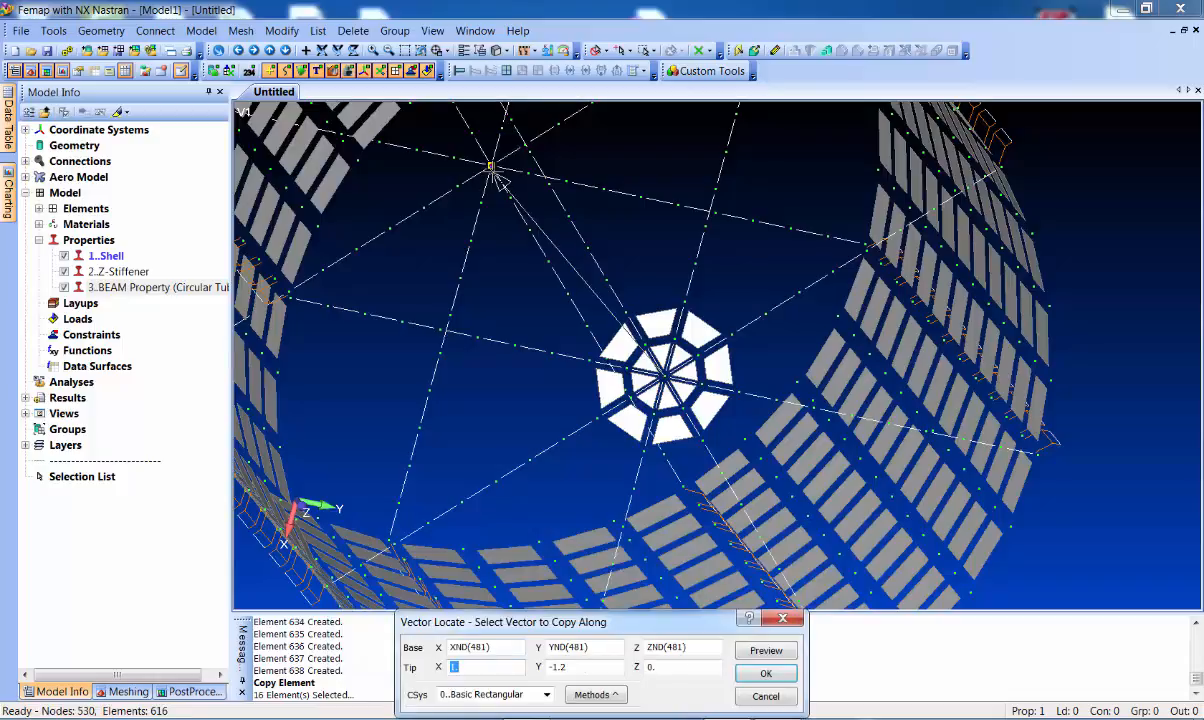
double_click(492, 169)
Check all nodes for coincidence, preview the matches, and merge the copied hub plates' nodes with the spokes
scroll(486, 275, down, 3)
mouse_move(347, 270)
middle_down()
mouse_move(368, 220)
mouse_move(349, 234)
mouse_move(364, 260)
middle_up()
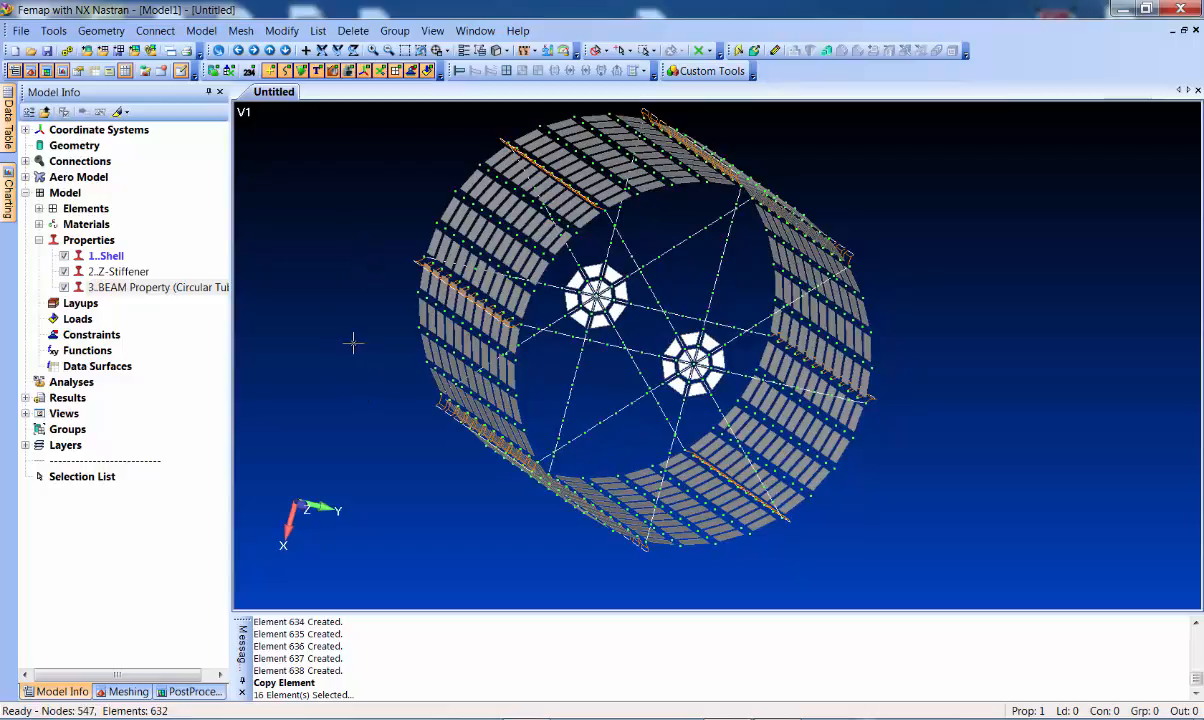
click(54, 30)
mouse_move(170, 471)
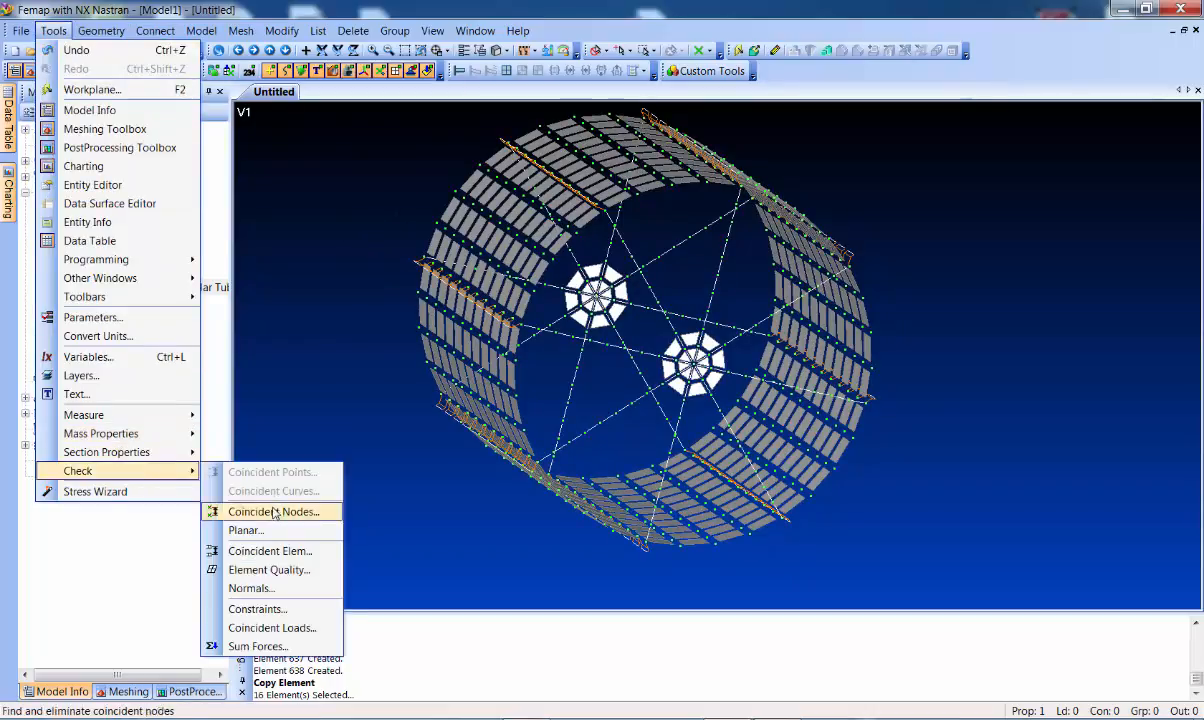
click(250, 511)
click(676, 652)
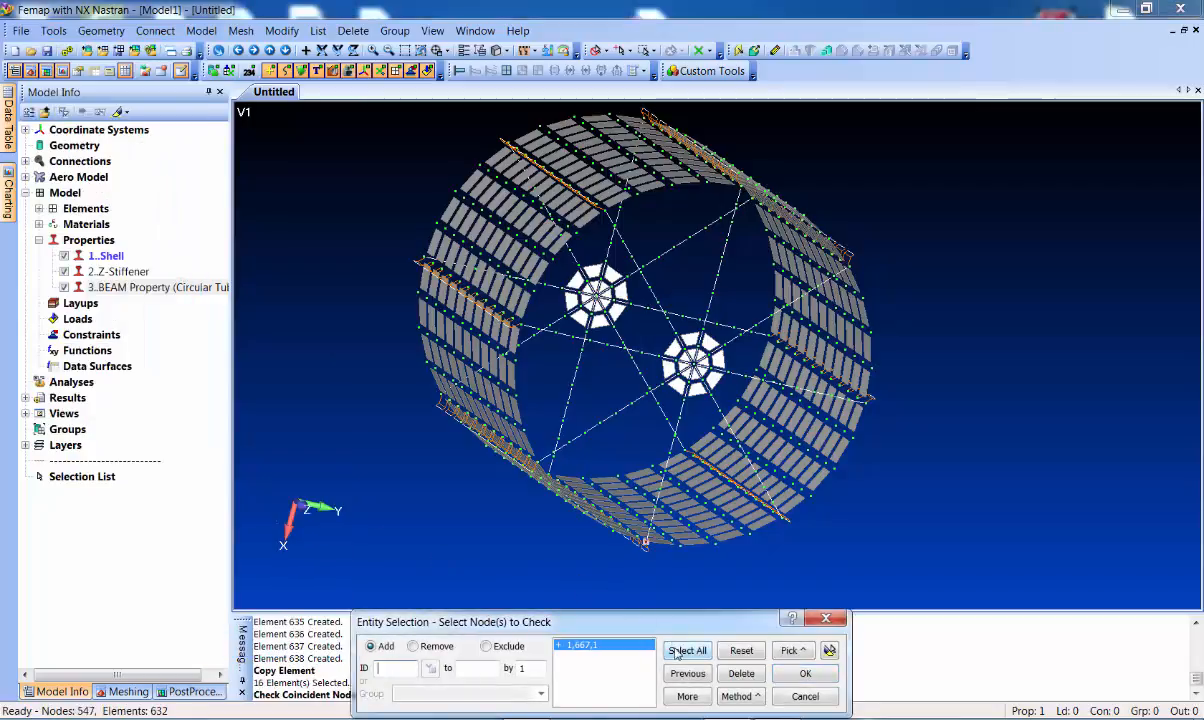
click(786, 676)
click(460, 440)
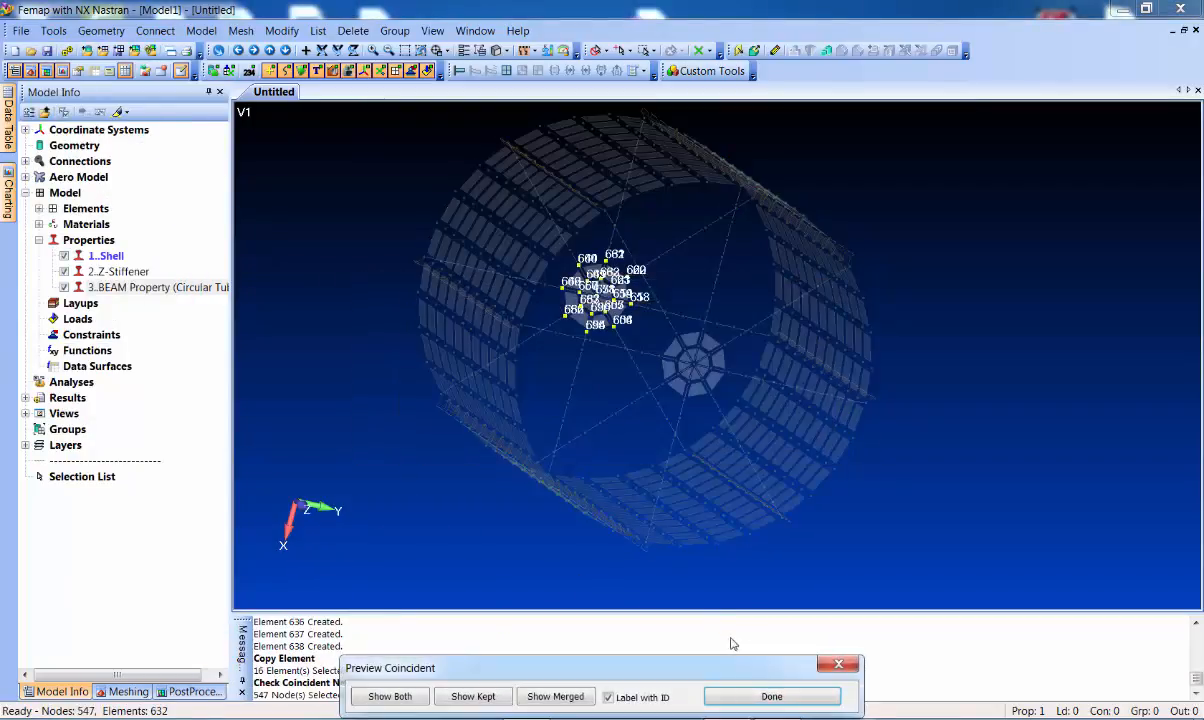
click(771, 697)
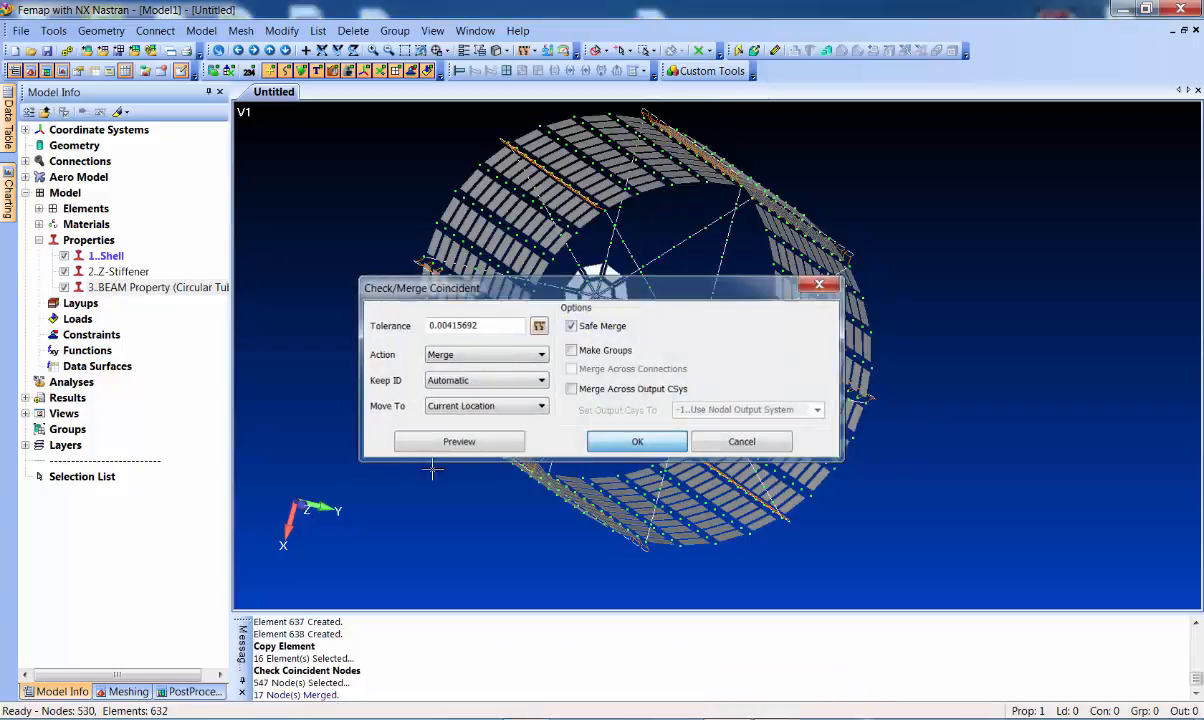
click(632, 443)
Start a nodal constraint and create a new constraint set titled Fixed
middle_drag(431, 384, 414, 349)
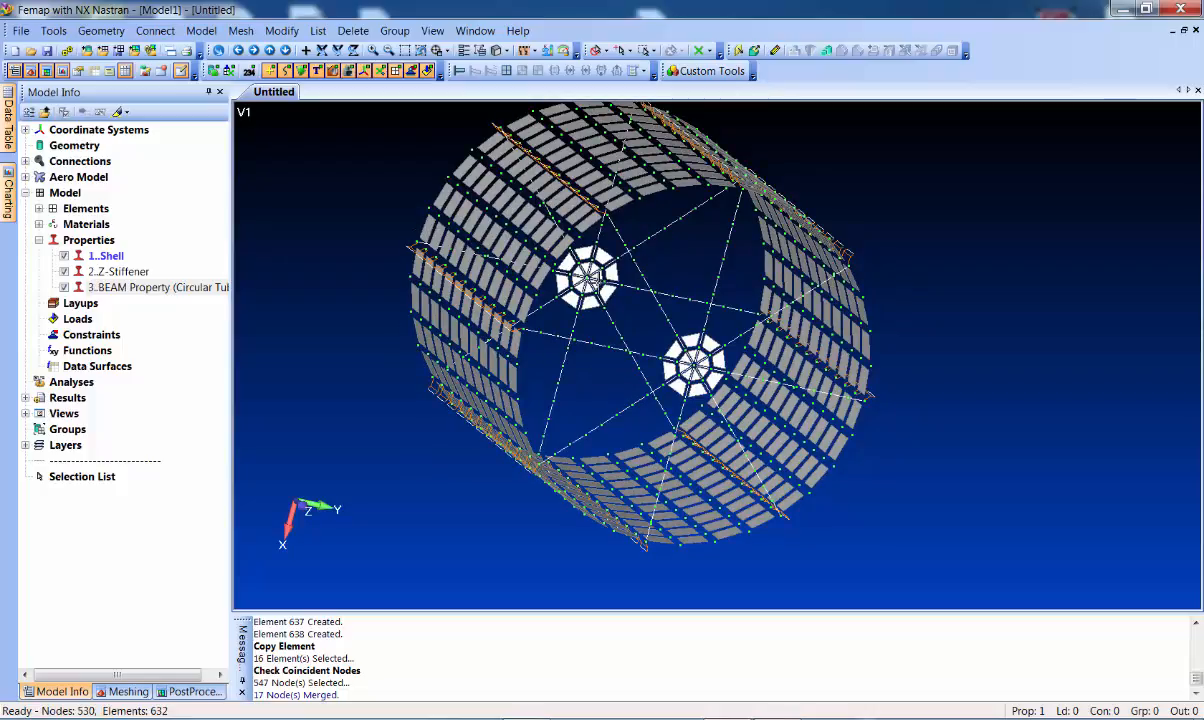
click(204, 32)
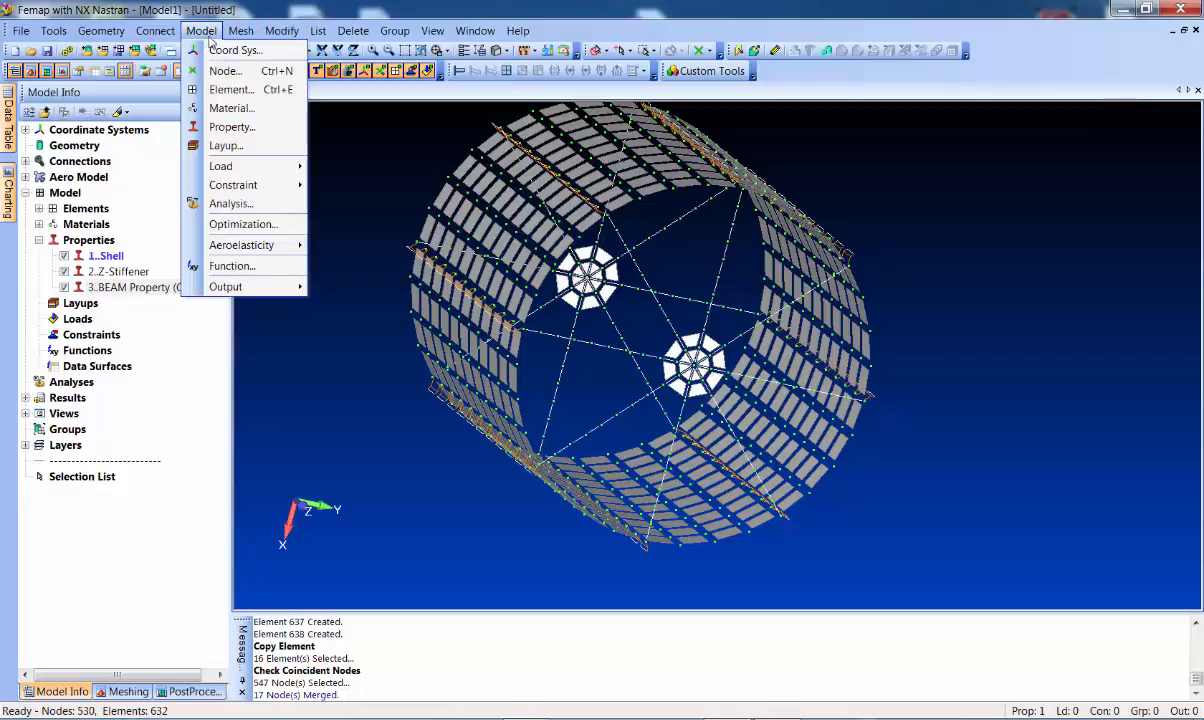
mouse_move(262, 185)
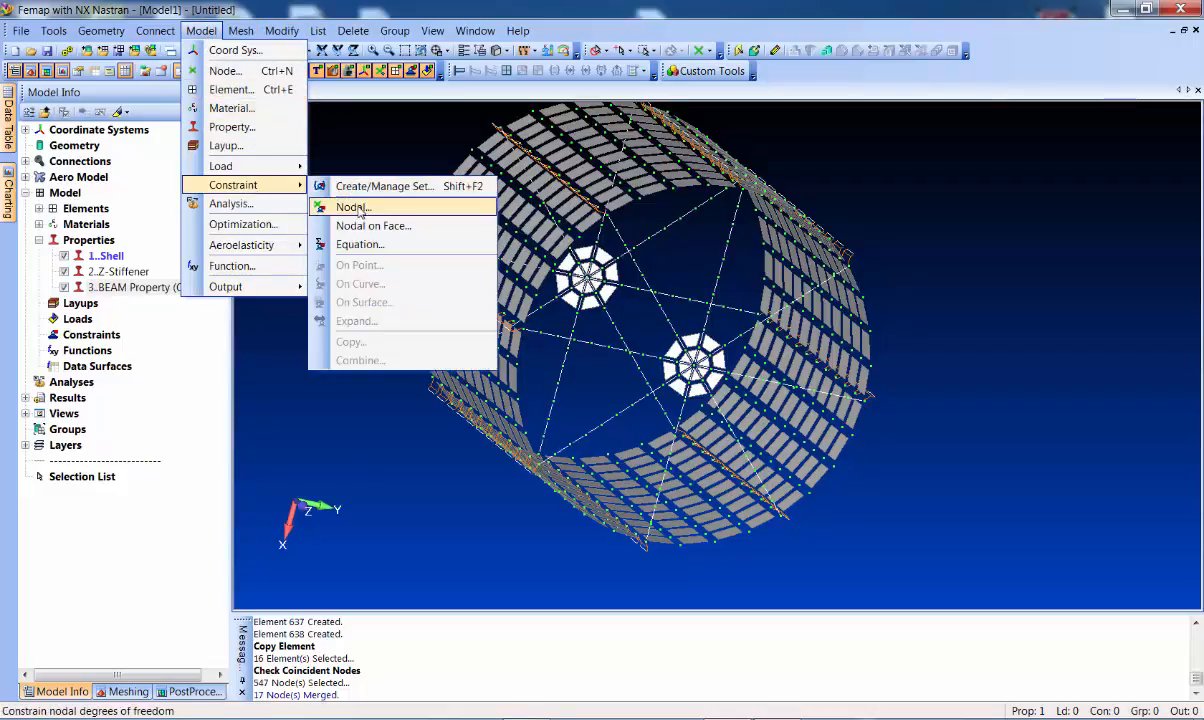
click(353, 207)
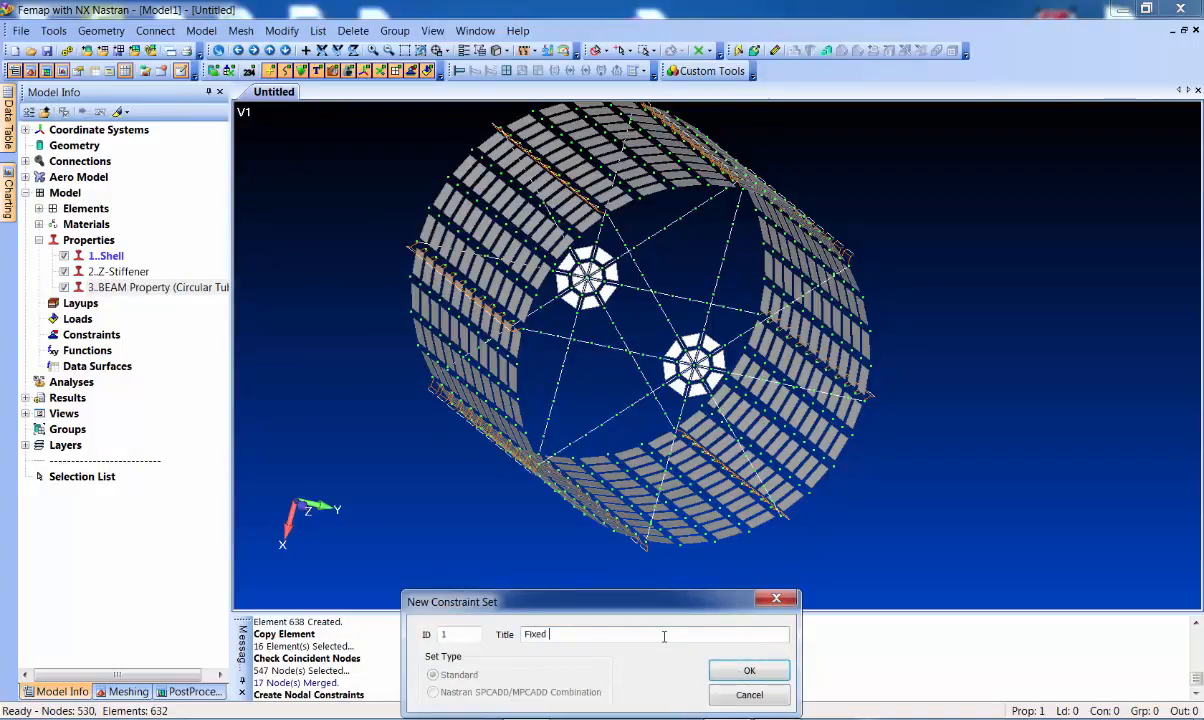
click(749, 670)
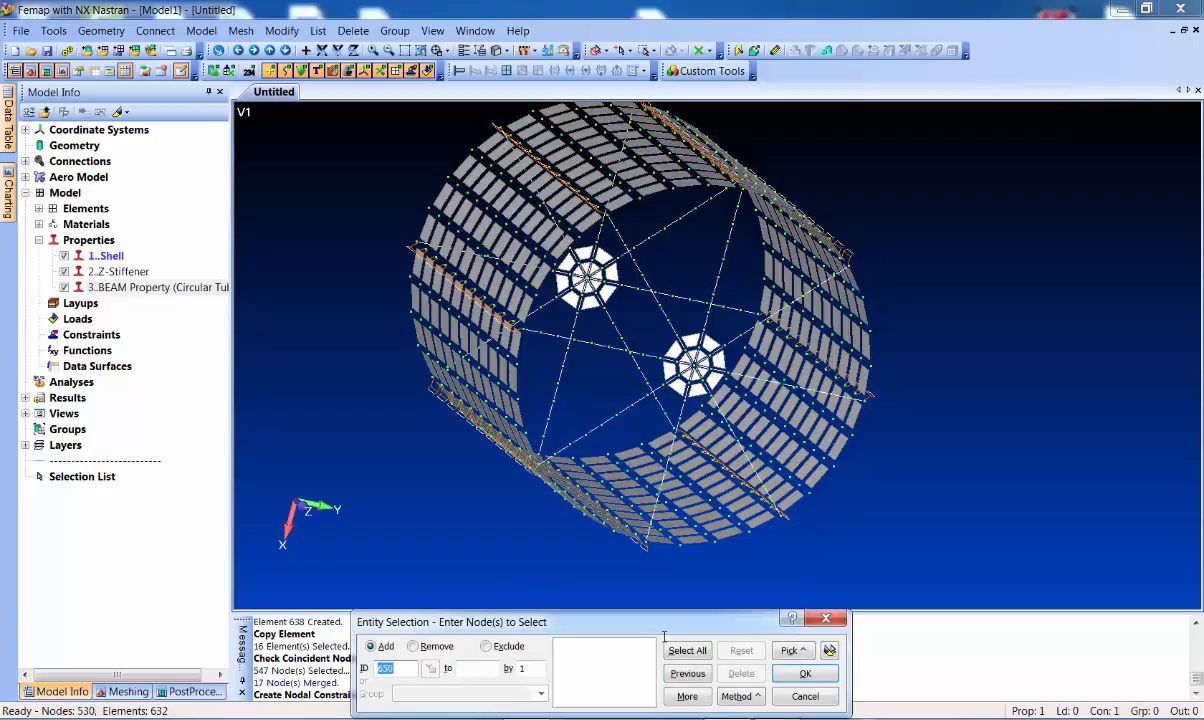
Apply the nodal constraint to the center node of the copied hub and end constraint creation
click(587, 277)
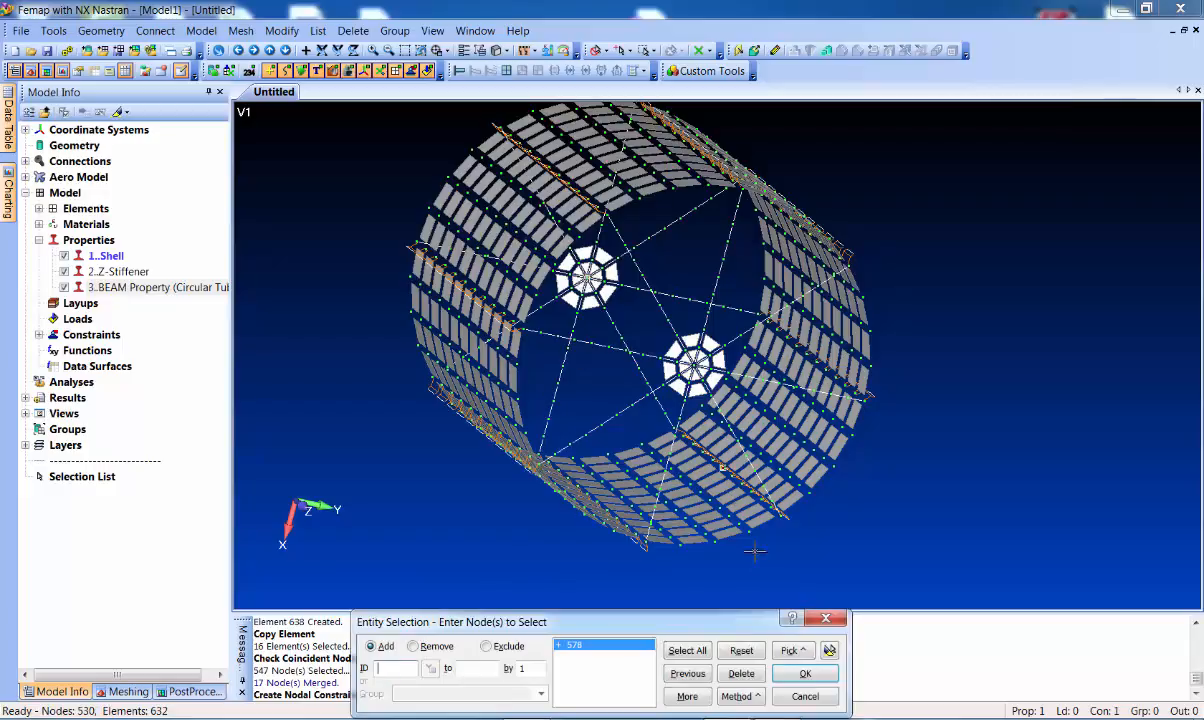
click(806, 674)
click(532, 665)
click(794, 665)
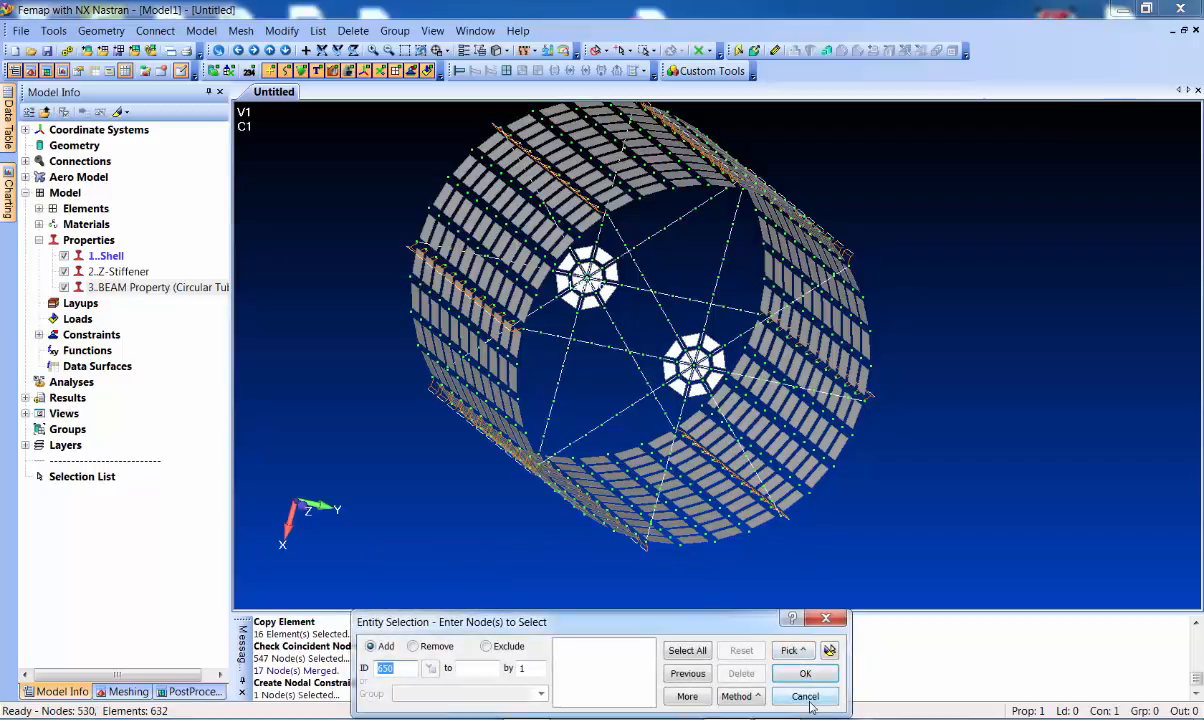
click(805, 695)
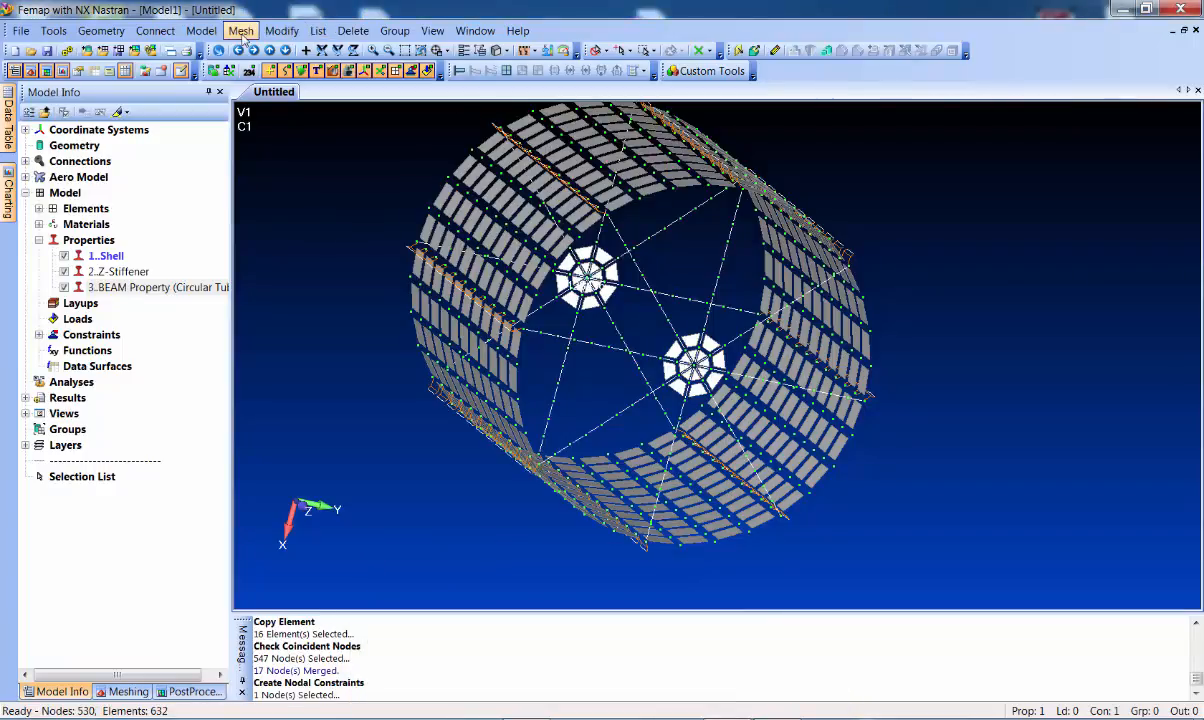
Create an NX Nastran analysis set of type Normal Modes/Eigenvalue
click(201, 30)
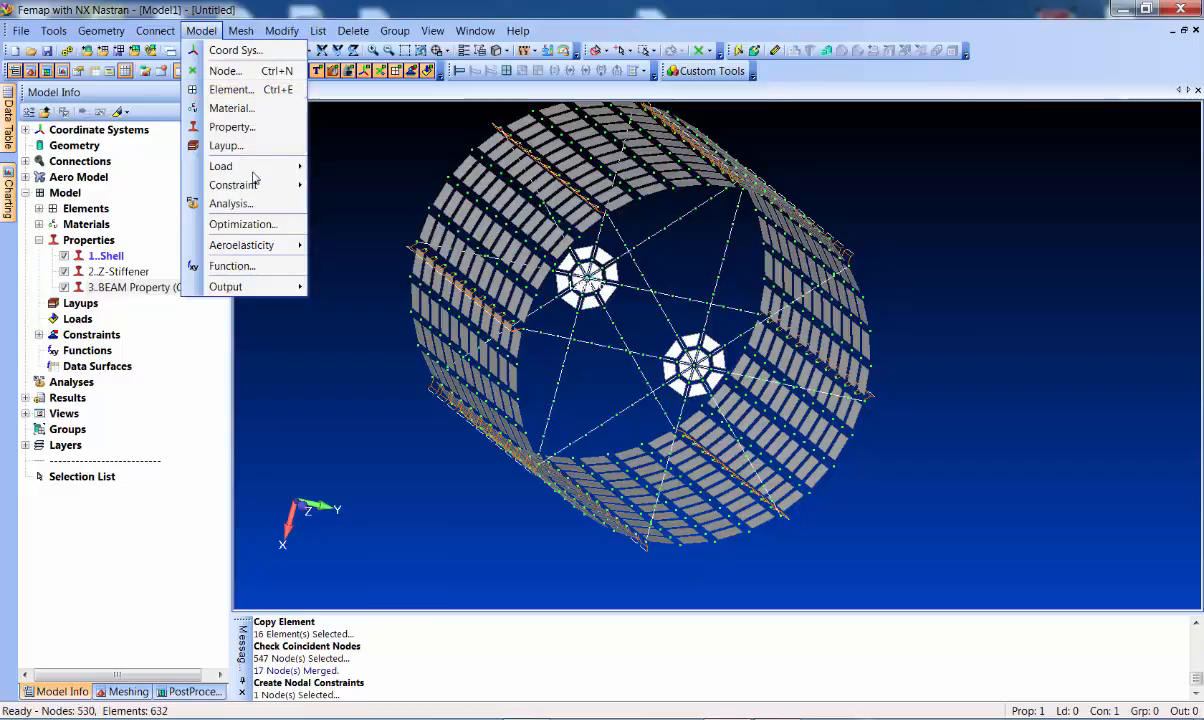
click(215, 199)
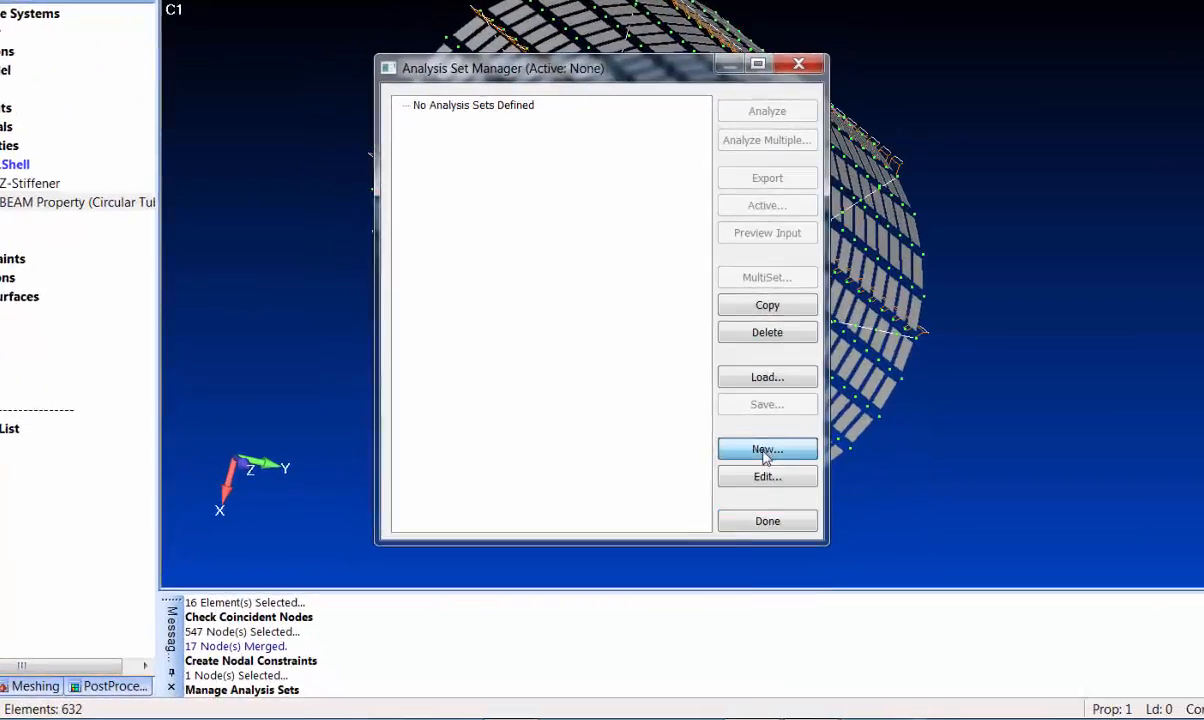
click(732, 491)
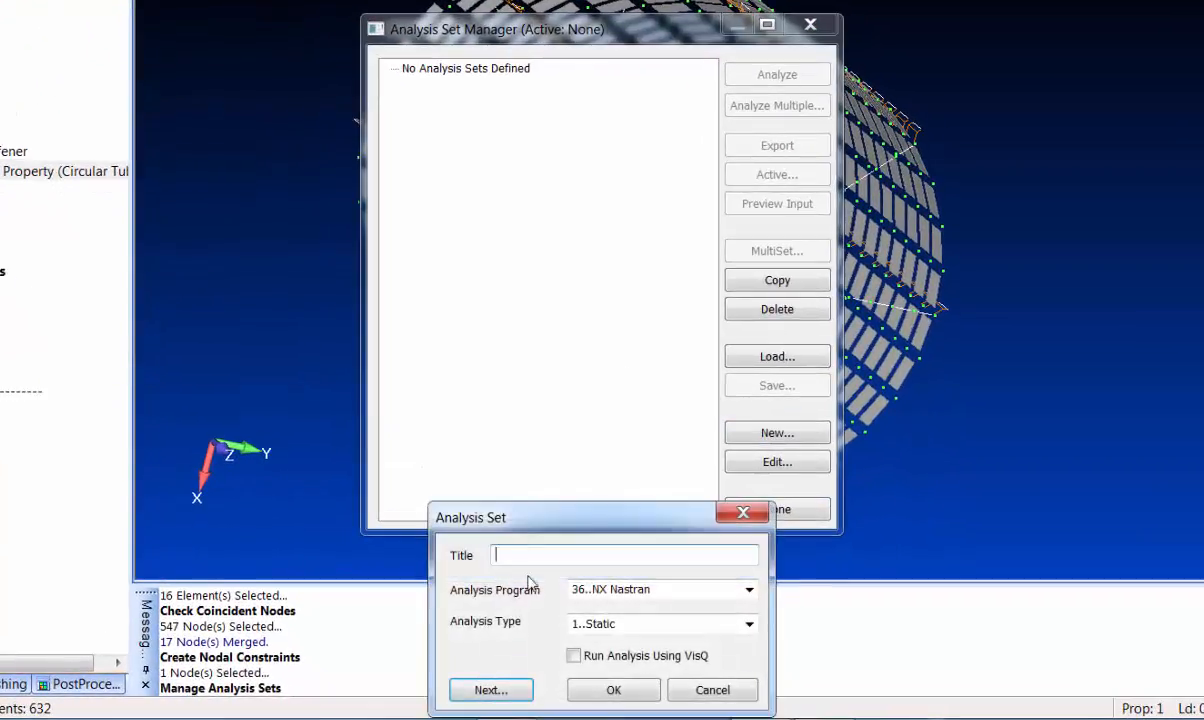
click(749, 624)
click(652, 386)
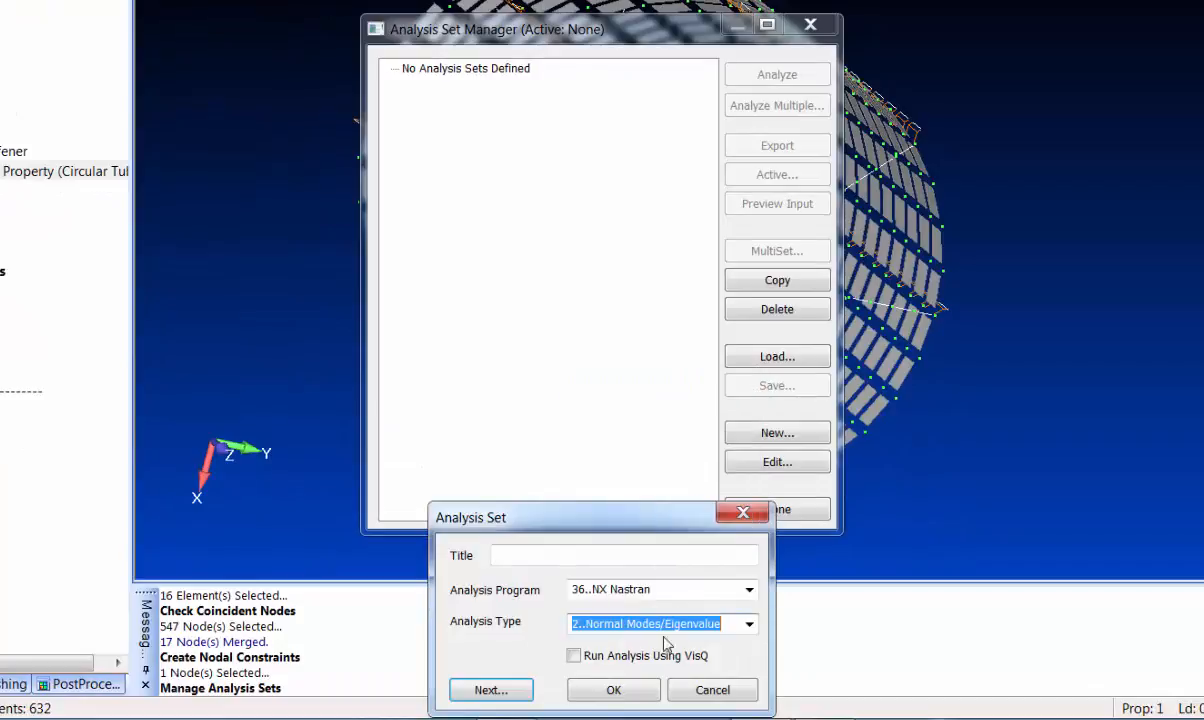
click(613, 690)
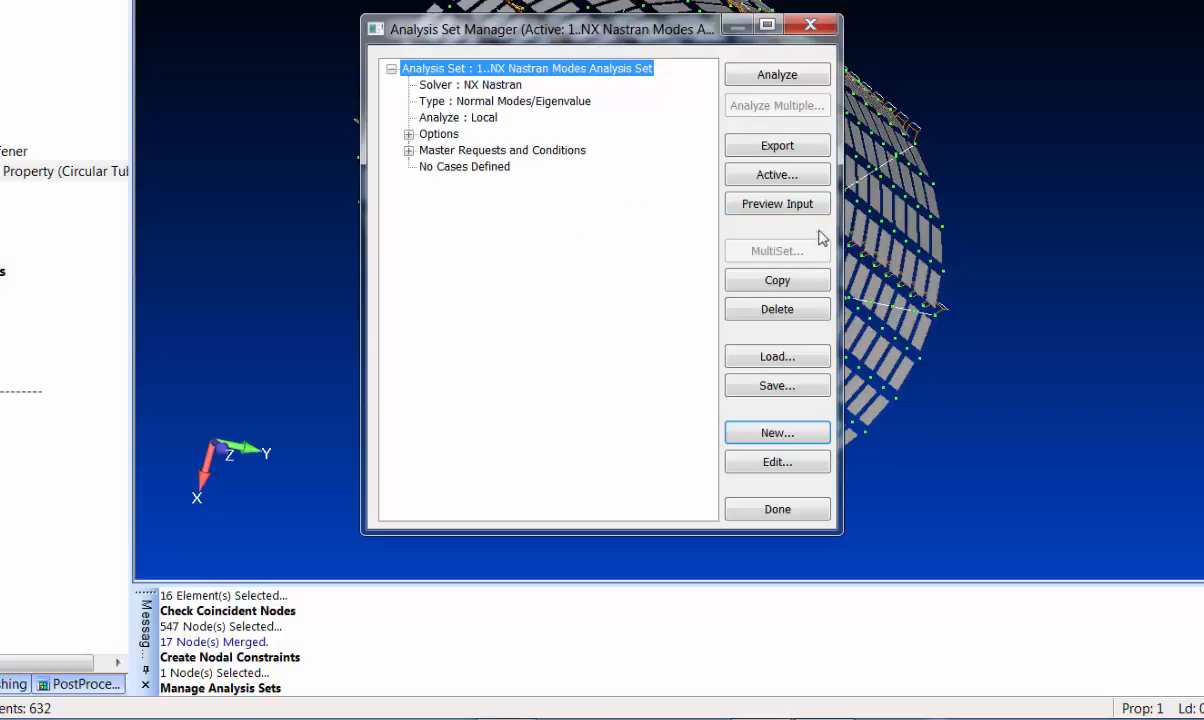
Preview the analysis input file, check its constraint, property and material entries, and run the analysis
click(777, 204)
mouse_move(904, 84)
mouse_down()
mouse_move(938, 524)
mouse_move(916, 392)
mouse_move(913, 100)
mouse_up()
scroll(890, 193, up, 1)
scroll(484, 260, down, 2)
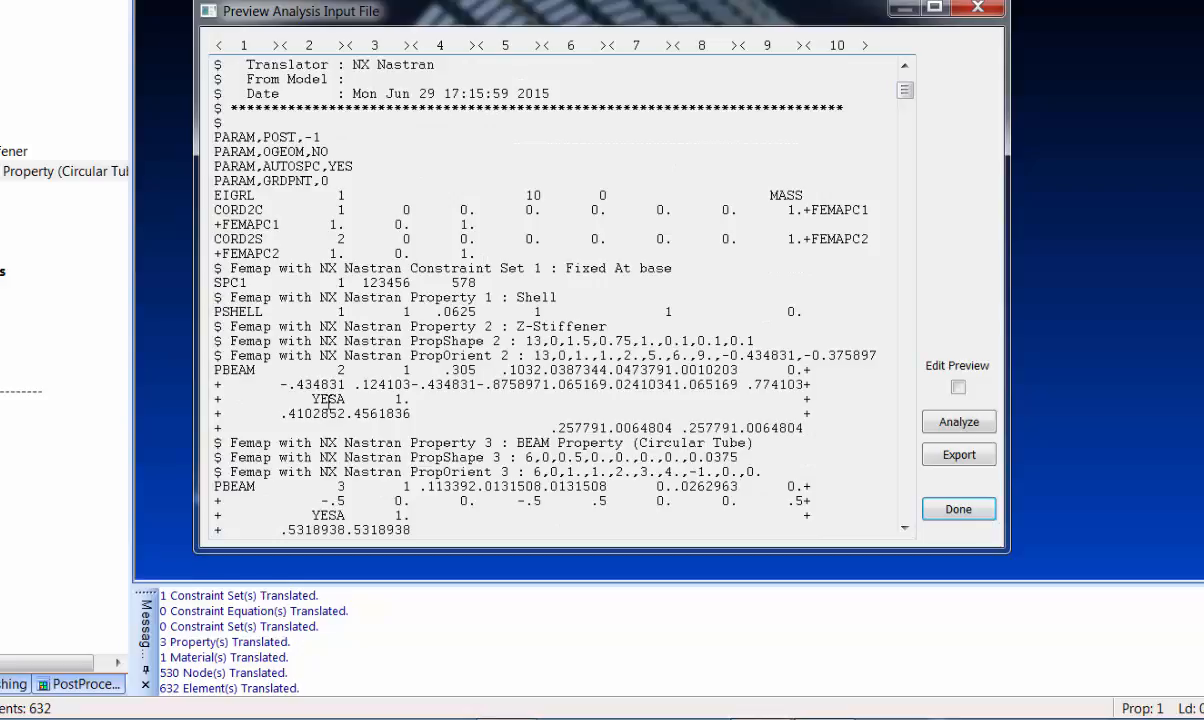
scroll(328, 400, down, 5)
scroll(302, 384, up, 5)
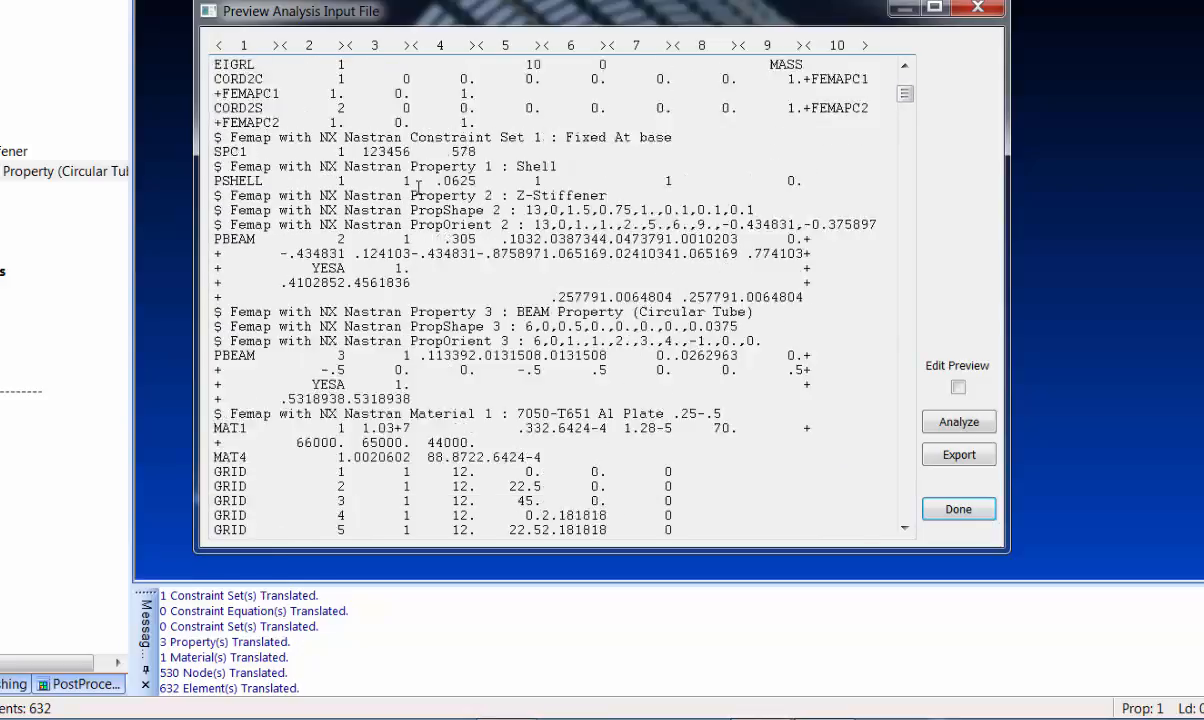
click(940, 421)
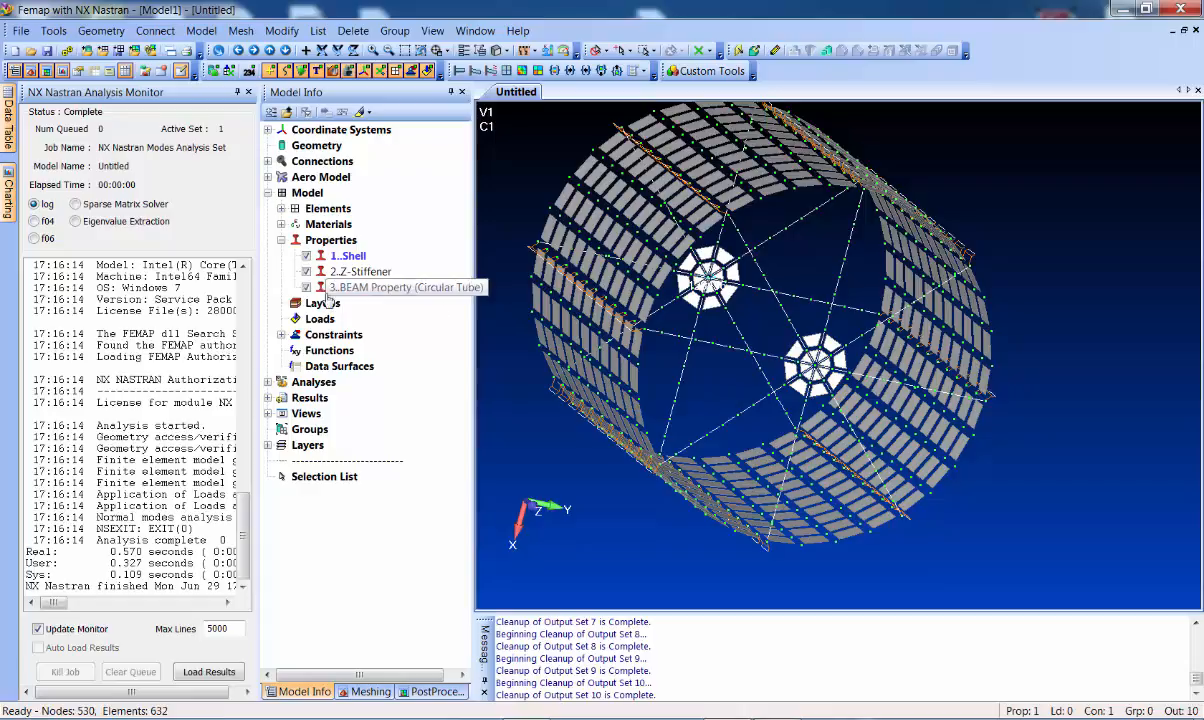
Turn off element shrink in the view so the shell and hub plates display at full size
click(268, 397)
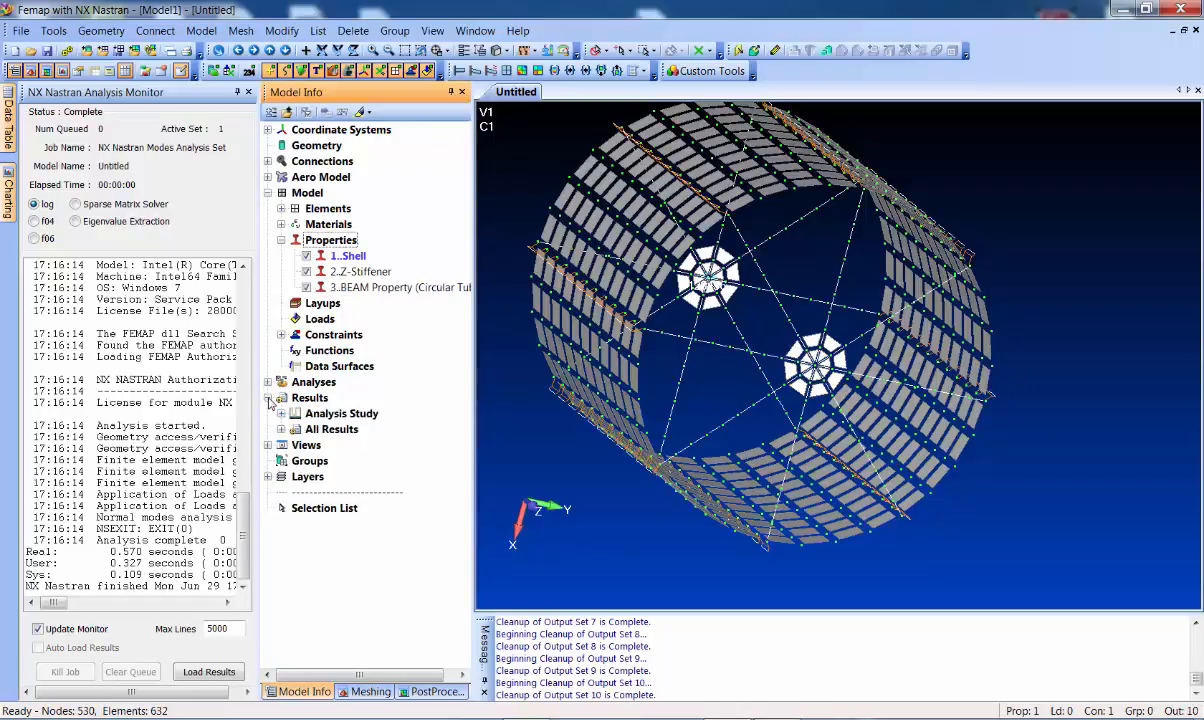
ctrl+middle_drag(588, 50, 679, 67)
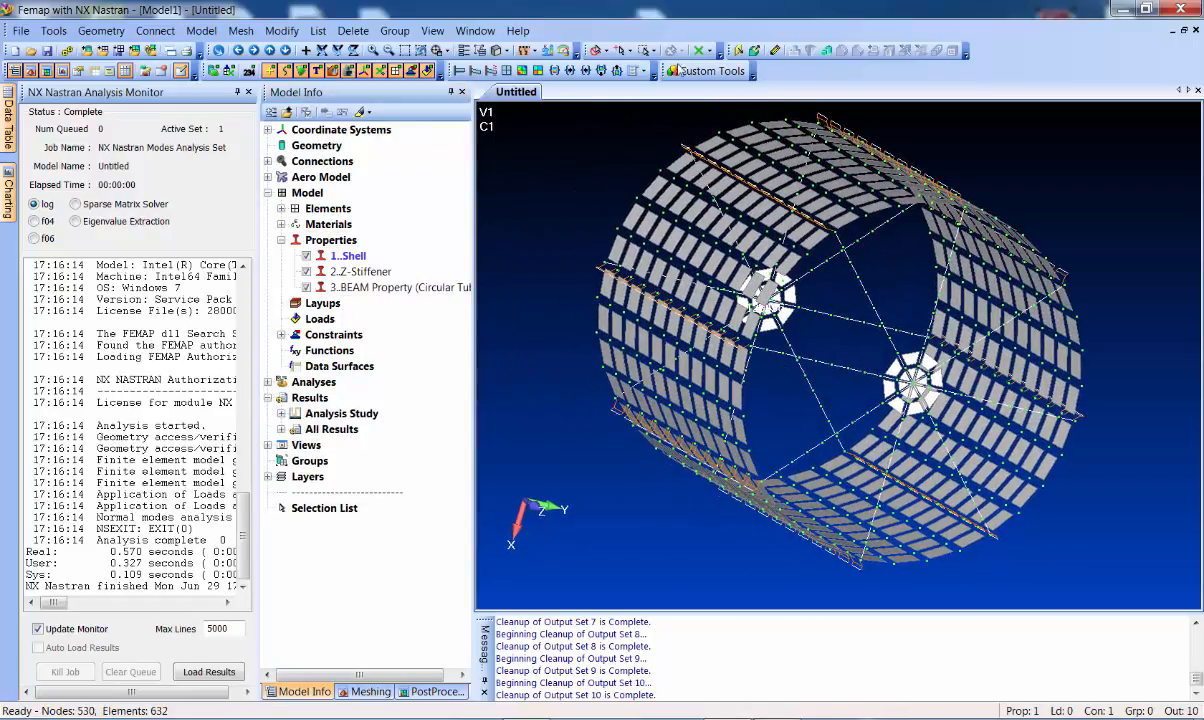
click(499, 50)
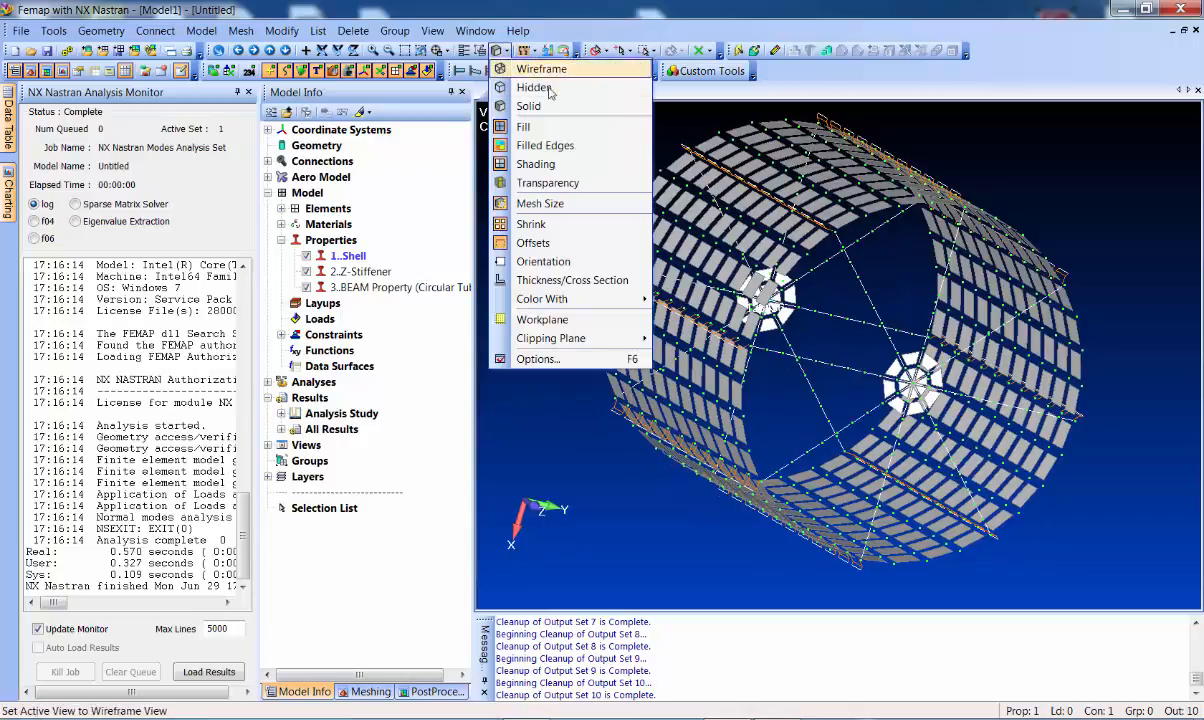
click(548, 224)
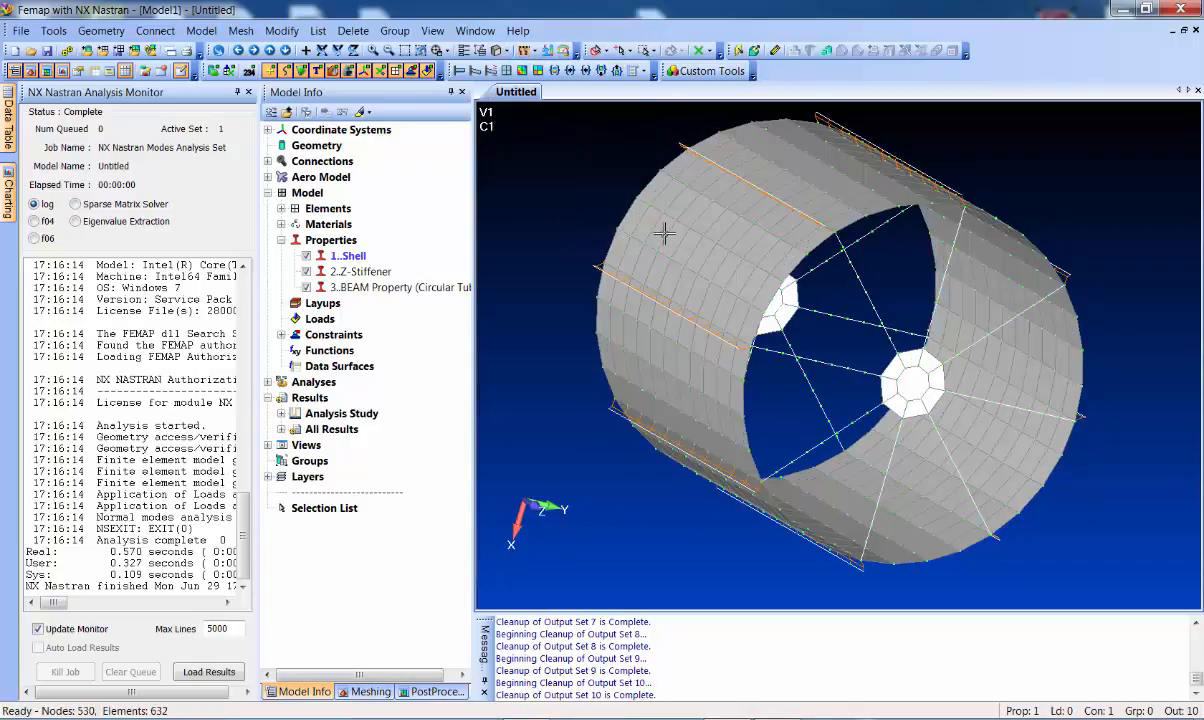
middle_drag(657, 222, 645, 207)
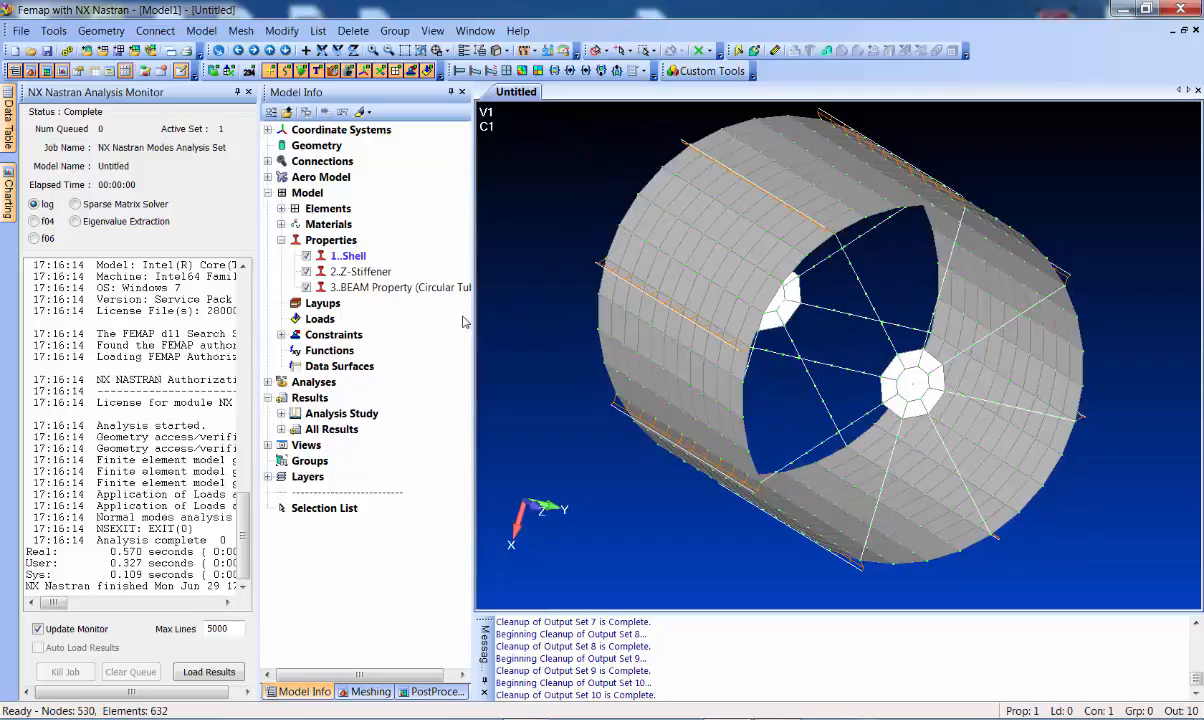
List the modes under the modal analysis study and animate Mode 1
click(281, 413)
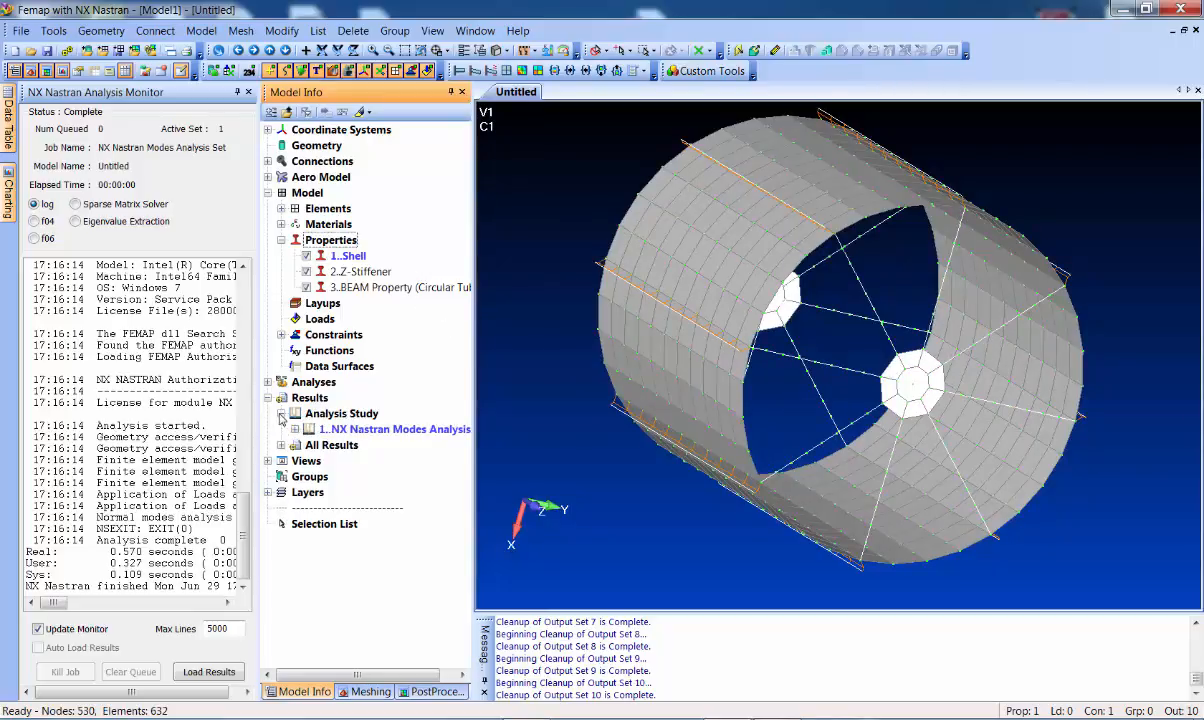
double_click(308, 429)
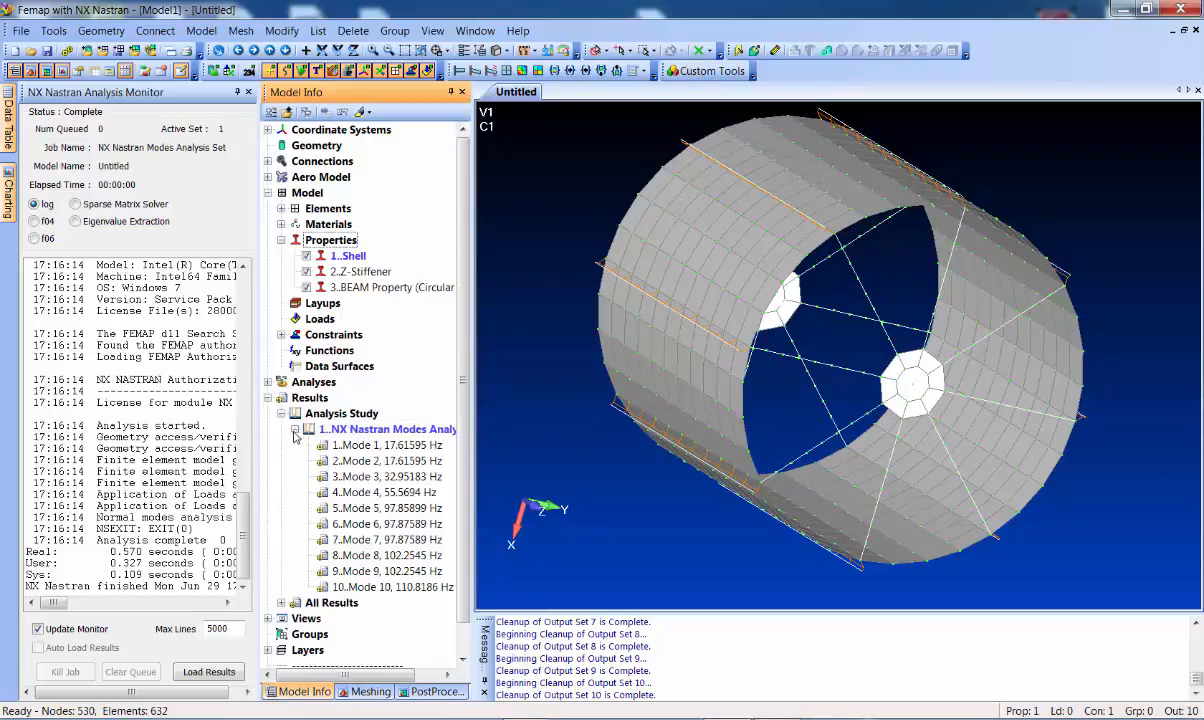
click(385, 447)
right_click(388, 446)
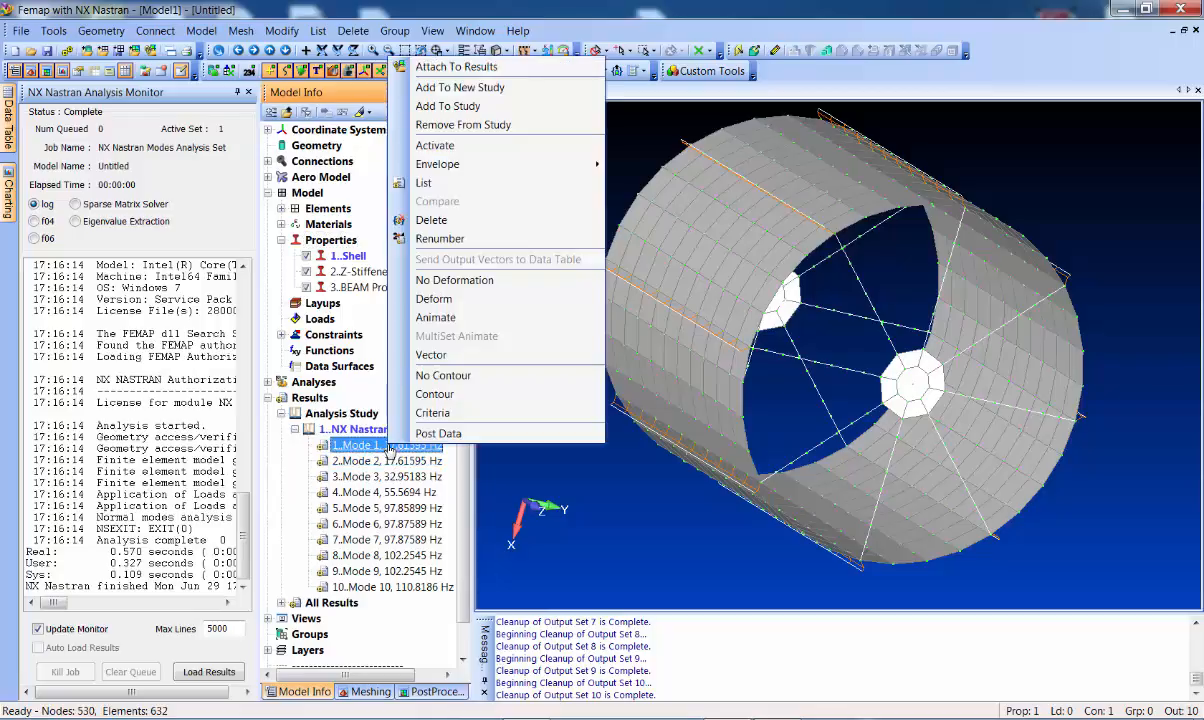
click(435, 317)
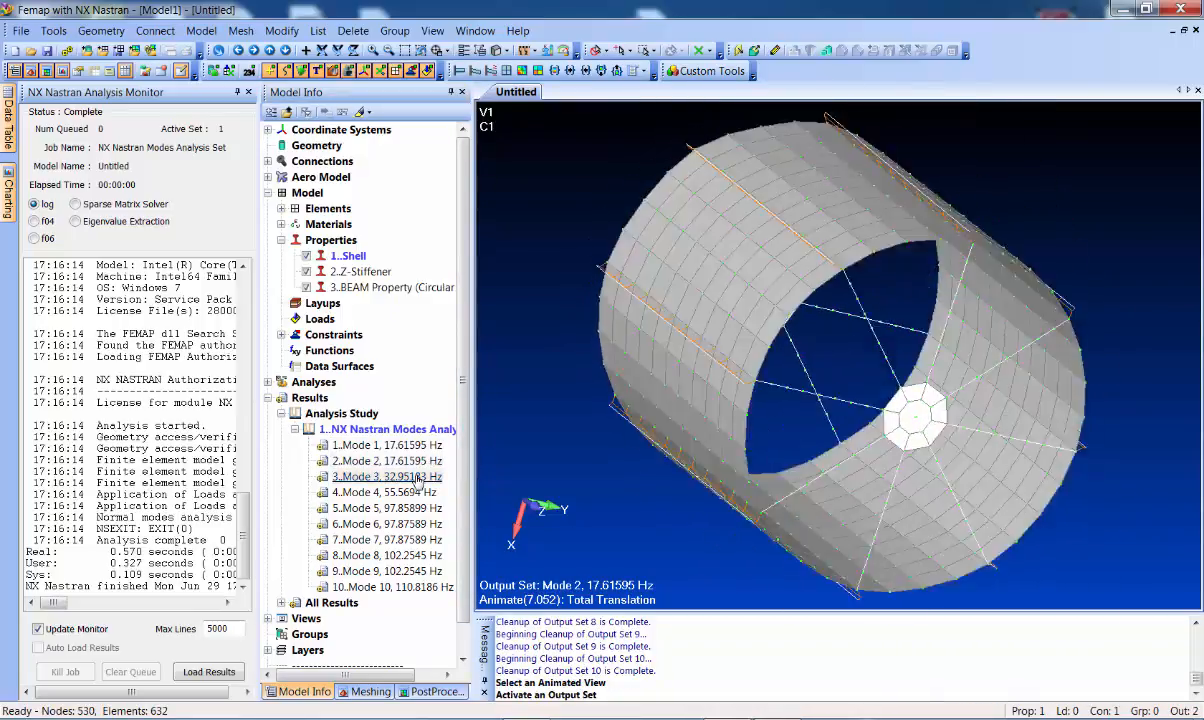
Examine the animated shapes of Modes 3 through 8 one after another
double_click(422, 477)
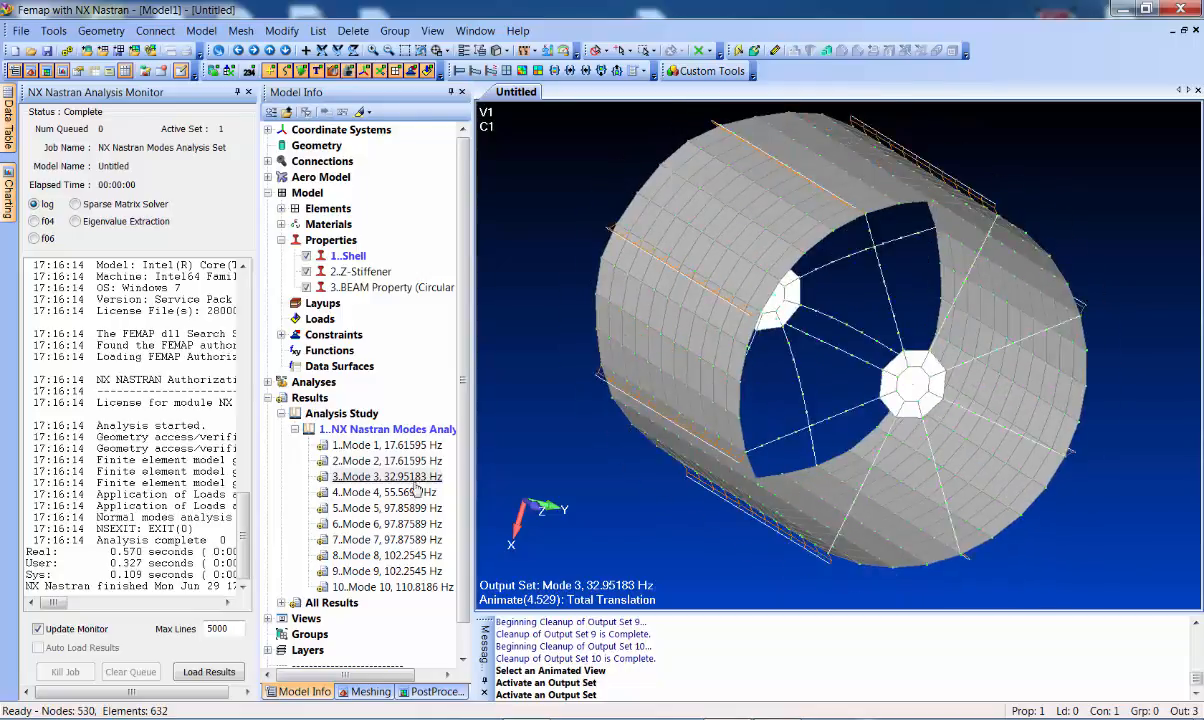
double_click(416, 490)
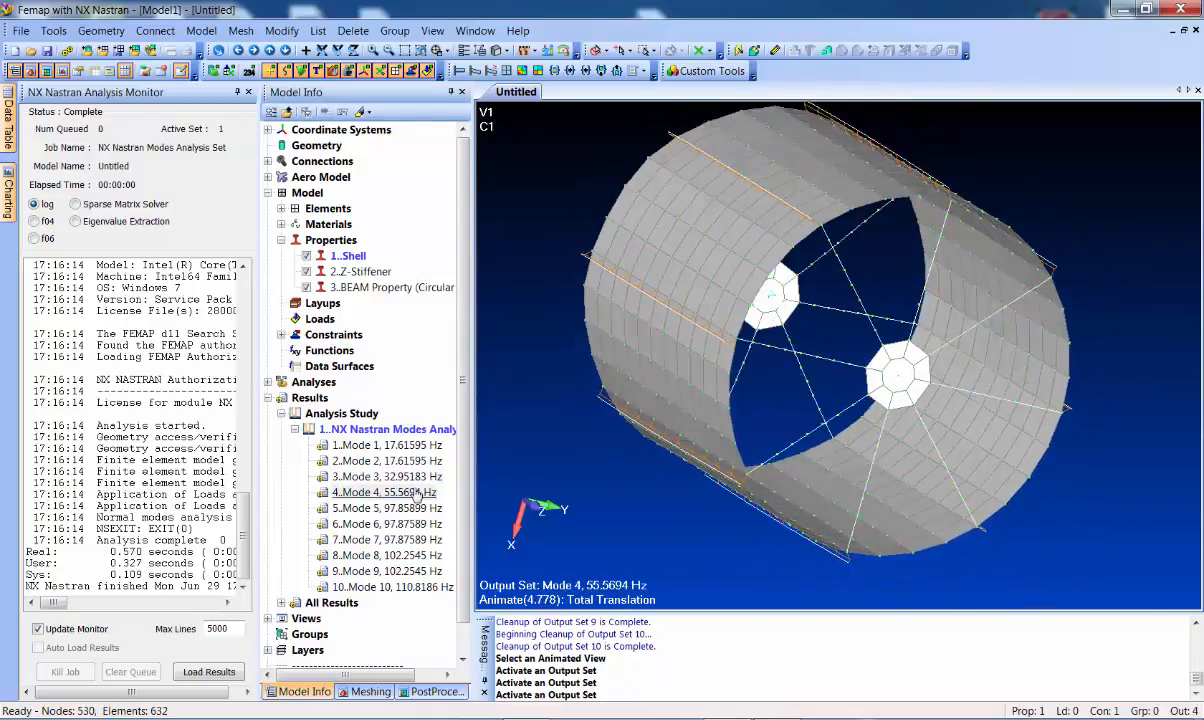
double_click(416, 508)
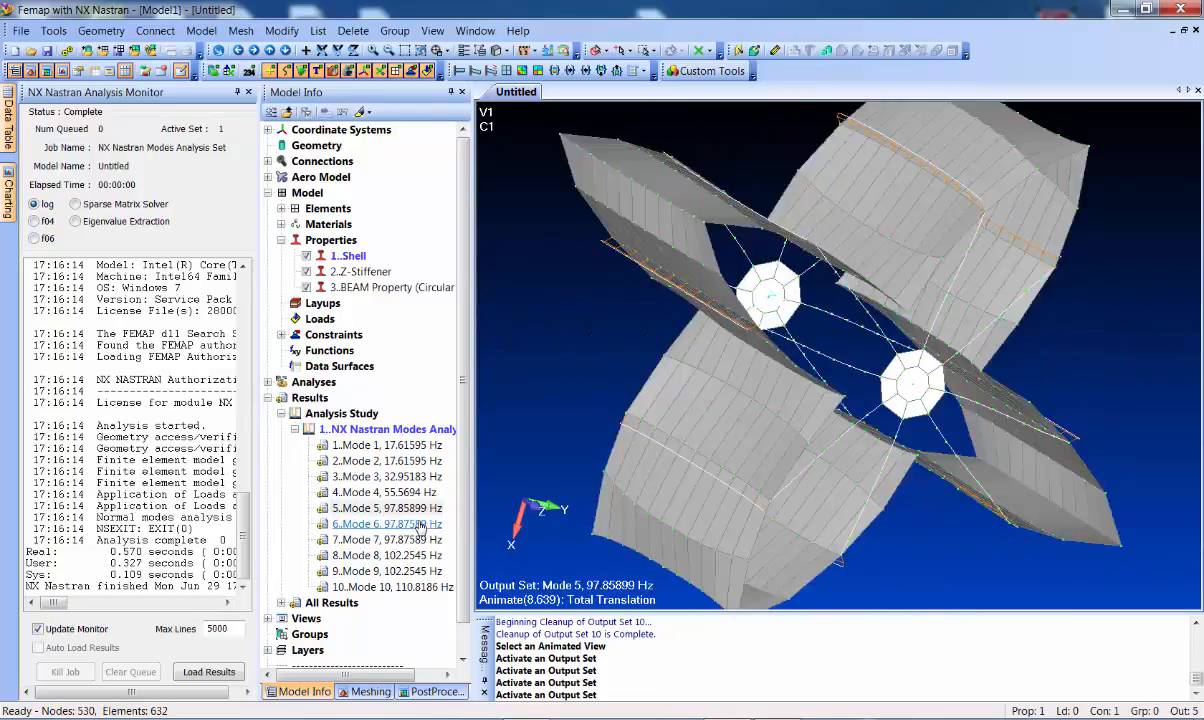
double_click(420, 525)
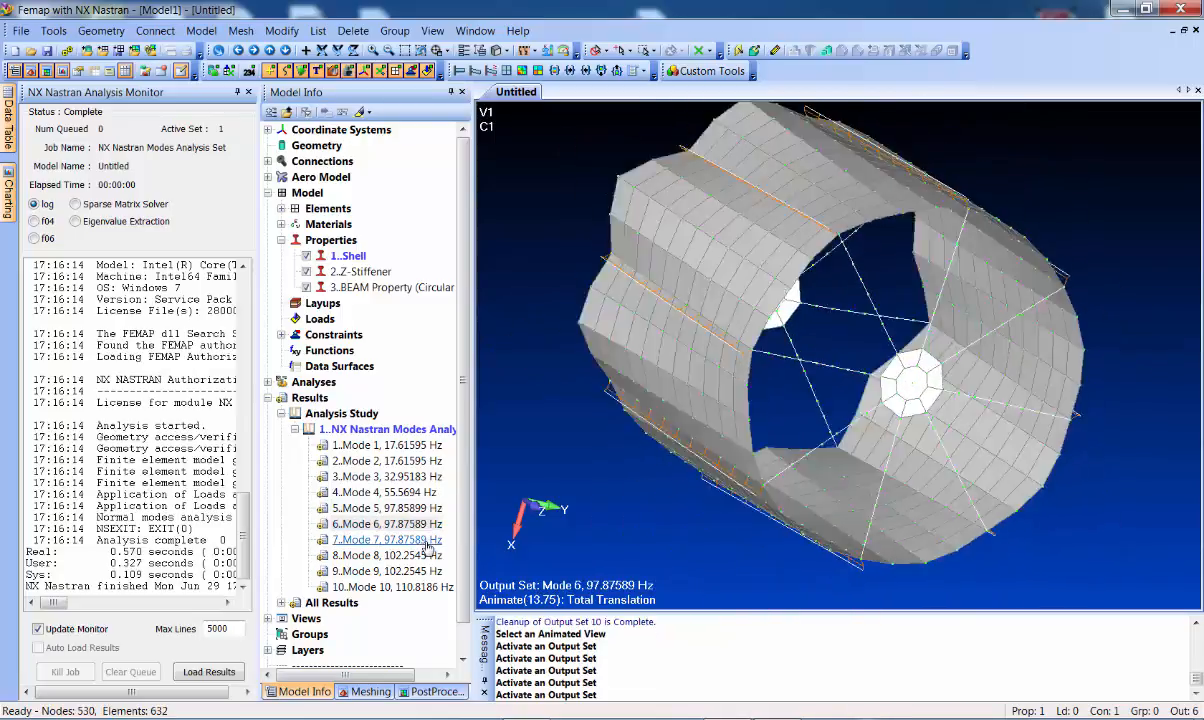
double_click(428, 541)
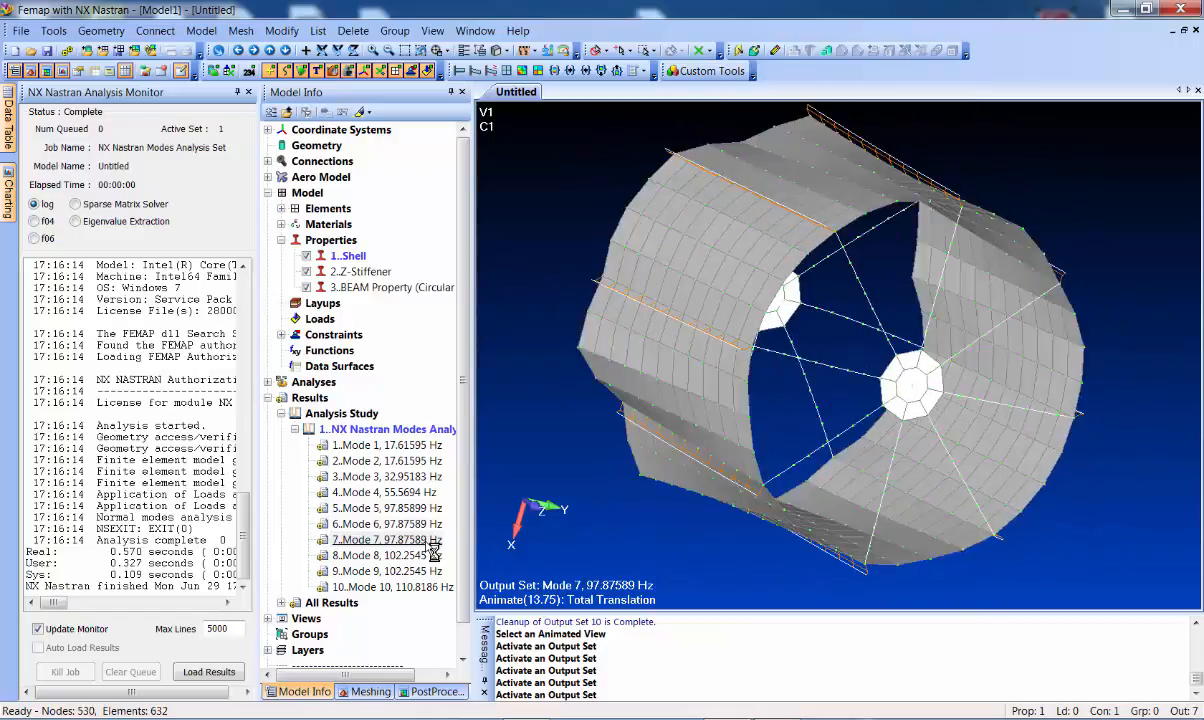
double_click(427, 556)
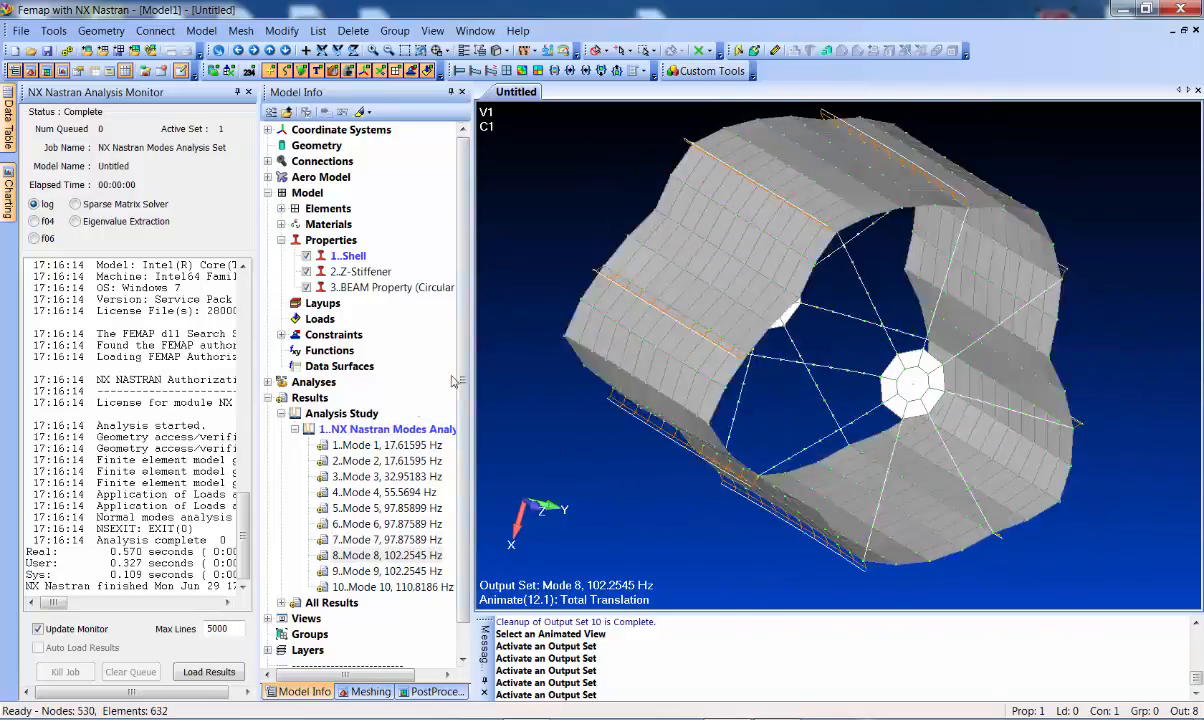
Return the model to its undeformed display and delete all analysis results without preserving undo
click(459, 79)
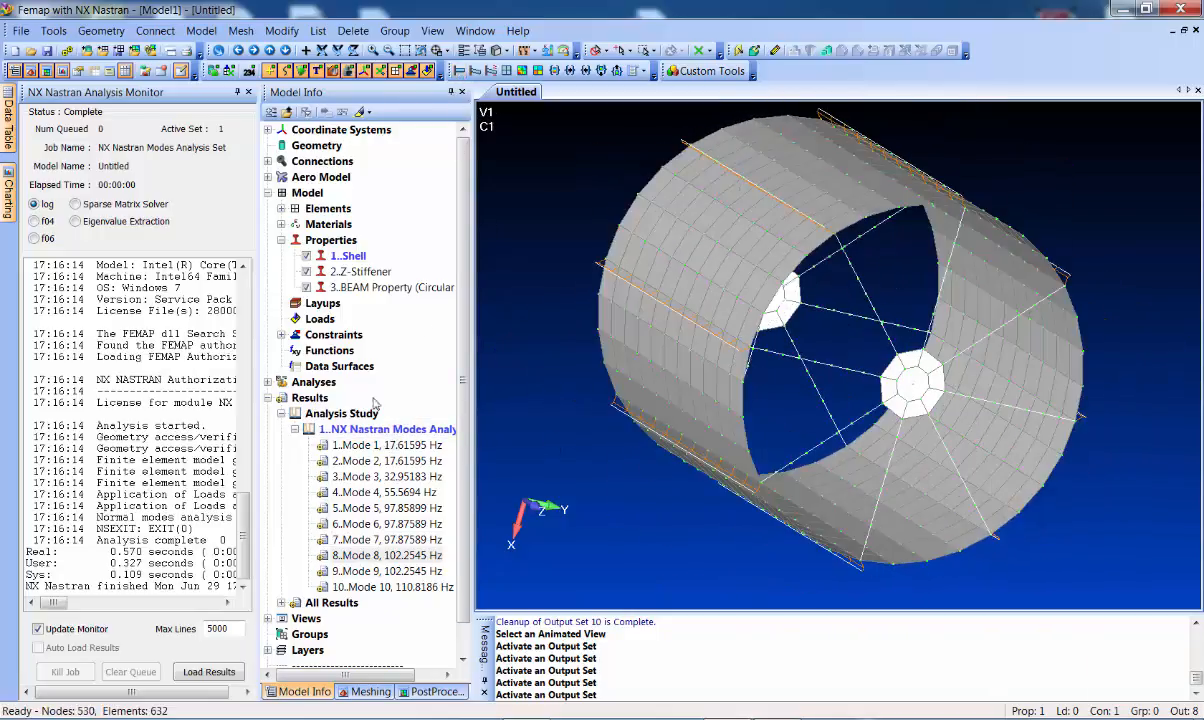
right_click(303, 398)
click(356, 428)
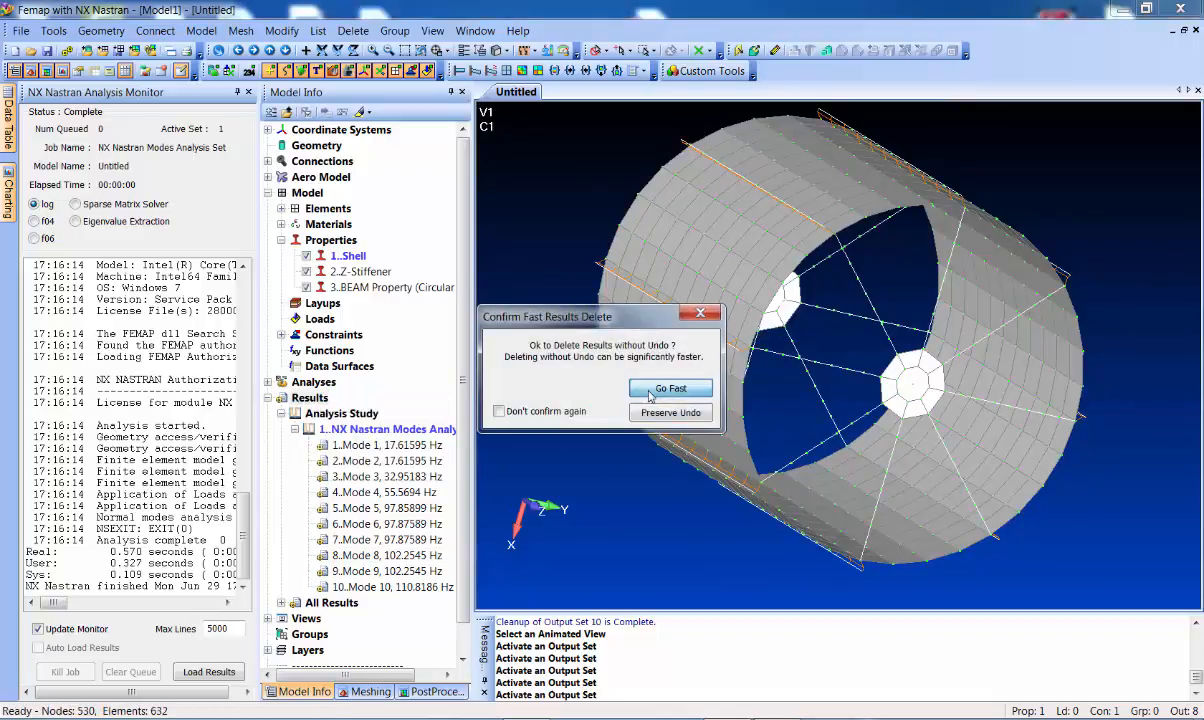
click(650, 396)
Edit the Z-Stiffener beam property's cross section, setting the Z section's height to 2.5
middle_drag(650, 396, 716, 291)
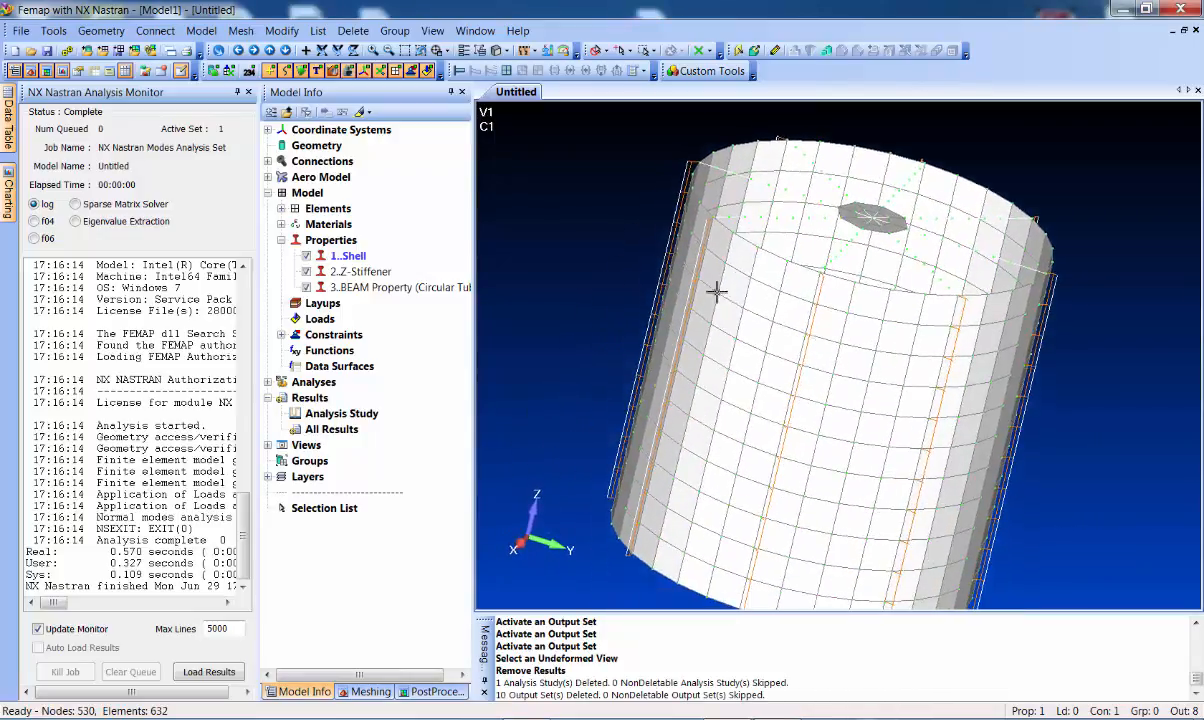
right_click(366, 272)
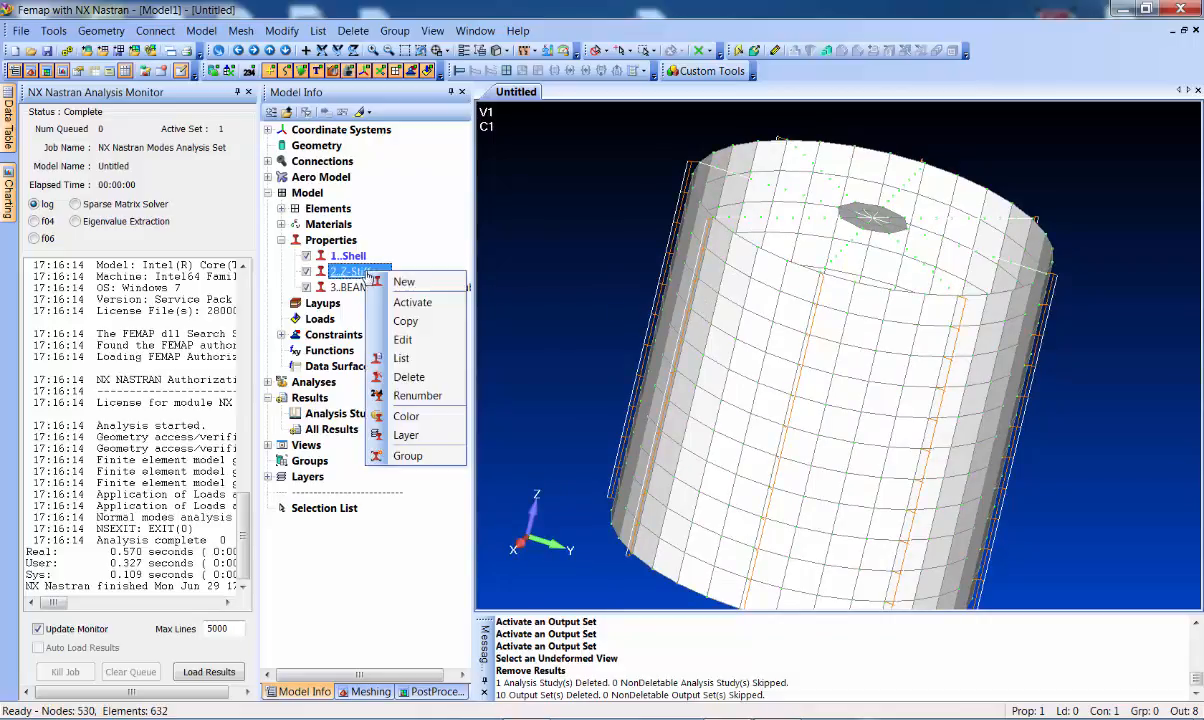
click(404, 340)
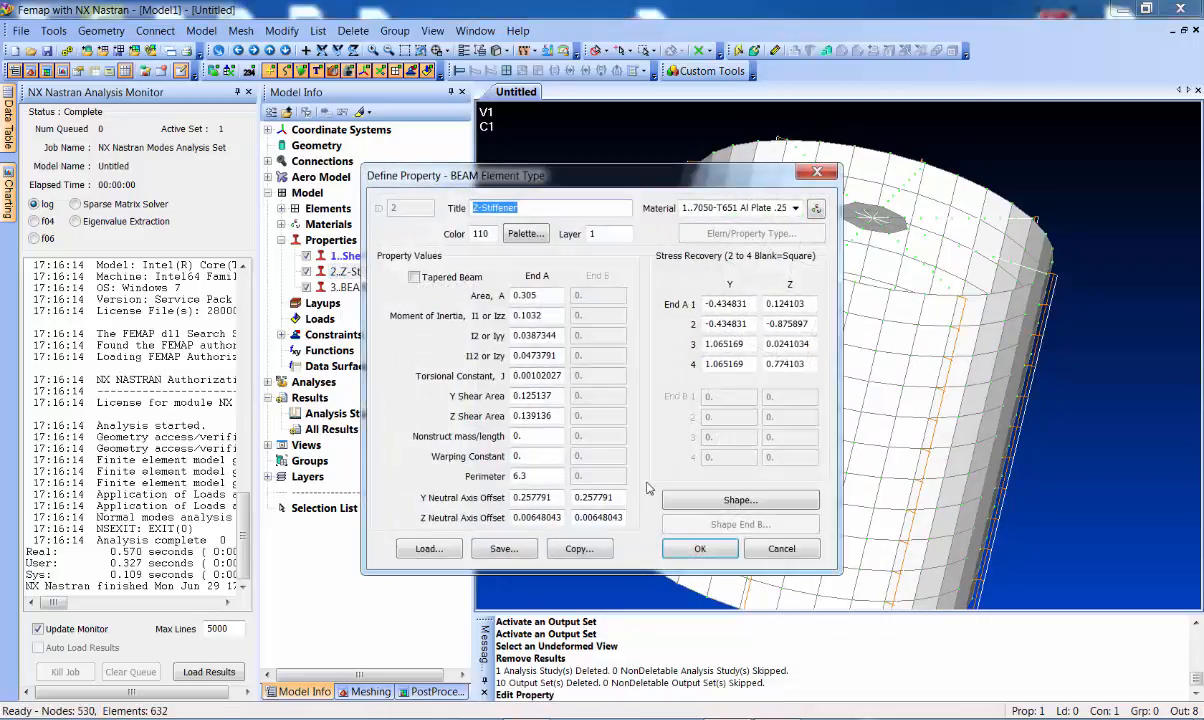
click(697, 500)
click(446, 509)
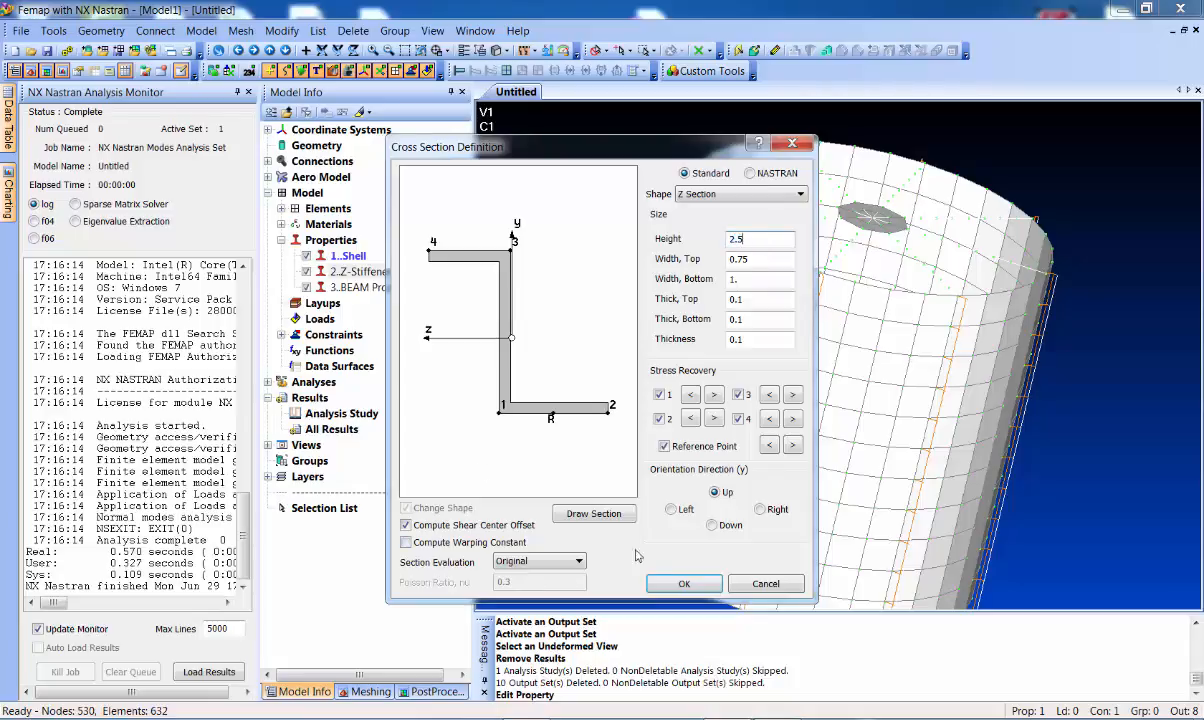
click(668, 579)
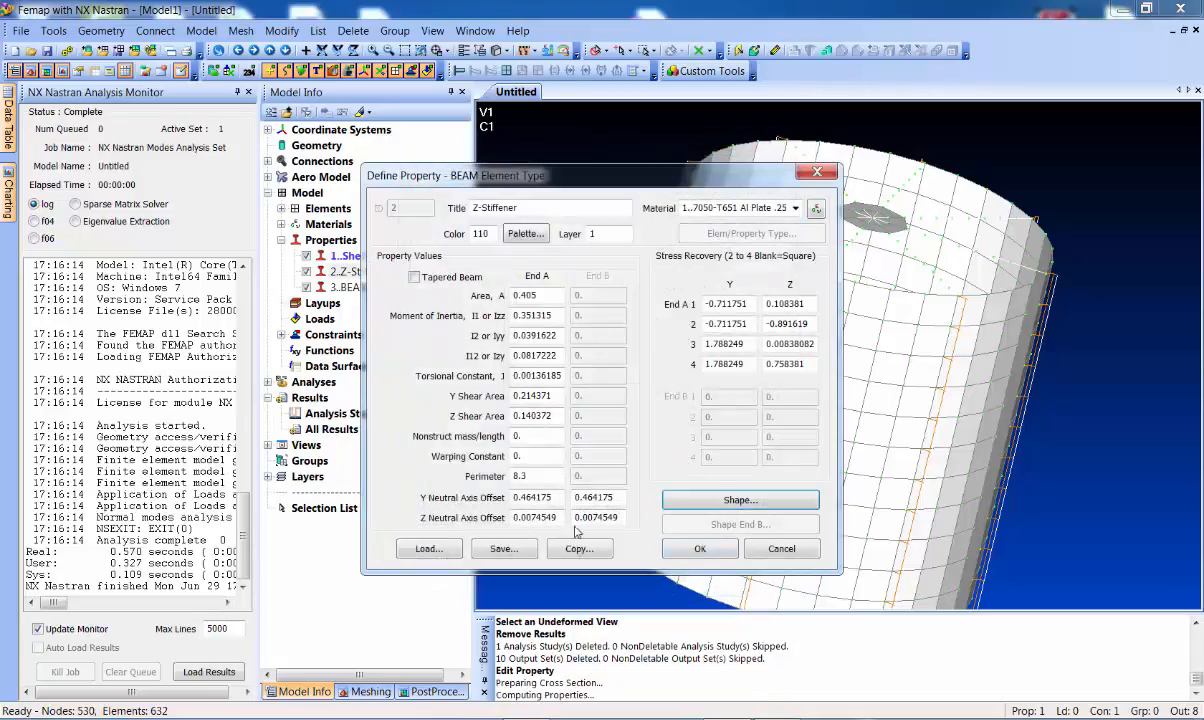
click(700, 499)
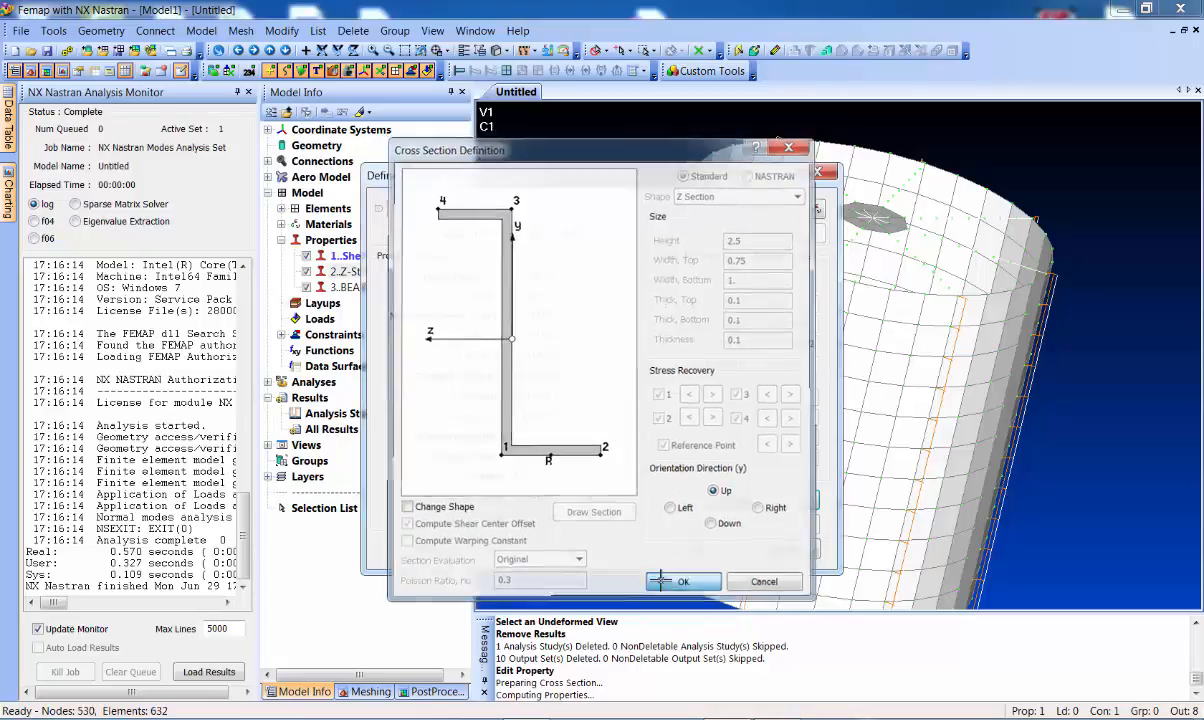
click(700, 590)
click(692, 548)
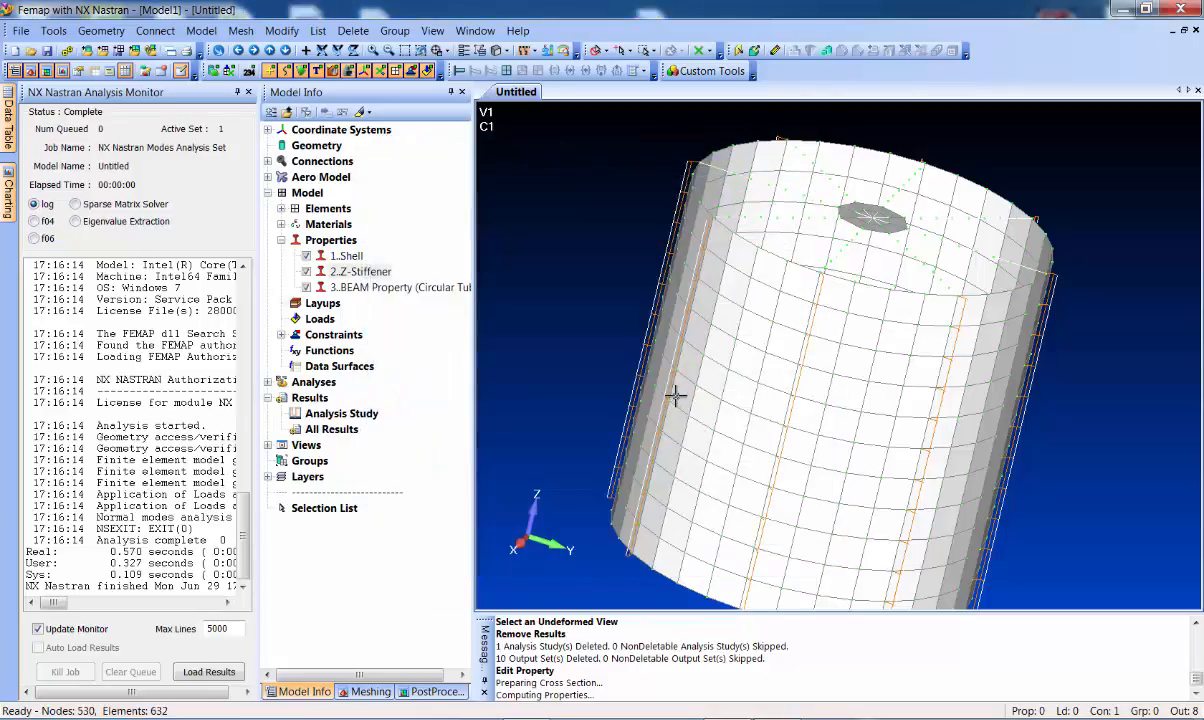
middle_drag(634, 248, 652, 265)
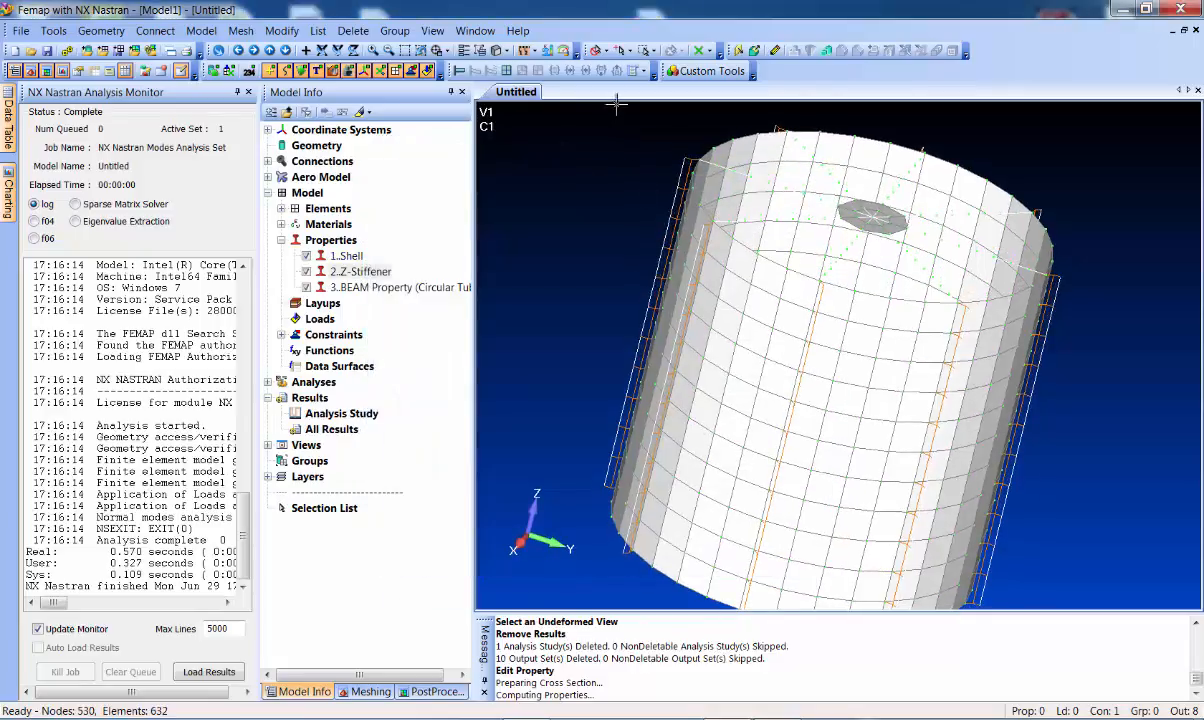
Rerun the modal analysis with the taller stiffeners and animate Mode 1 of the new results
click(66, 50)
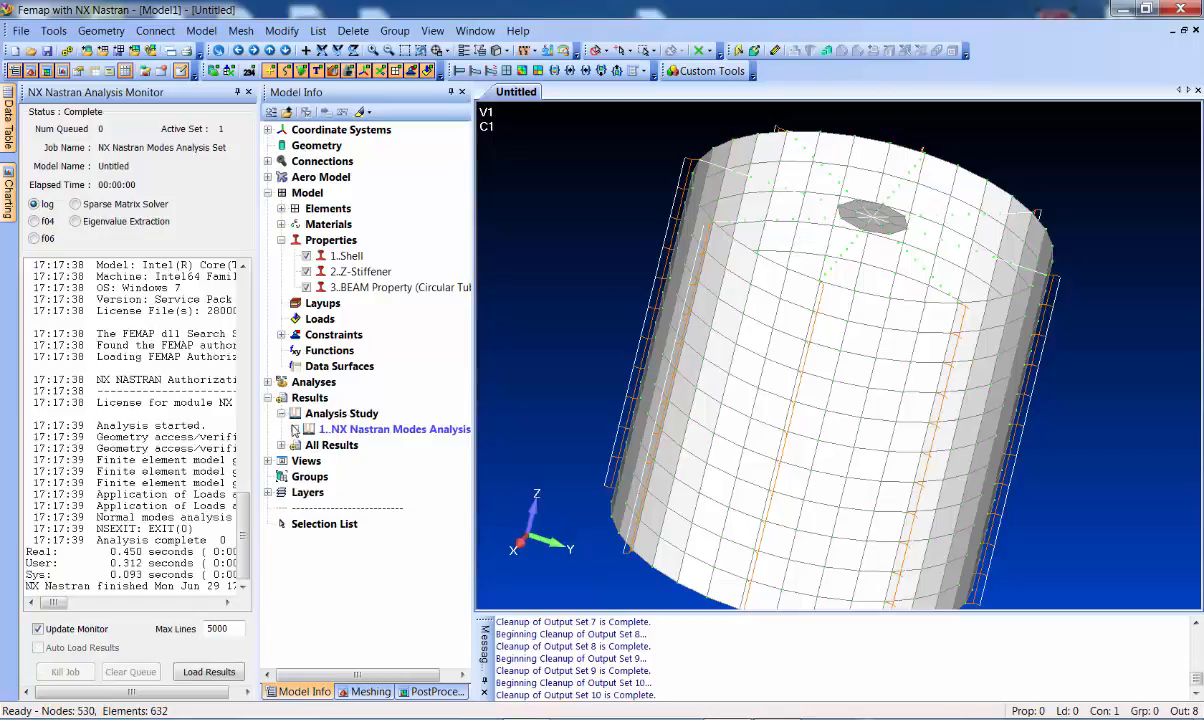
click(295, 429)
double_click(385, 446)
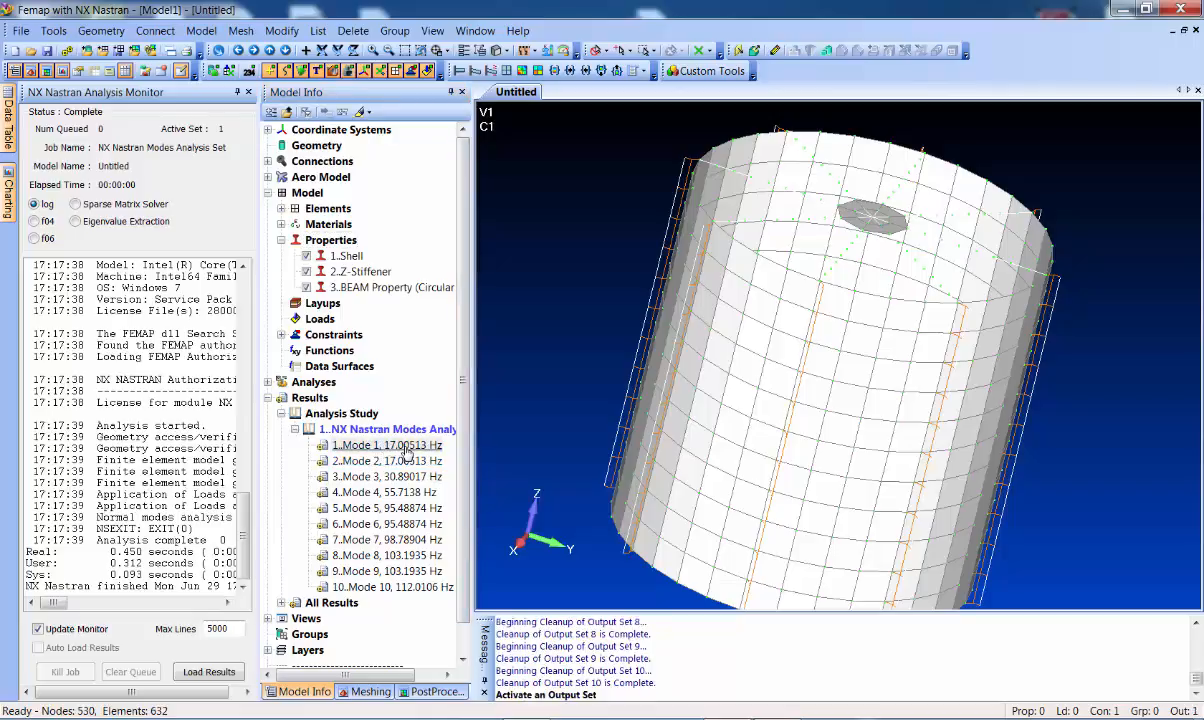
right_click(405, 446)
click(480, 301)
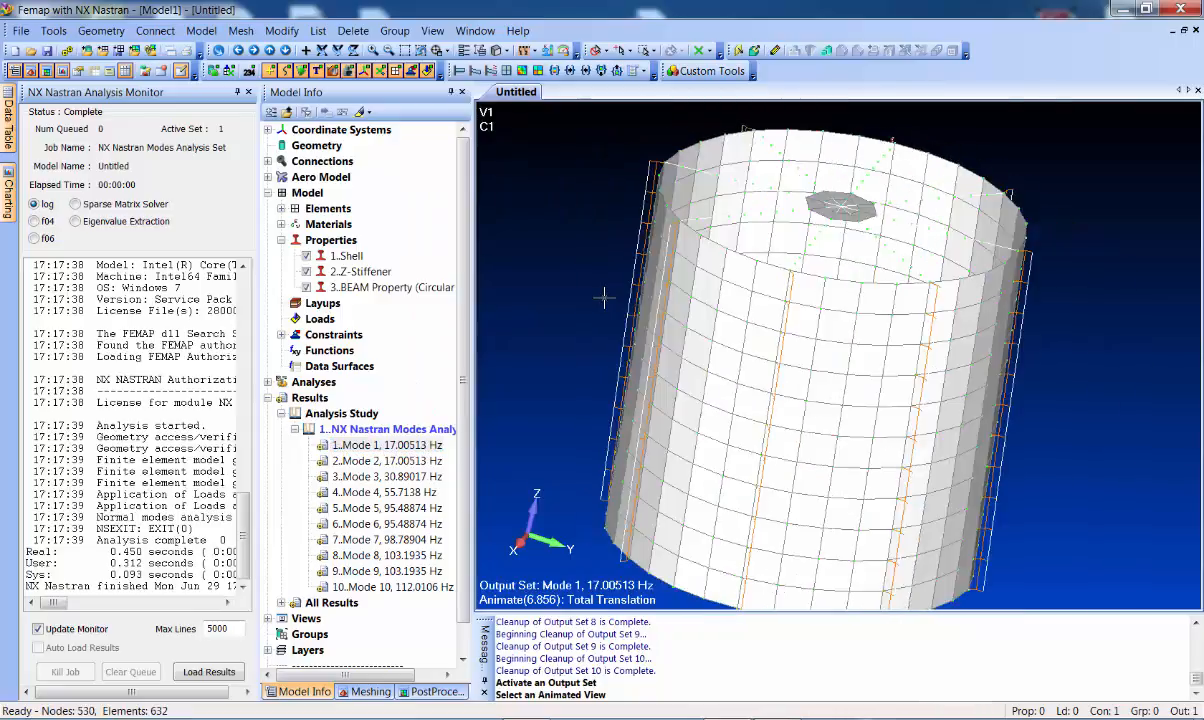
Examine the animated shapes of Modes 2 through 5 for the model with taller stiffeners
double_click(395, 461)
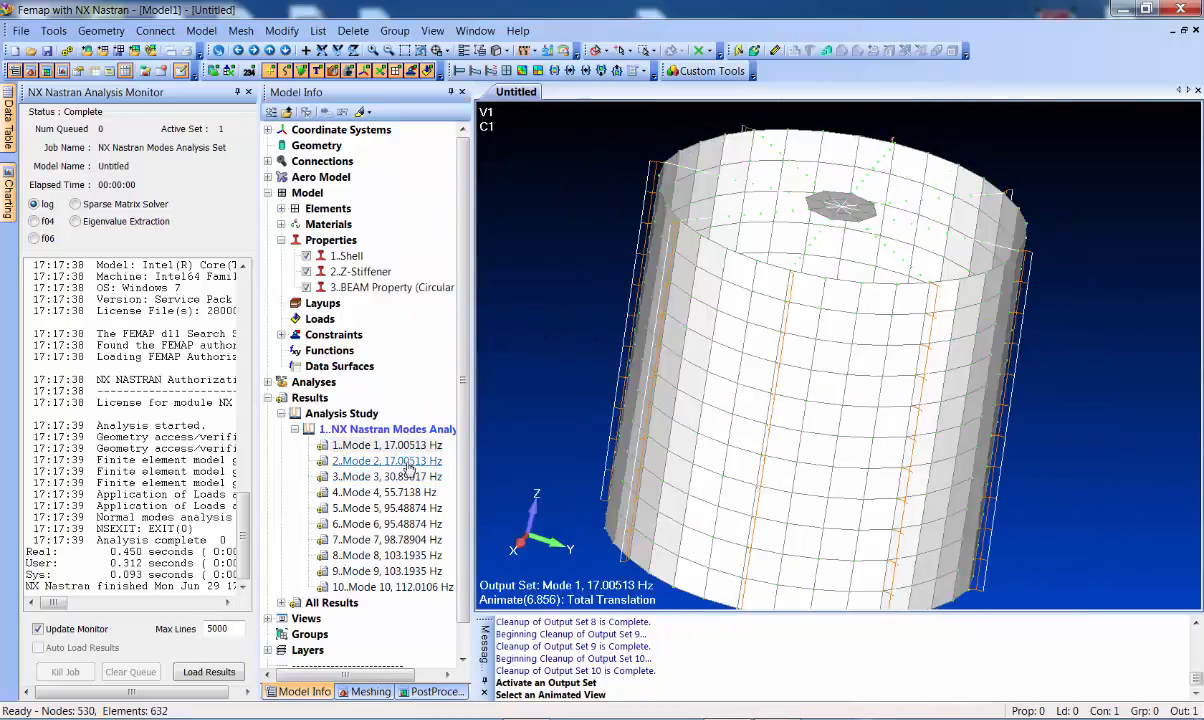
double_click(395, 477)
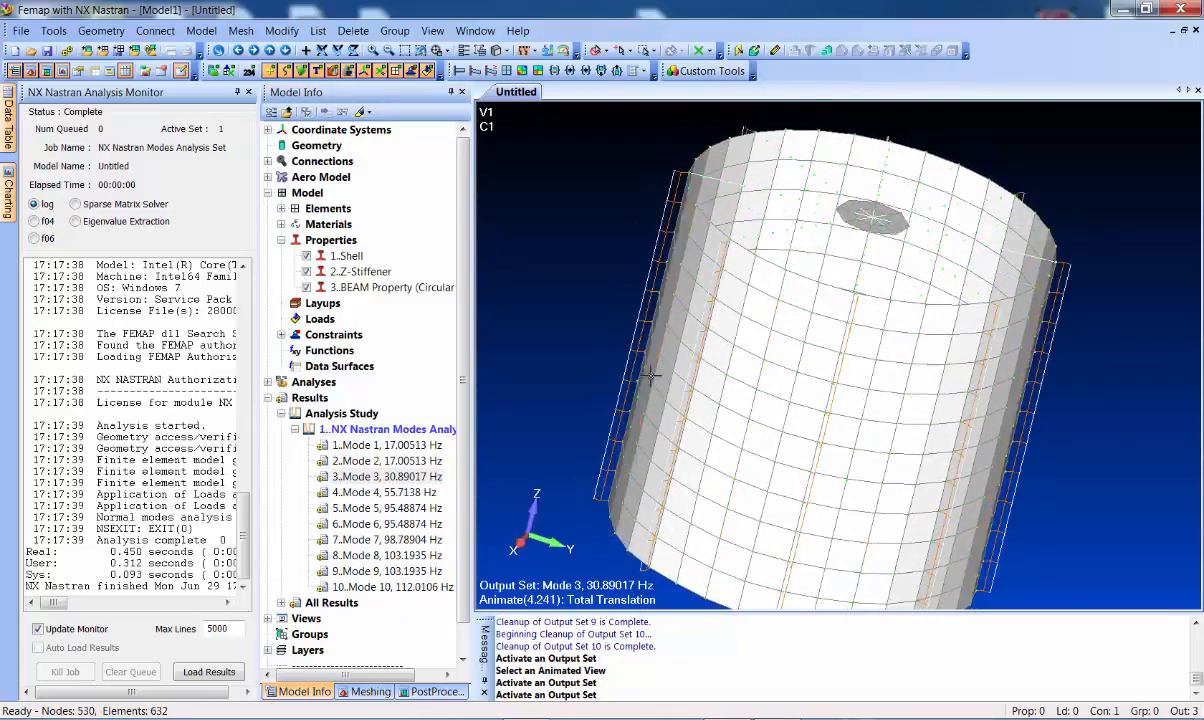
double_click(392, 492)
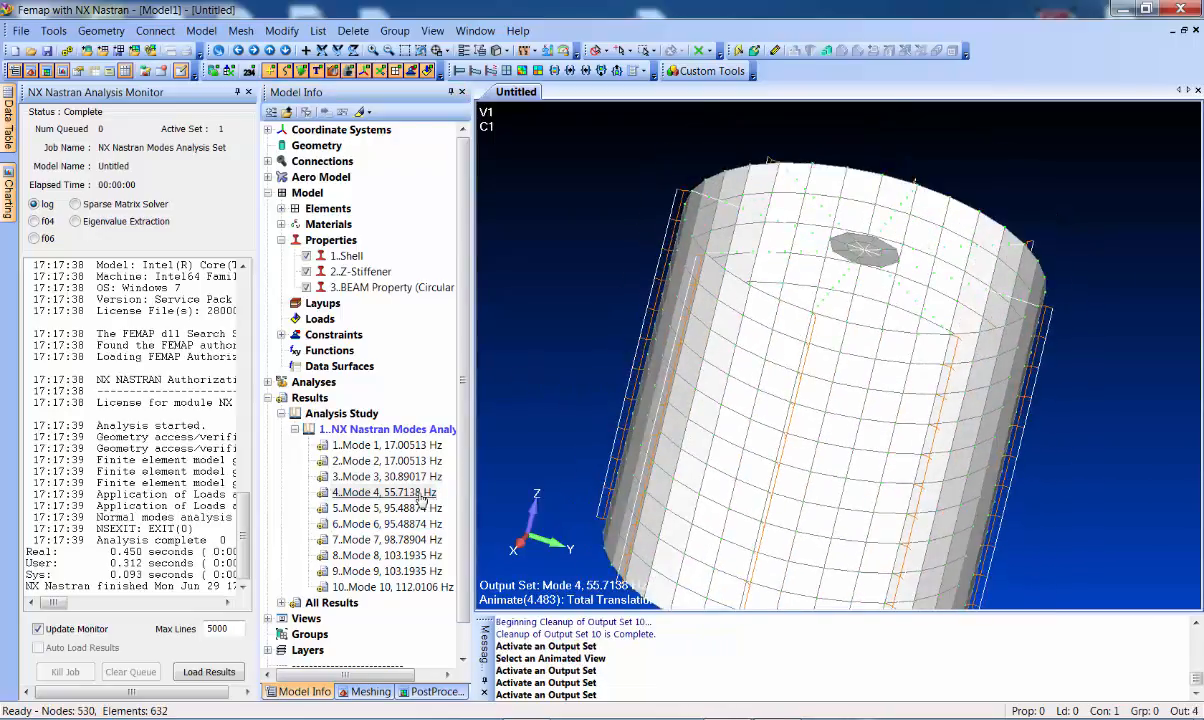
double_click(410, 510)
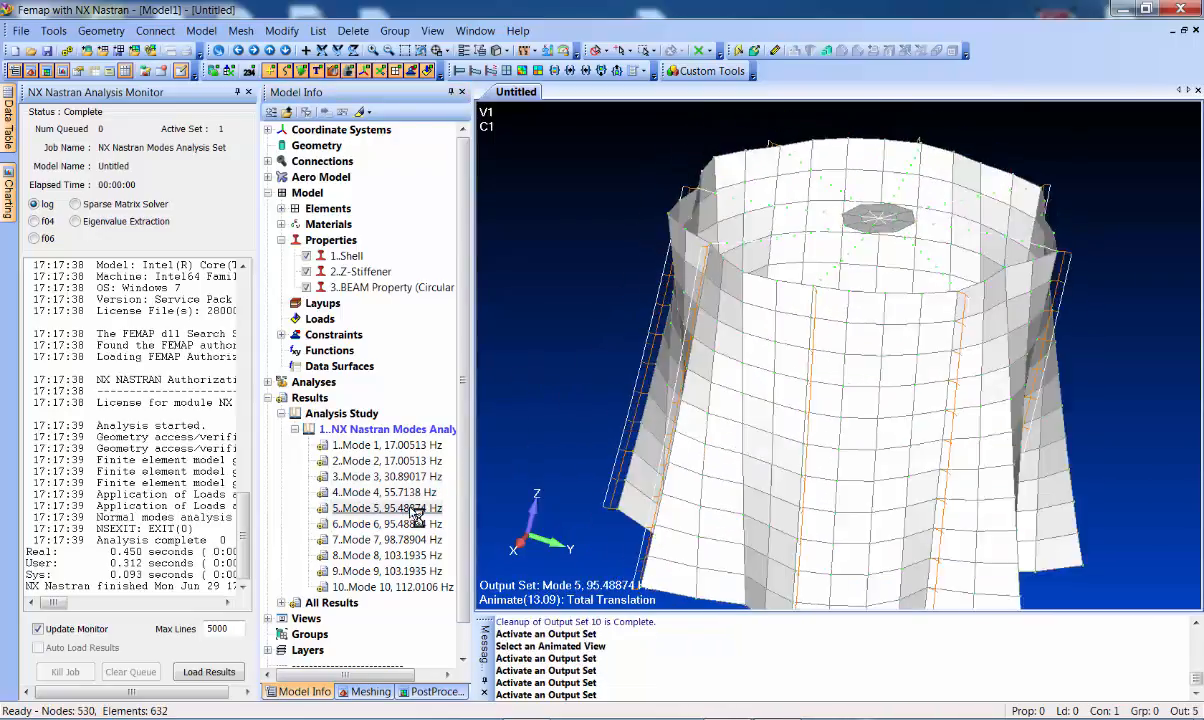